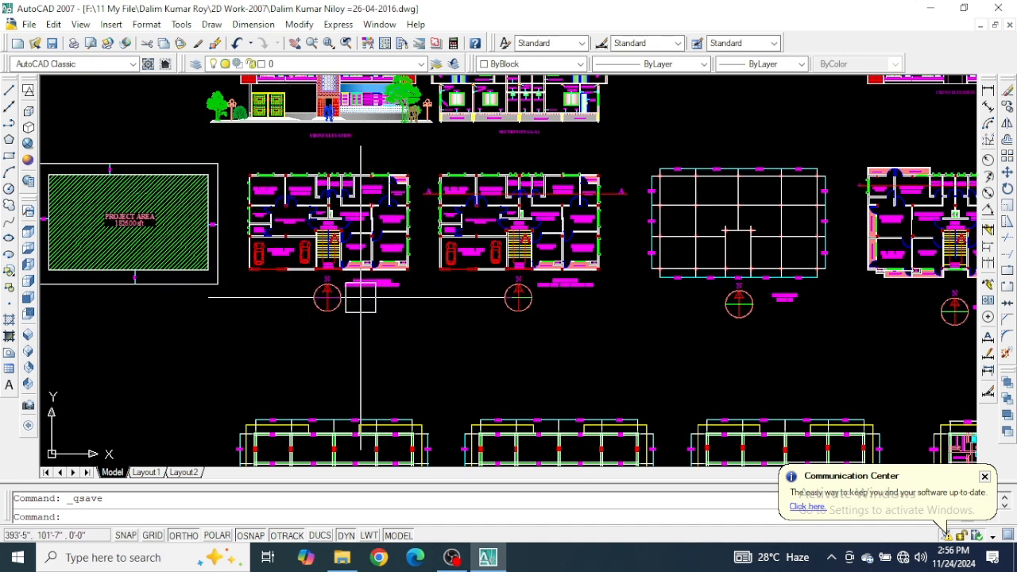
# Examine the rotated ground floor plan beside the project area, focusing on the staircase and the rooms around it
pyautogui.moveTo(273, 325)
pyautogui.mouseDown(button='middle')
pyautogui.moveTo(442, 336)
pyautogui.moveTo(572, 318)
pyautogui.mouseUp(button='middle')
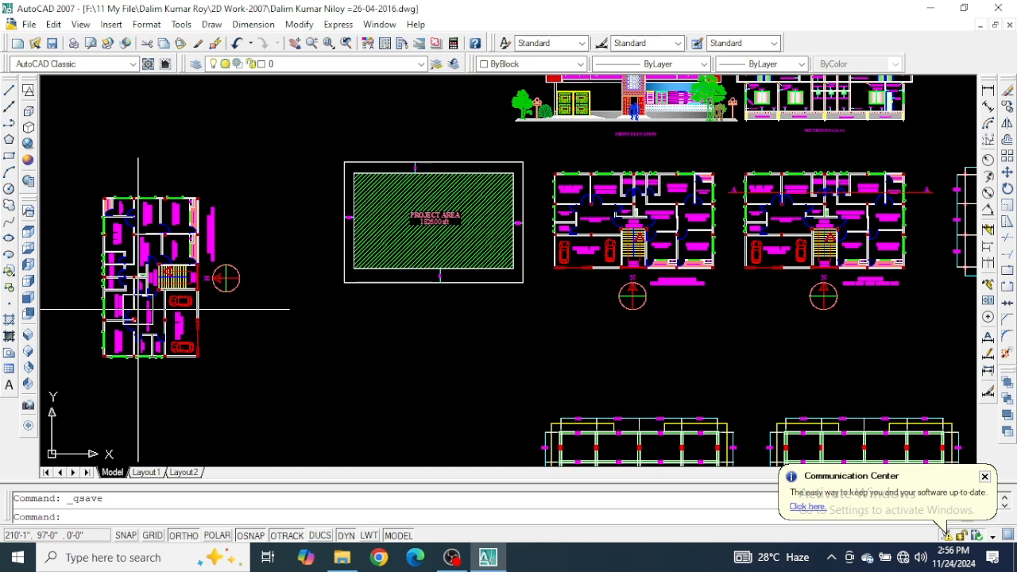
pyautogui.moveTo(220, 321); pyautogui.dragTo(350, 368, button='middle')
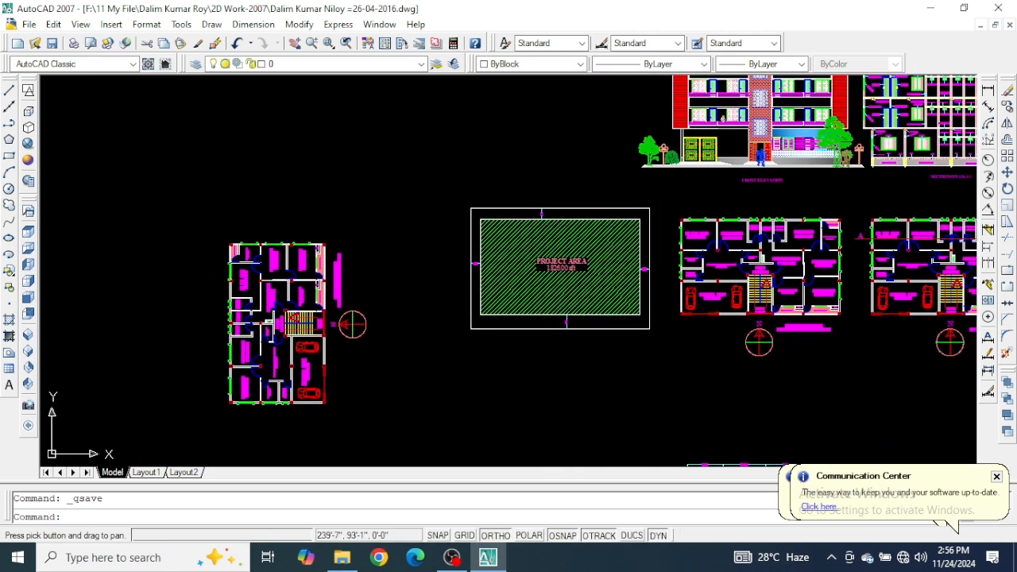
pyautogui.scroll(2, 276, 312)
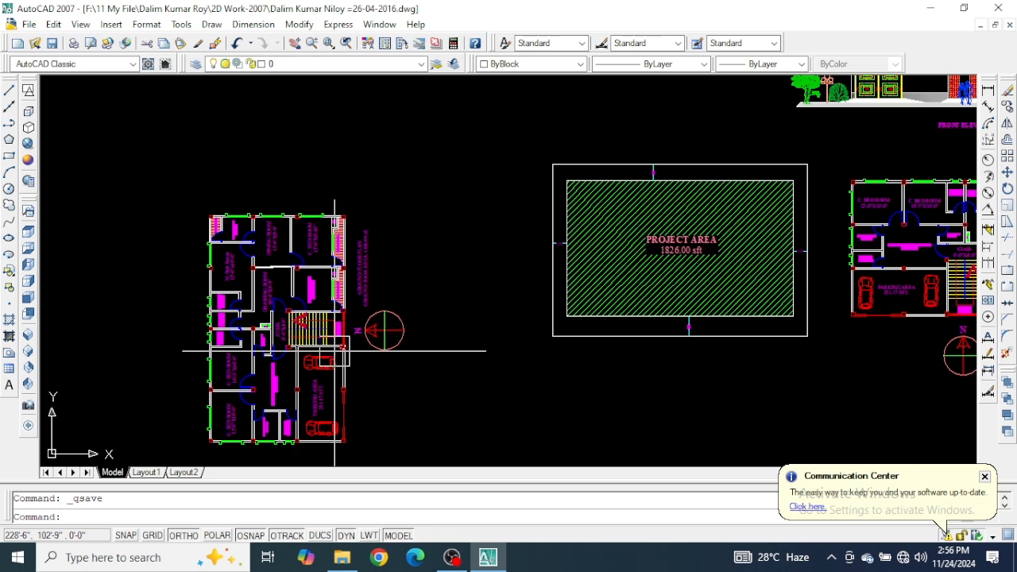
pyautogui.scroll(-2, 334, 358)
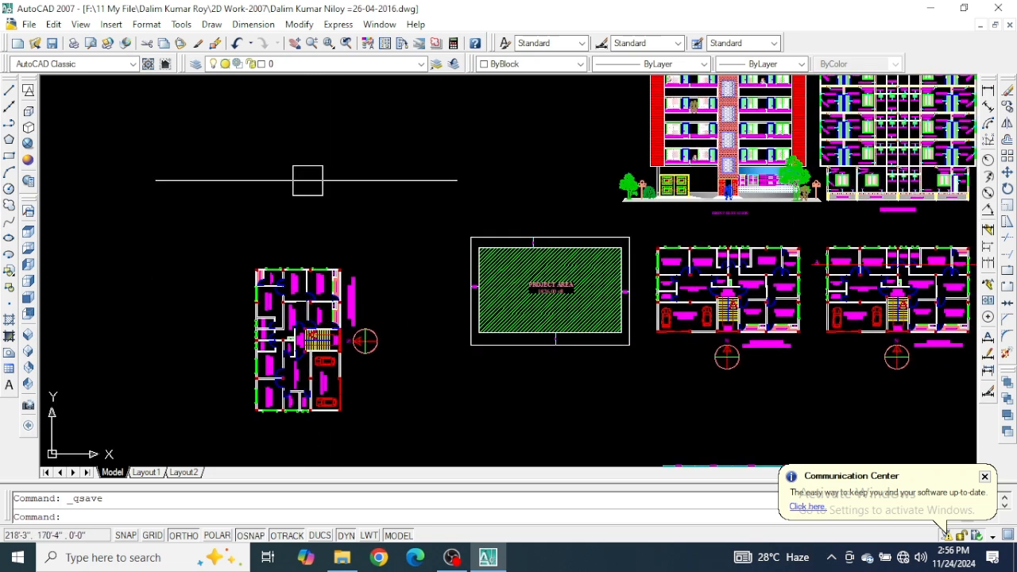
pyautogui.scroll(2, 300, 310)
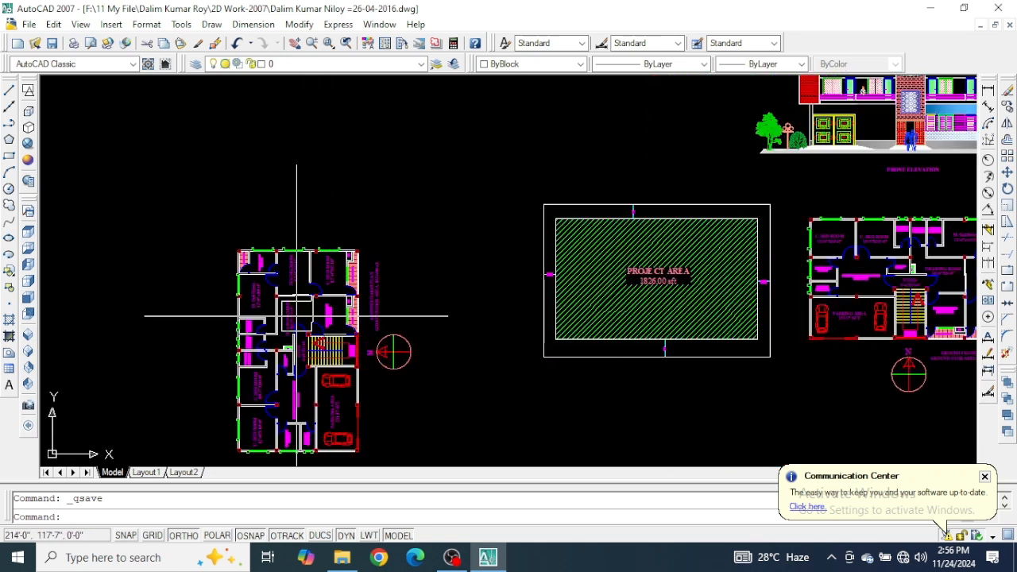
pyautogui.scroll(3, 302, 364)
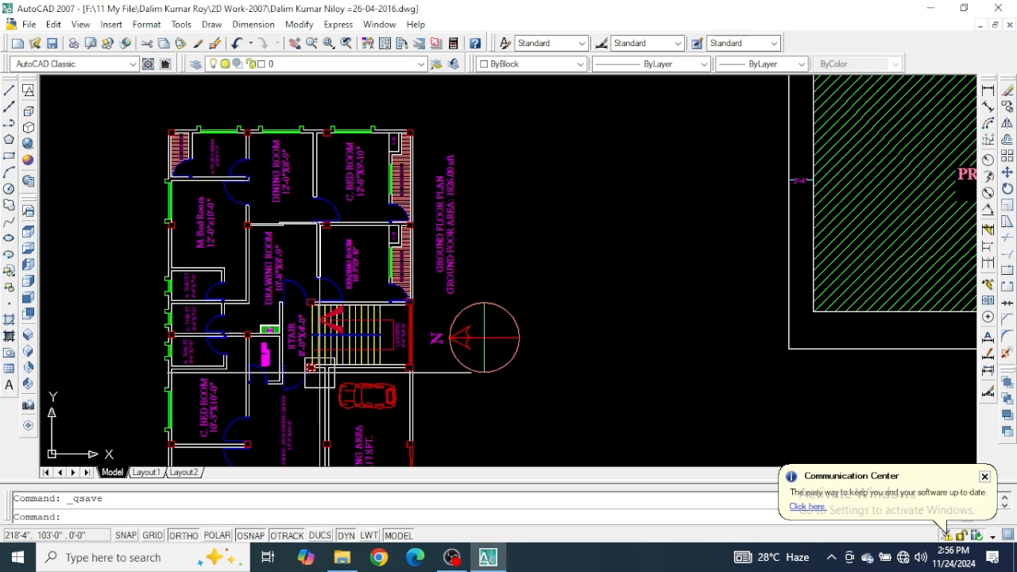
pyautogui.moveTo(516, 264)
pyautogui.mouseDown(button='middle')
pyautogui.moveTo(560, 281)
pyautogui.moveTo(574, 307)
pyautogui.mouseUp(button='middle')
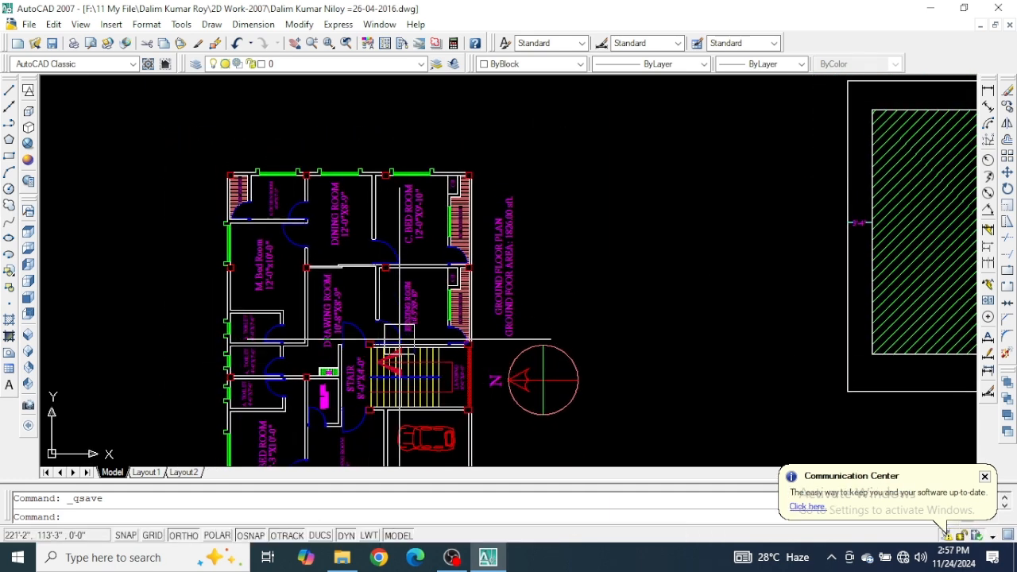
pyautogui.scroll(3, 370, 371)
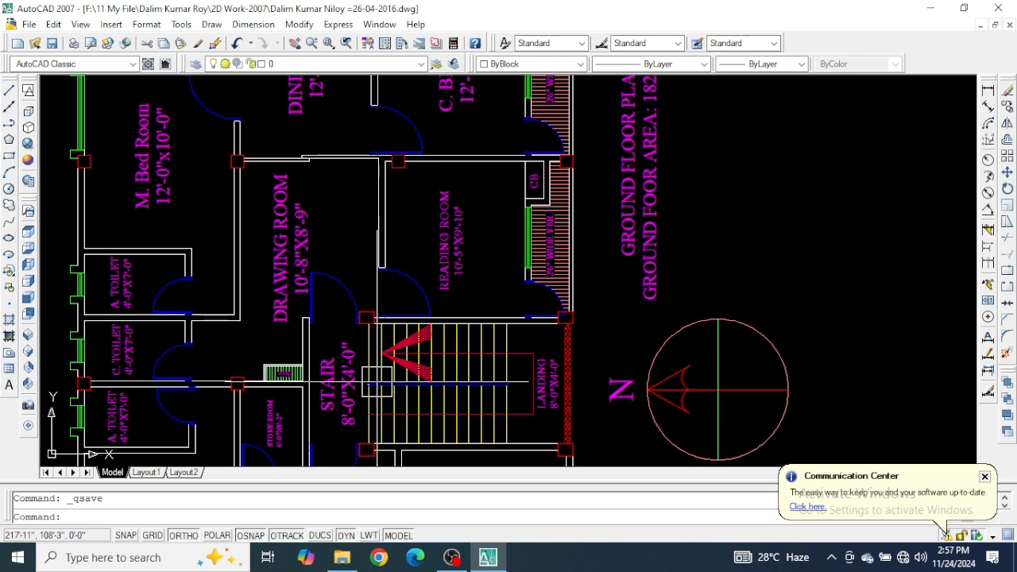
pyautogui.scroll(-3, 370, 371)
pyautogui.scroll(3, 373, 381)
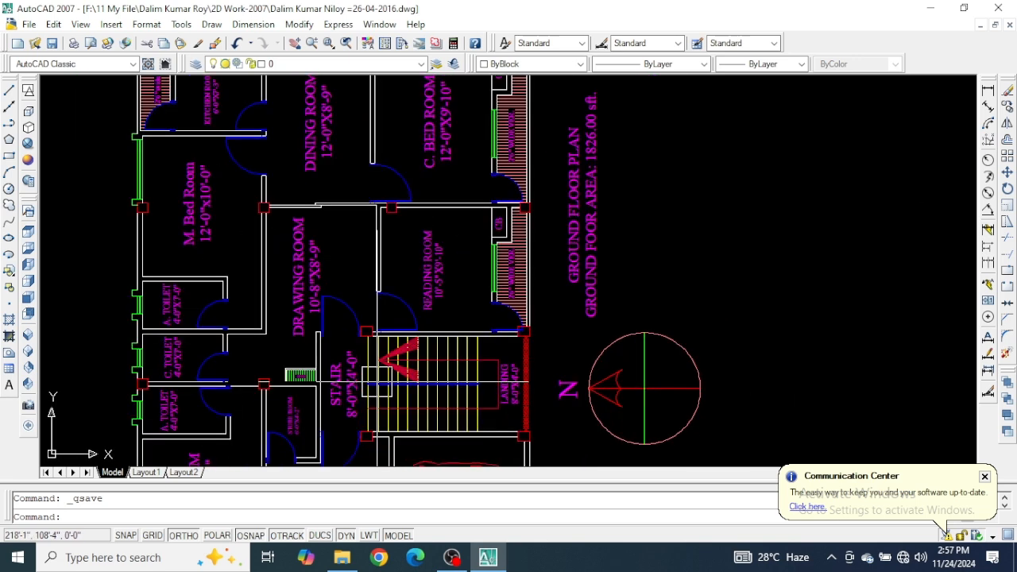
pyautogui.scroll(-3, 378, 384)
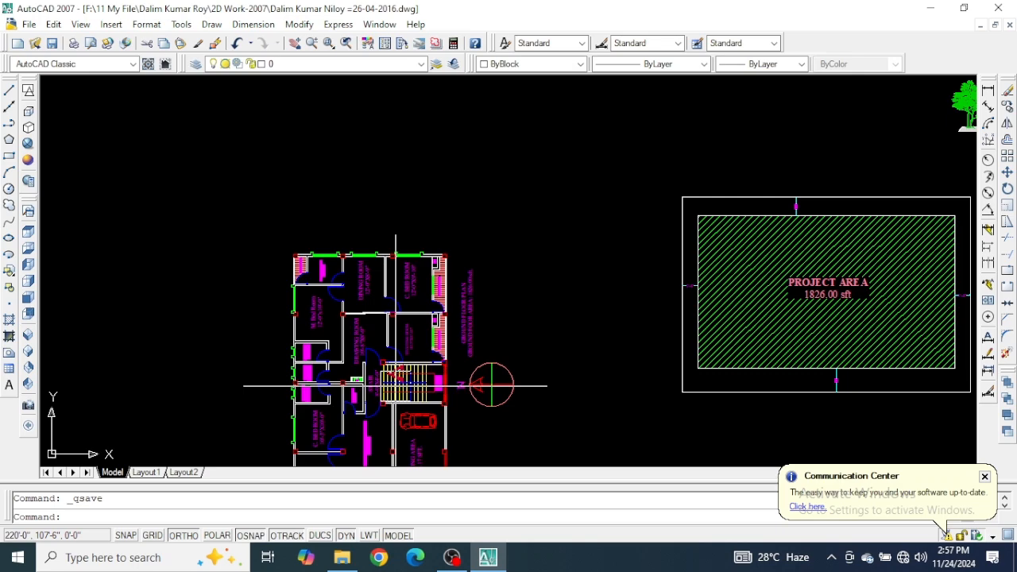
pyautogui.scroll(4, 387, 371)
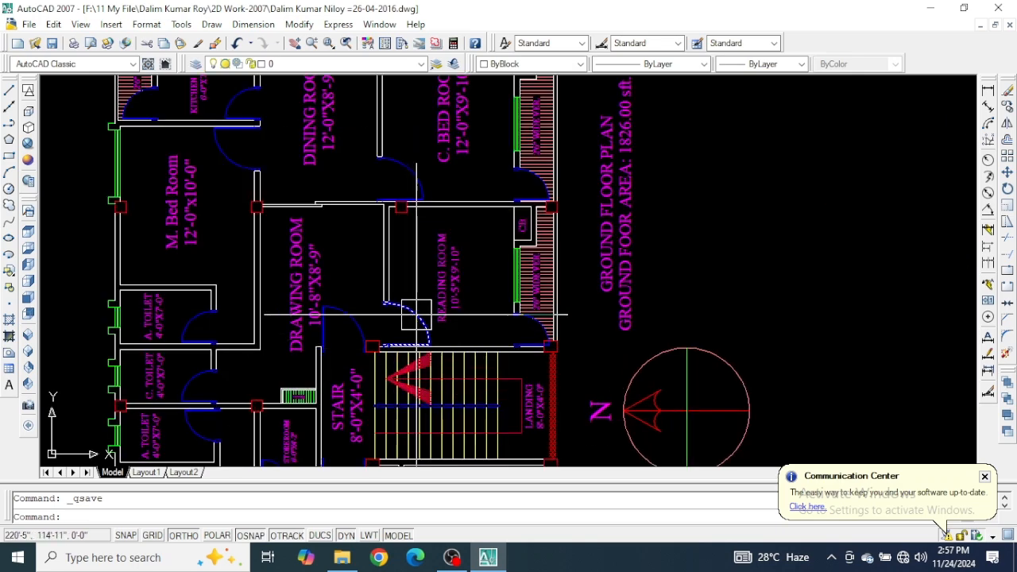
pyautogui.scroll(-3, 416, 314)
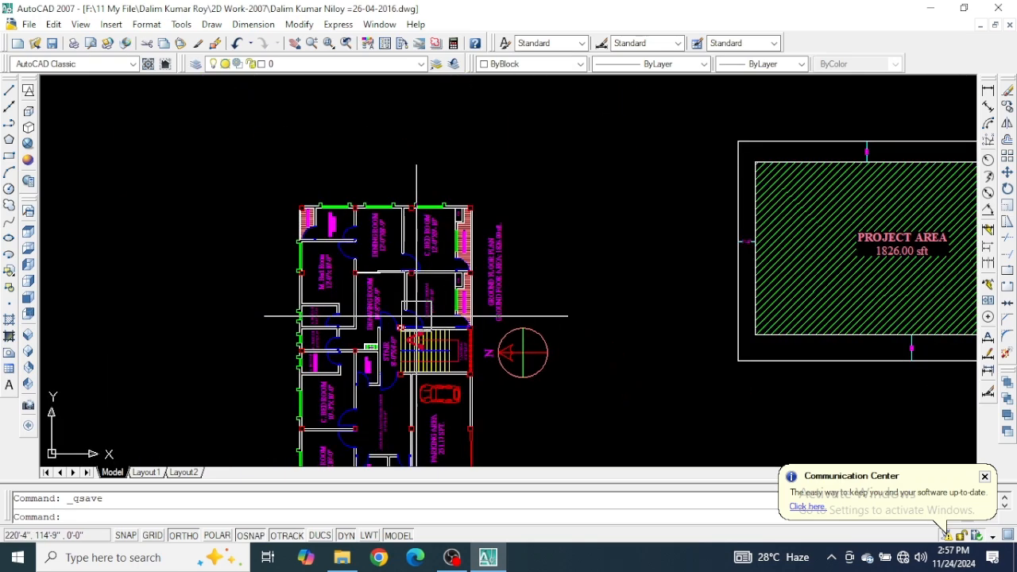
pyautogui.scroll(2, 382, 294)
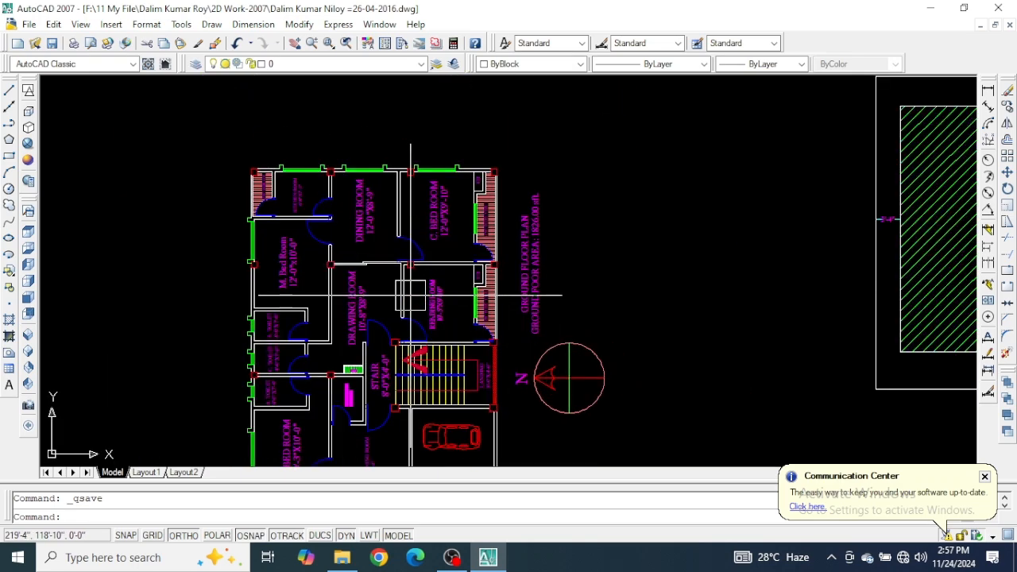
# Start vertical construction lines and place them through both faces of the wall end between the drawing room and the stair
pyautogui.click(644, 278)
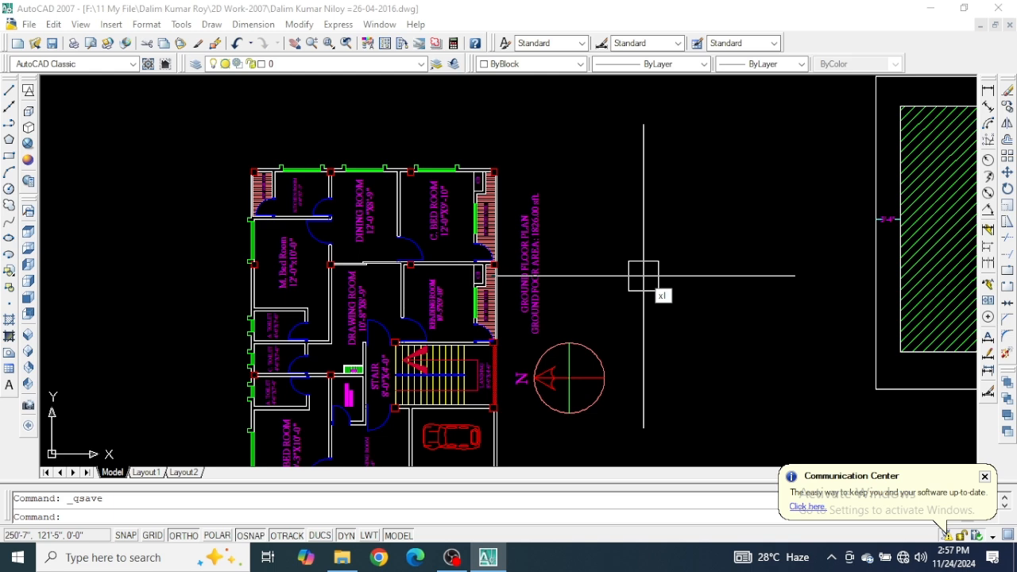
pyautogui.press('Return')
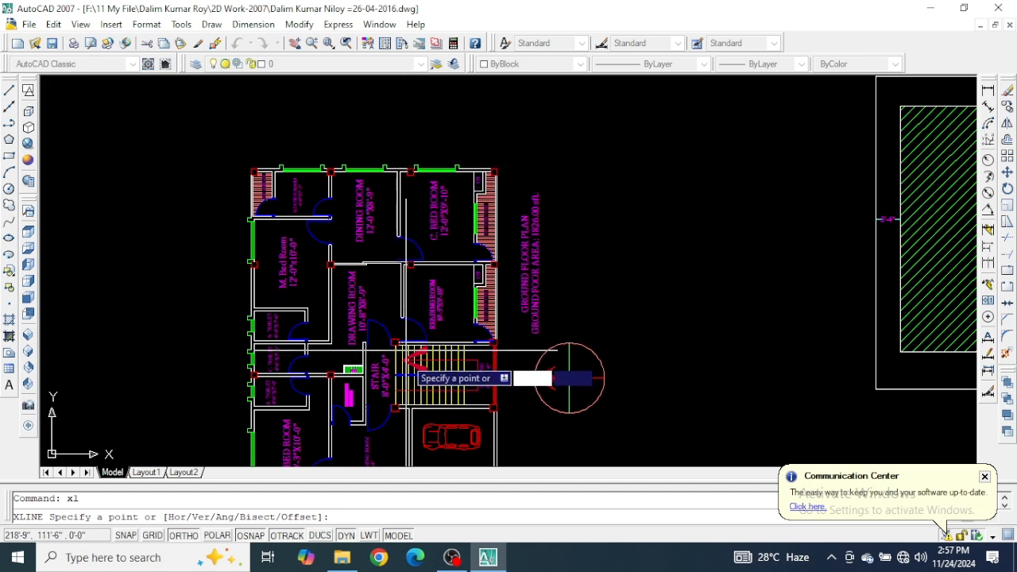
pyautogui.scroll(5, 418, 401)
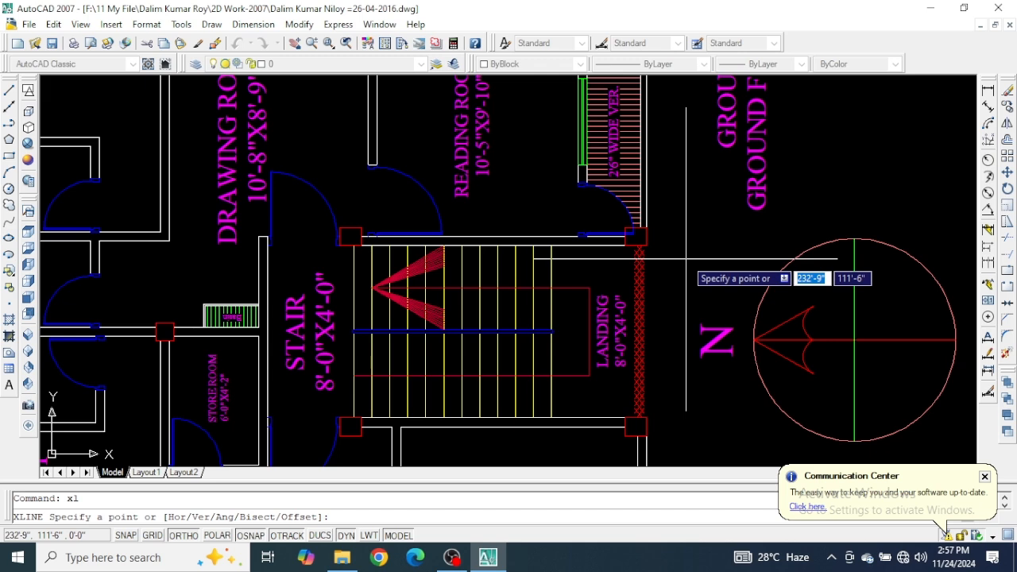
pyautogui.write('v')
pyautogui.press('Return')
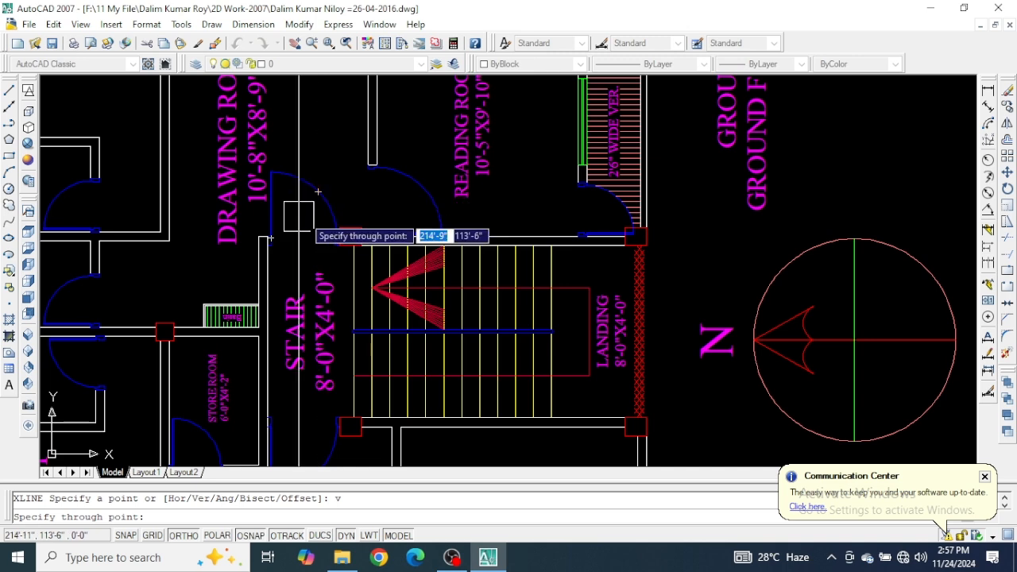
pyautogui.scroll(3, 317, 239)
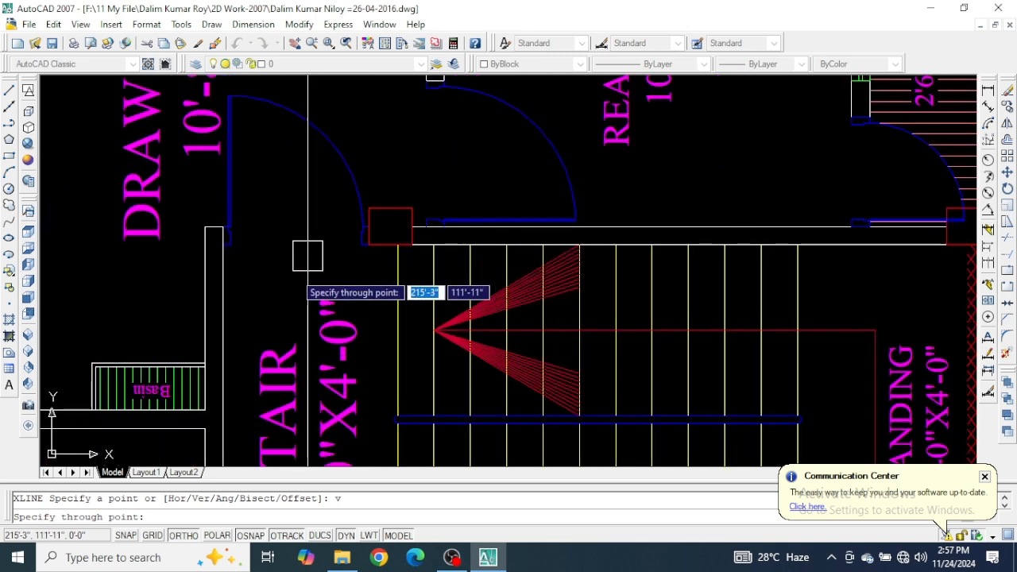
pyautogui.scroll(5, 222, 231)
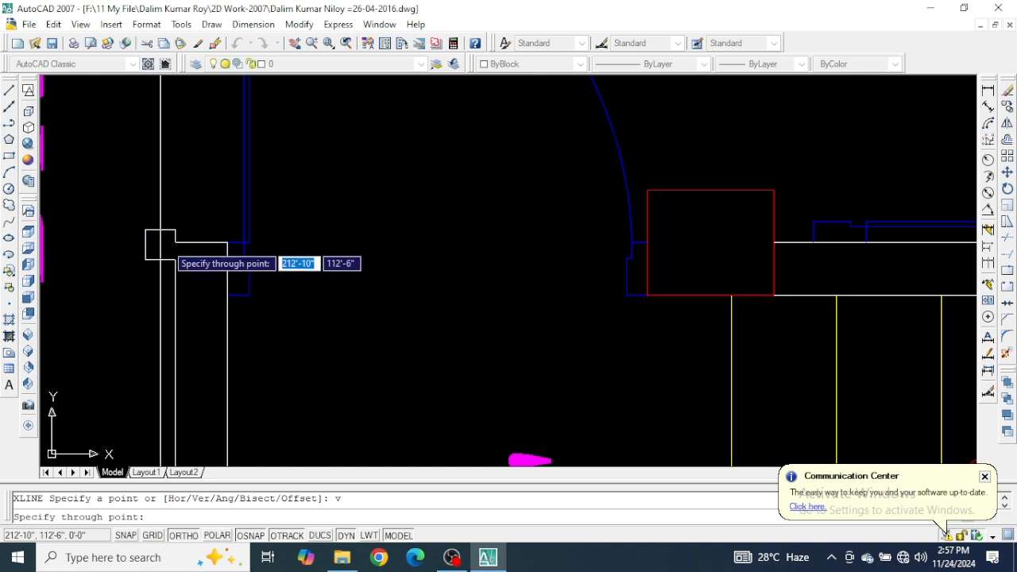
pyautogui.click(177, 242)
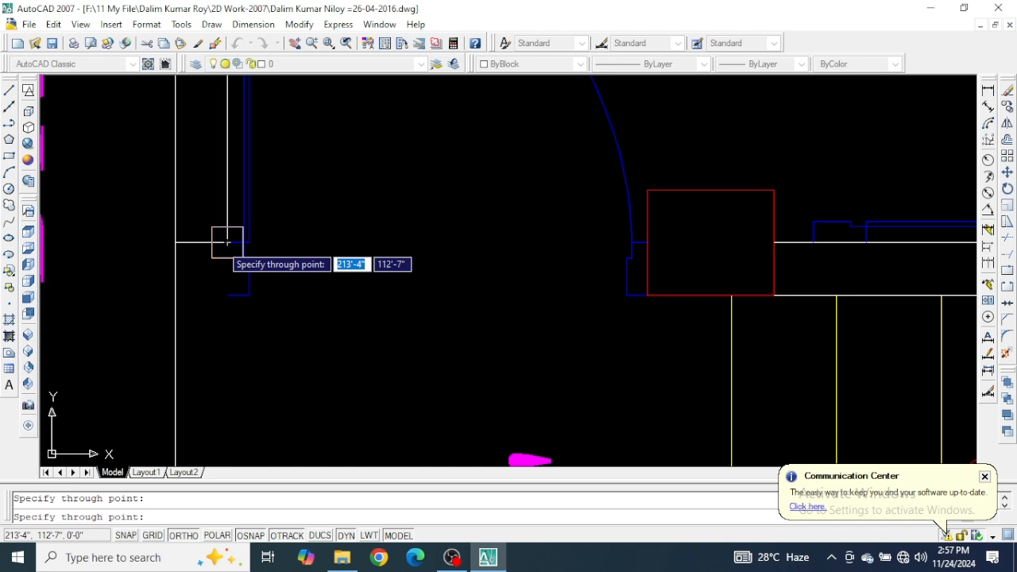
# Place vertical construction lines through the upper ends of the first three stair tread lines, starting beside the column
pyautogui.scroll(-4, 226, 241)
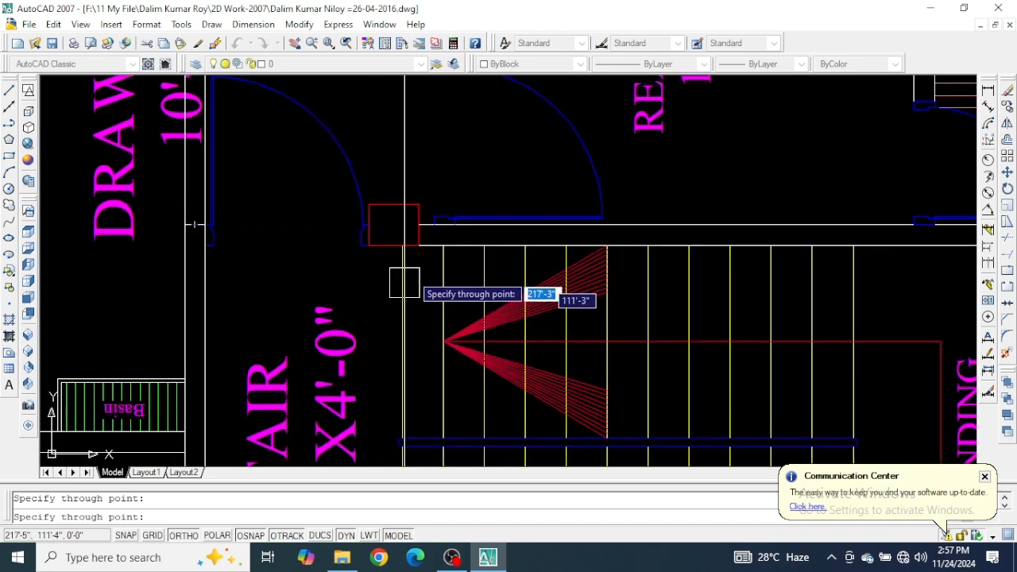
pyautogui.scroll(3, 430, 259)
pyautogui.scroll(2, 362, 270)
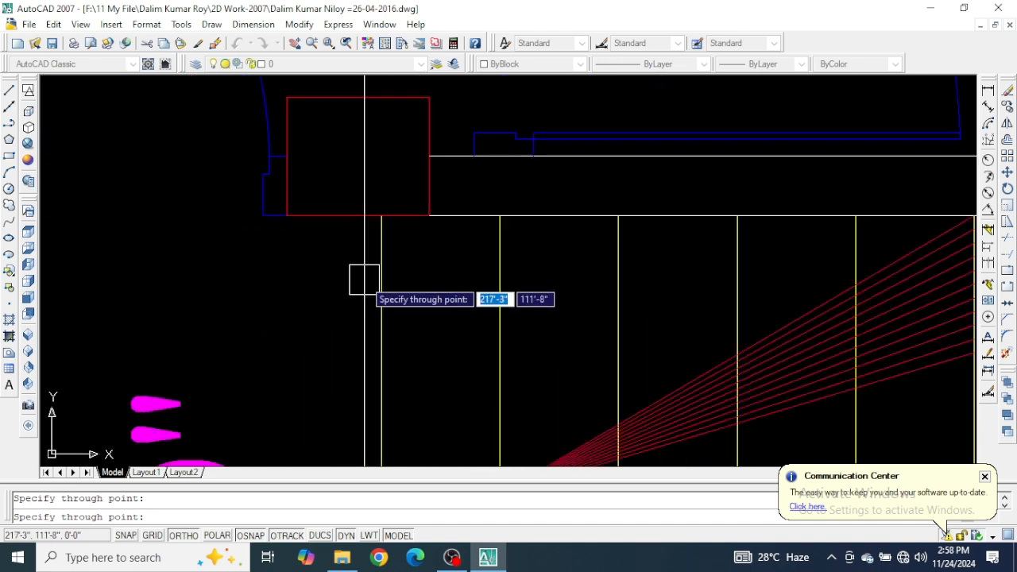
pyautogui.scroll(-6, 364, 283)
pyautogui.scroll(6, 362, 282)
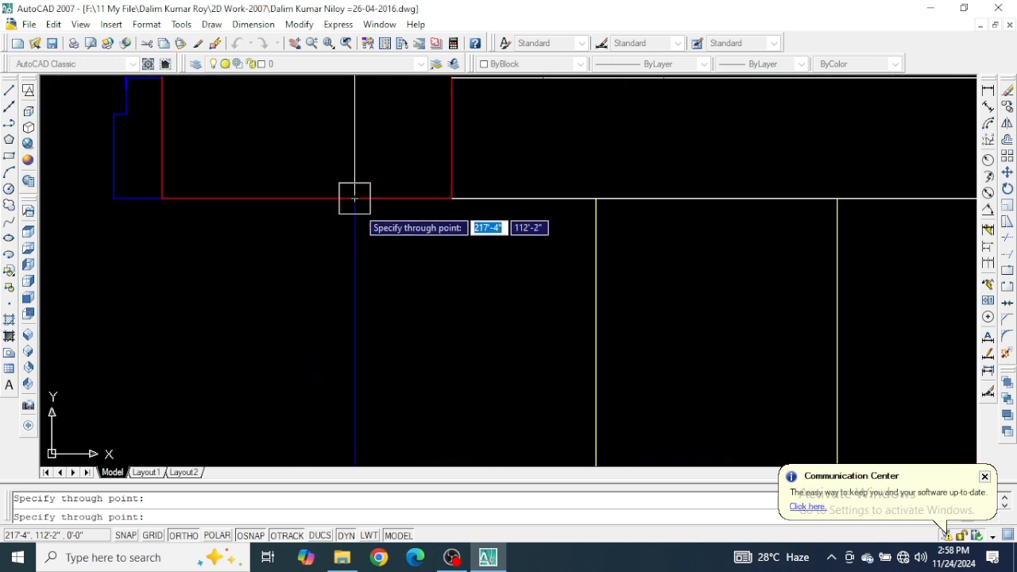
pyautogui.click(354, 198)
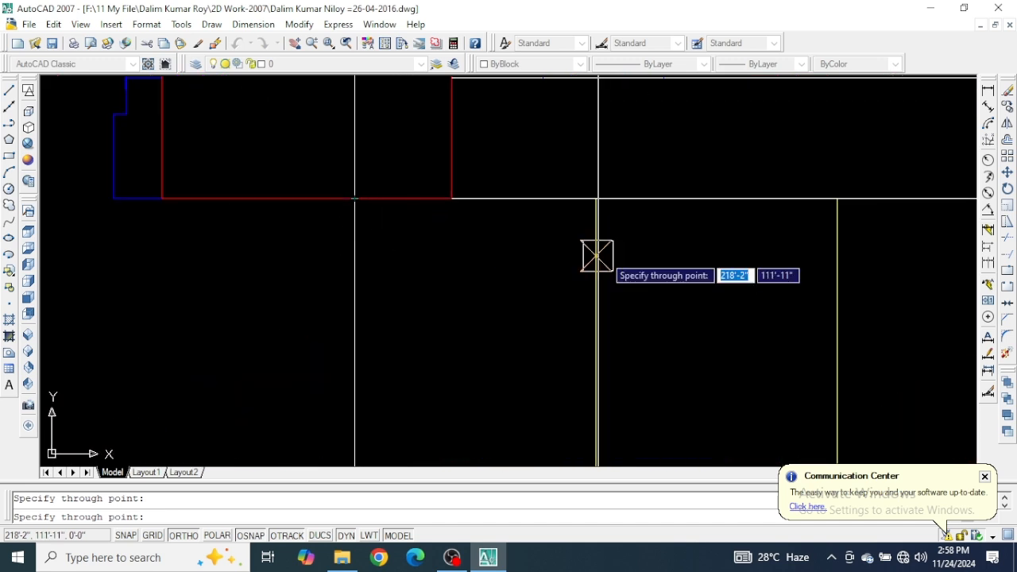
pyautogui.click(597, 198)
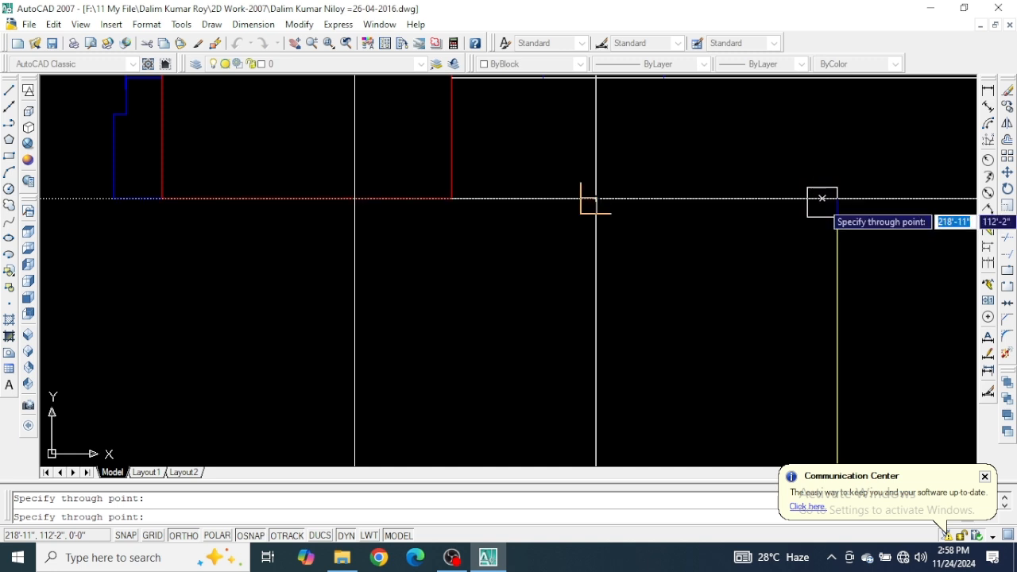
pyautogui.scroll(-3, 568, 238)
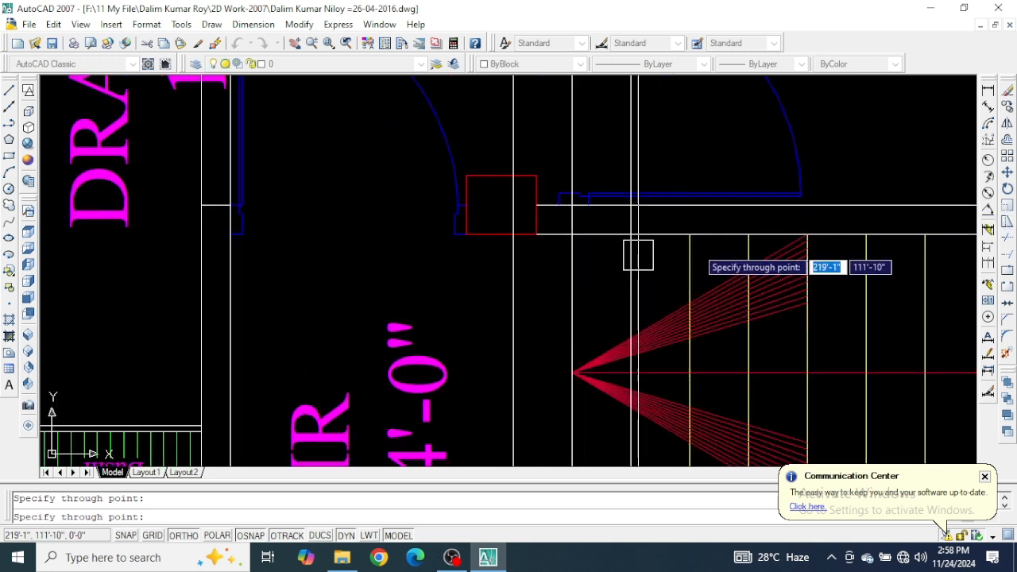
# Place vertical construction lines through the upper ends of all remaining stair tread lines up to the landing
pyautogui.moveTo(646, 238); pyautogui.dragTo(318, 271, button='middle')
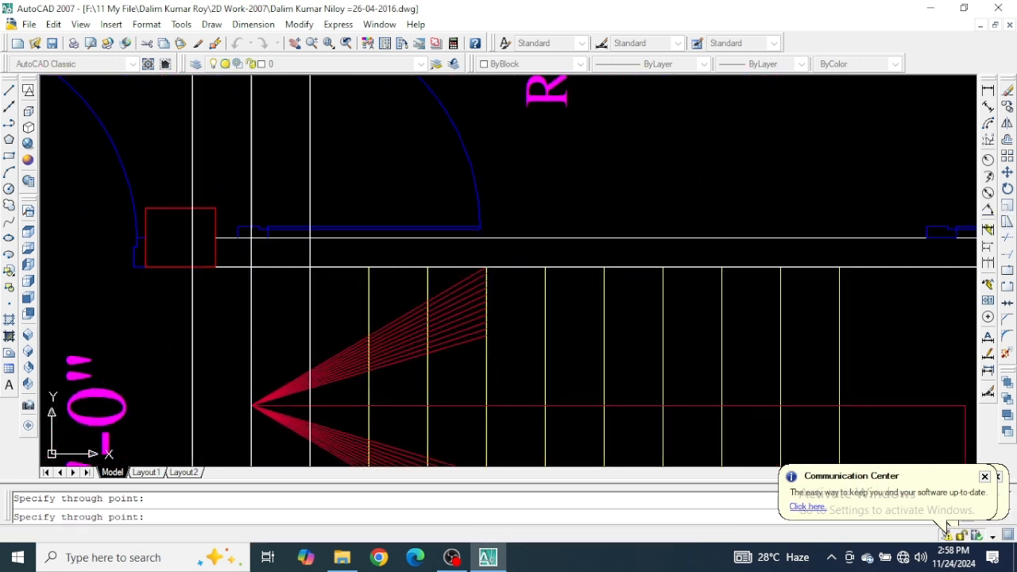
pyautogui.click(368, 262)
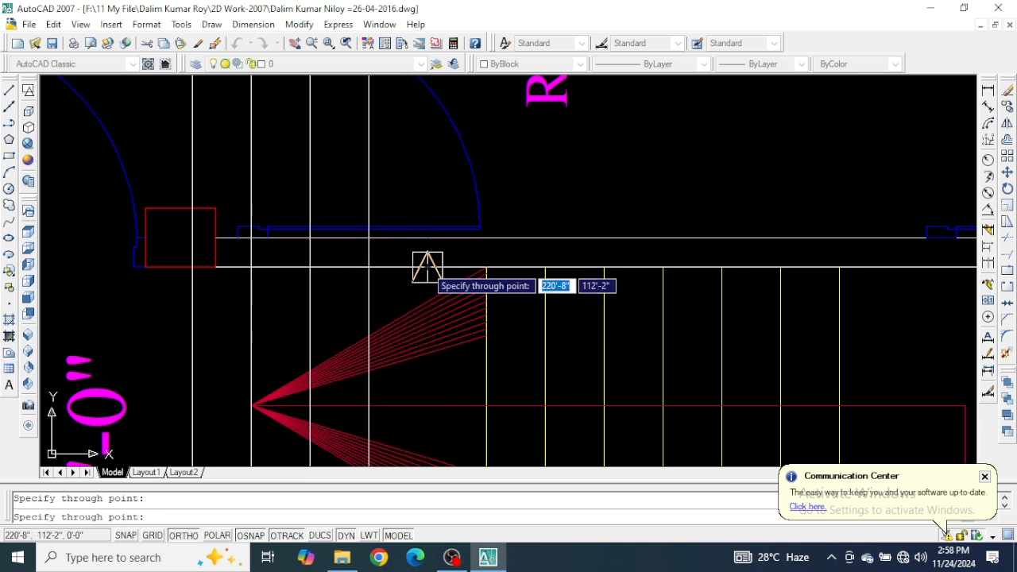
pyautogui.click(428, 267)
pyautogui.click(500, 261)
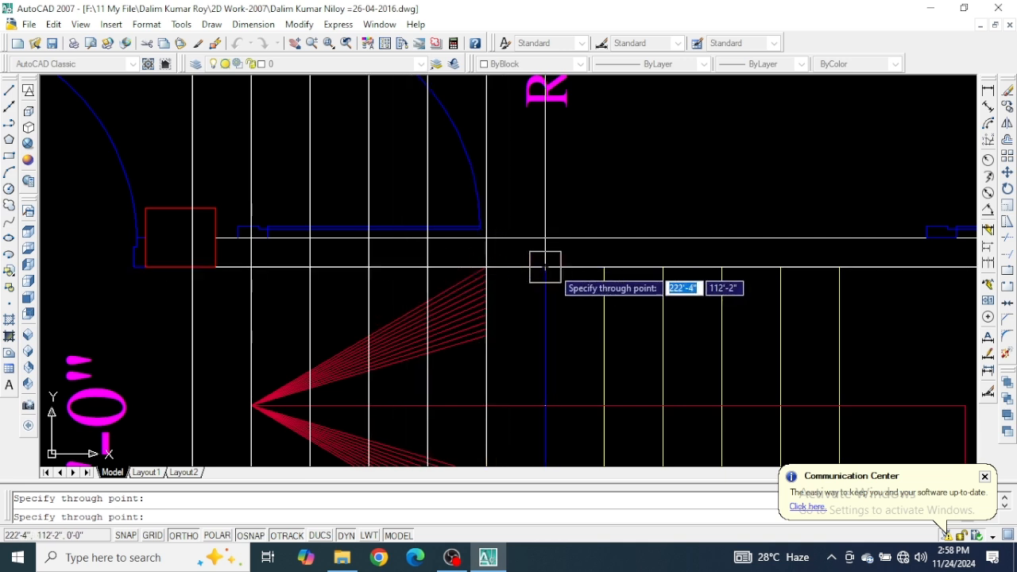
pyautogui.click(545, 268)
pyautogui.click(604, 268)
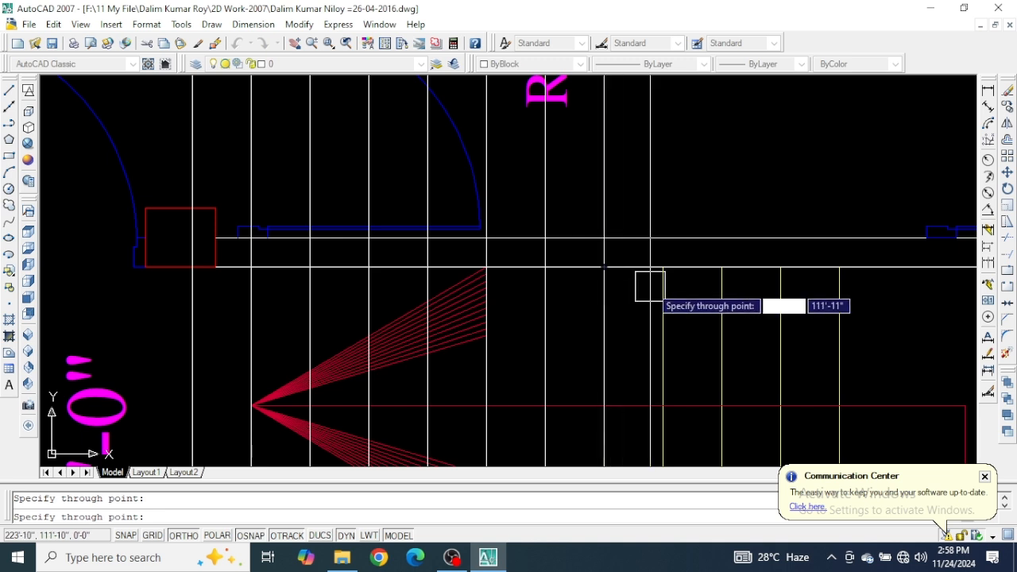
pyautogui.click(663, 268)
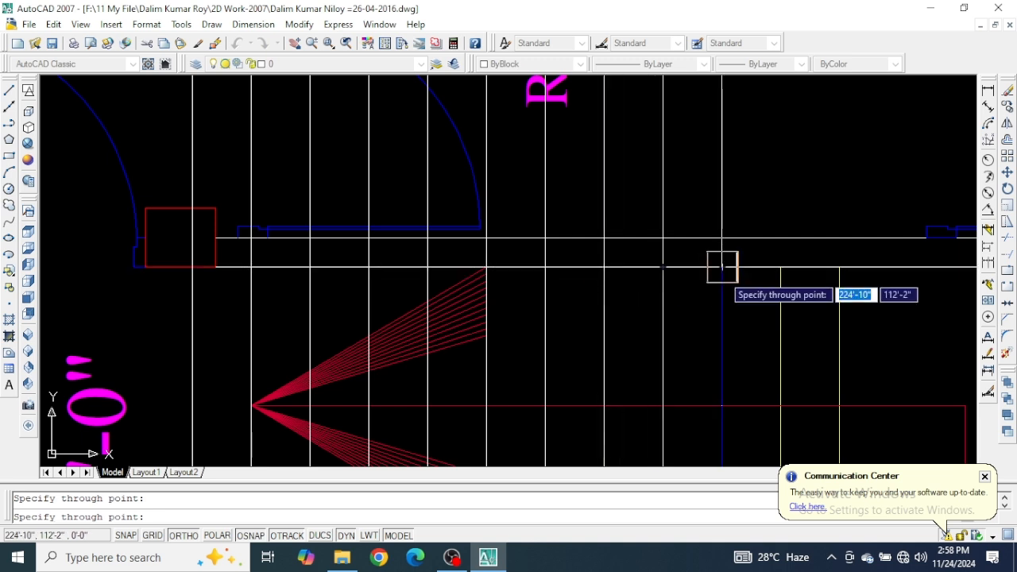
pyautogui.click(722, 268)
pyautogui.click(780, 269)
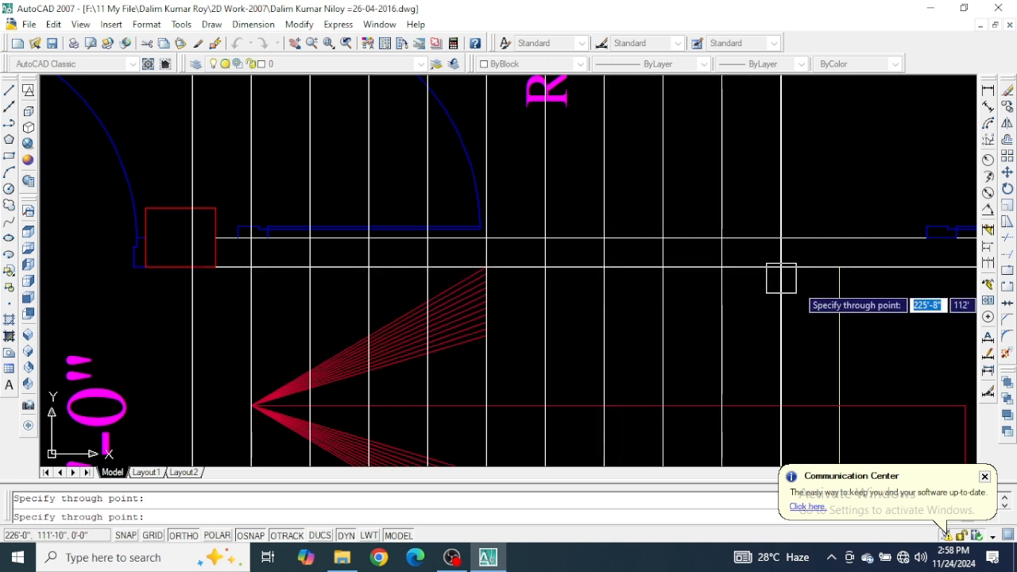
pyautogui.click(840, 267)
# Place vertical construction lines through both faces of the outer wall at the column beside the landing, and finish the construction lines
pyautogui.moveTo(842, 293)
pyautogui.mouseDown(button='middle')
pyautogui.moveTo(789, 325)
pyautogui.moveTo(510, 309)
pyautogui.moveTo(489, 293)
pyautogui.mouseUp(button='middle')
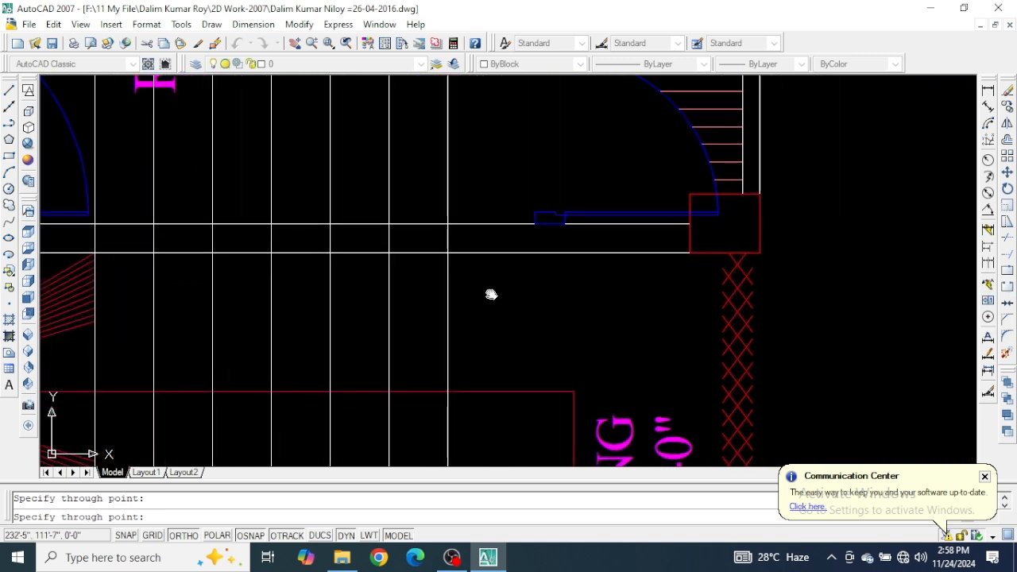
pyautogui.scroll(-2, 541, 259)
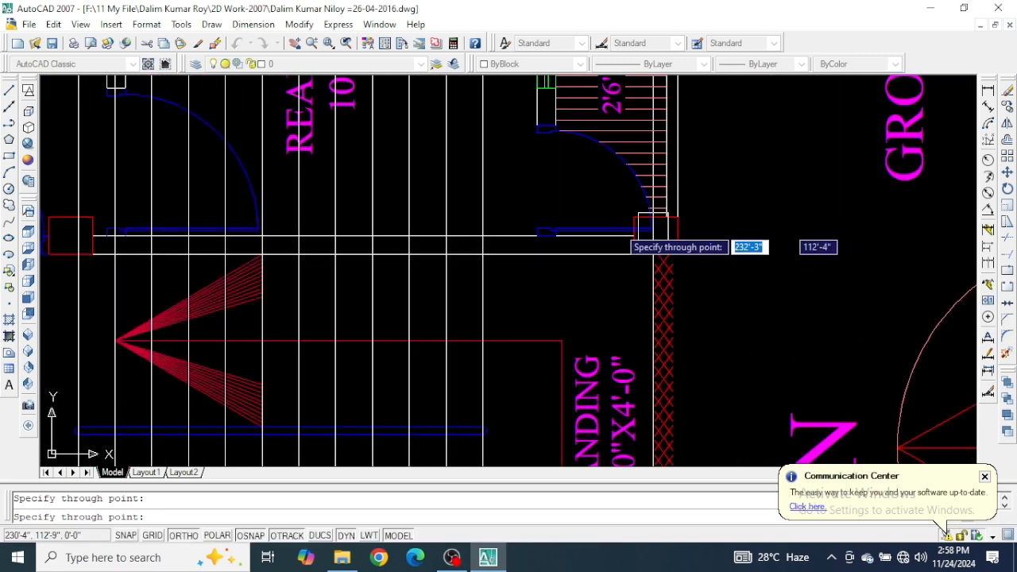
pyautogui.scroll(5, 657, 248)
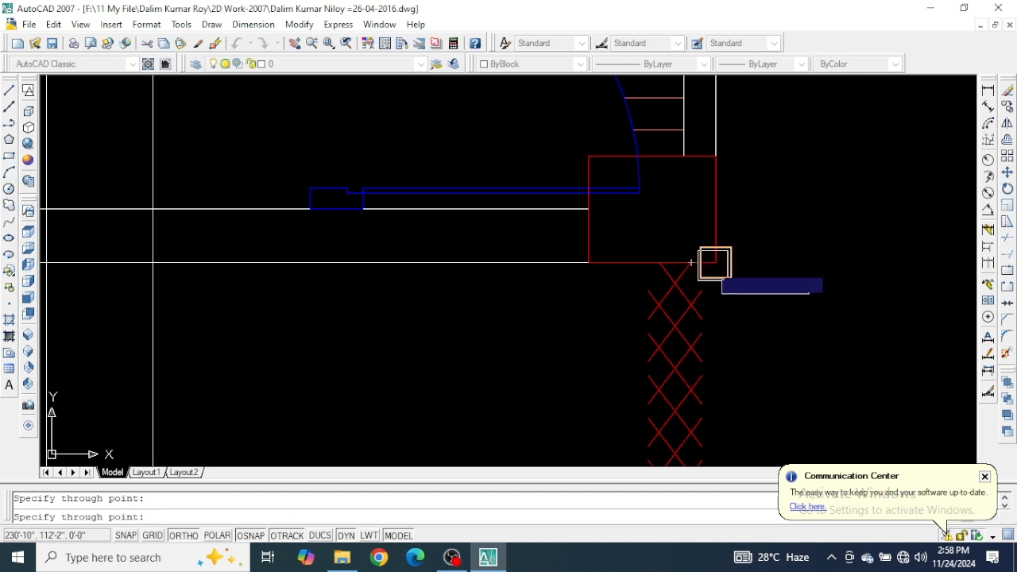
pyautogui.click(715, 263)
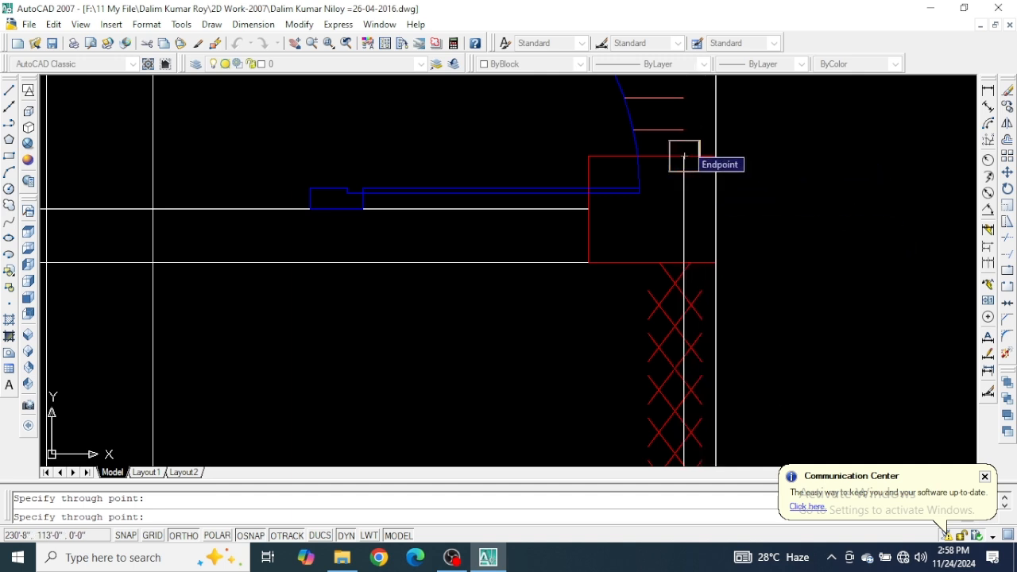
pyautogui.scroll(-5, 699, 362)
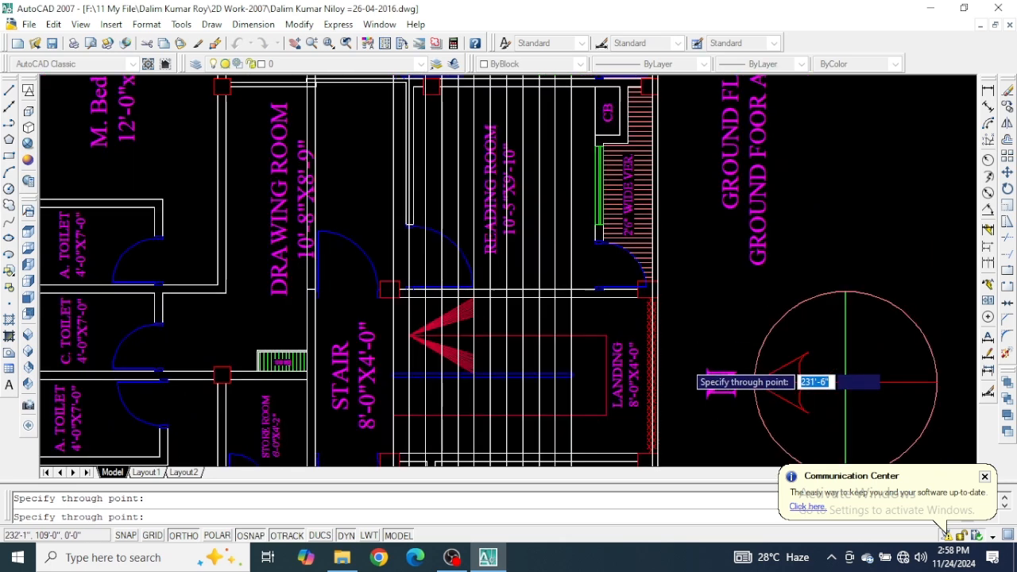
pyautogui.scroll(-5, 695, 369)
pyautogui.scroll(4, 731, 226)
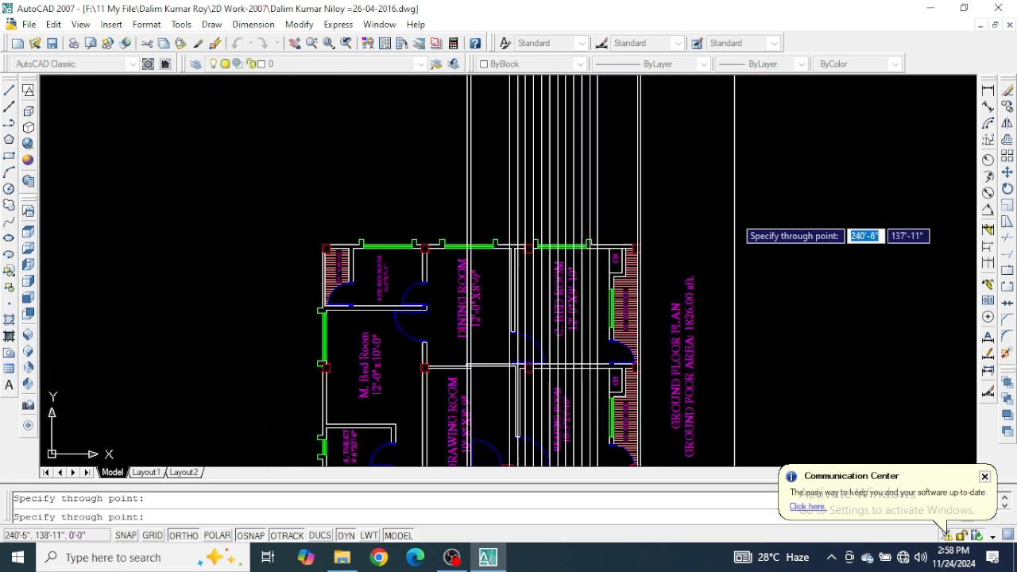
pyautogui.moveTo(690, 198); pyautogui.dragTo(685, 259, button='middle')
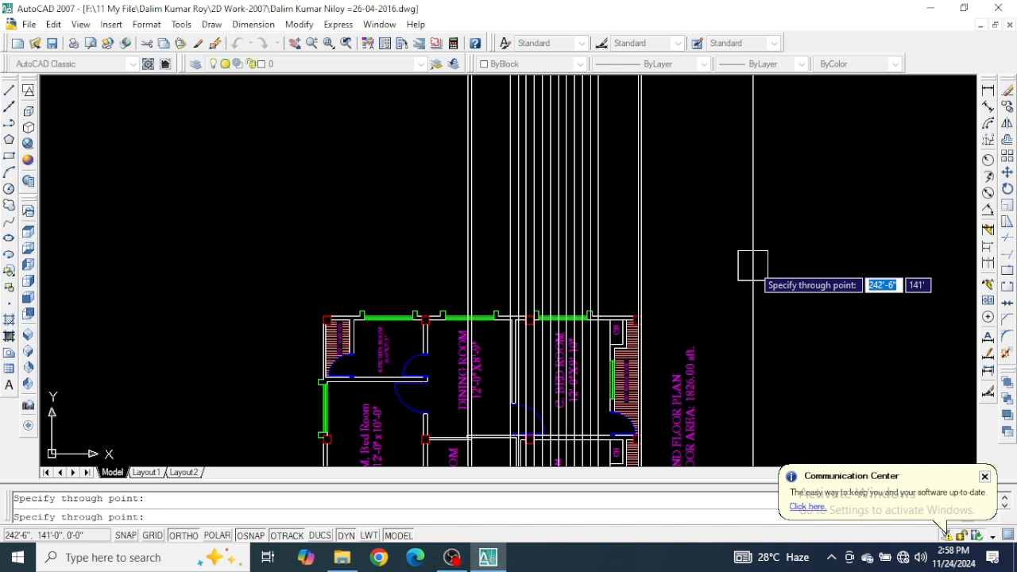
pyautogui.press('Escape')
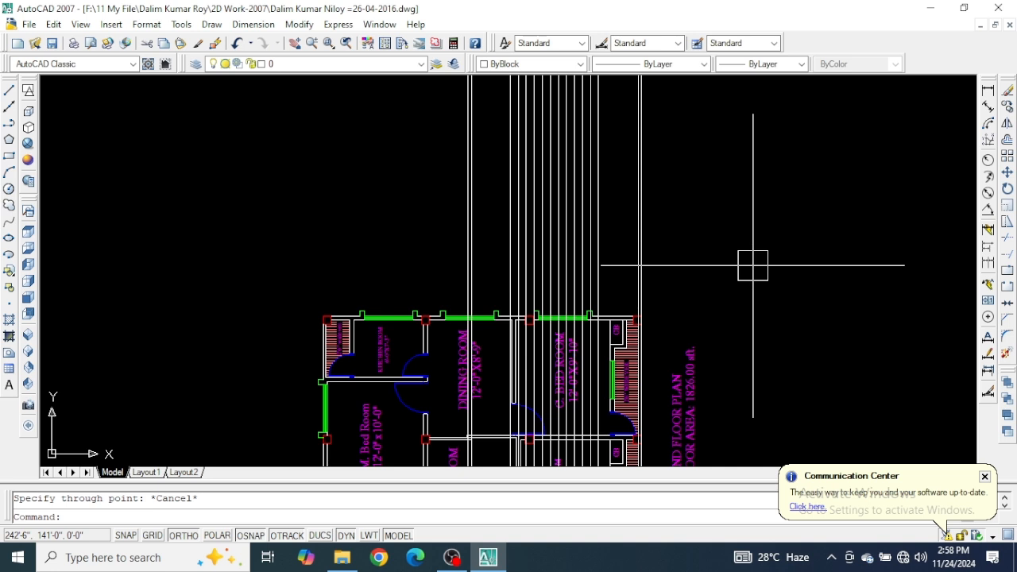
# Draw a horizontal line about 24'-2" long across all the vertical construction lines, above the ground floor plan
pyautogui.scroll(2, 731, 250)
pyautogui.moveTo(663, 220)
pyautogui.mouseDown(button='middle')
pyautogui.moveTo(683, 262)
pyautogui.moveTo(720, 275)
pyautogui.mouseUp(button='middle')
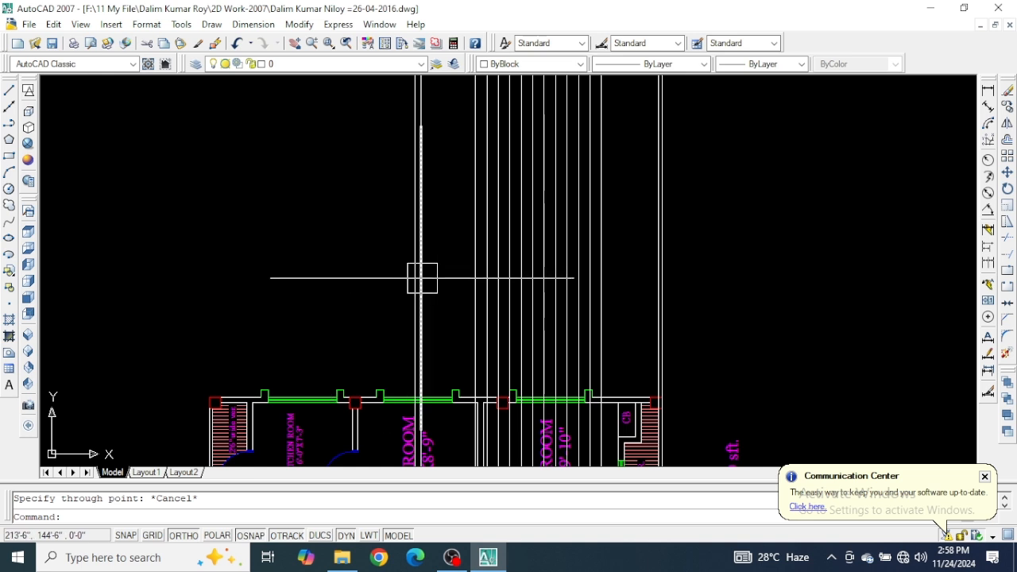
pyautogui.click(694, 287)
pyautogui.write('l')
pyautogui.press('Return')
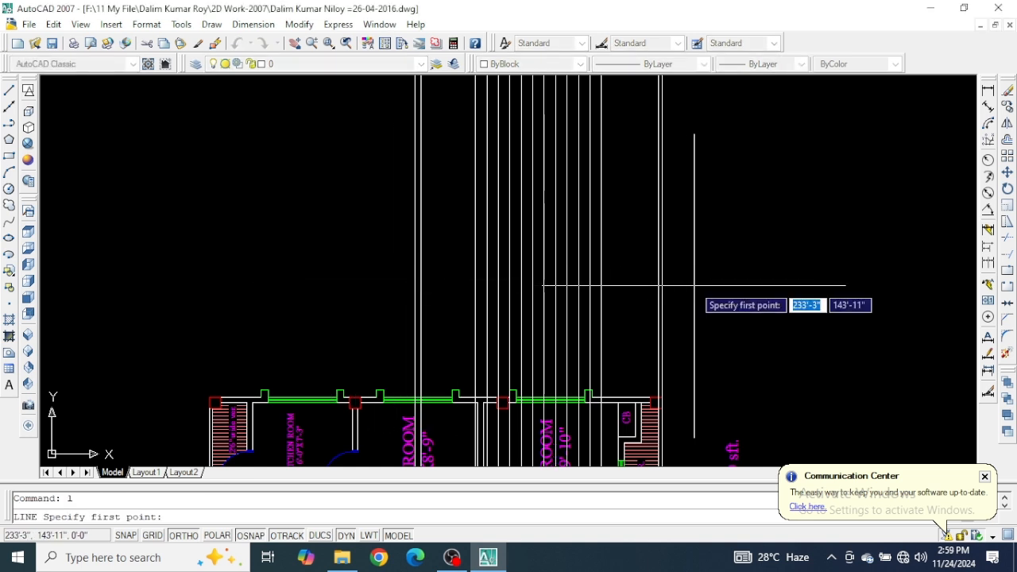
pyautogui.click(695, 285)
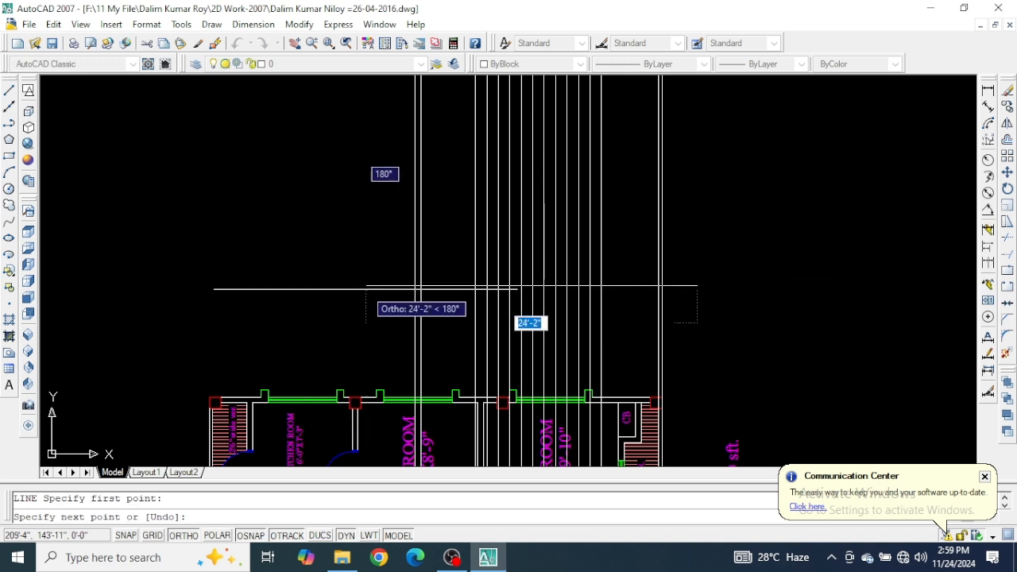
pyautogui.click(279, 285)
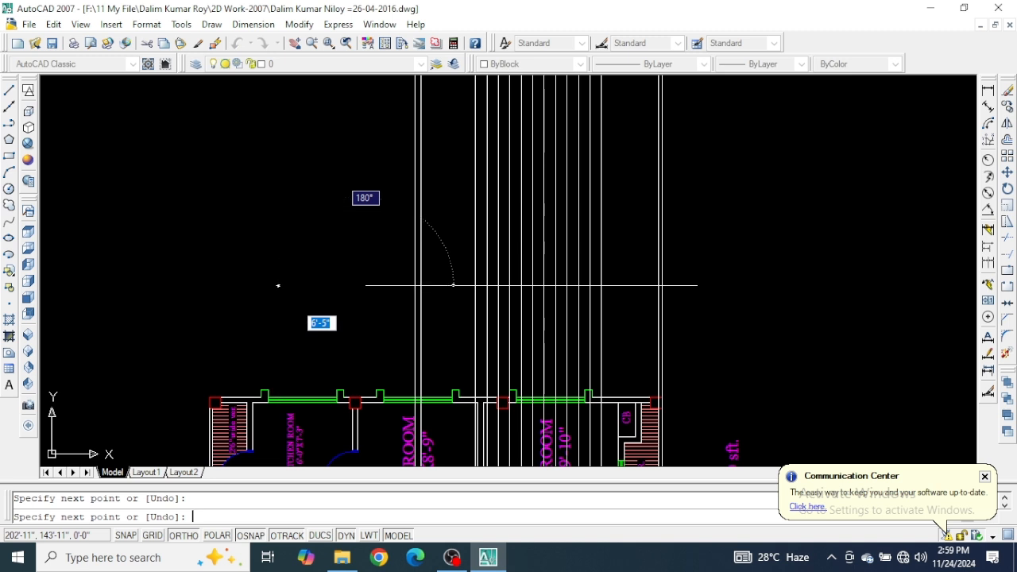
pyautogui.press('Return')
# Trim both ends of the horizontal line back to the outermost vertical construction lines
pyautogui.scroll(3, 540, 311)
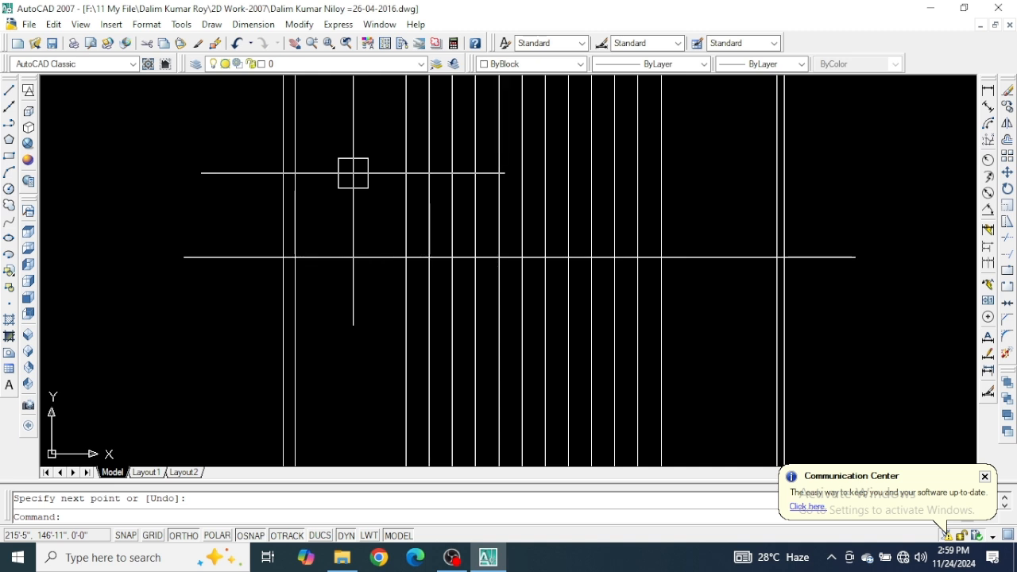
pyautogui.write('tr')
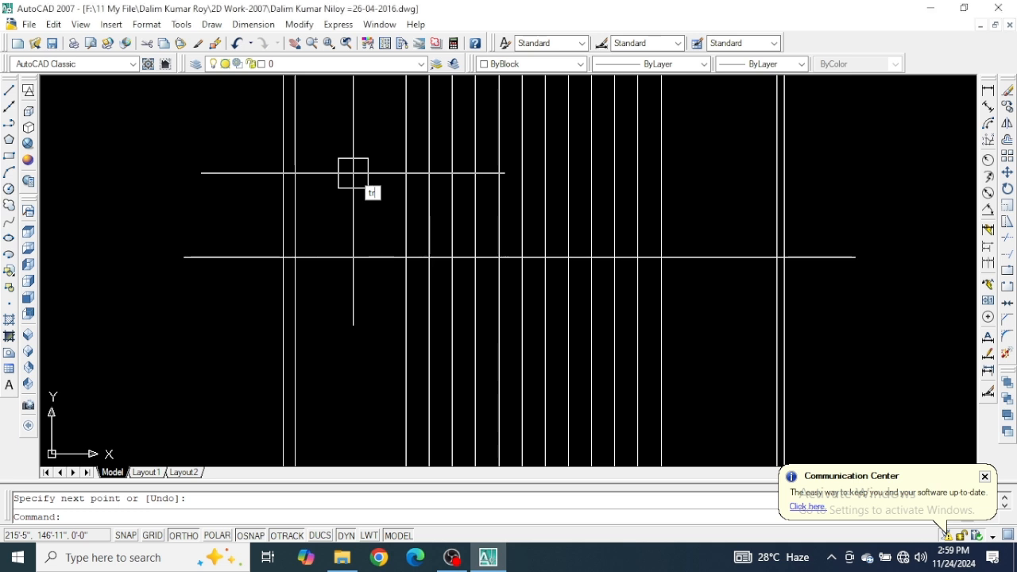
pyautogui.press('Return')
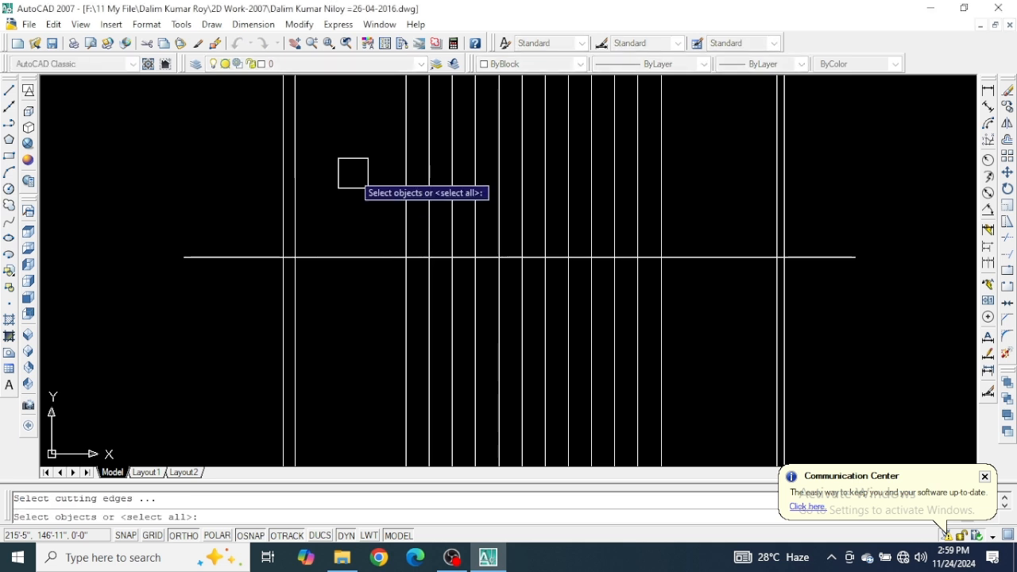
pyautogui.press('Return')
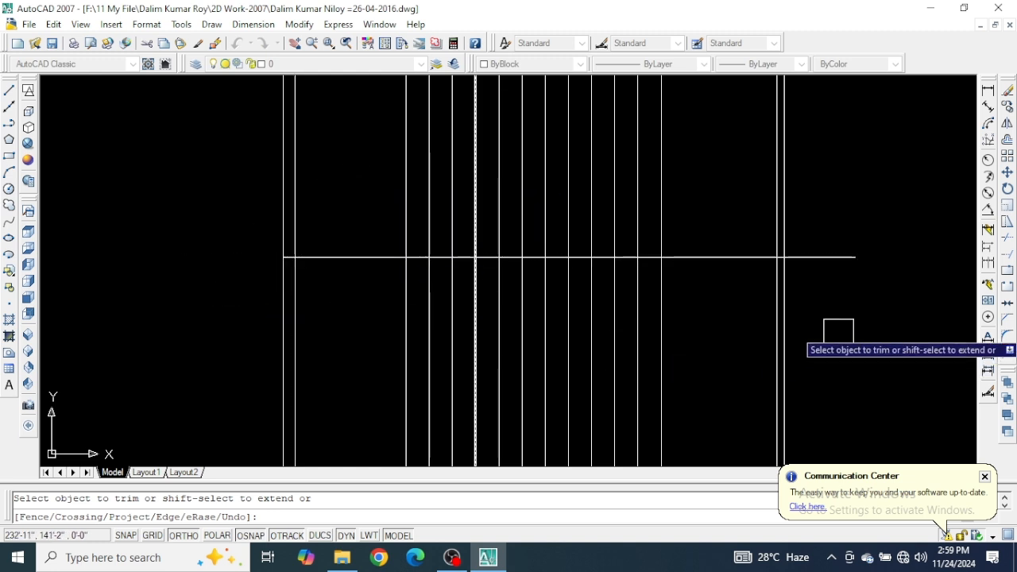
pyautogui.click(836, 264)
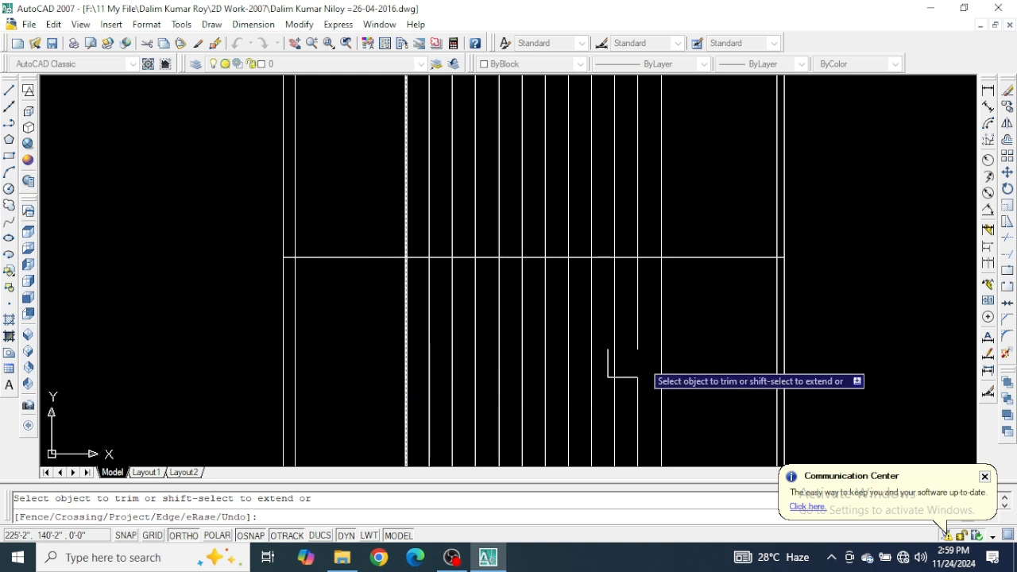
# Try to trim all vertical construction lines below the horizontal line, and undo that trim after checking the plan
pyautogui.click(834, 394)
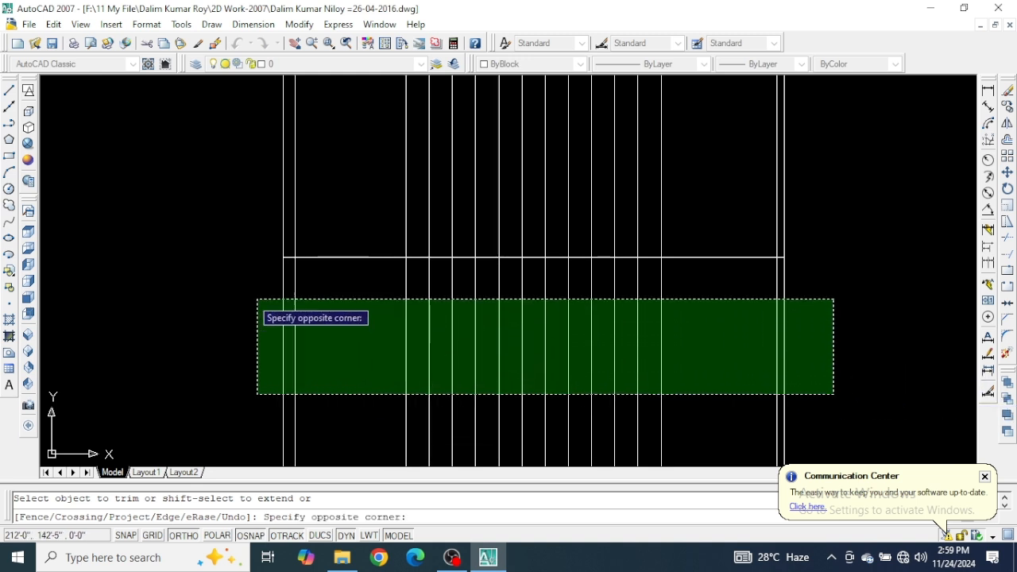
pyautogui.click(251, 300)
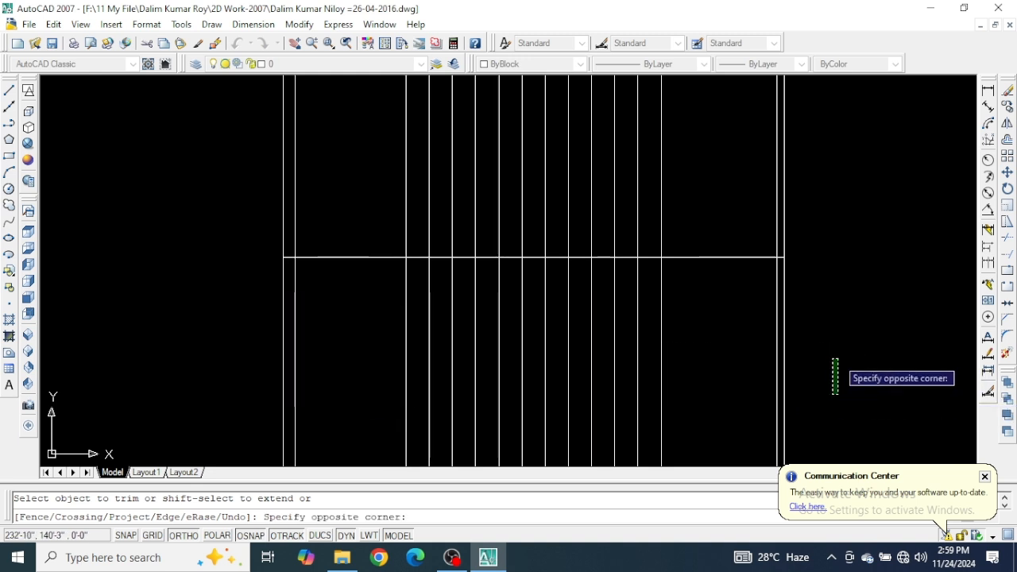
pyautogui.click(837, 378)
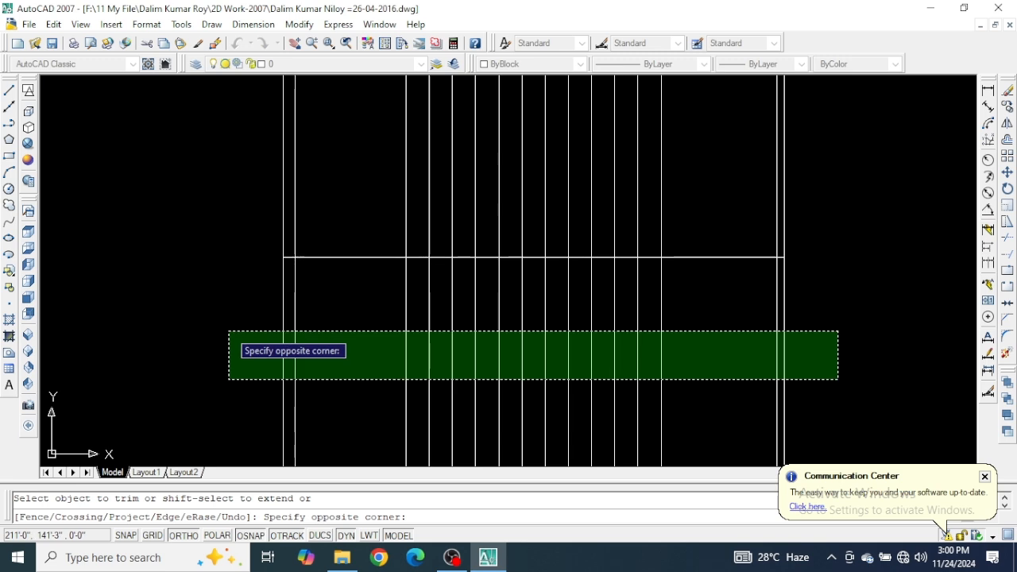
pyautogui.click(229, 331)
pyautogui.scroll(-6, 182, 274)
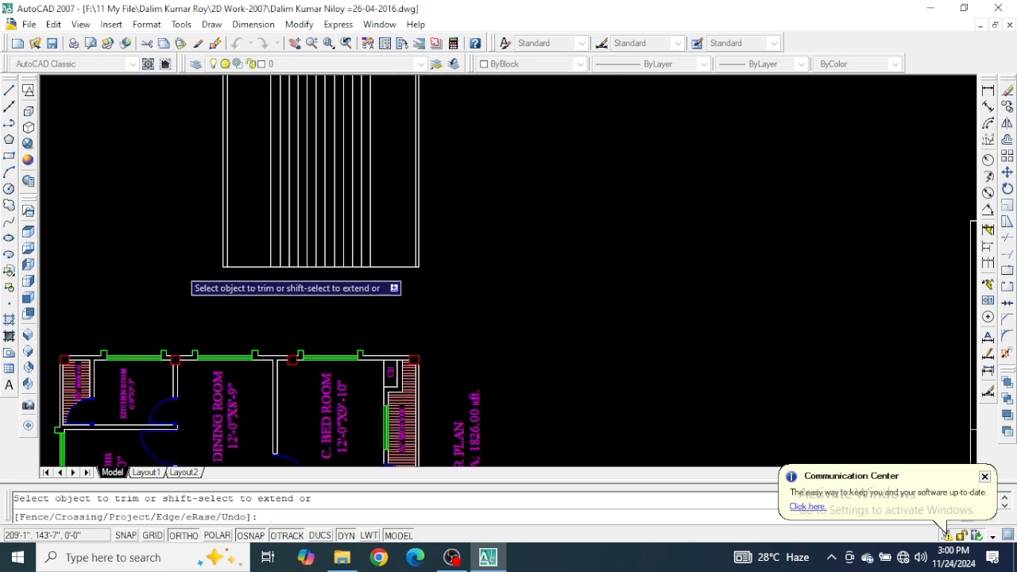
pyautogui.scroll(4, 208, 360)
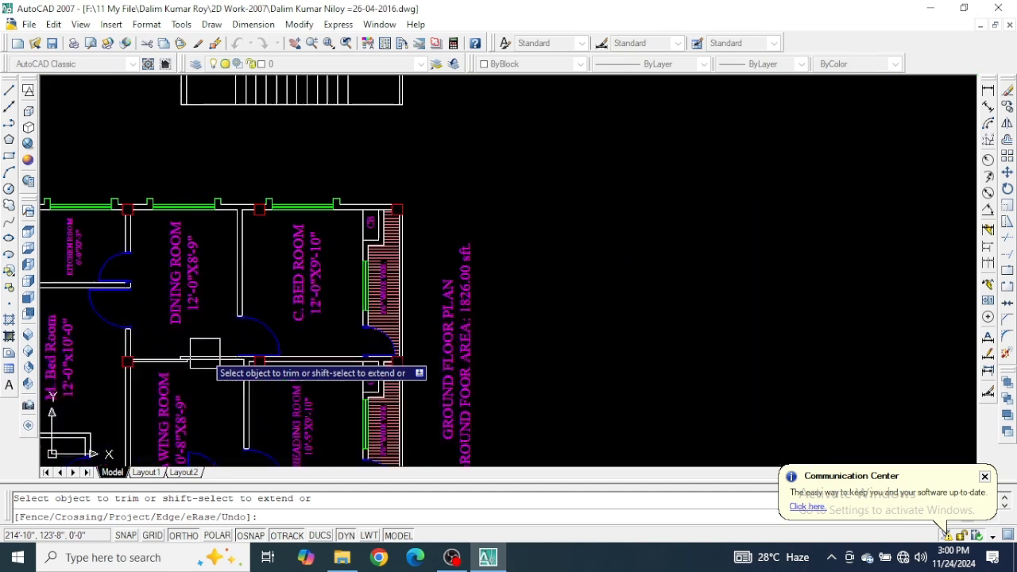
pyautogui.scroll(-1, 577, 213)
pyautogui.scroll(-3, 576, 212)
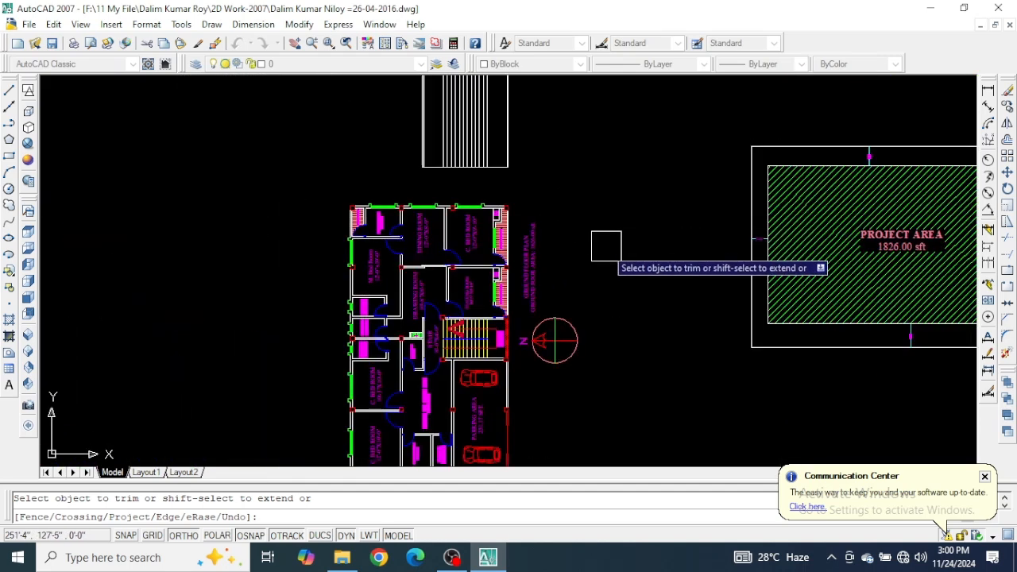
pyautogui.scroll(5, 414, 185)
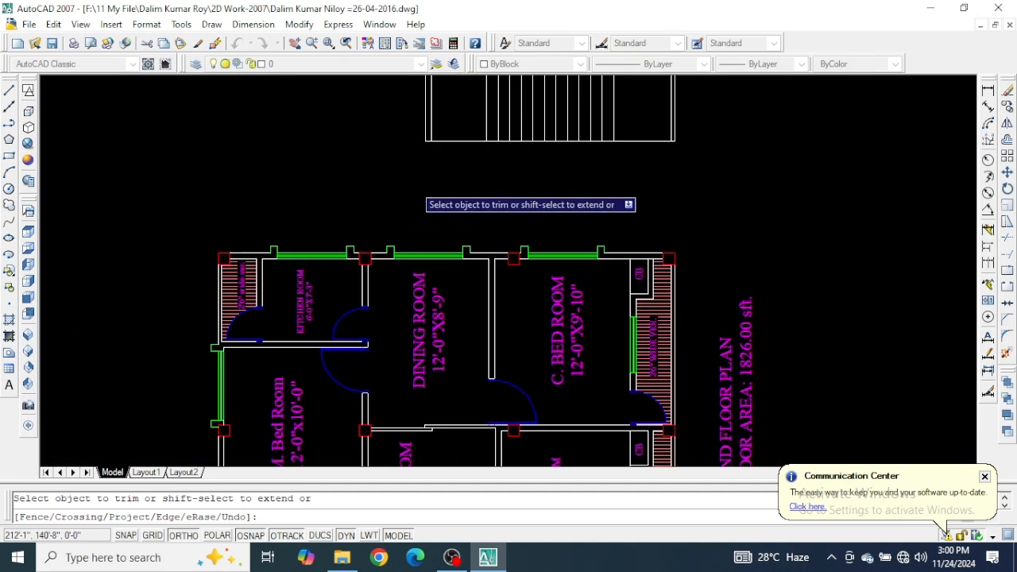
pyautogui.scroll(2, 408, 190)
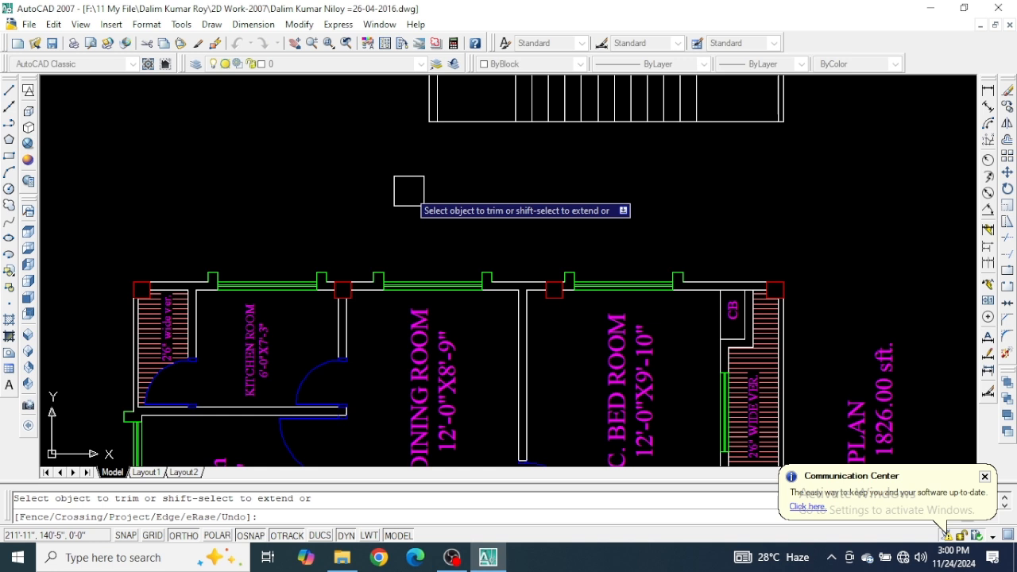
pyautogui.hotkey('ctrl', 'z')
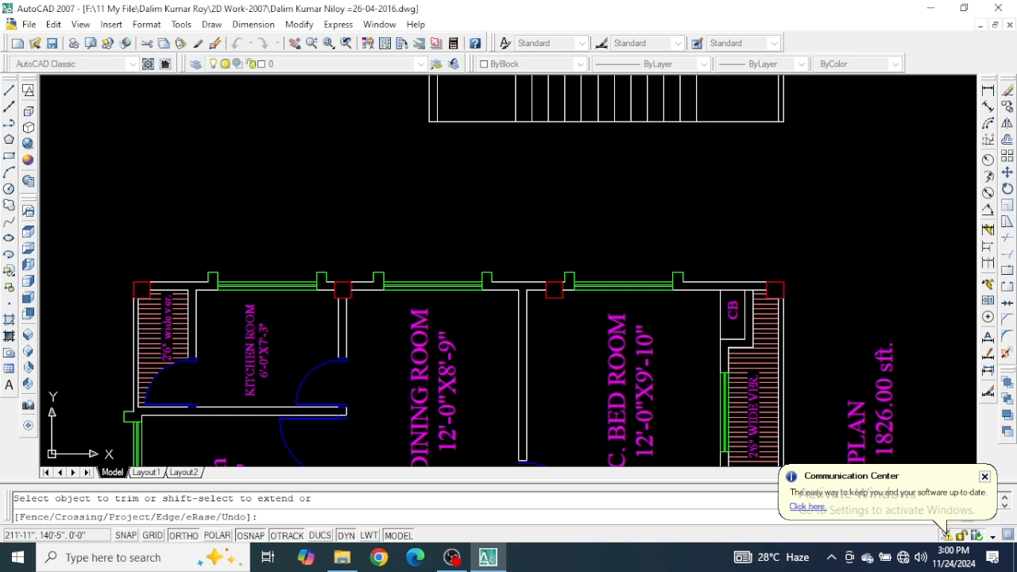
# Trim the vertical construction lines just below the horizontal line, between it and the upper edge of the plan
pyautogui.scroll(-2, 409, 191)
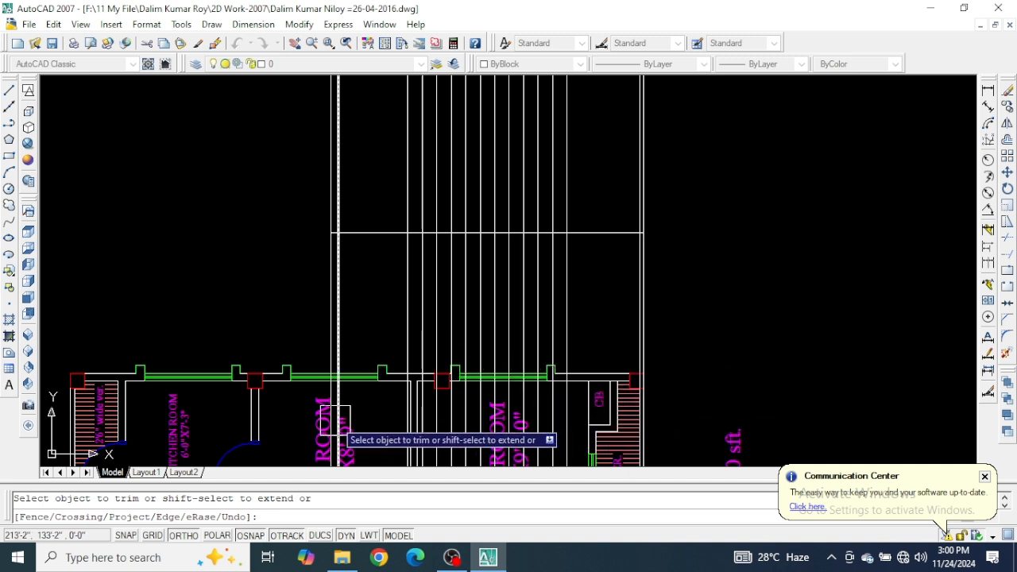
pyautogui.click(747, 319)
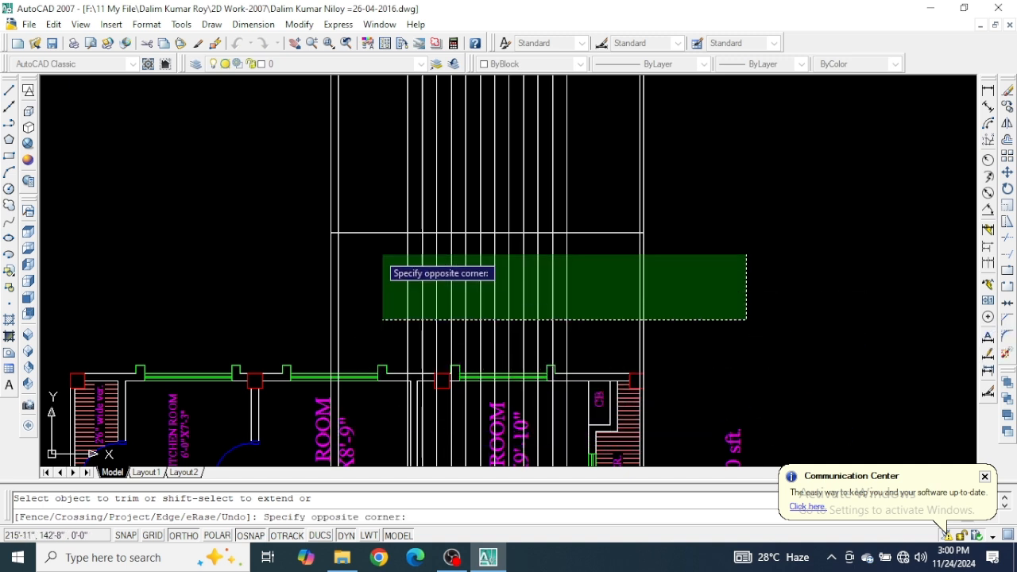
pyautogui.click(270, 256)
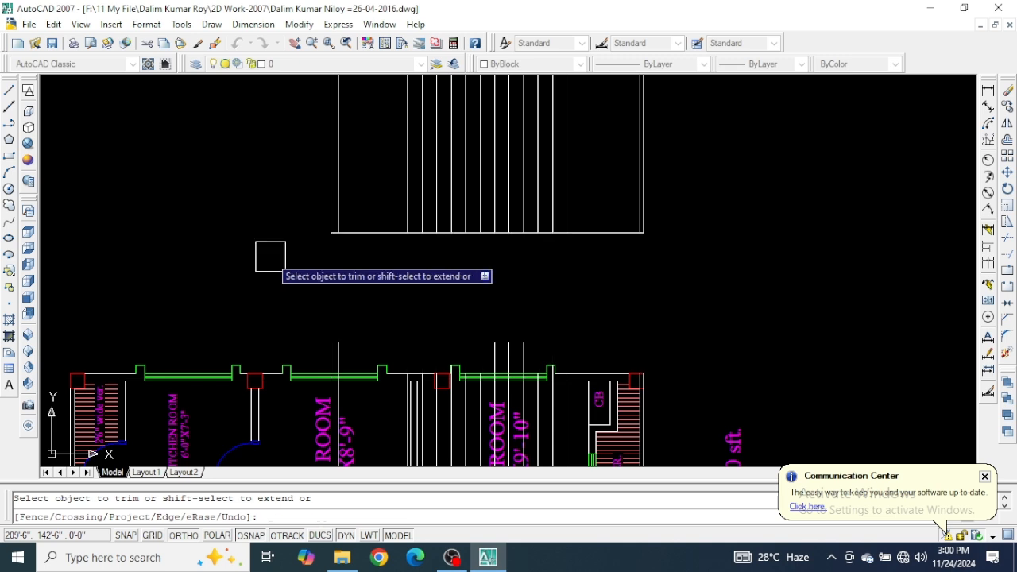
# Examine the line pieces left over the floor plan and the projected stair lines above the horizontal base line
pyautogui.scroll(-4, 456, 266)
pyautogui.moveTo(625, 368); pyautogui.dragTo(606, 191, button='middle')
pyautogui.scroll(-4, 659, 220)
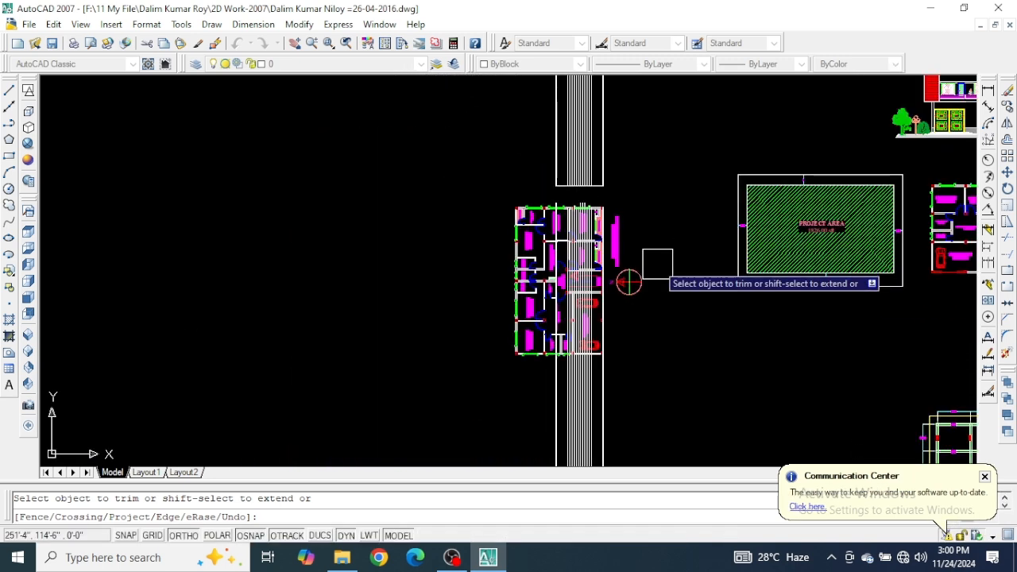
pyautogui.scroll(5, 629, 197)
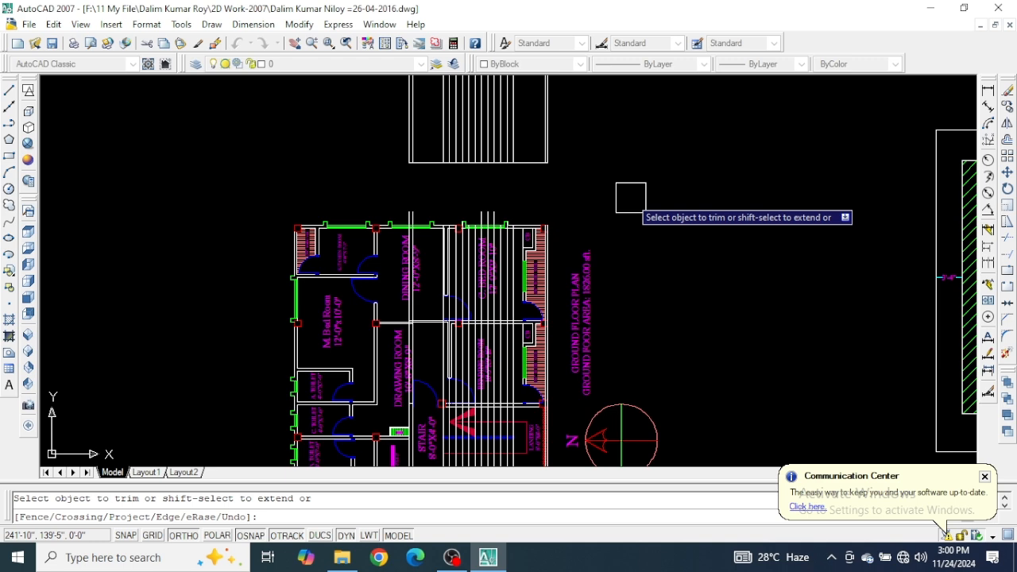
pyautogui.scroll(3, 630, 197)
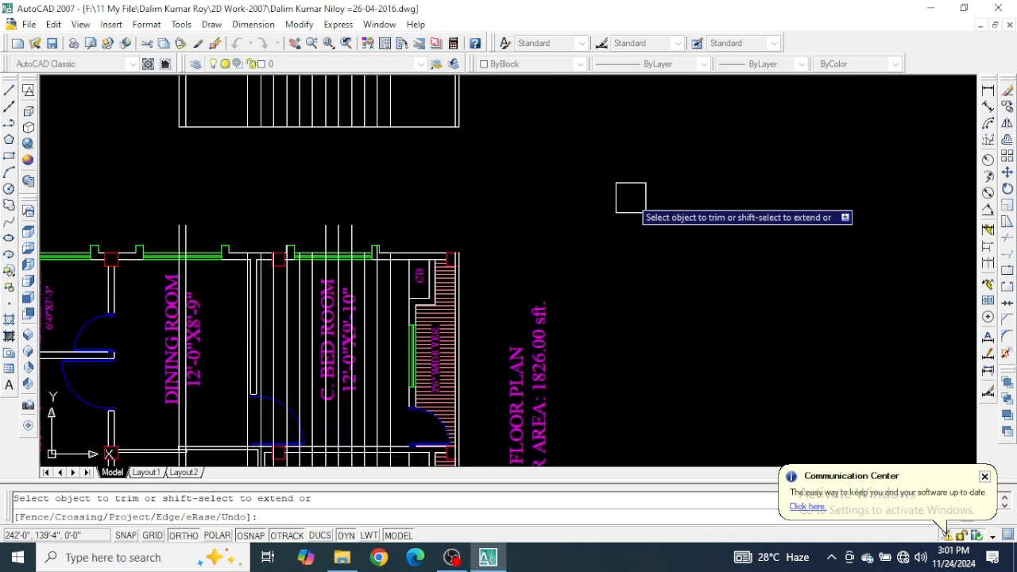
pyautogui.moveTo(552, 197); pyautogui.dragTo(742, 259, button='middle')
pyautogui.scroll(-3, 442, 245)
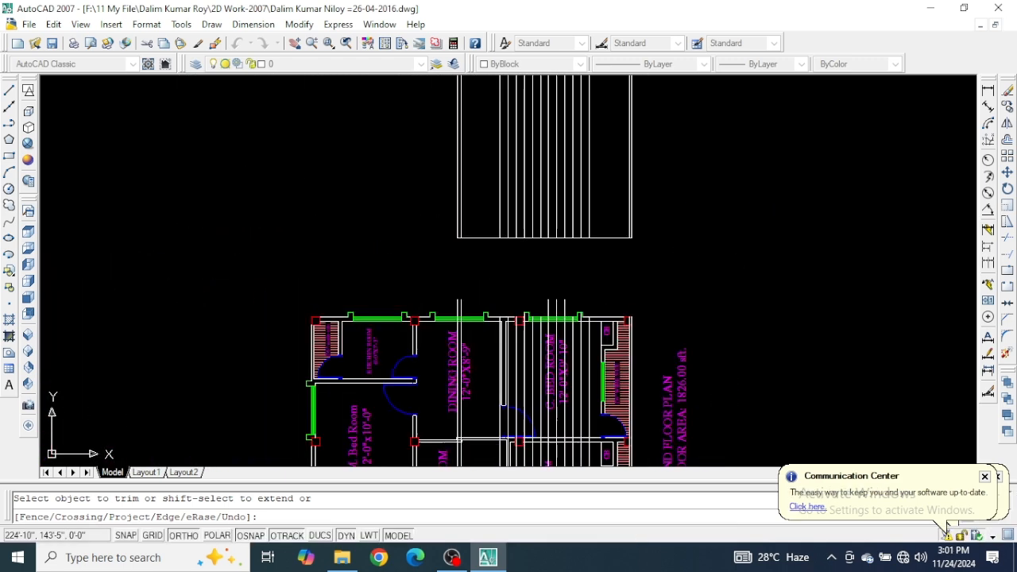
pyautogui.scroll(5, 434, 246)
pyautogui.moveTo(408, 251); pyautogui.dragTo(289, 384, button='middle')
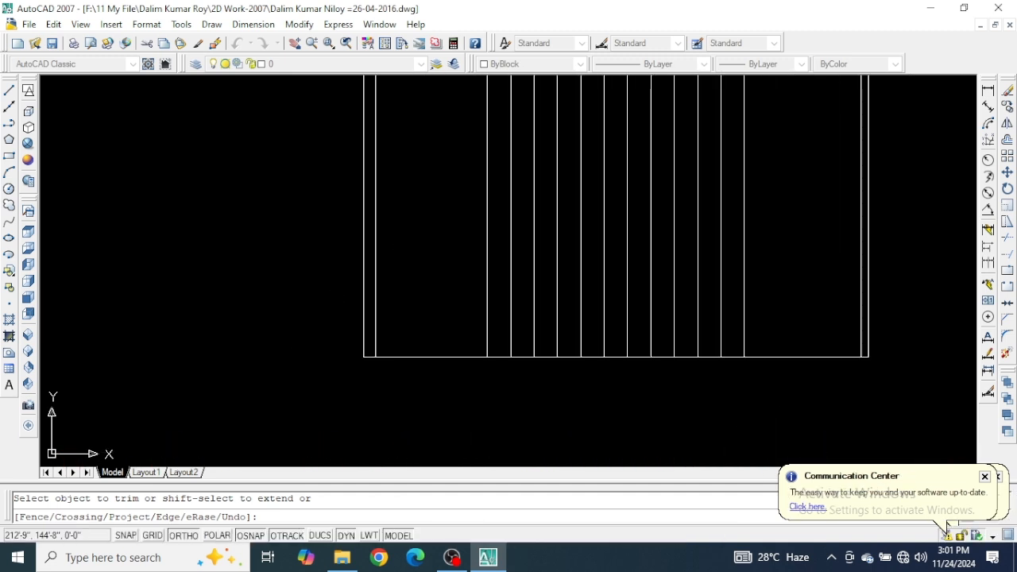
pyautogui.scroll(-2, 291, 325)
pyautogui.moveTo(291, 325); pyautogui.dragTo(258, 371, button='middle')
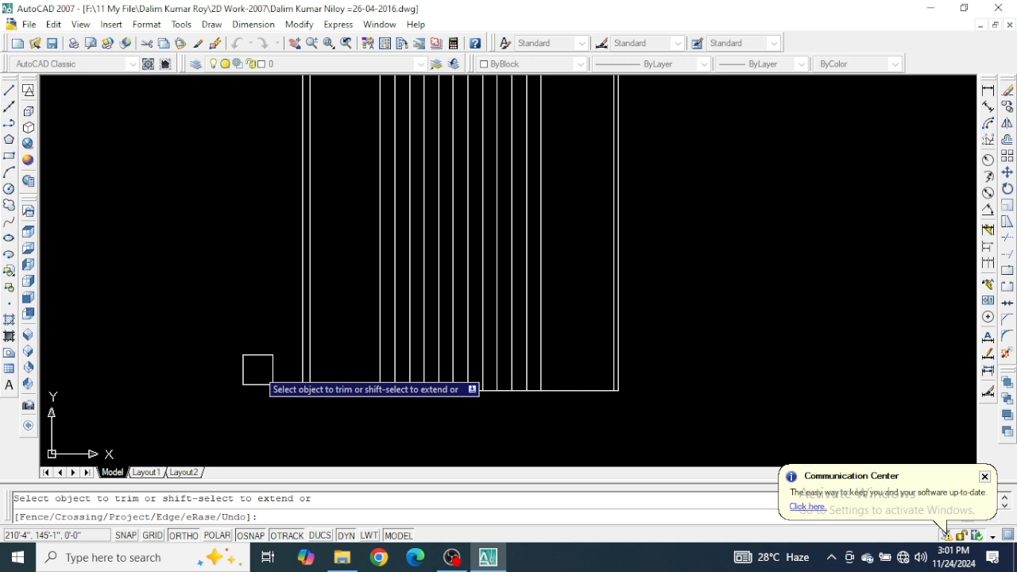
# Undo the last trim and trim all vertical construction lines off below the horizontal base line
pyautogui.hotkey('ctrl', 'z')
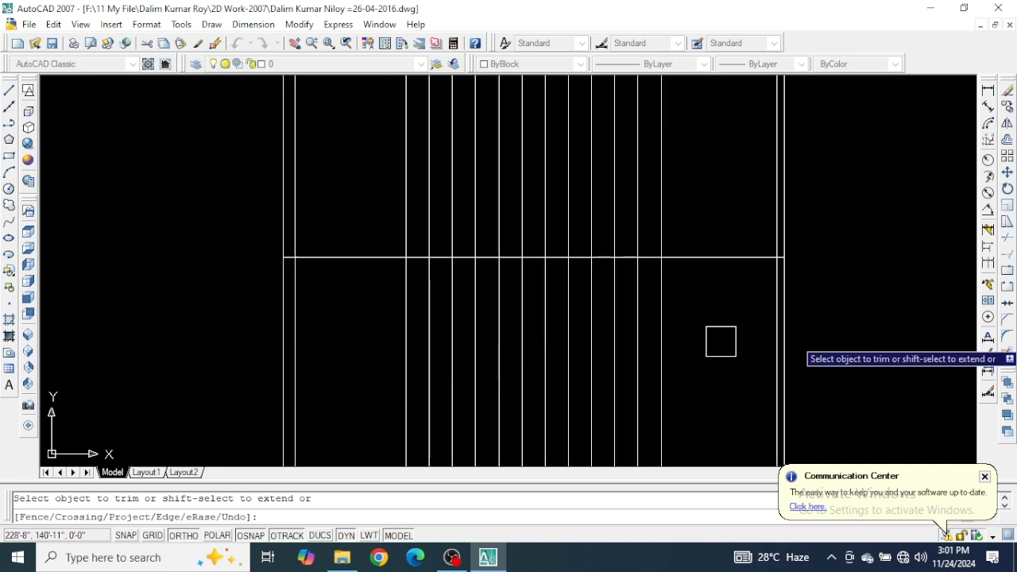
pyautogui.click(829, 382)
pyautogui.click(320, 300)
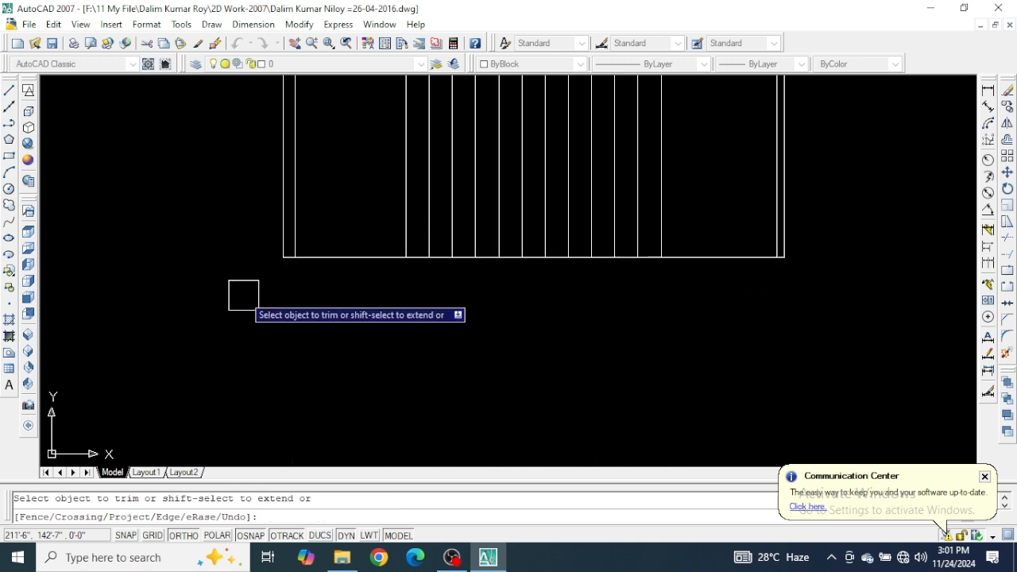
pyautogui.scroll(-5, 397, 238)
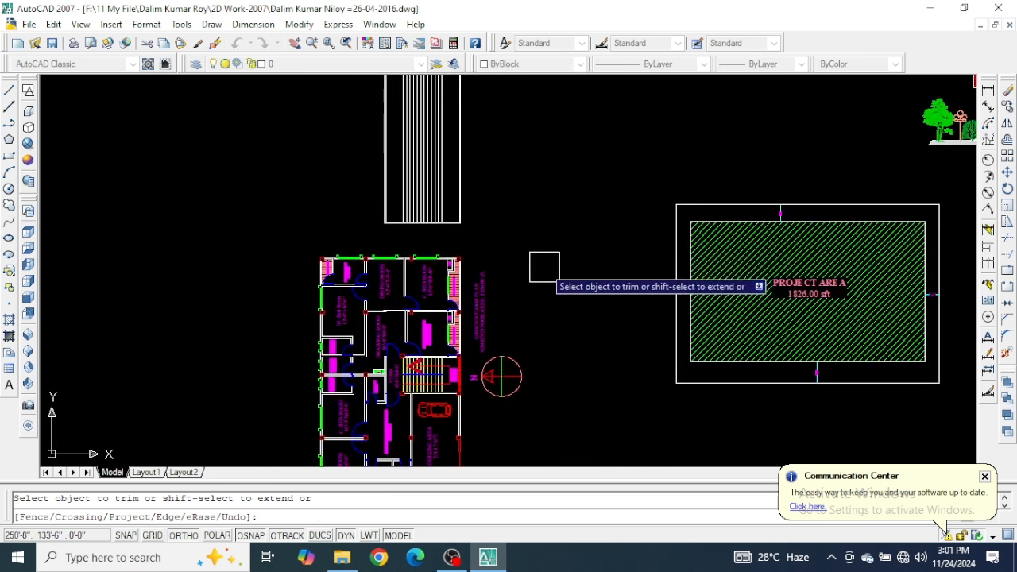
pyautogui.scroll(5, 404, 193)
pyautogui.scroll(2, 364, 189)
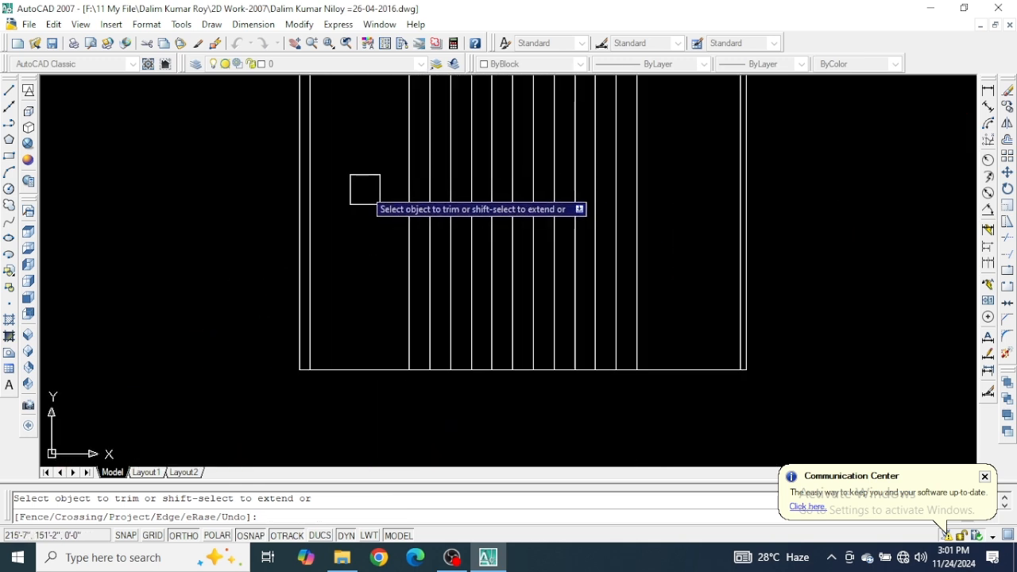
pyautogui.press('Escape')
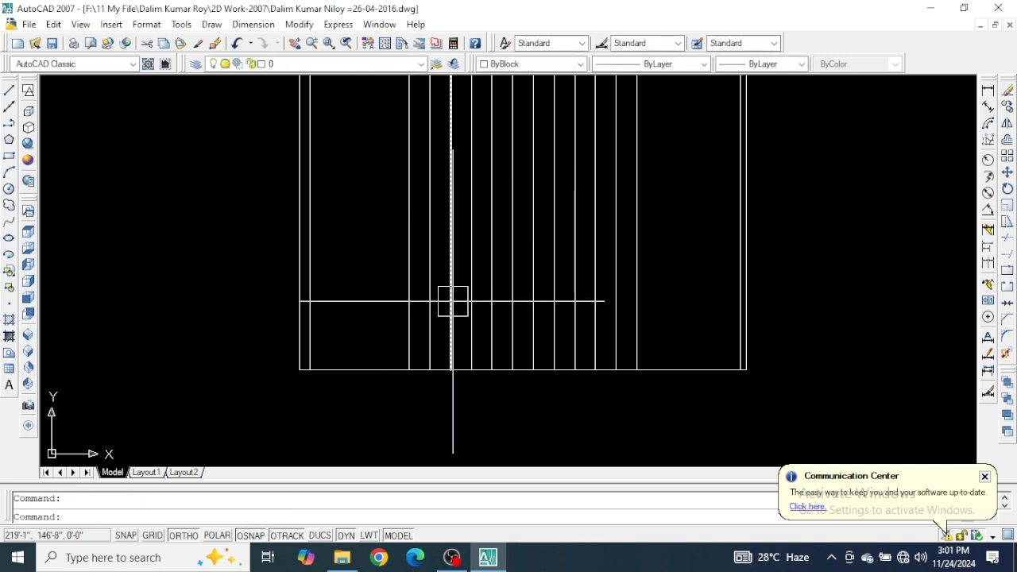
# Examine the stair and landing in the ground floor plan against the projected stair lines above it
pyautogui.scroll(-4, 453, 294)
pyautogui.moveTo(445, 370)
pyautogui.mouseDown(button='middle')
pyautogui.moveTo(433, 341)
pyautogui.moveTo(454, 223)
pyautogui.mouseUp(button='middle')
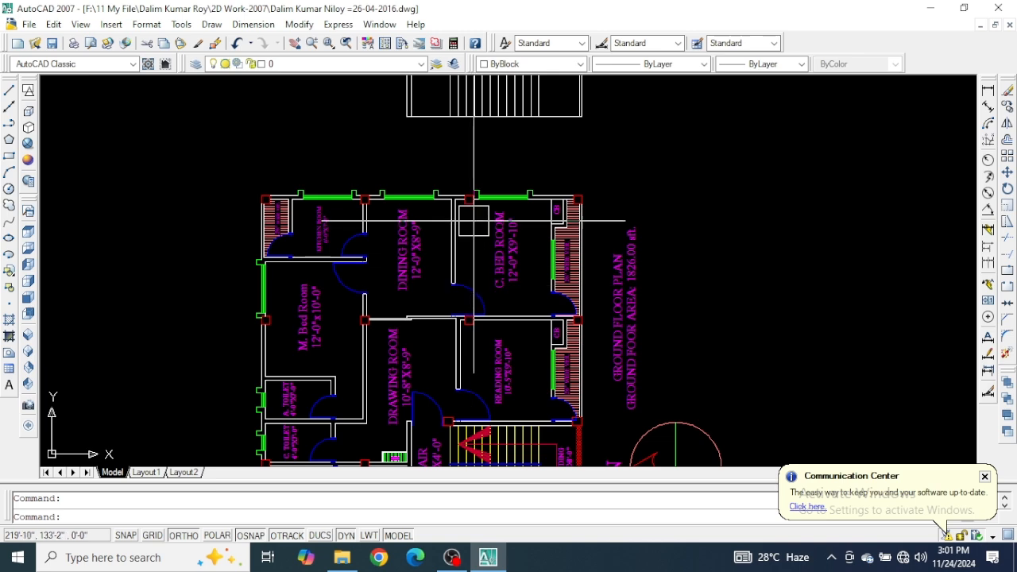
pyautogui.scroll(-2, 501, 132)
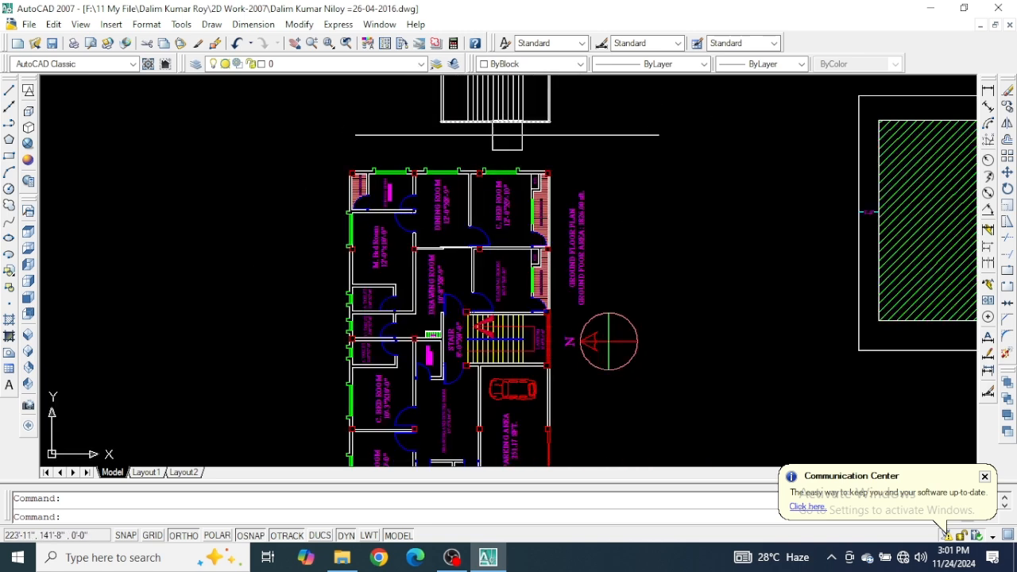
pyautogui.scroll(3, 530, 92)
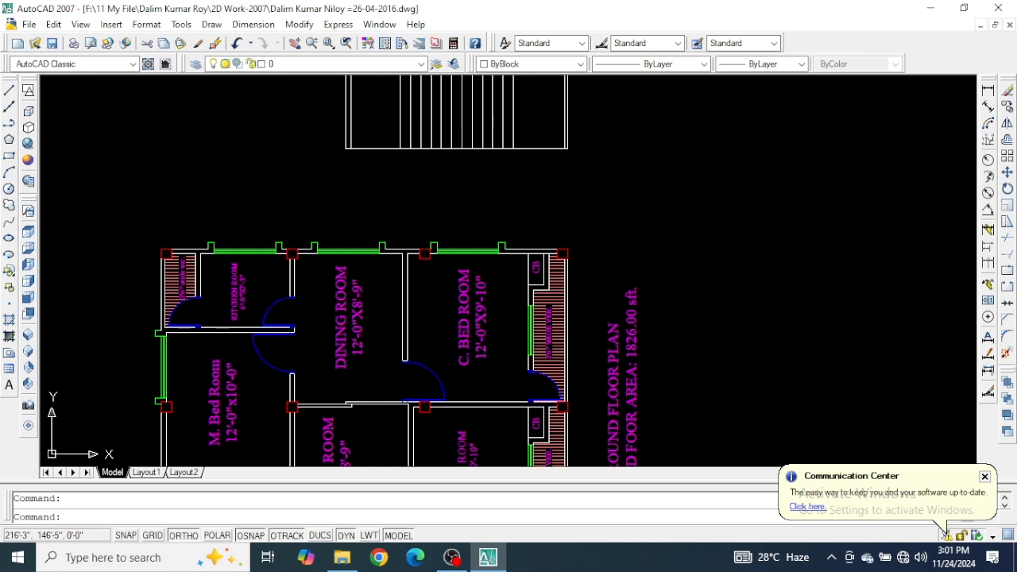
pyautogui.scroll(-4, 398, 119)
pyautogui.scroll(9, 409, 322)
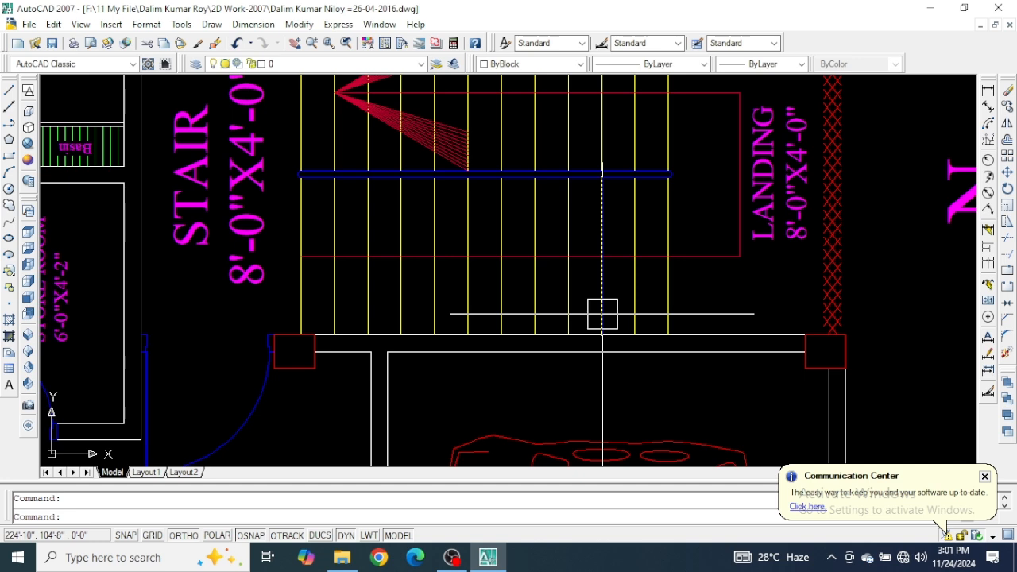
pyautogui.scroll(-6, 602, 314)
pyautogui.moveTo(570, 195); pyautogui.dragTo(537, 426, button='middle')
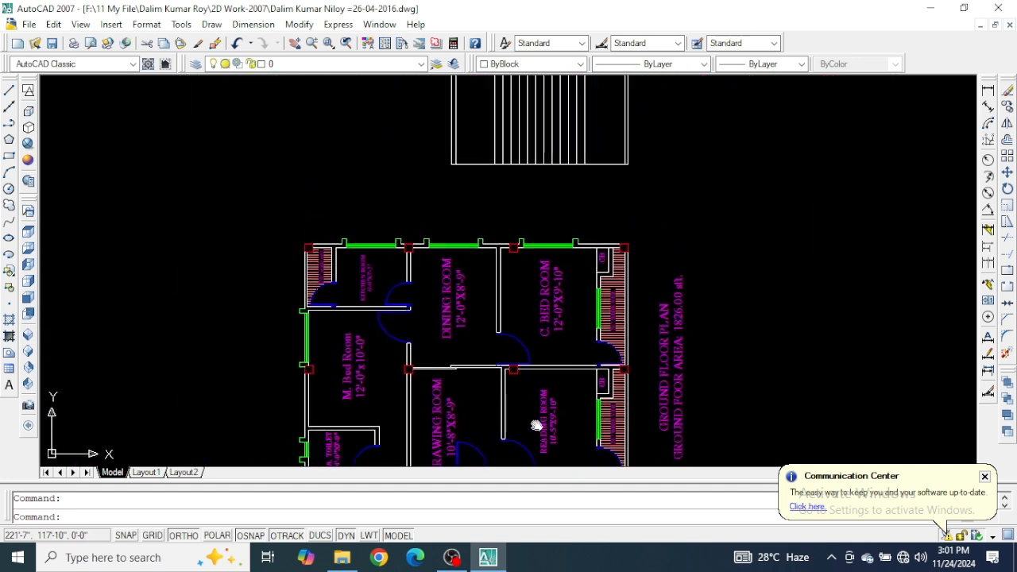
pyautogui.scroll(6, 544, 123)
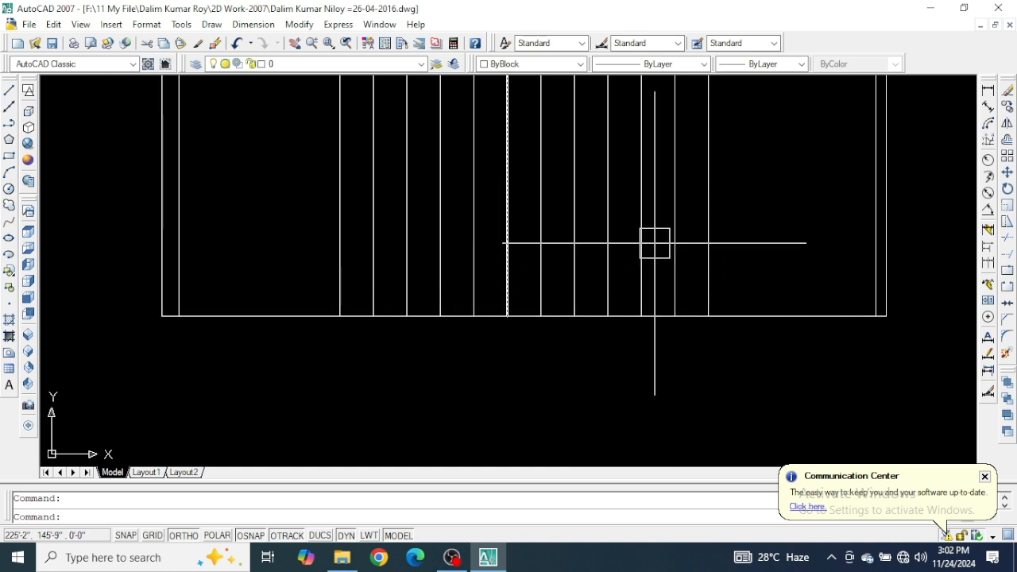
# Offset the horizontal base line of the projected stair upward by 6 inches for the first riser line
pyautogui.moveTo(719, 290)
pyautogui.mouseDown(button='middle')
pyautogui.moveTo(710, 347)
pyautogui.moveTo(681, 378)
pyautogui.mouseUp(button='middle')
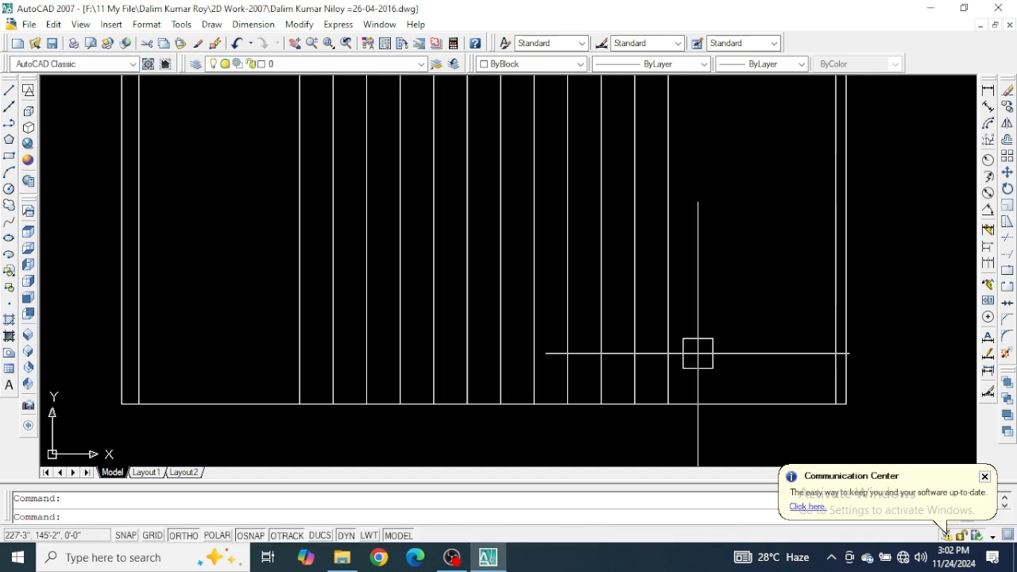
pyautogui.click(698, 358)
pyautogui.write('o')
pyautogui.press('Return')
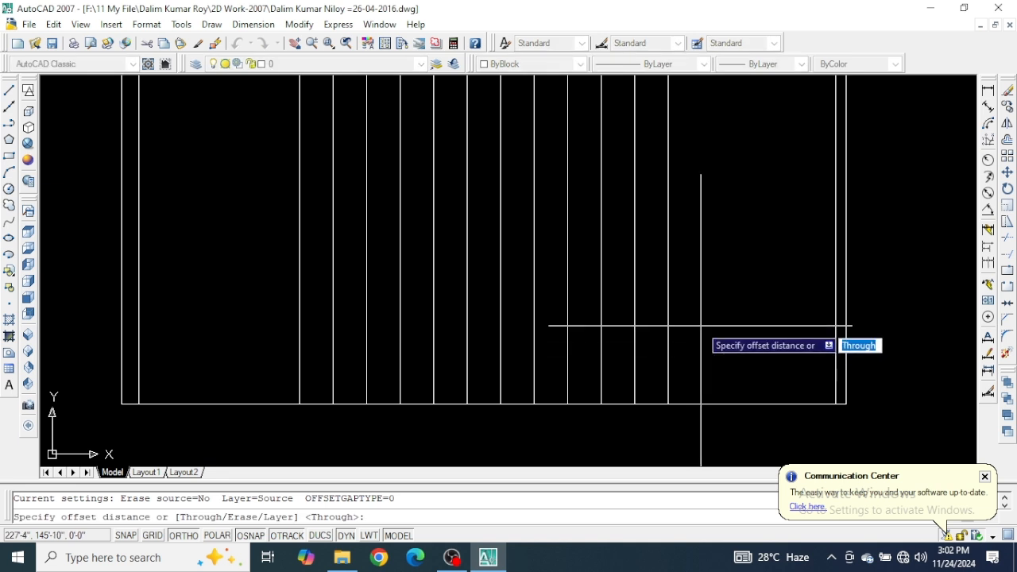
pyautogui.write('6')
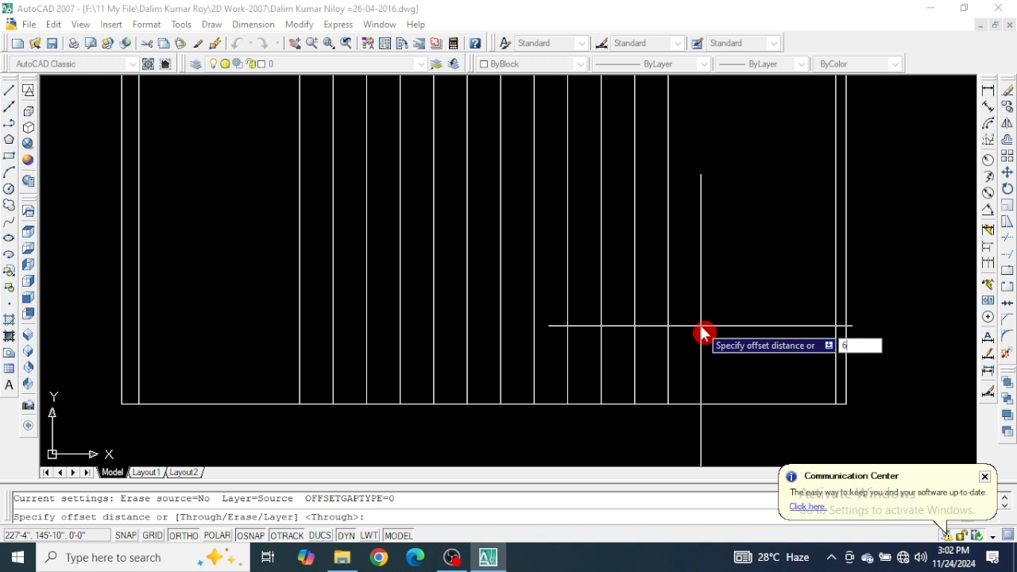
pyautogui.press('Return')
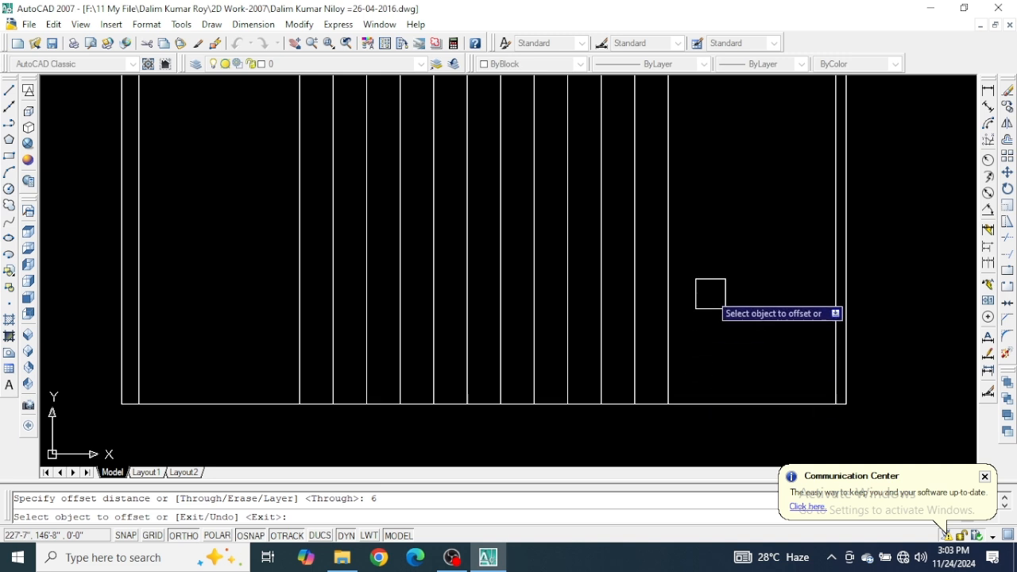
pyautogui.click(702, 400)
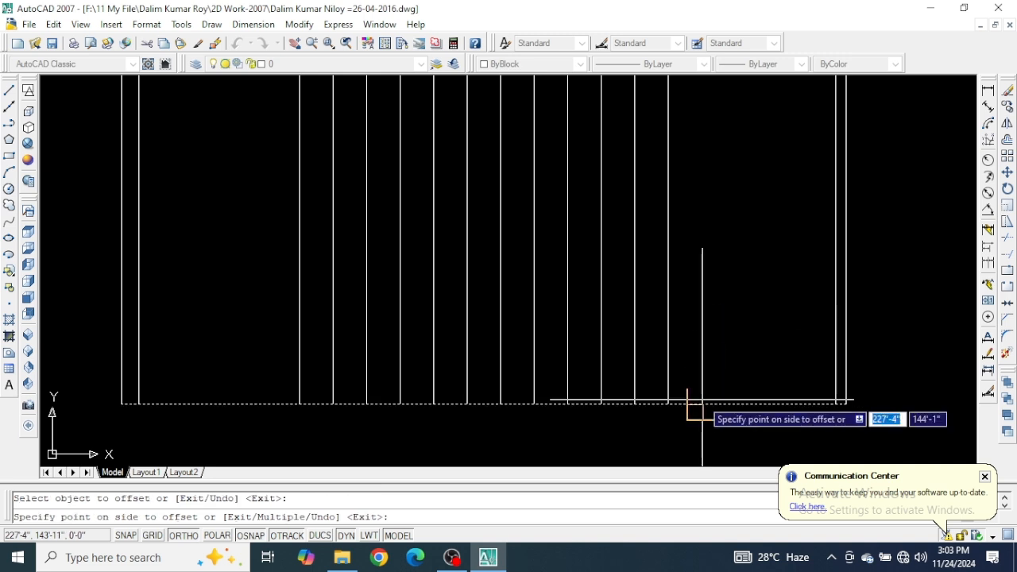
pyautogui.click(717, 307)
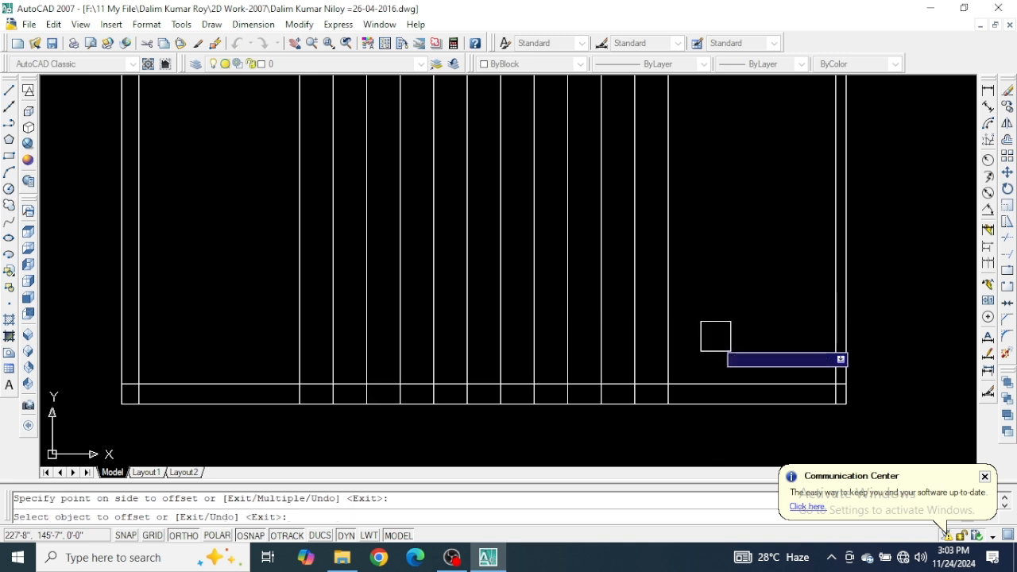
# Repeat the 6-inch offset upward from each new topmost line until there are eleven riser lines above the base line
pyautogui.click(717, 385)
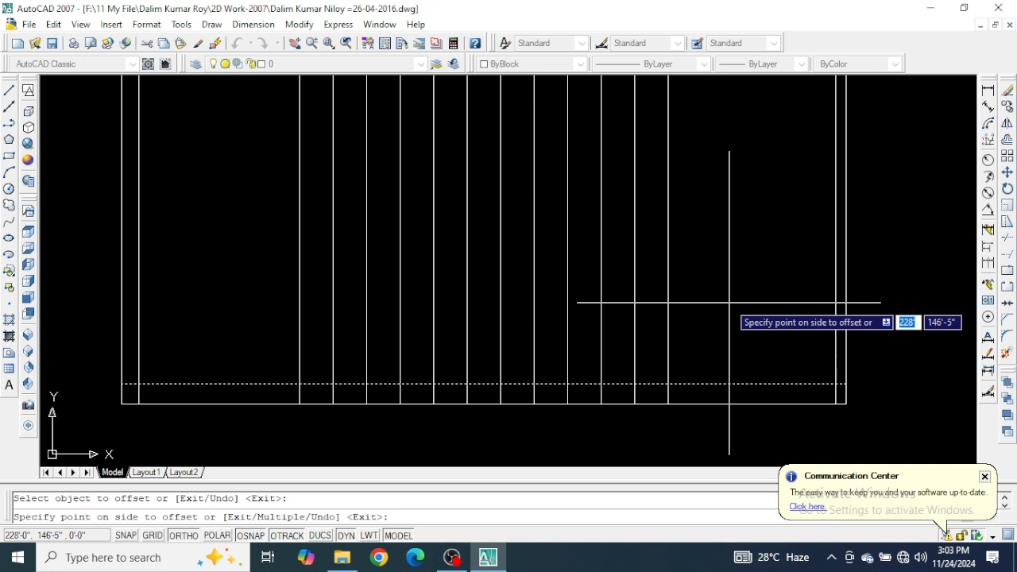
pyautogui.click(722, 275)
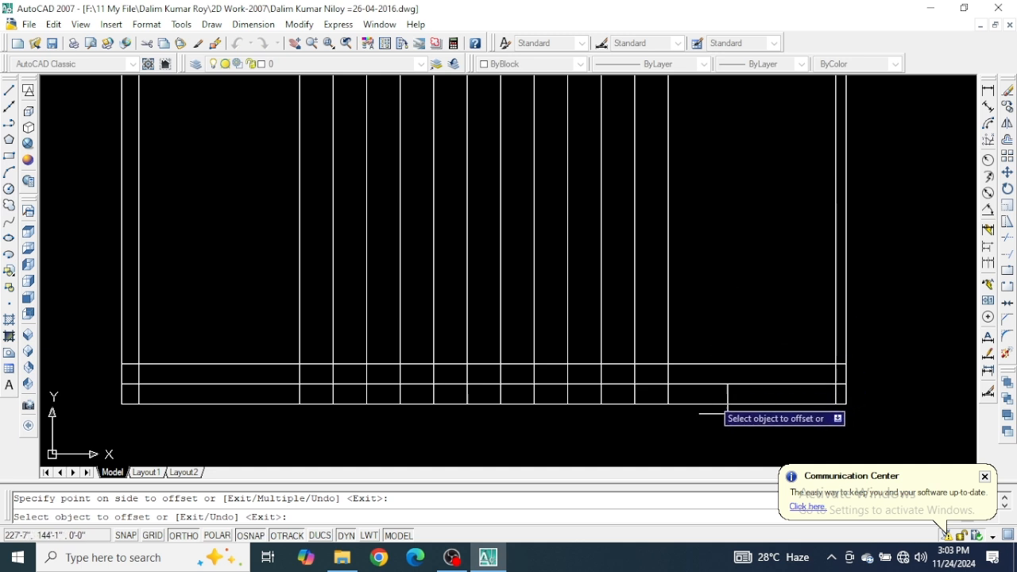
pyautogui.click(690, 364)
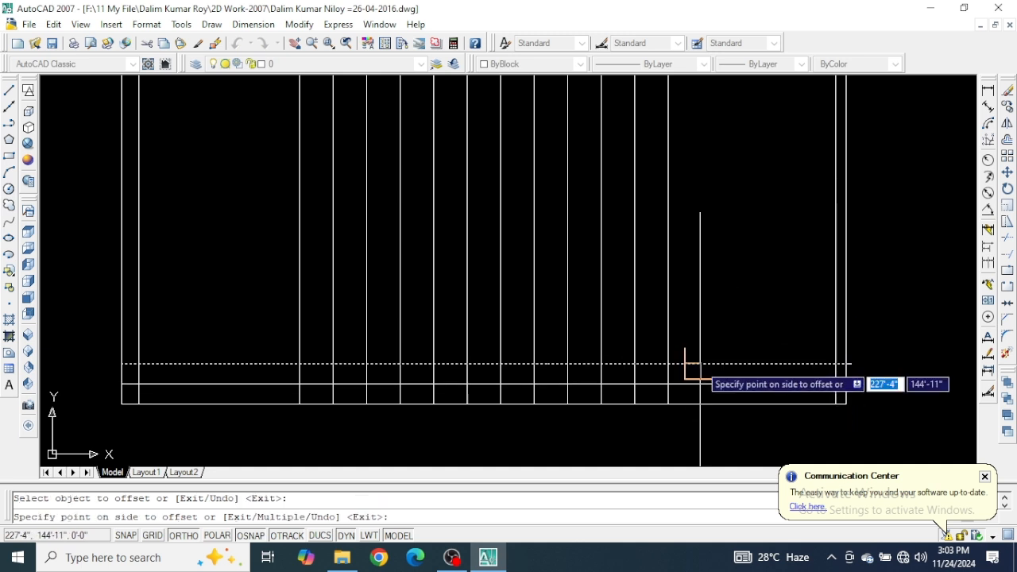
pyautogui.click(699, 318)
pyautogui.click(707, 337)
pyautogui.click(708, 312)
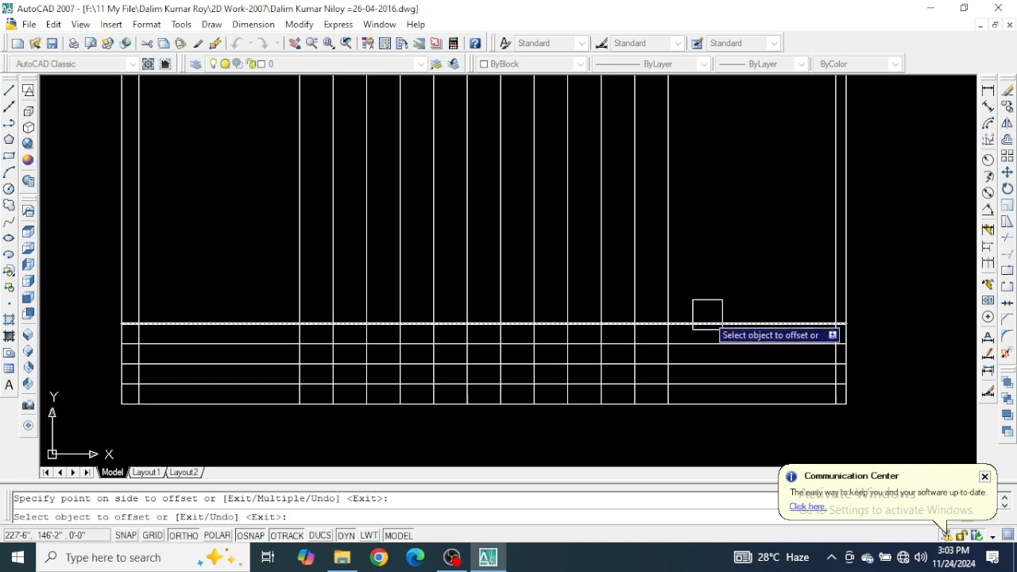
pyautogui.click(708, 321)
pyautogui.click(711, 282)
pyautogui.click(718, 301)
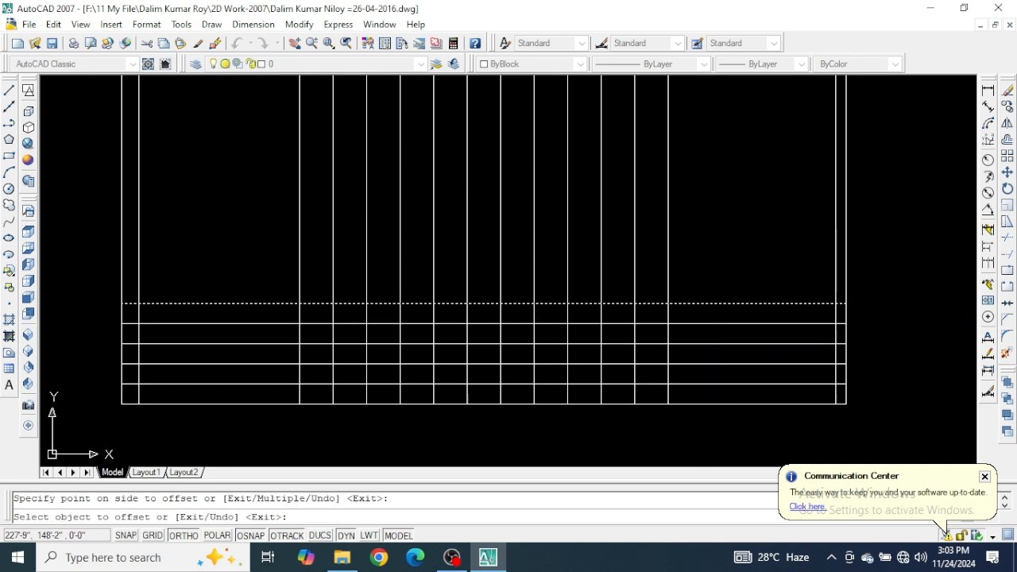
pyautogui.click(717, 286)
pyautogui.click(717, 280)
pyautogui.click(716, 230)
pyautogui.click(717, 256)
pyautogui.click(719, 228)
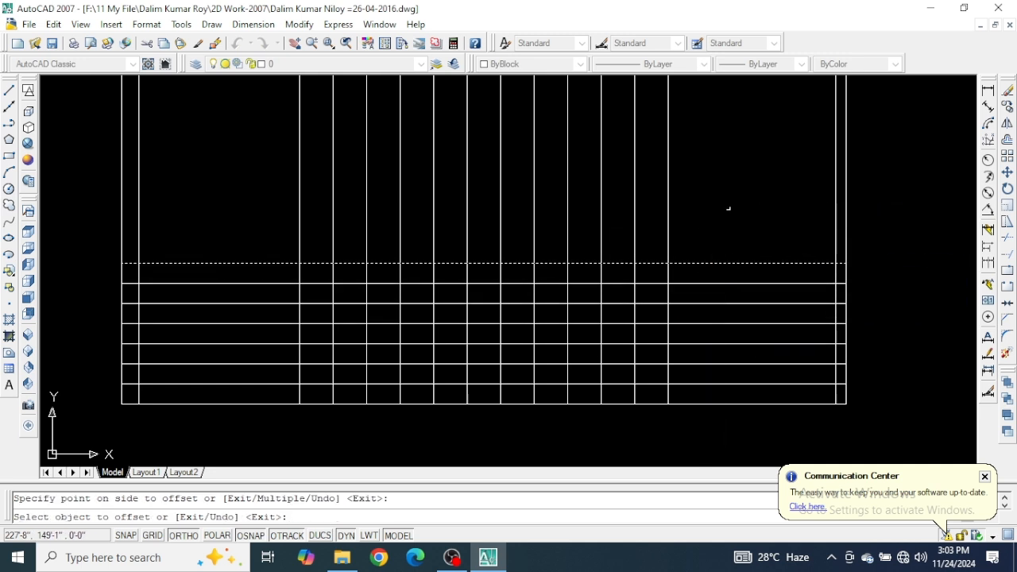
pyautogui.click(719, 237)
pyautogui.click(719, 214)
pyautogui.click(720, 219)
pyautogui.click(719, 210)
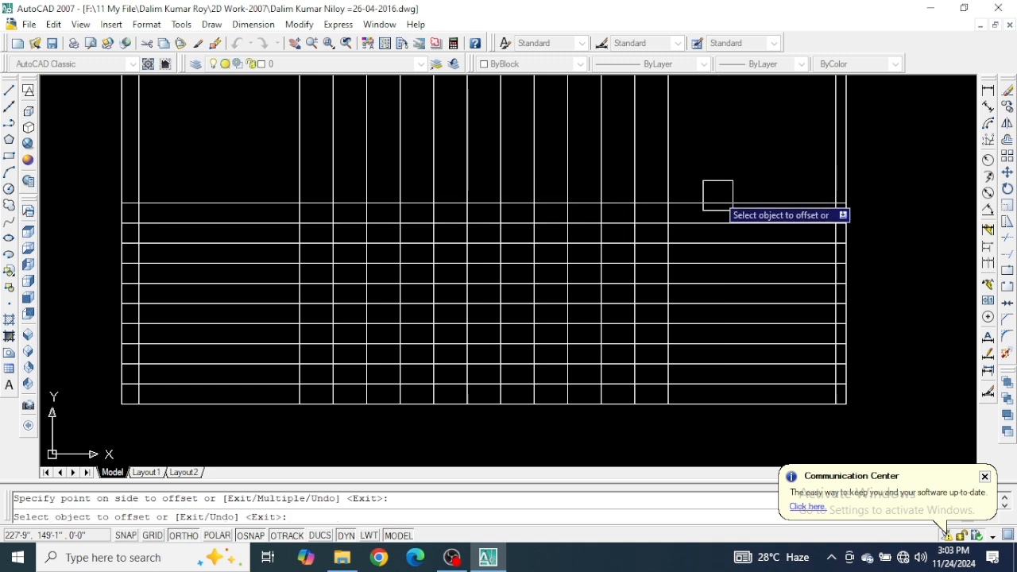
pyautogui.click(718, 196)
pyautogui.click(717, 176)
pyautogui.moveTo(704, 132); pyautogui.dragTo(699, 175, button='middle')
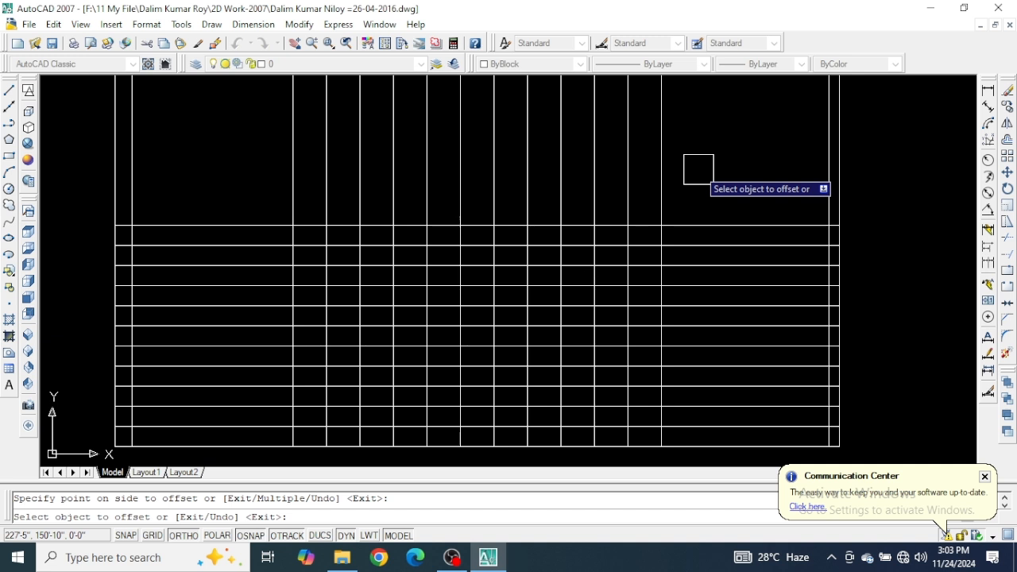
pyautogui.click(831, 149)
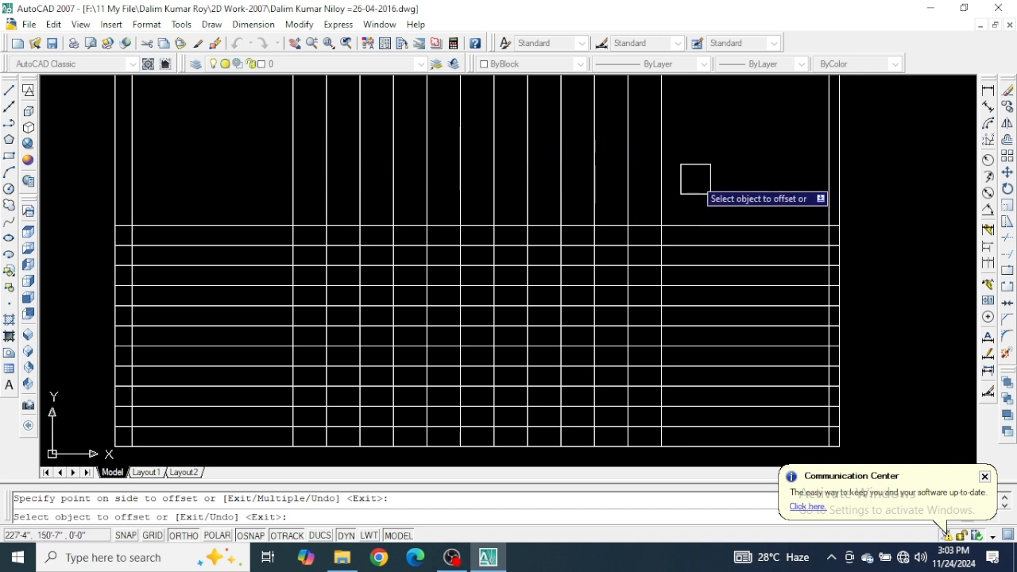
pyautogui.press('Return')
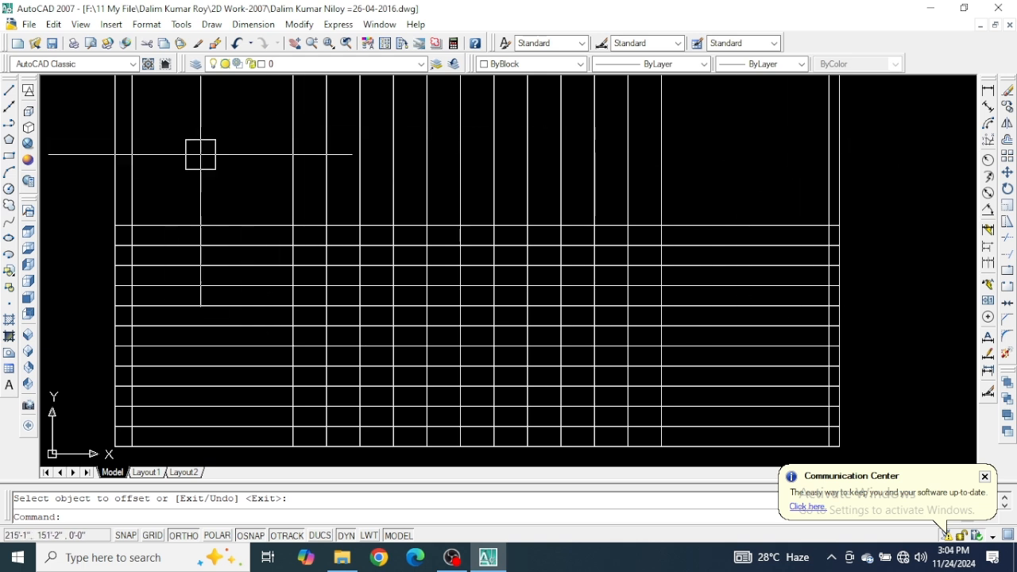
# Trim the inner vertical tread lines above the topmost riser line, using all objects as cutting edges and keeping the outer wall lines
pyautogui.moveTo(201, 154)
pyautogui.mouseDown(button='middle')
pyautogui.moveTo(227, 217)
pyautogui.moveTo(220, 197)
pyautogui.mouseUp(button='middle')
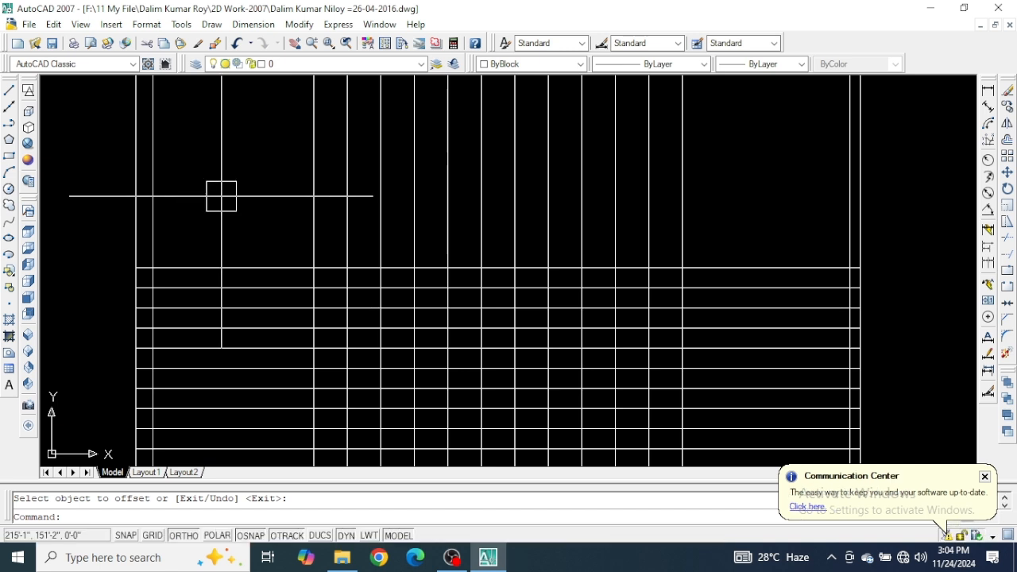
pyautogui.write('t')
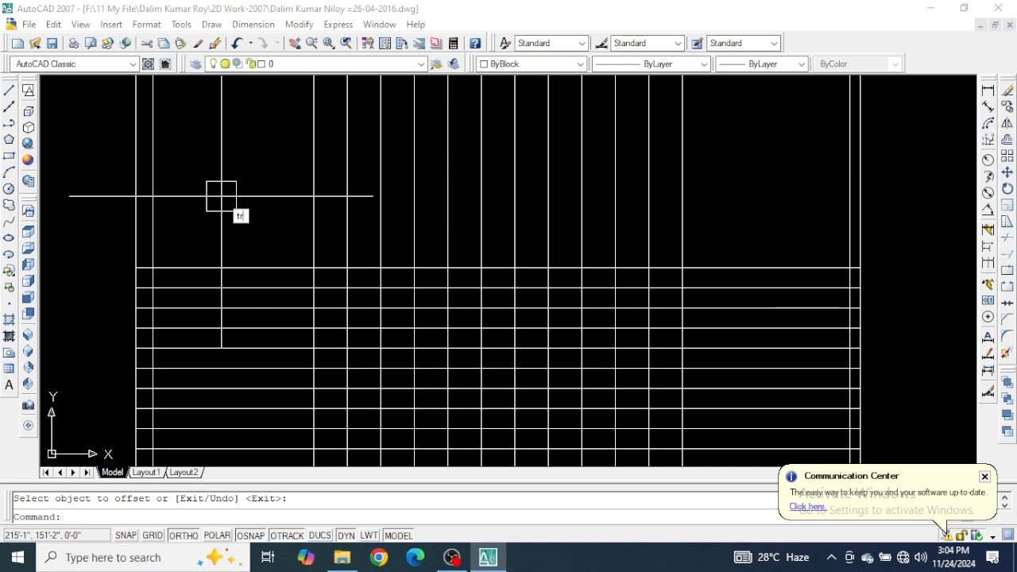
pyautogui.write('r')
pyautogui.press('Return')
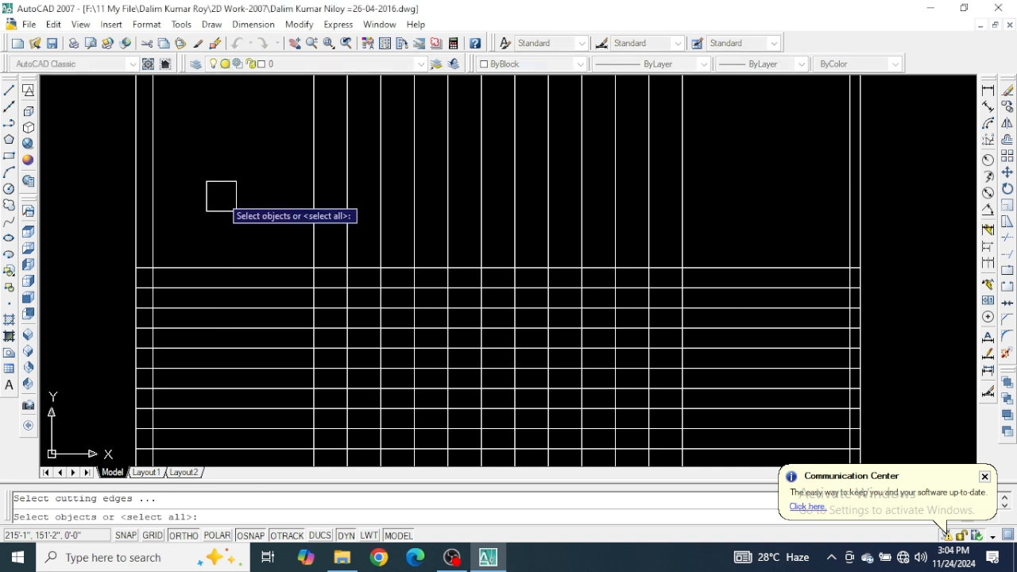
pyautogui.press('Return')
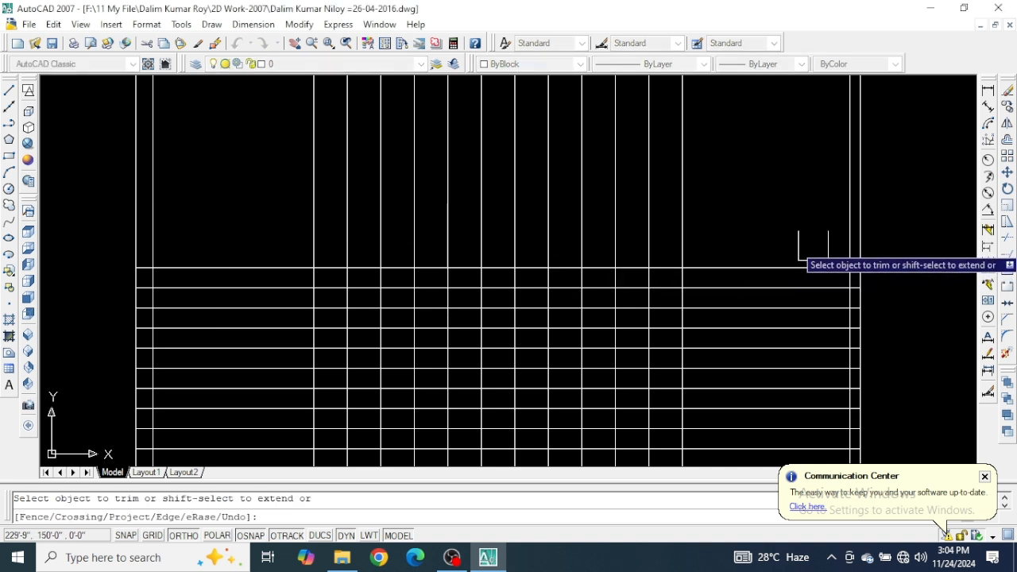
pyautogui.click(752, 208)
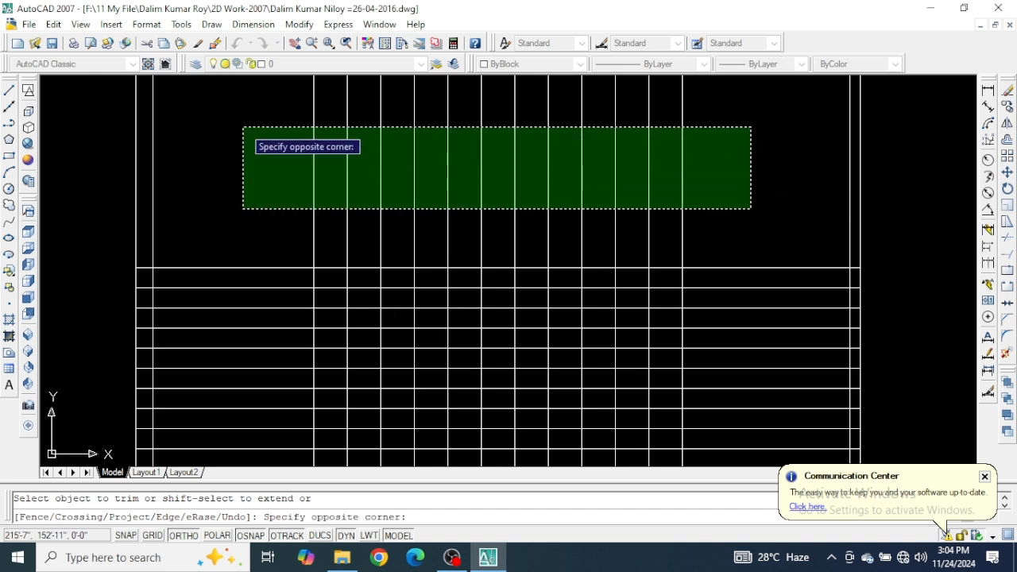
pyautogui.click(243, 128)
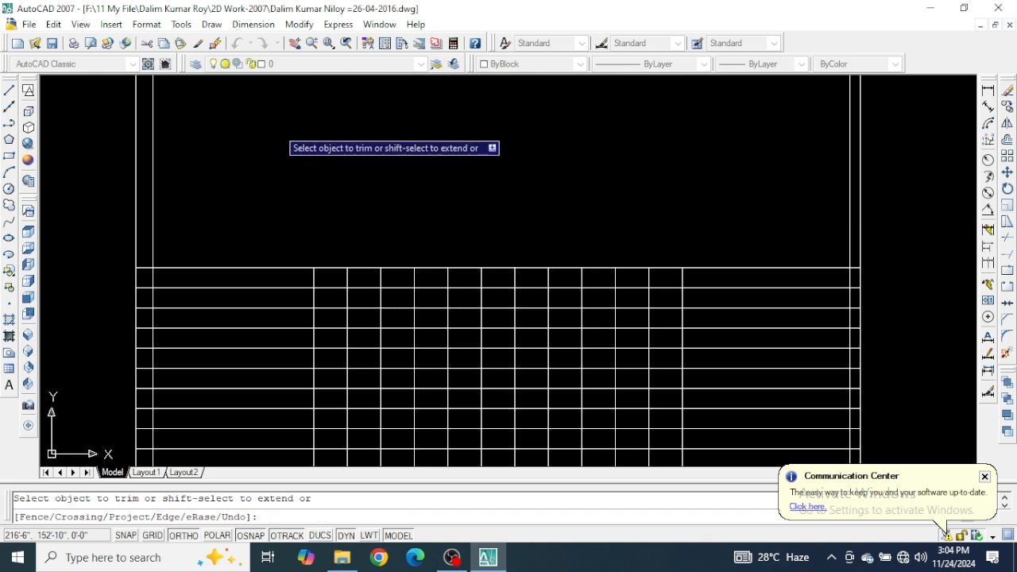
pyautogui.scroll(-3, 309, 119)
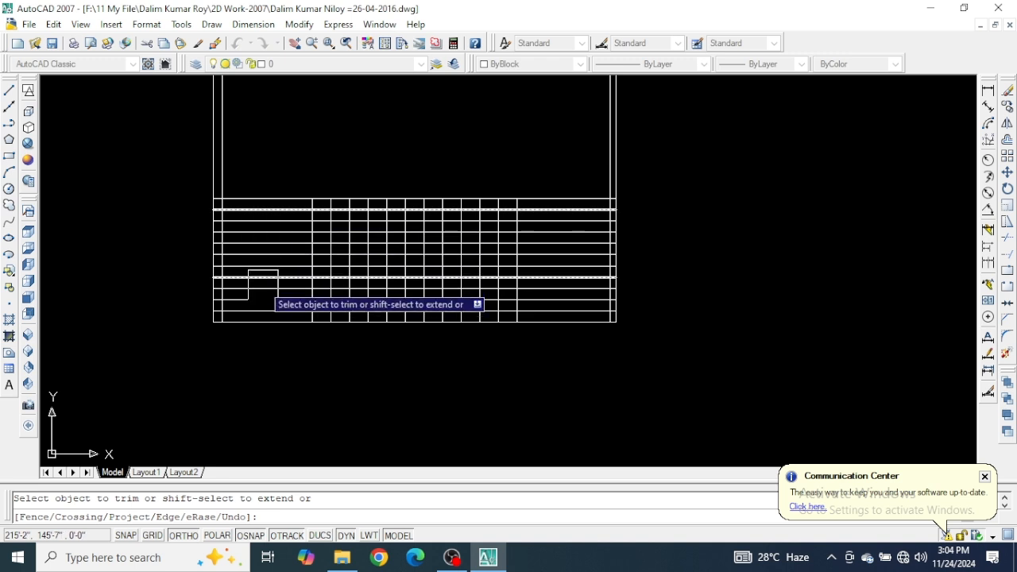
pyautogui.scroll(4, 556, 311)
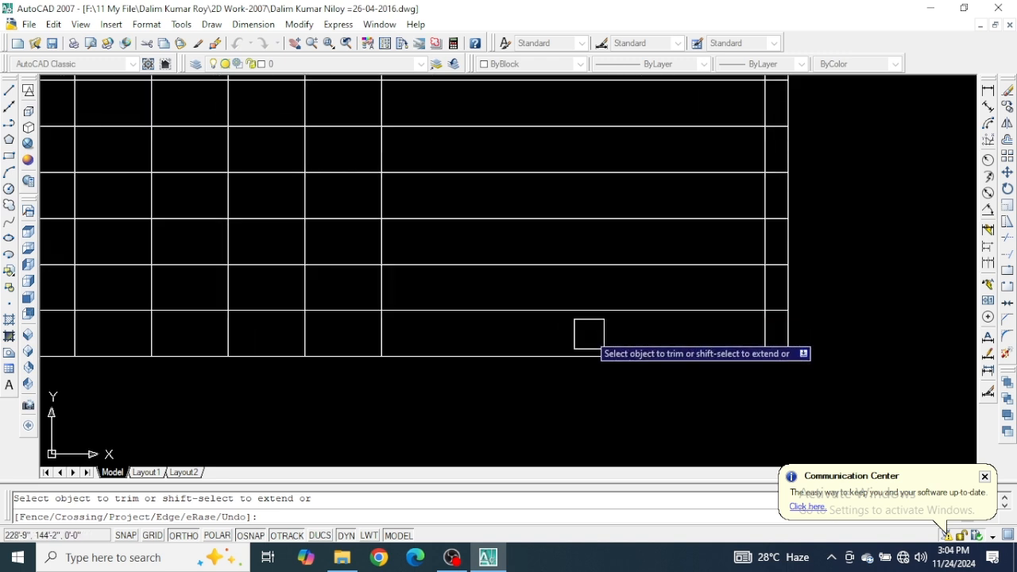
# Trim all eleven riser lines between the last tread line and the right wall with one crossing selection, keeping the base line
pyautogui.moveTo(611, 288); pyautogui.dragTo(605, 380, button='middle')
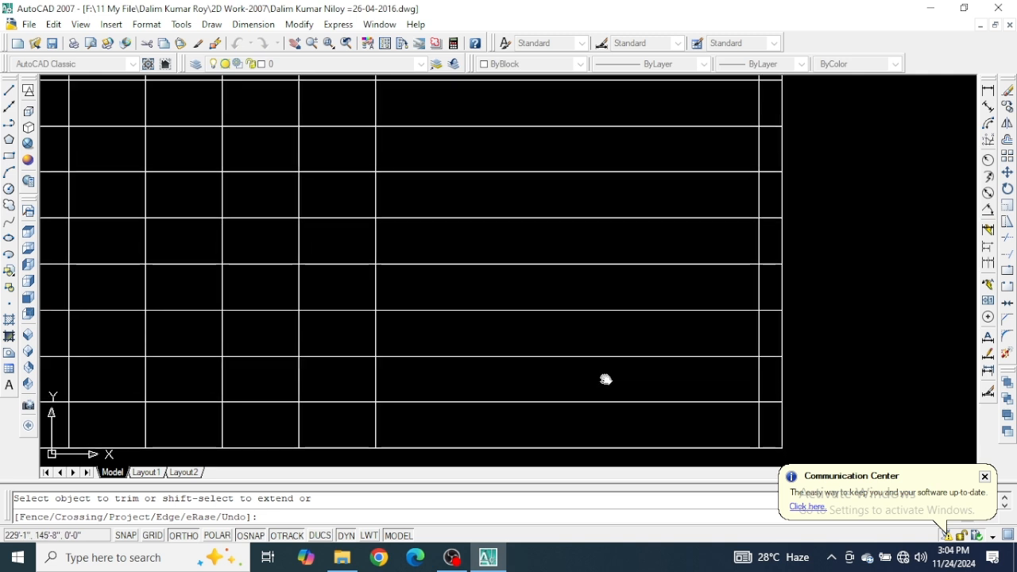
pyautogui.scroll(-3, 612, 413)
pyautogui.scroll(5, 619, 414)
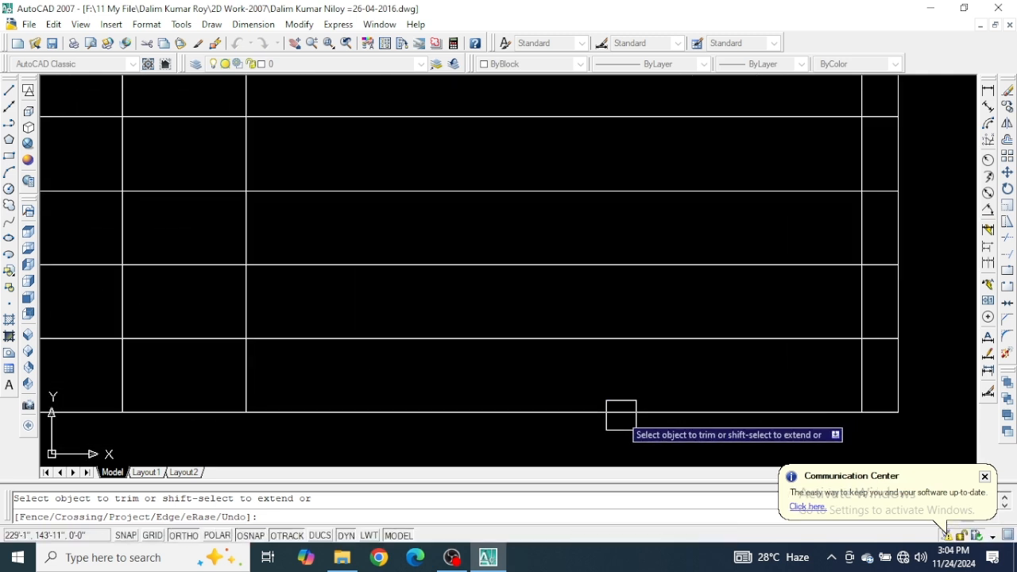
pyautogui.click(673, 378)
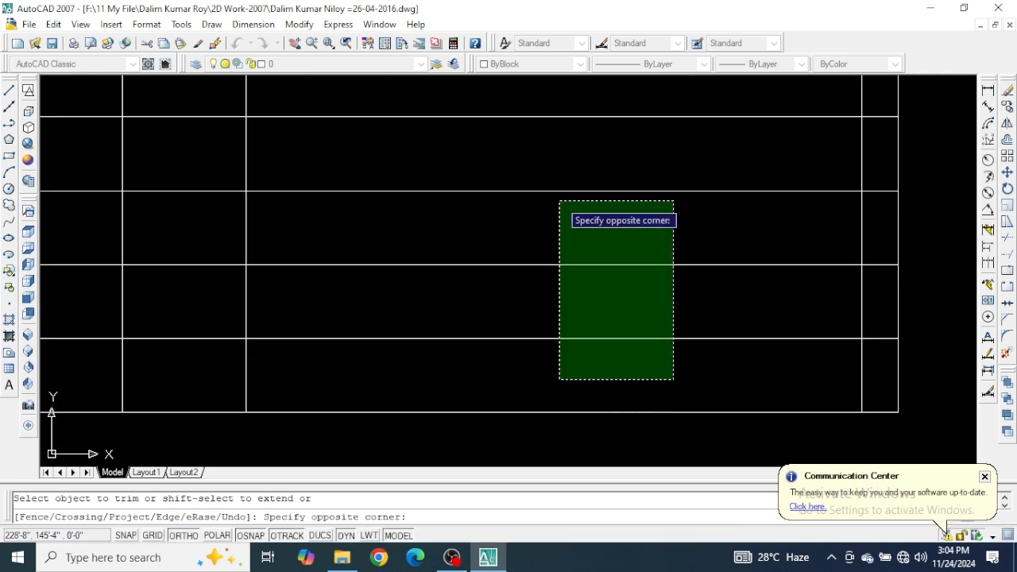
pyautogui.scroll(-4, 561, 201)
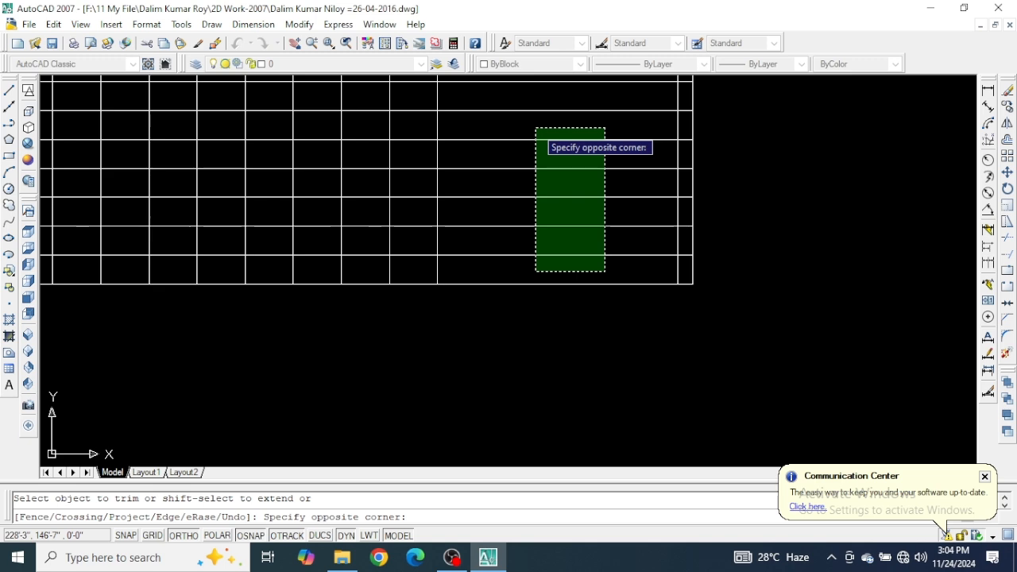
pyautogui.moveTo(538, 118)
pyautogui.mouseDown(button='middle')
pyautogui.moveTo(547, 205)
pyautogui.moveTo(593, 263)
pyautogui.moveTo(627, 280)
pyautogui.mouseUp(button='middle')
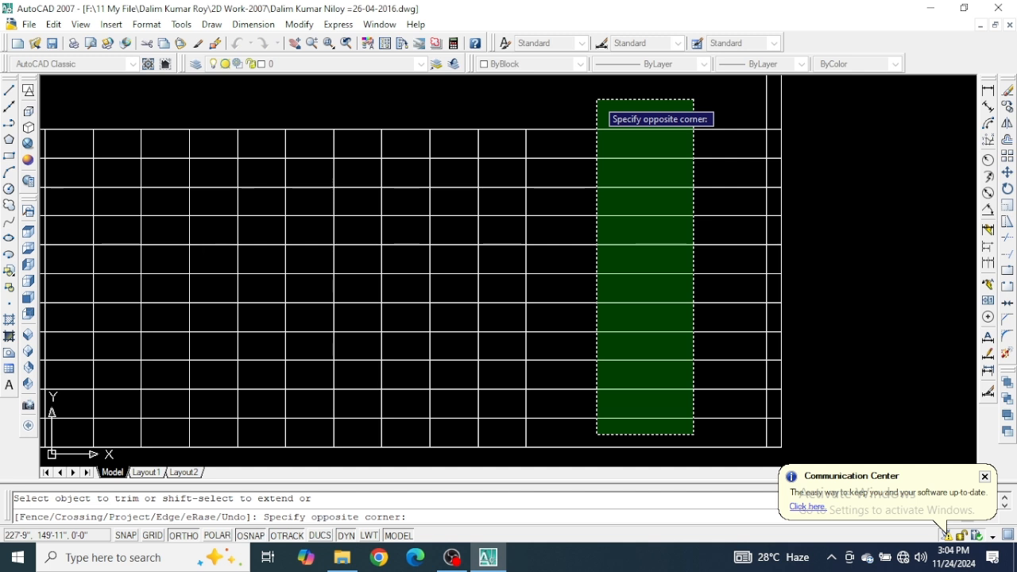
pyautogui.click(598, 100)
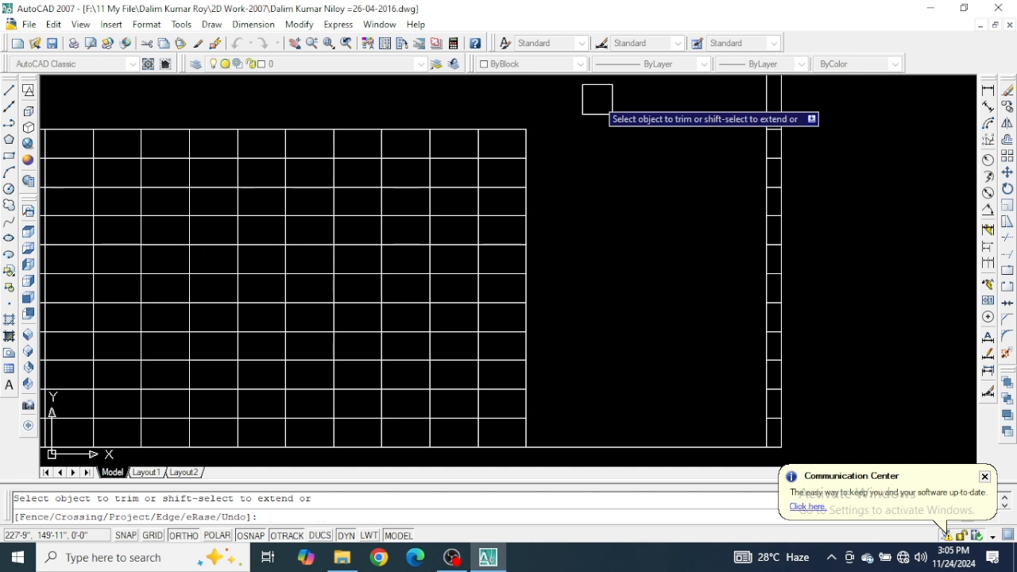
# Trim all eleven riser lines between the left wall and the first tread line with one crossing selection, keeping the base line
pyautogui.scroll(-2, 604, 131)
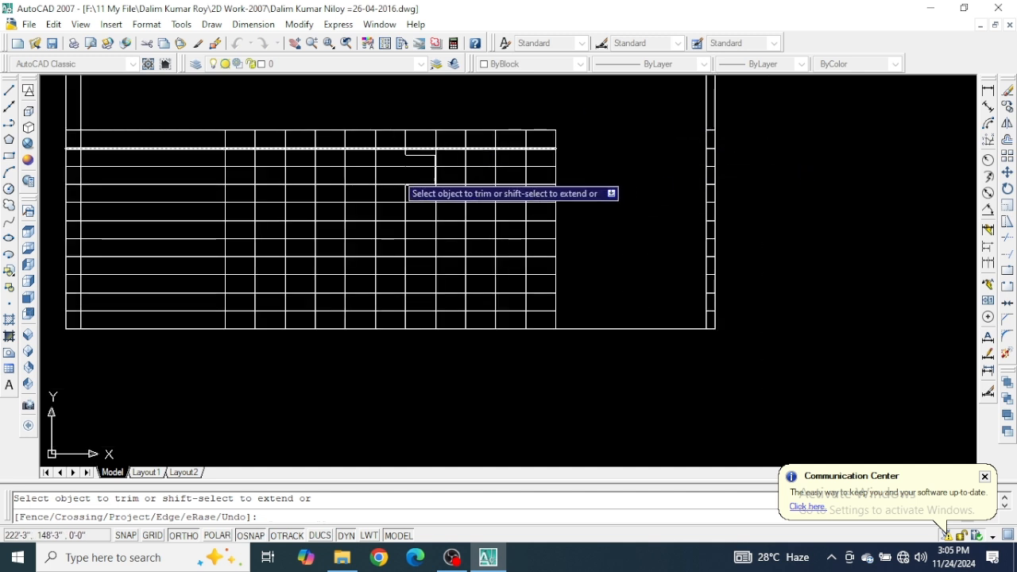
pyautogui.moveTo(167, 255); pyautogui.dragTo(348, 270, button='middle')
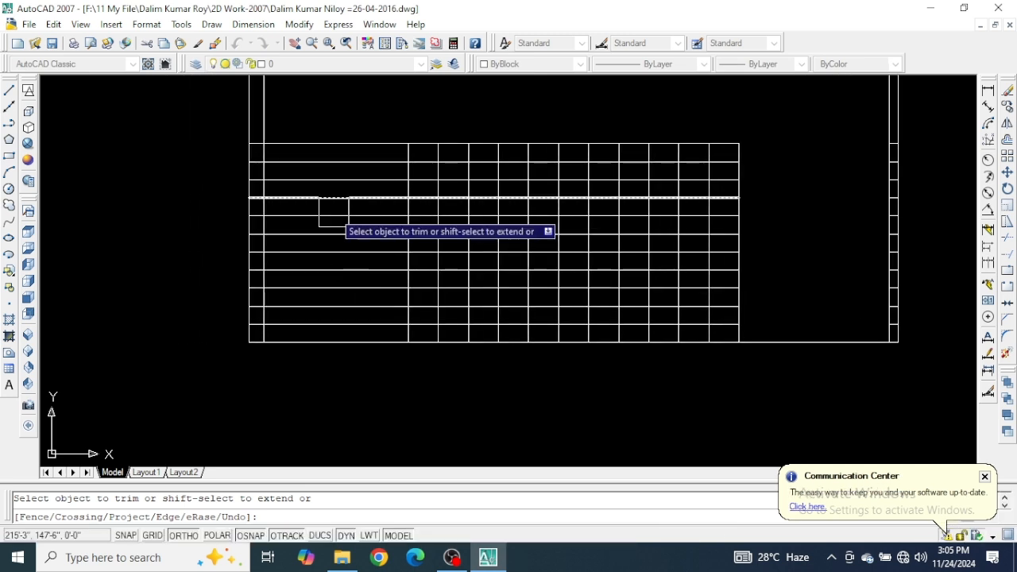
pyautogui.moveTo(363, 220)
pyautogui.mouseDown(button='middle')
pyautogui.moveTo(395, 266)
pyautogui.moveTo(372, 227)
pyautogui.mouseUp(button='middle')
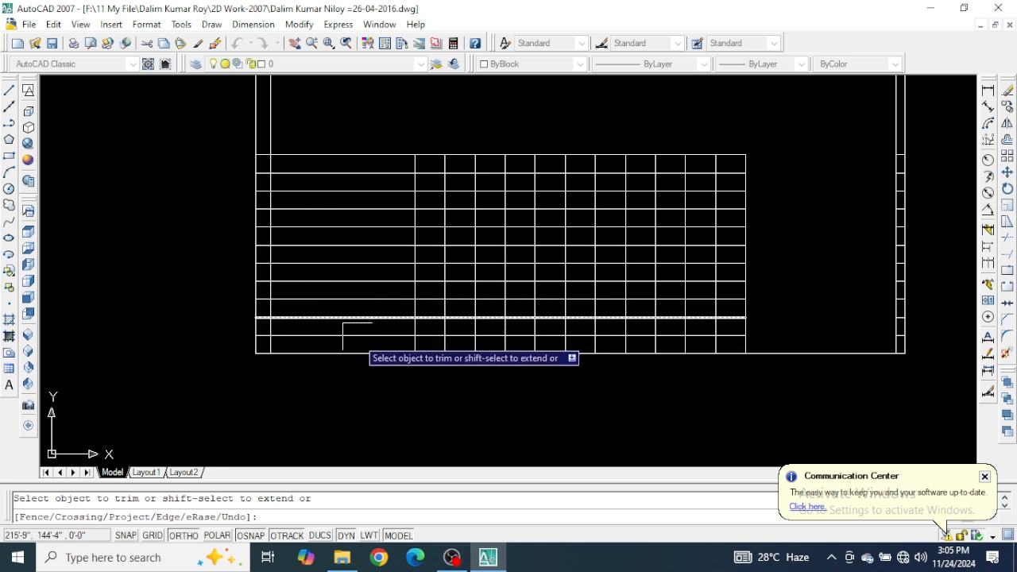
pyautogui.scroll(5, 358, 336)
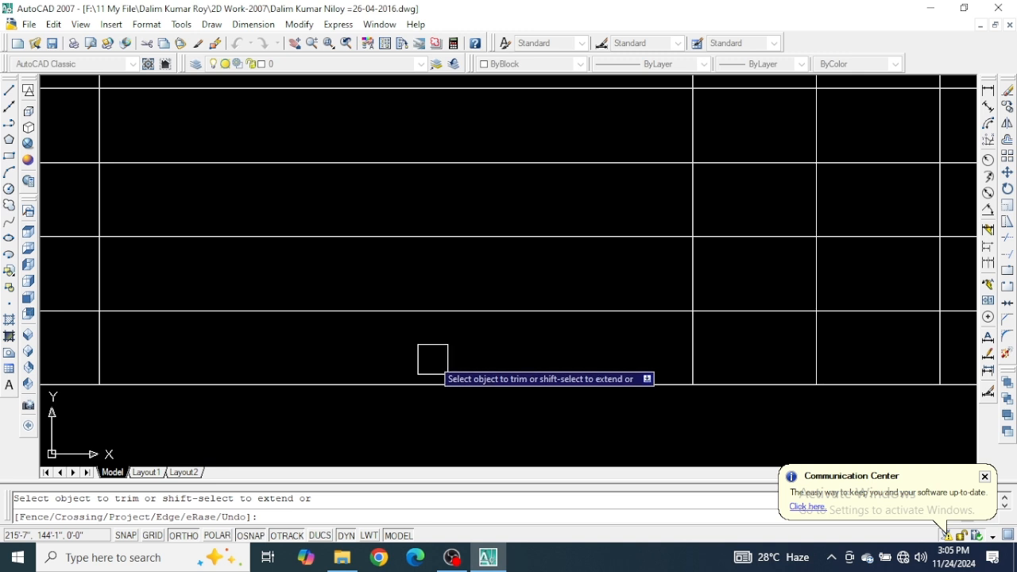
pyautogui.click(435, 353)
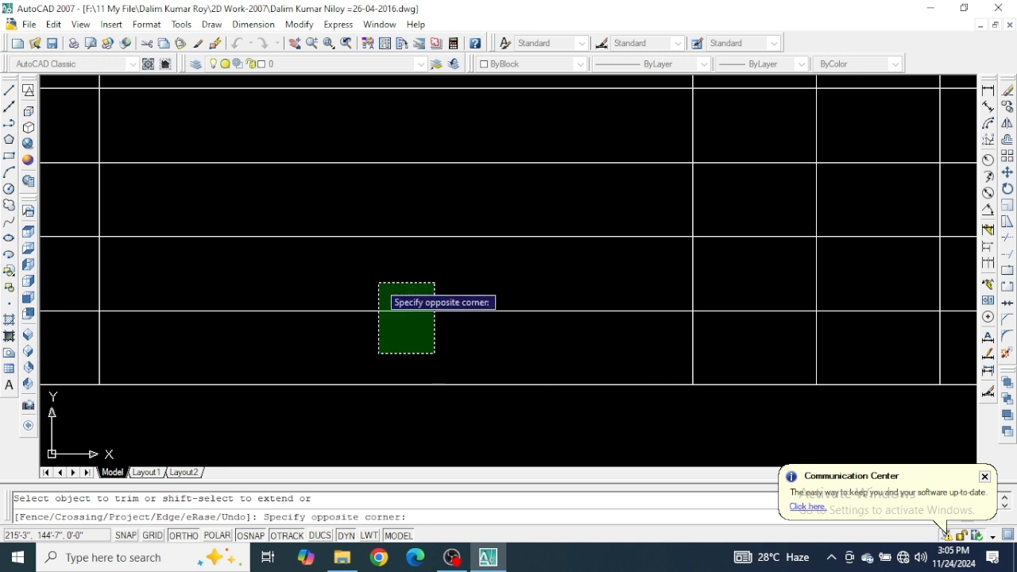
pyautogui.scroll(-5, 379, 282)
pyautogui.moveTo(386, 144); pyautogui.dragTo(371, 262, button='middle')
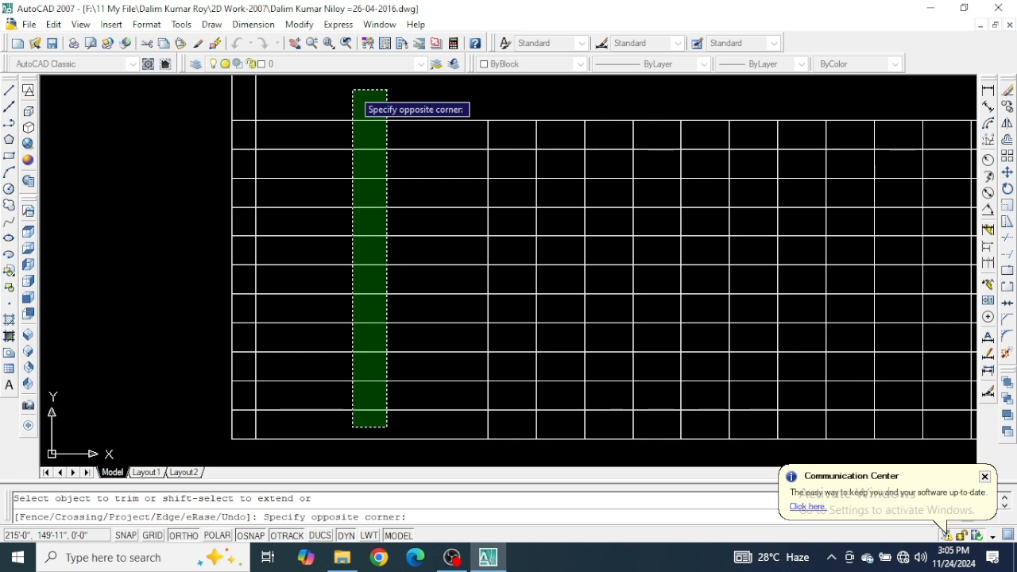
pyautogui.click(353, 90)
# Examine the stair flight and its first tread in the ground floor plan against the trimmed tread and riser grid
pyautogui.scroll(-4, 334, 147)
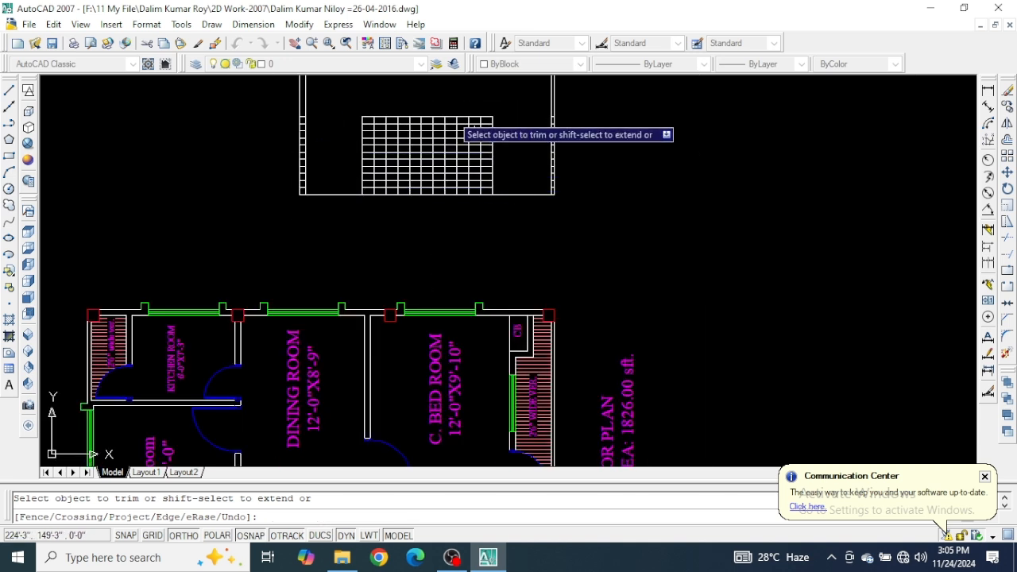
pyautogui.scroll(4, 397, 131)
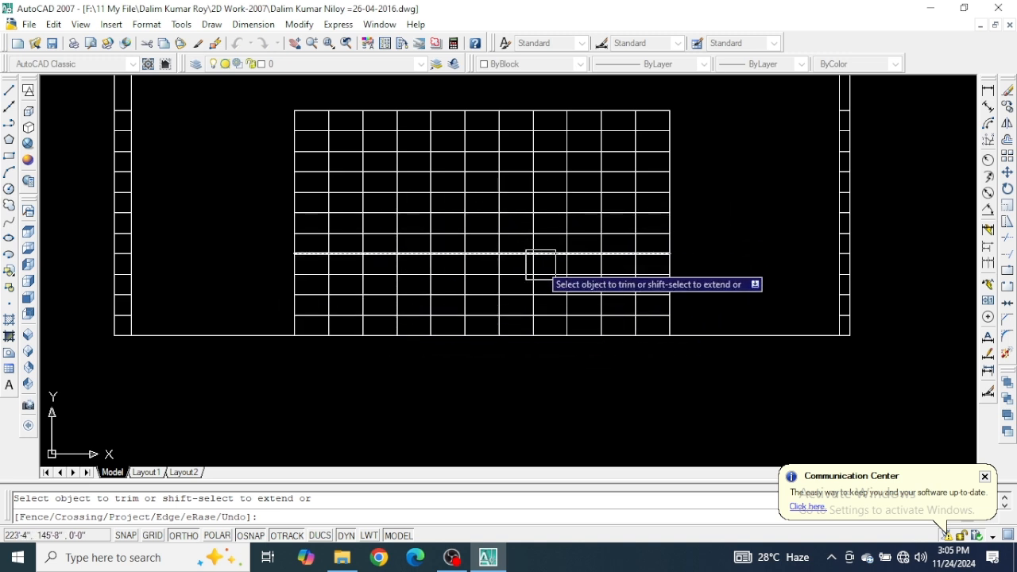
pyautogui.scroll(4, 302, 334)
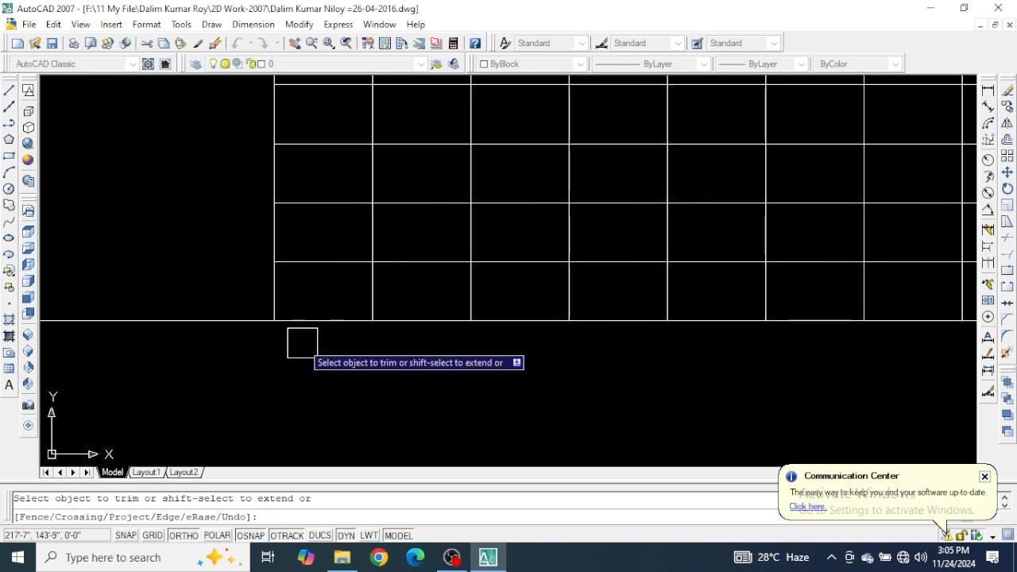
pyautogui.scroll(-10, 303, 343)
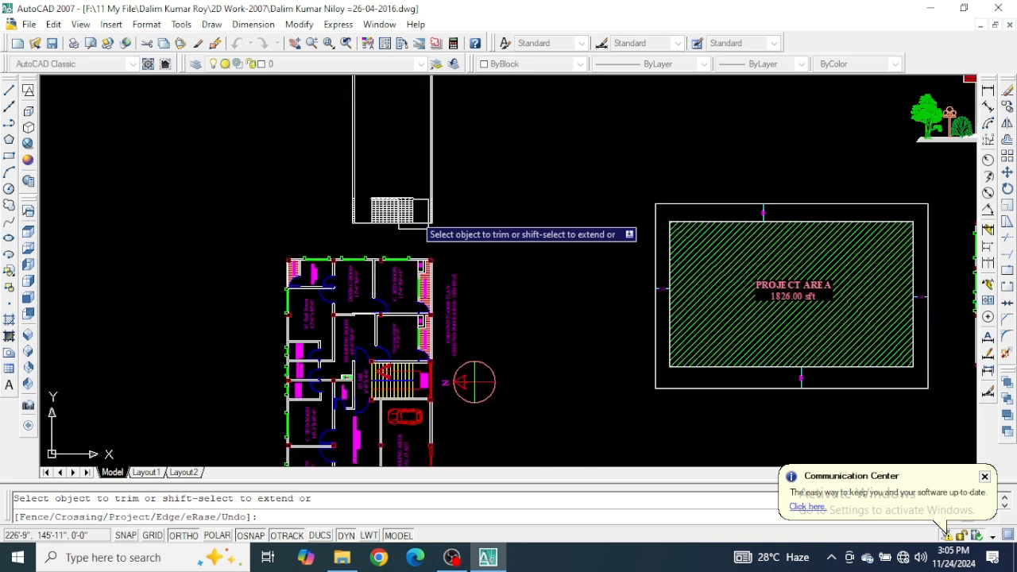
pyautogui.scroll(7, 369, 417)
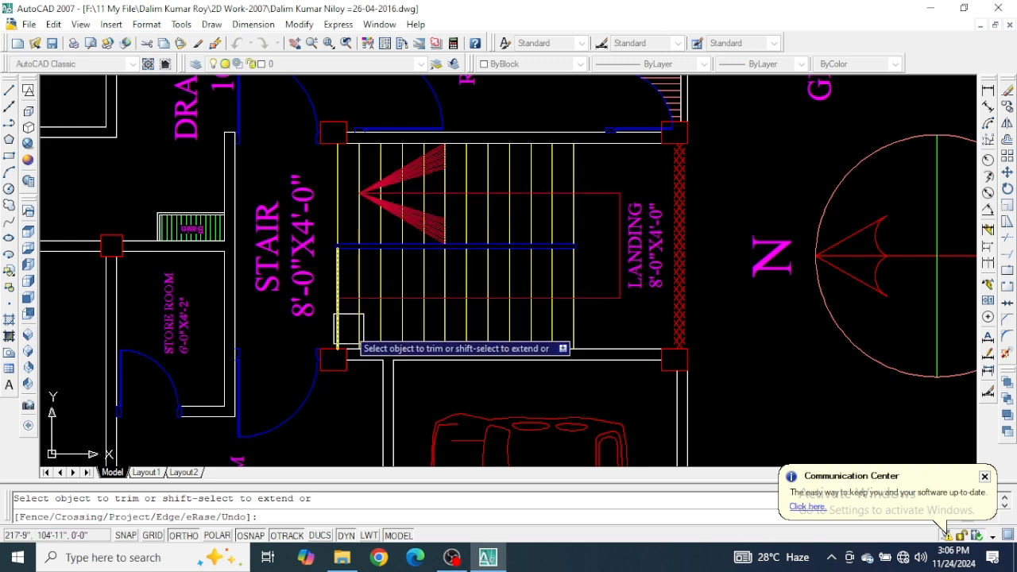
pyautogui.scroll(-5, 338, 342)
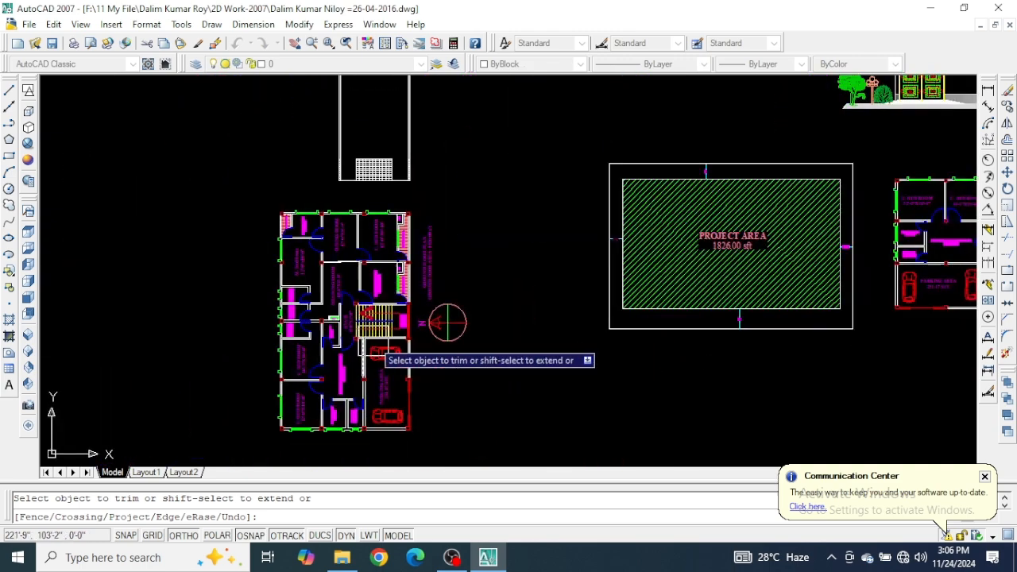
pyautogui.scroll(3, 334, 170)
pyautogui.scroll(3, 379, 222)
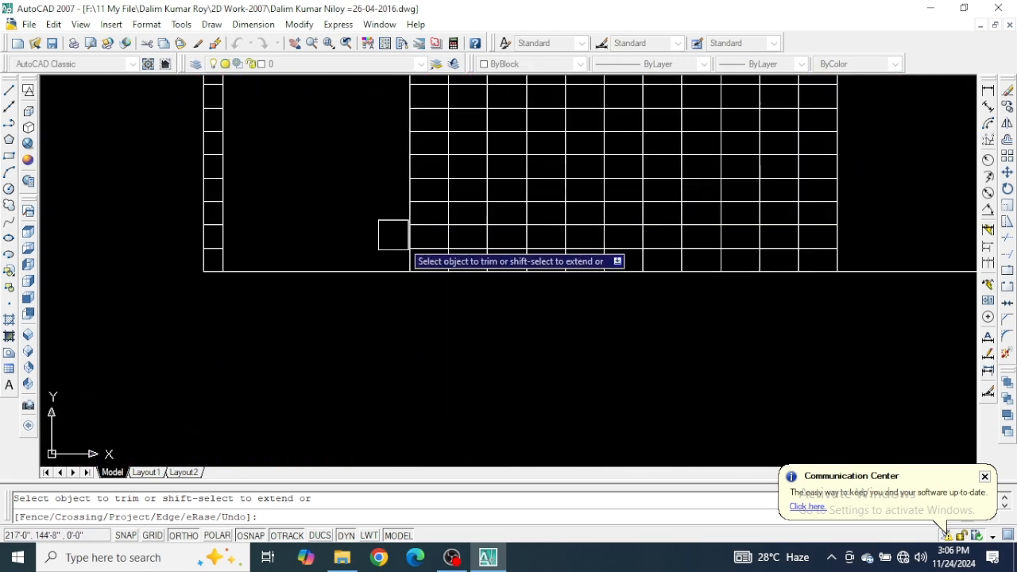
# Trim the tread and riser segments just above the rising diagonal to form the lowest four steps from the grid's bottom-left corner
pyautogui.moveTo(349, 225); pyautogui.dragTo(313, 258, button='middle')
pyautogui.scroll(3, 381, 292)
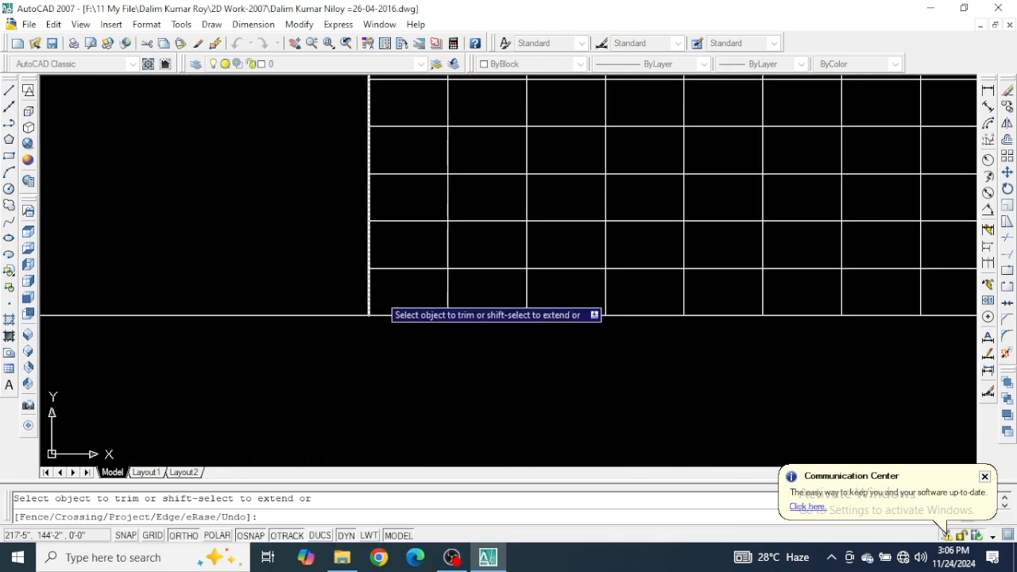
pyautogui.scroll(2, 406, 293)
pyautogui.moveTo(406, 293); pyautogui.dragTo(281, 356, button='middle')
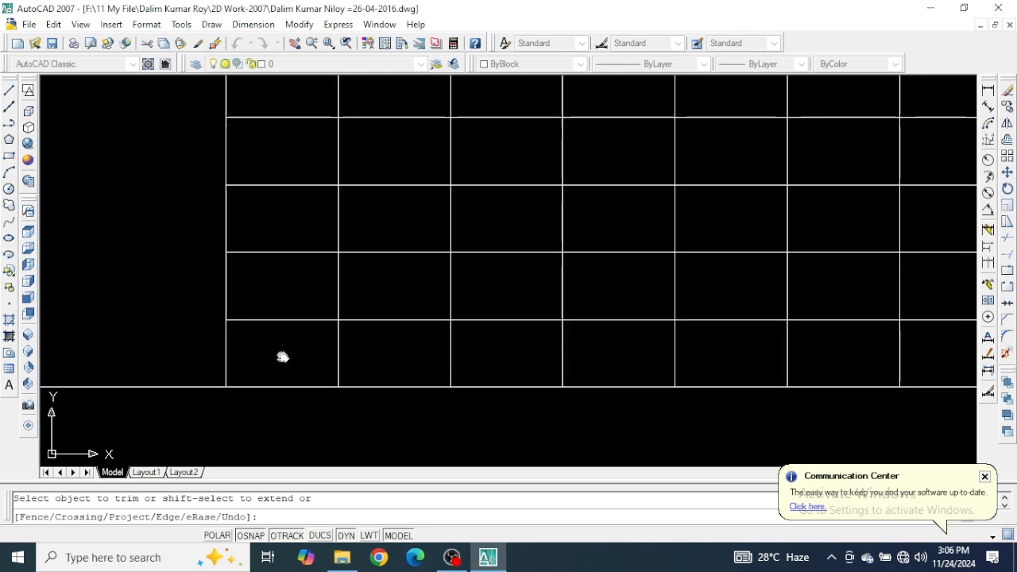
pyautogui.scroll(-2, 197, 323)
pyautogui.moveTo(159, 255)
pyautogui.mouseDown(button='middle')
pyautogui.moveTo(151, 313)
pyautogui.moveTo(130, 293)
pyautogui.mouseUp(button='middle')
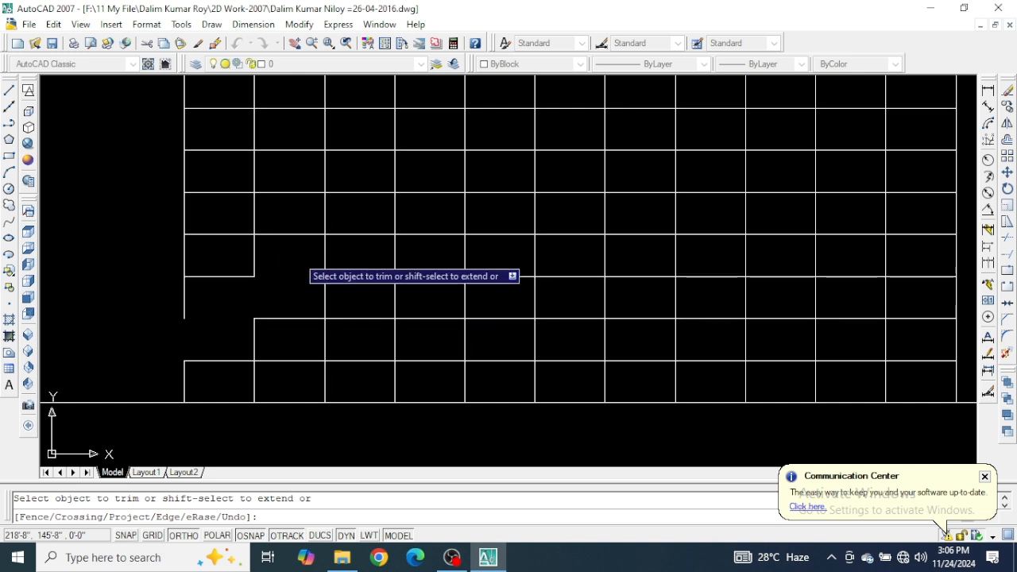
pyautogui.click(326, 255)
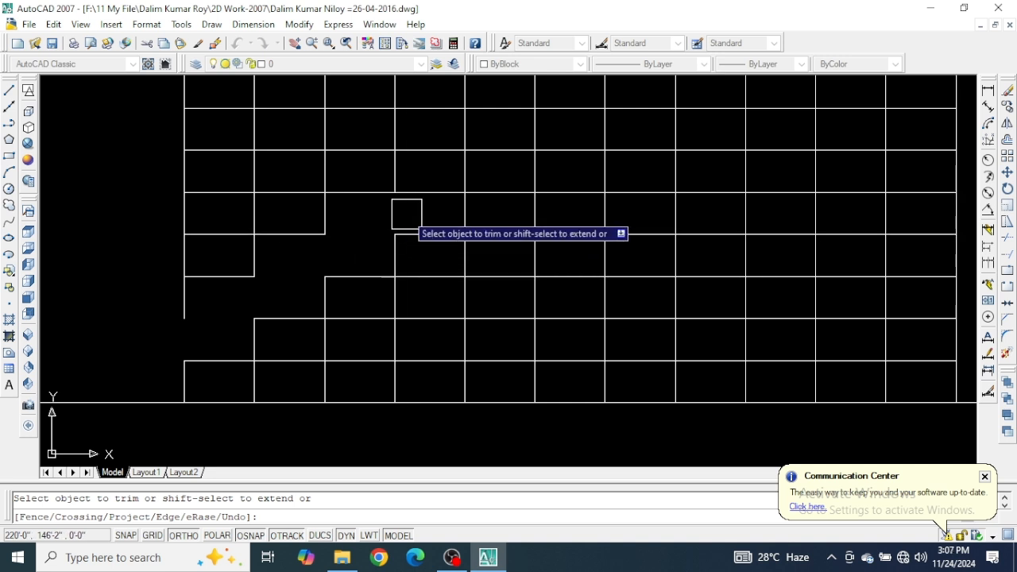
pyautogui.scroll(-4, 404, 236)
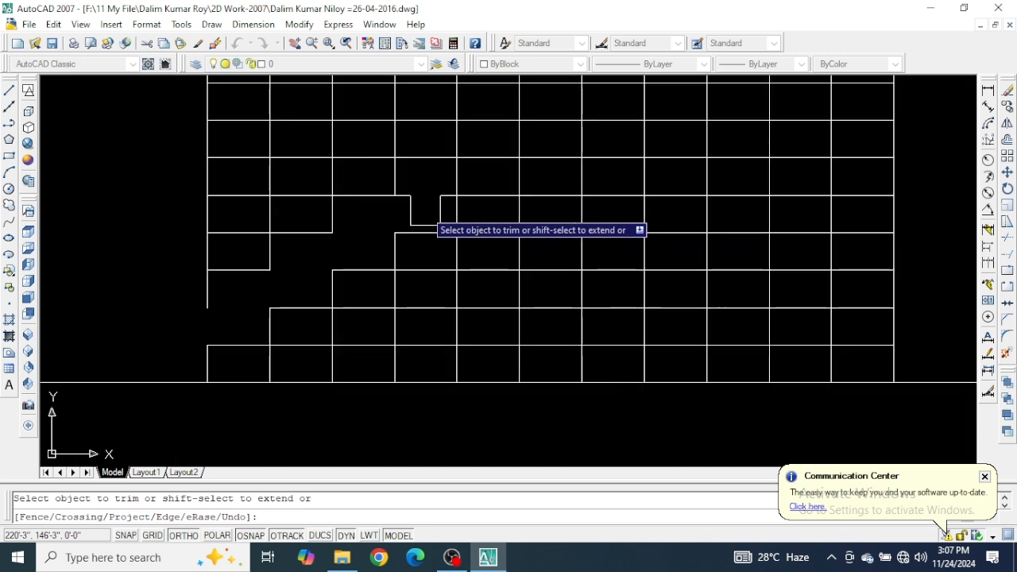
pyautogui.moveTo(404, 236); pyautogui.dragTo(395, 290, button='middle')
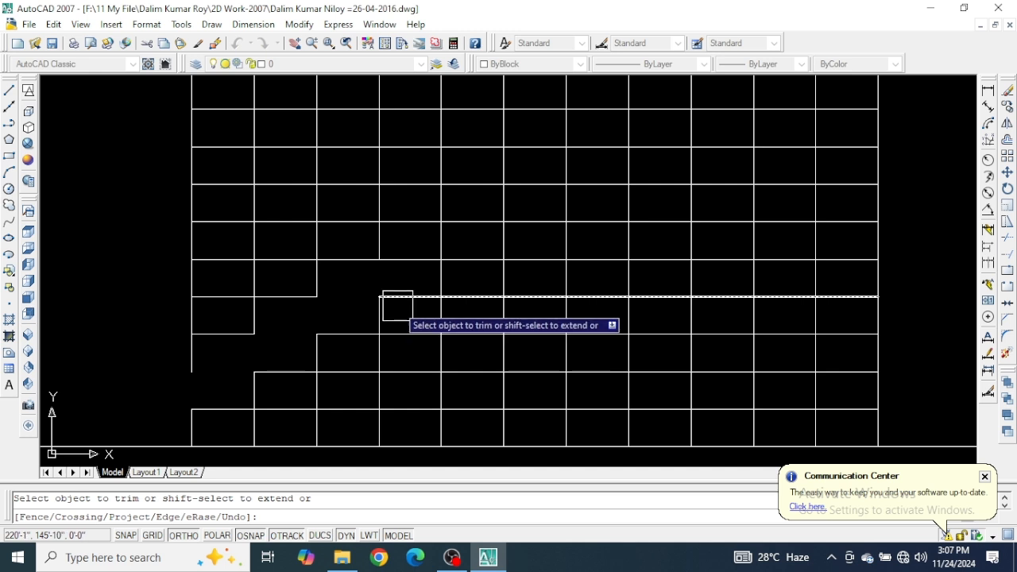
# Continue trimming grid segments above the stair diagonal to outline the fifth to eighth steps
pyautogui.click(410, 262)
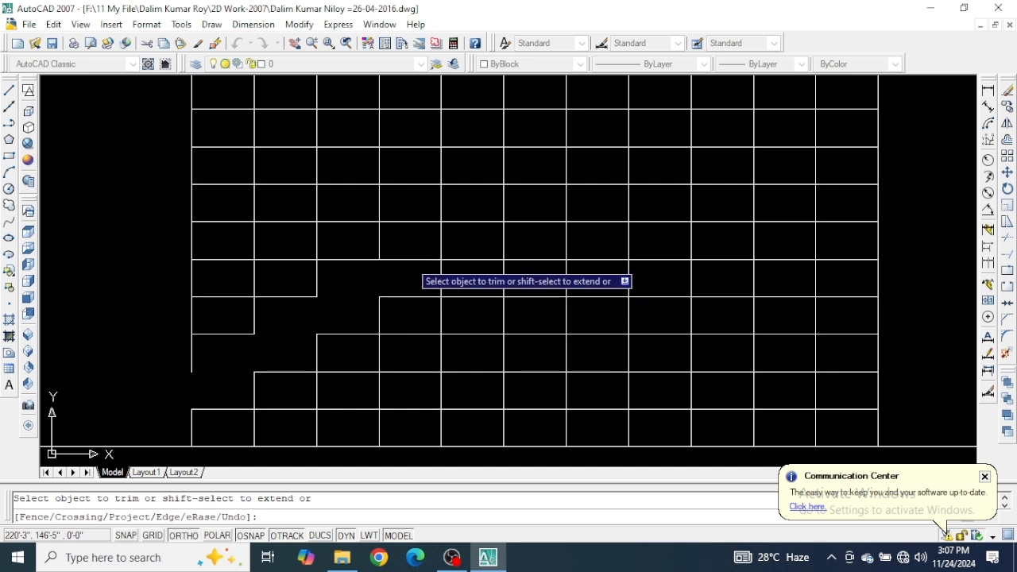
pyautogui.click(438, 241)
pyautogui.click(461, 227)
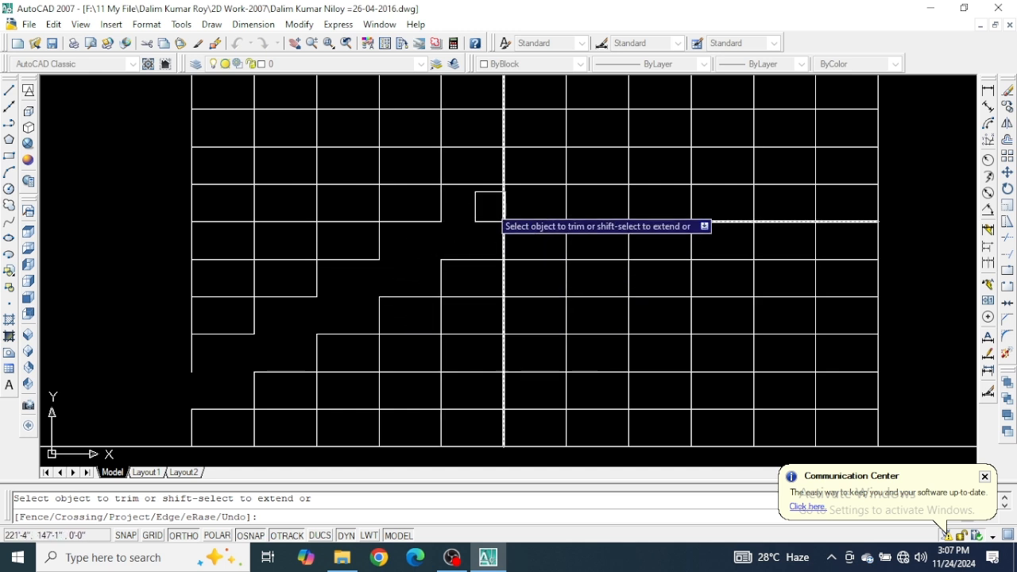
pyautogui.click(490, 207)
pyautogui.click(523, 188)
pyautogui.click(554, 164)
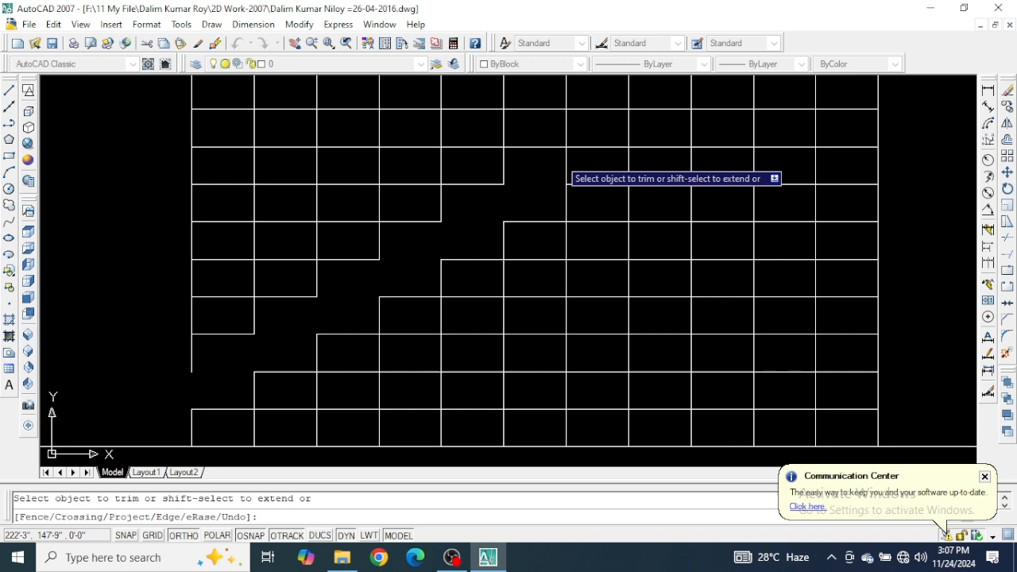
pyautogui.click(566, 162)
pyautogui.click(586, 150)
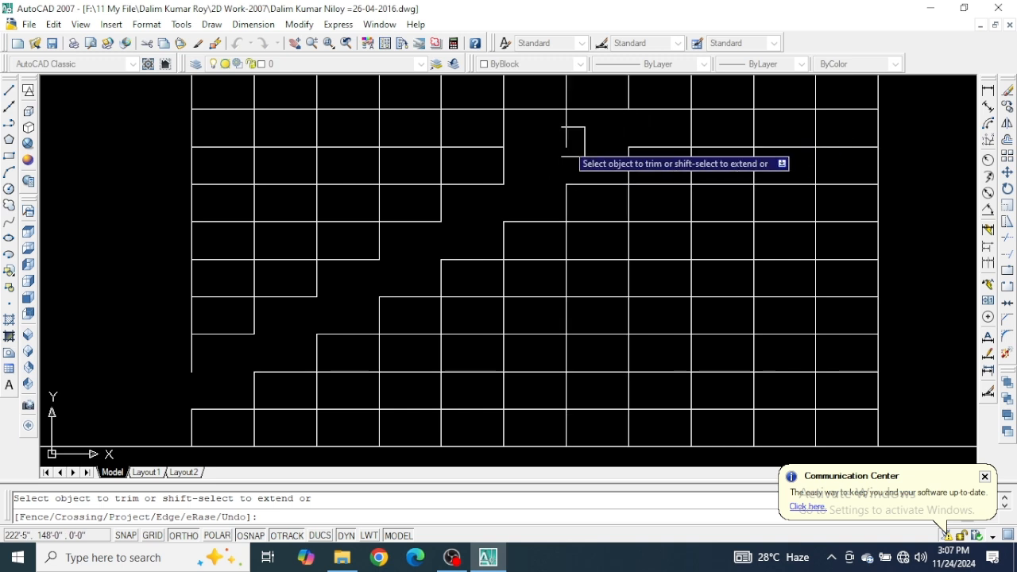
# Trim the remaining grid segments above the diagonal to outline the ninth to eleventh steps up to the topmost riser line
pyautogui.moveTo(568, 136); pyautogui.dragTo(474, 268, button='middle')
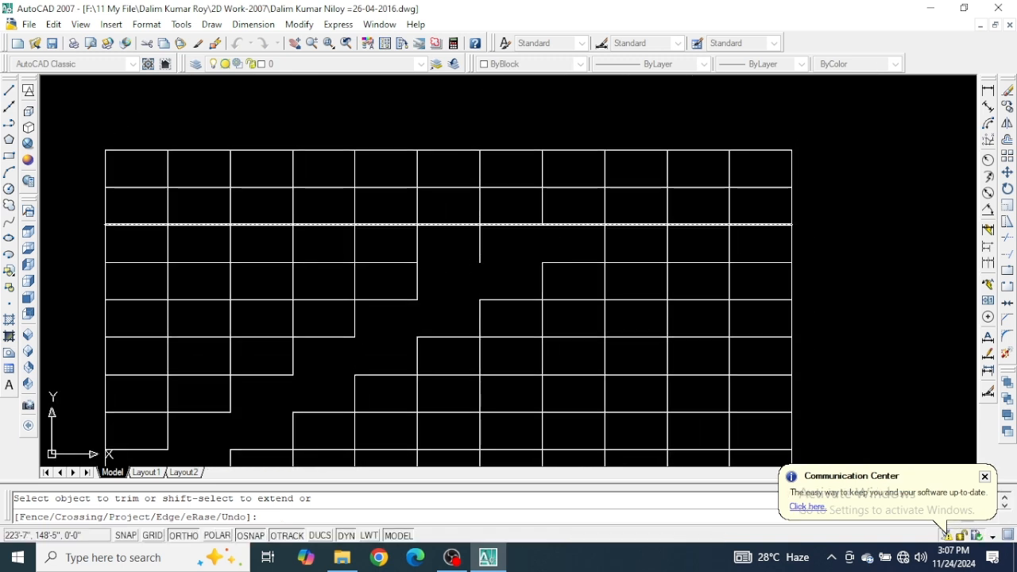
pyautogui.click(570, 224)
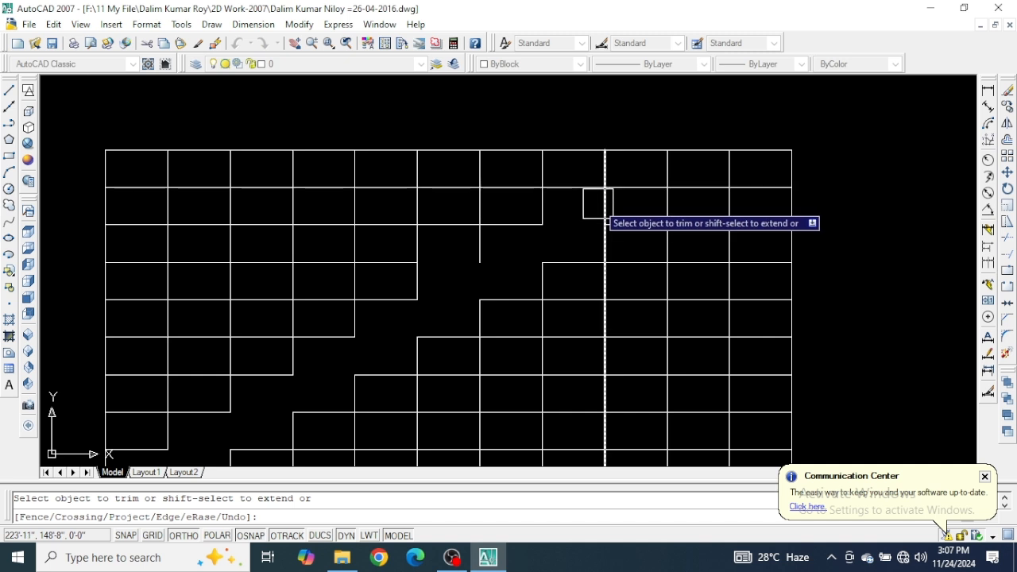
pyautogui.scroll(2, 592, 202)
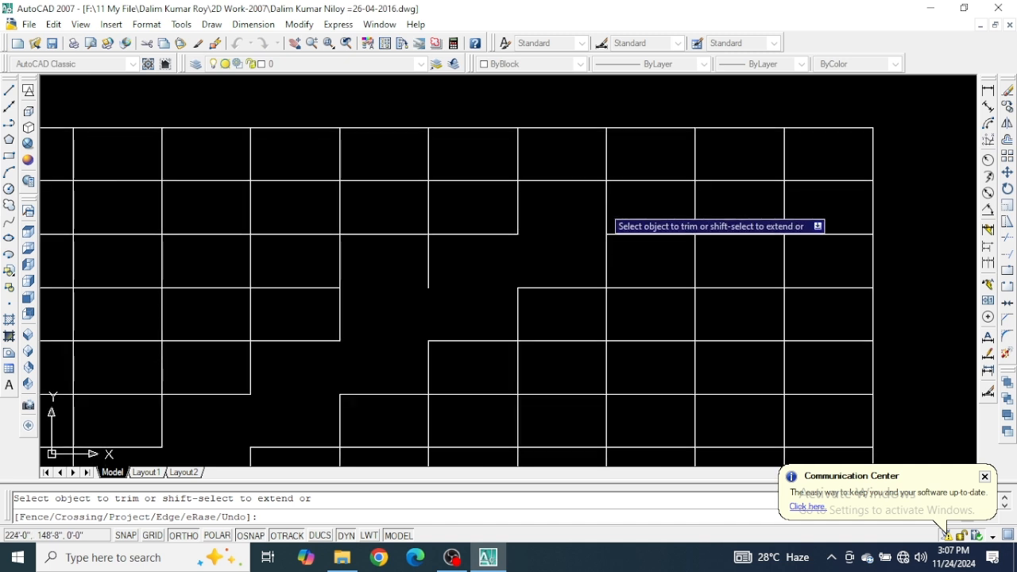
pyautogui.click(629, 181)
pyautogui.click(696, 155)
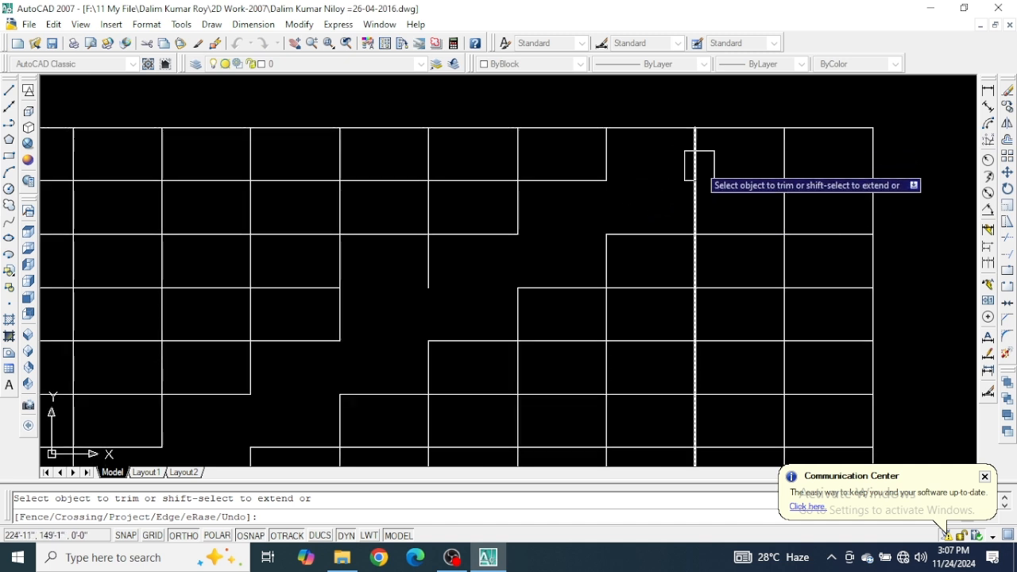
pyautogui.click(746, 128)
pyautogui.scroll(-2, 700, 124)
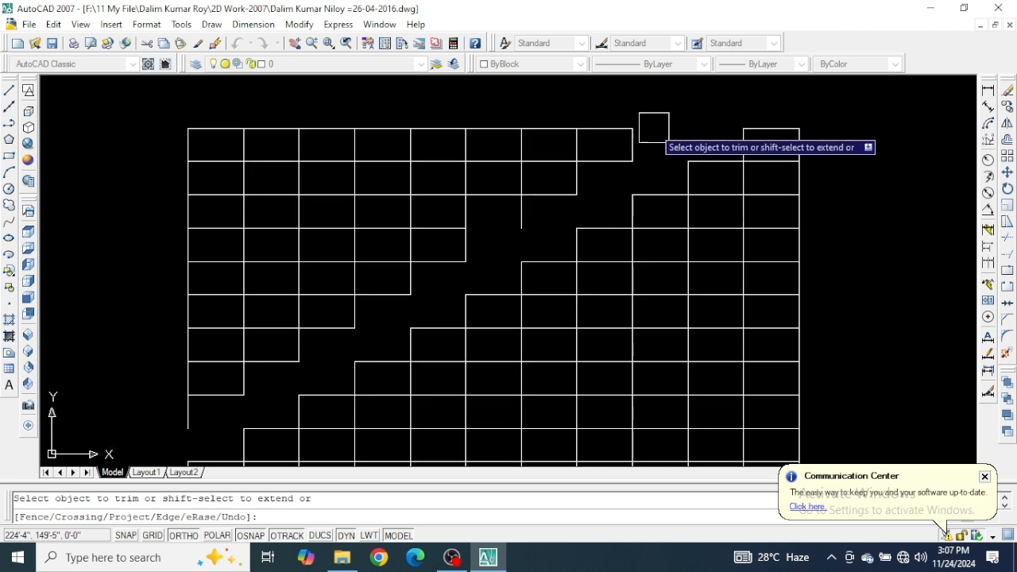
pyautogui.scroll(-2, 588, 139)
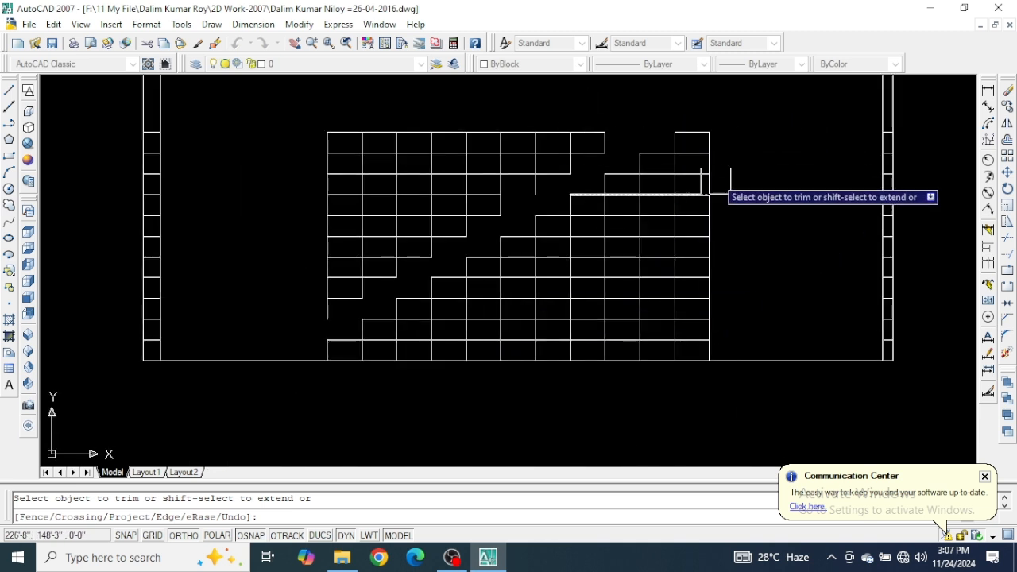
# Trim the tread and riser segments just below the stair diagonal to form the underside of the top four steps
pyautogui.scroll(2, 680, 171)
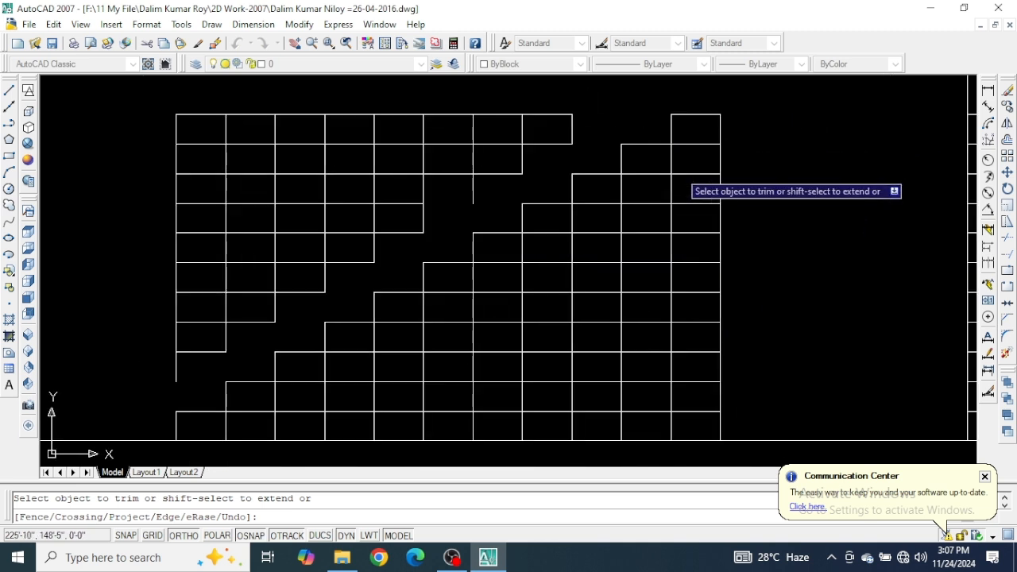
pyautogui.scroll(2, 683, 179)
pyautogui.moveTo(692, 164); pyautogui.dragTo(697, 202, button='middle')
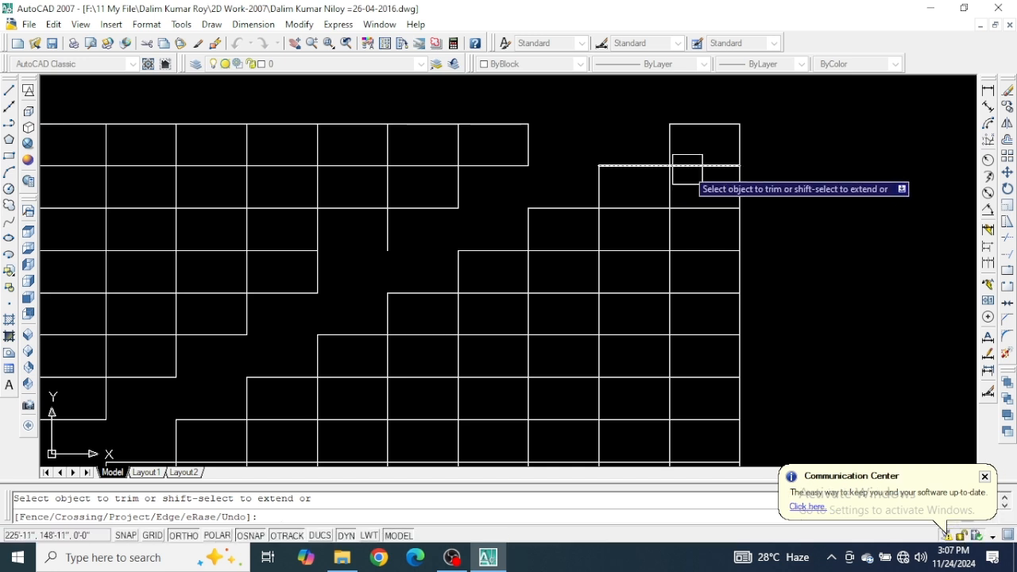
pyautogui.scroll(3, 729, 154)
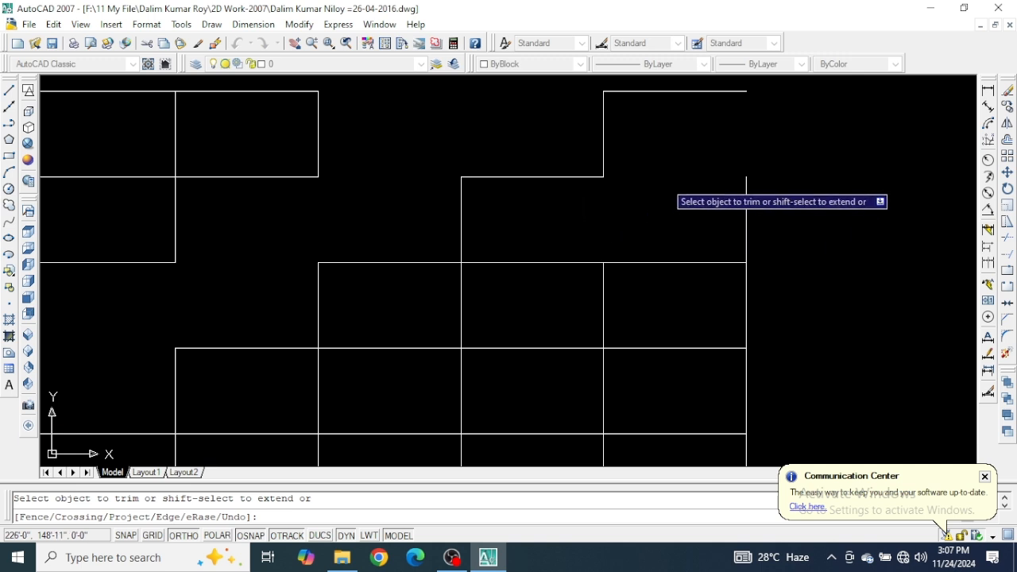
pyautogui.scroll(-4, 618, 210)
pyautogui.scroll(4, 636, 203)
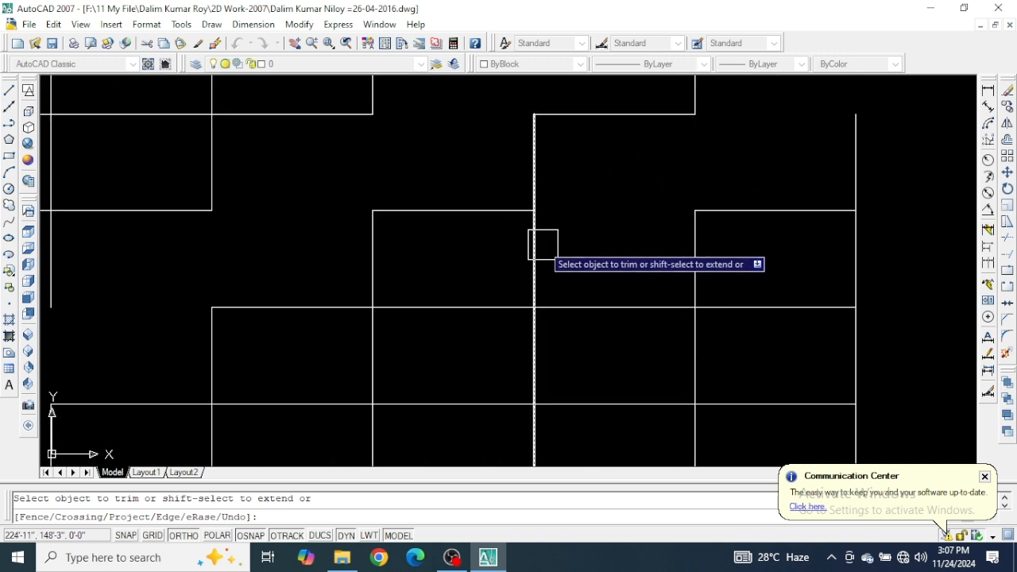
pyautogui.moveTo(494, 244); pyautogui.dragTo(606, 186, button='middle')
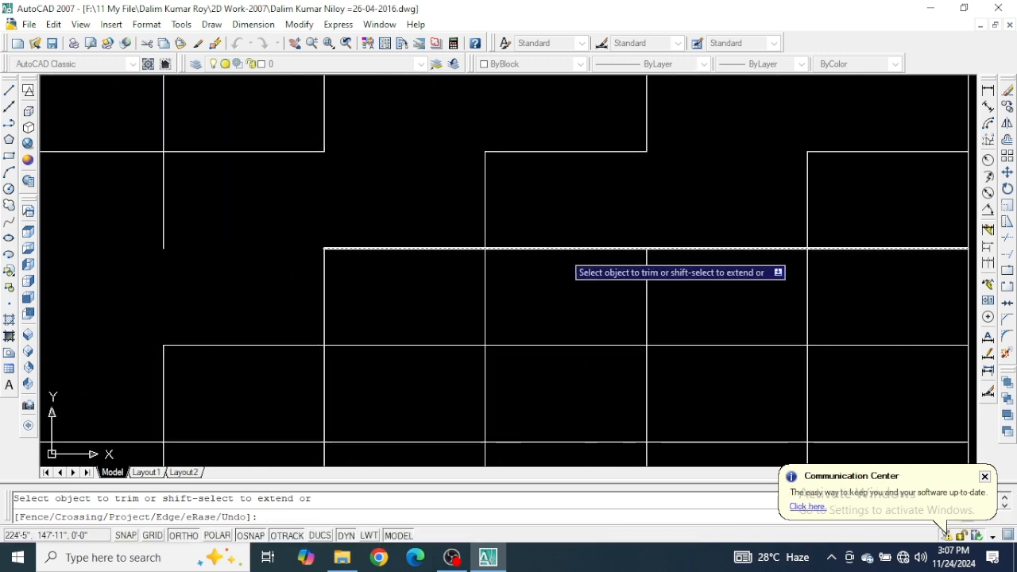
pyautogui.scroll(-4, 524, 209)
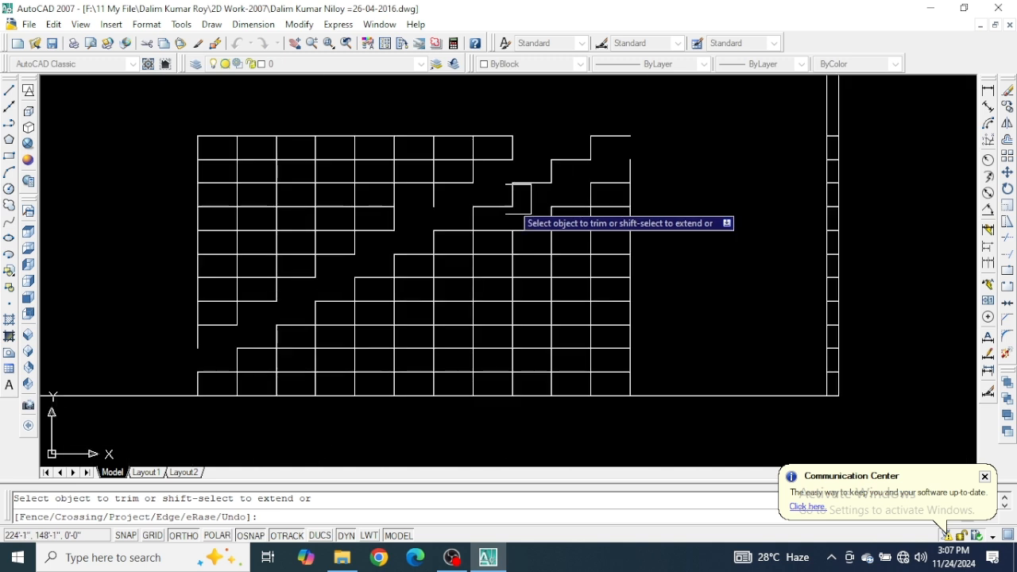
# Trim the grid segments directly beneath the sixth and seventh steps, continuing down the underside of the stepped profile
pyautogui.scroll(1, 490, 225)
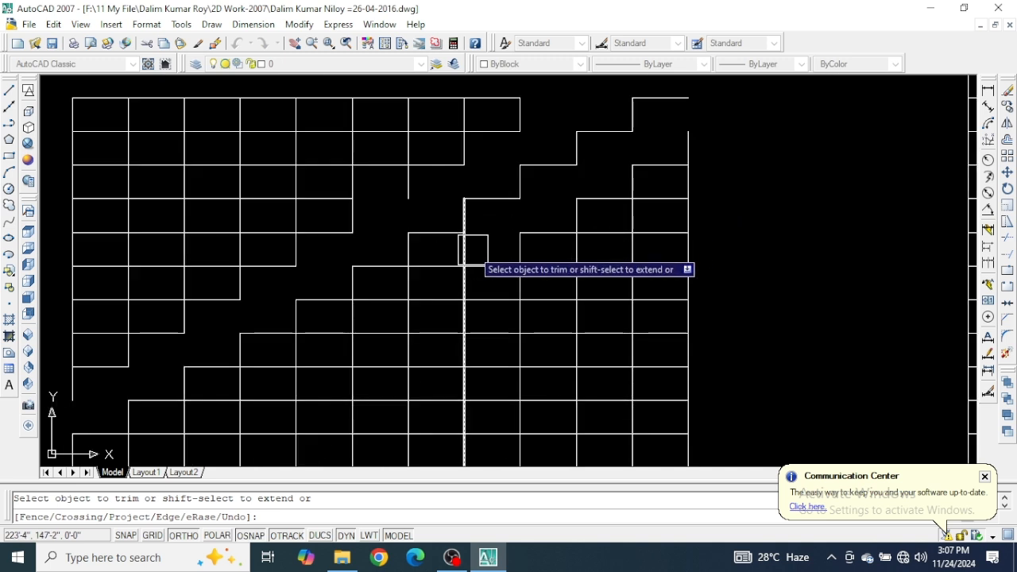
pyautogui.scroll(1, 469, 242)
pyautogui.click(464, 254)
pyautogui.click(424, 269)
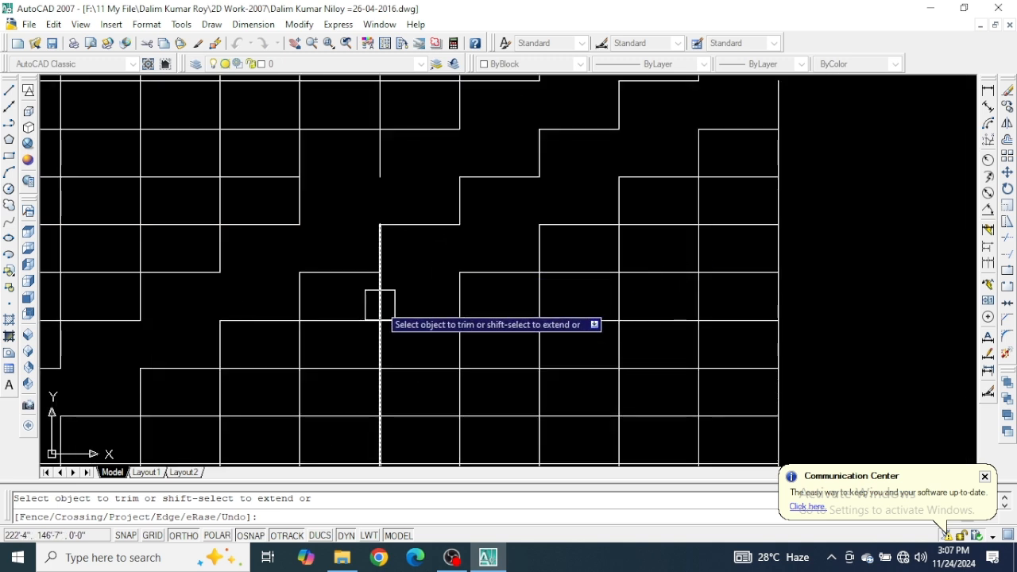
pyautogui.click(392, 302)
pyautogui.moveTo(392, 302); pyautogui.dragTo(615, 241, button='middle')
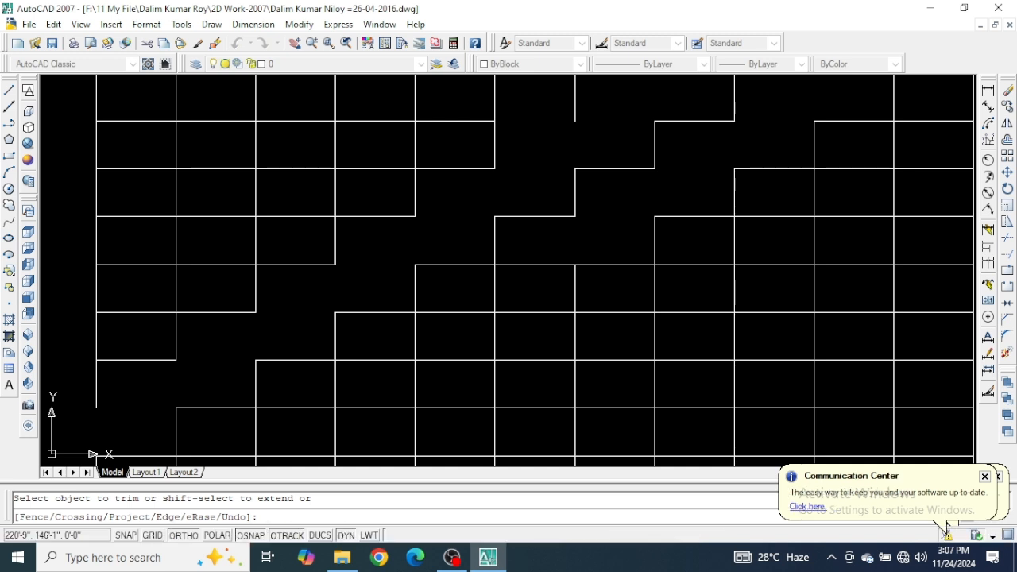
# Trim the tread and riser extensions beneath the fourth and fifth steps to isolate their outline
pyautogui.click(529, 264)
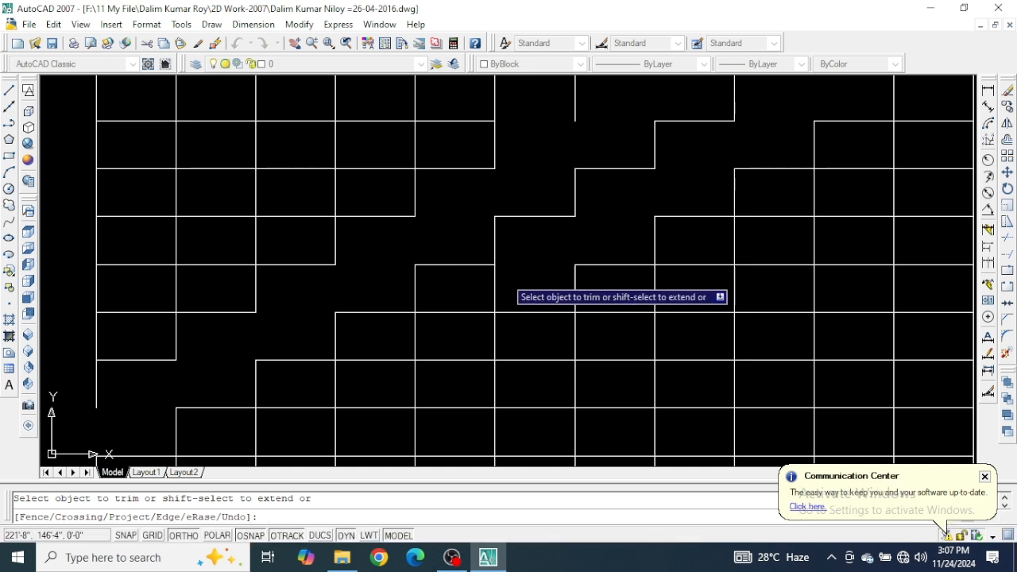
pyautogui.click(445, 313)
pyautogui.click(420, 329)
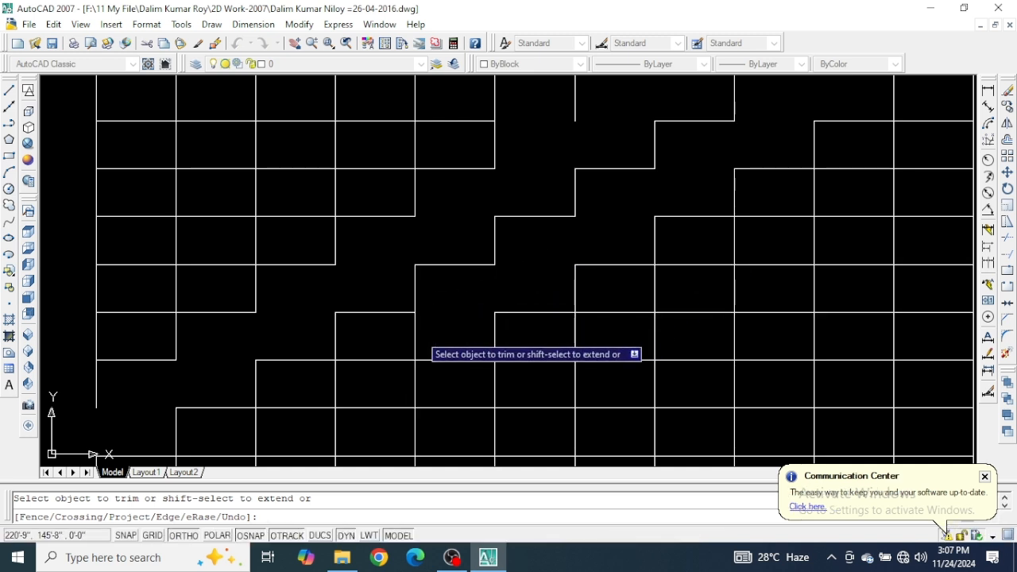
pyautogui.click(384, 362)
pyautogui.click(368, 410)
# Trim the remaining segments beneath the lowest three steps down to the first riser and finish trimming
pyautogui.moveTo(377, 381); pyautogui.dragTo(429, 278, button='middle')
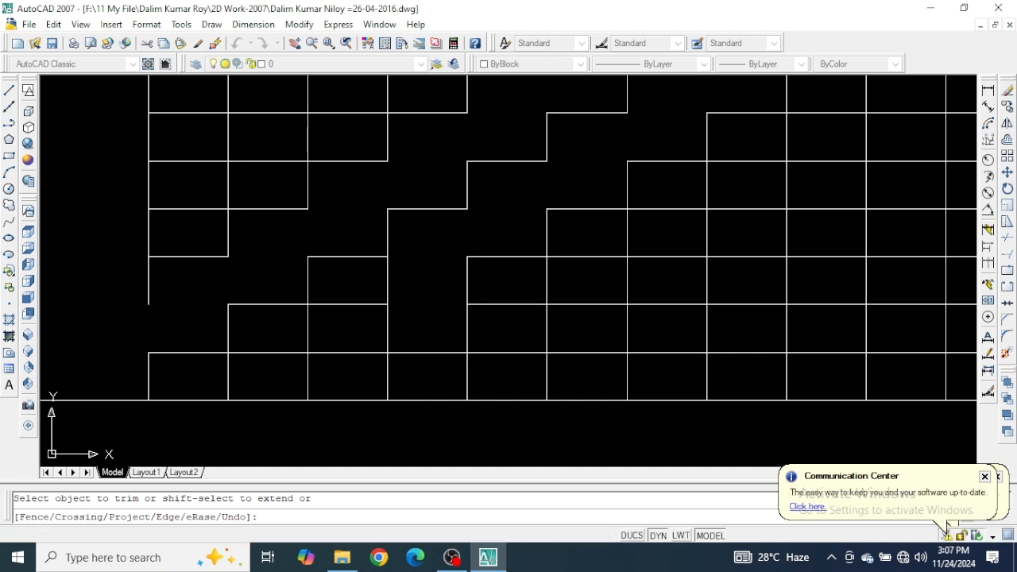
pyautogui.click(392, 281)
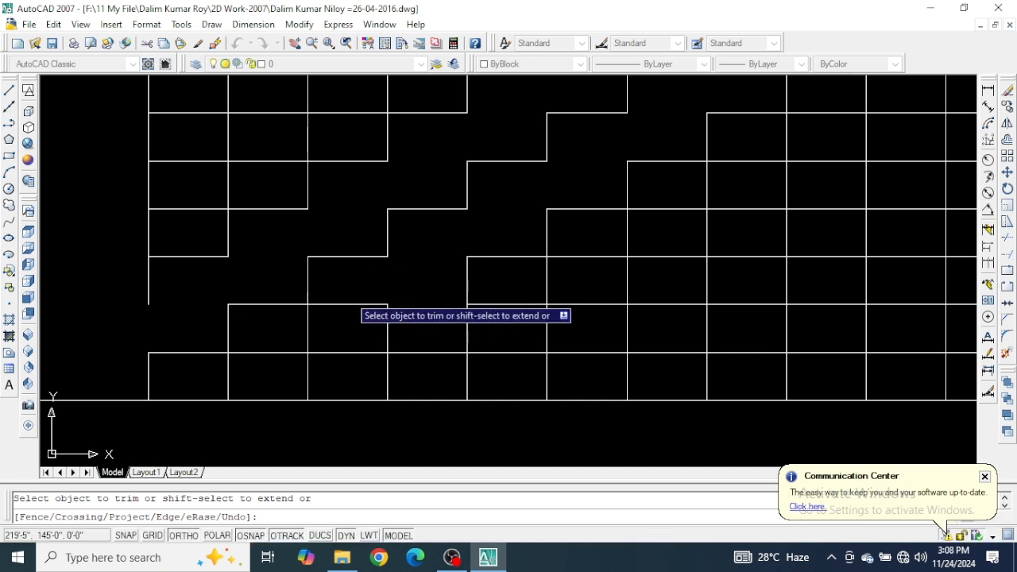
pyautogui.click(351, 297)
pyautogui.click(311, 322)
pyautogui.click(267, 352)
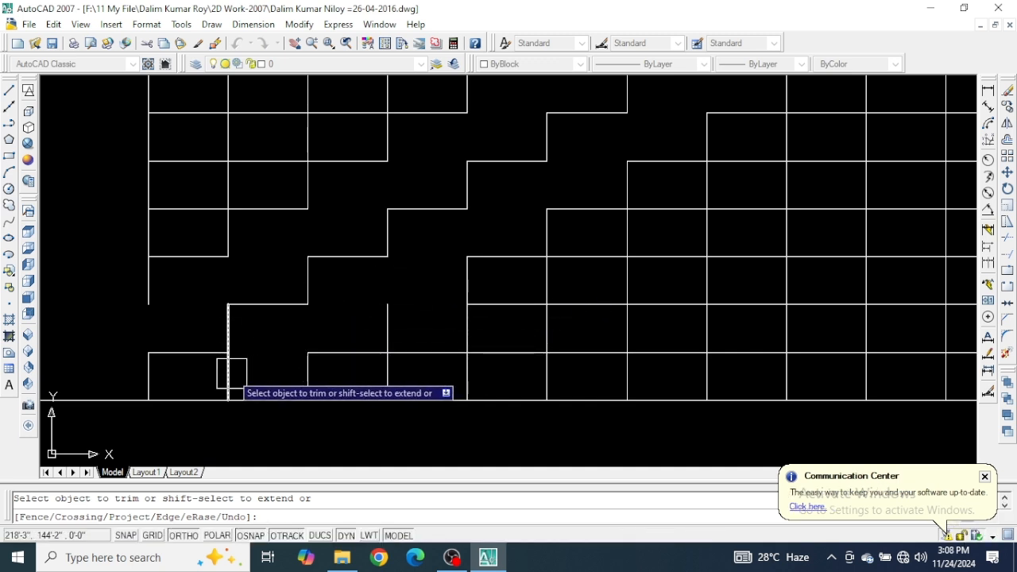
pyautogui.scroll(-2, 347, 323)
pyautogui.scroll(-2, 500, 272)
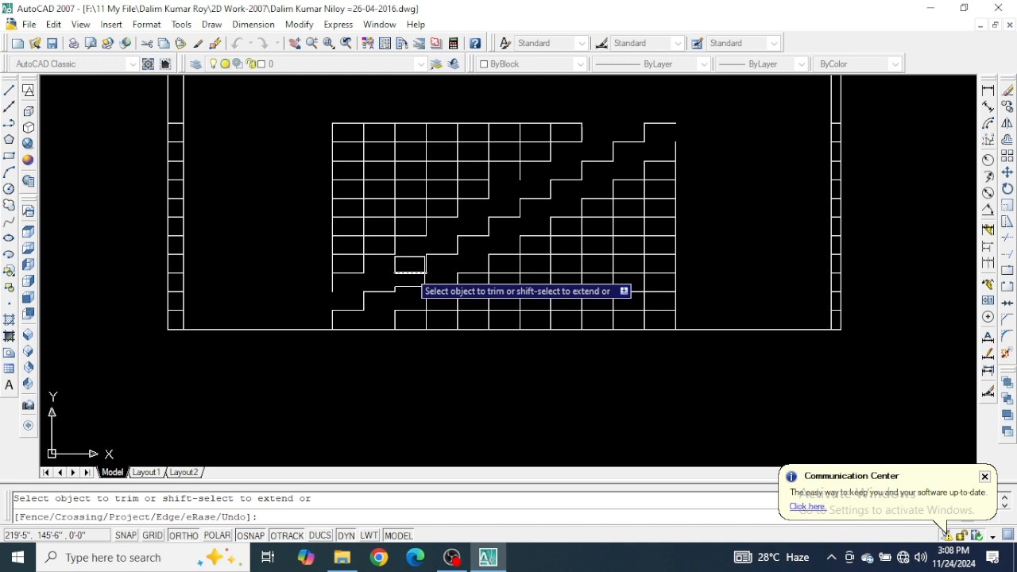
pyautogui.click(411, 266)
pyautogui.press('Return')
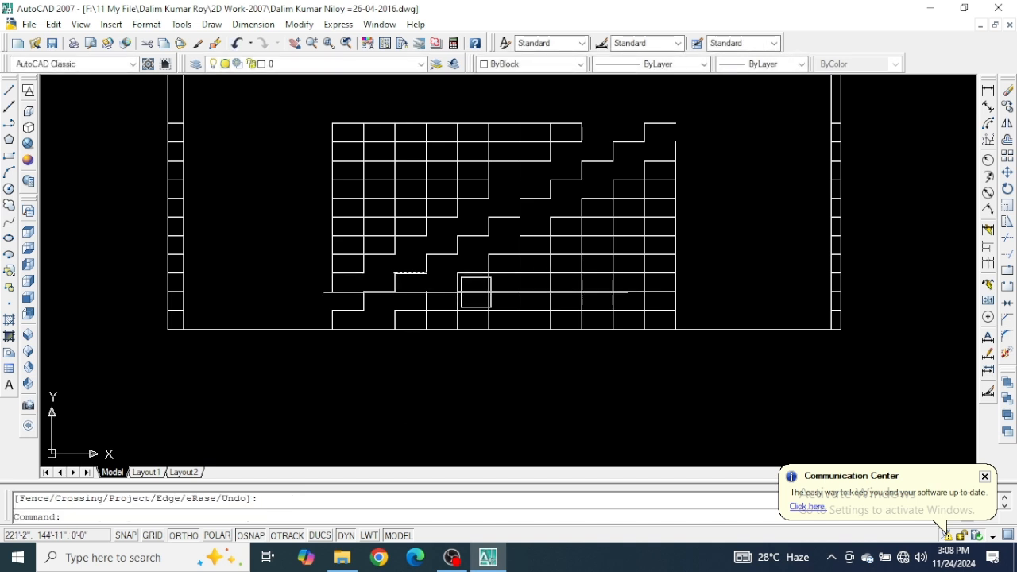
# Erase the leftover tread and riser grid lines around the stair, keeping only the stepped profile inside the walls
pyautogui.scroll(1, 689, 249)
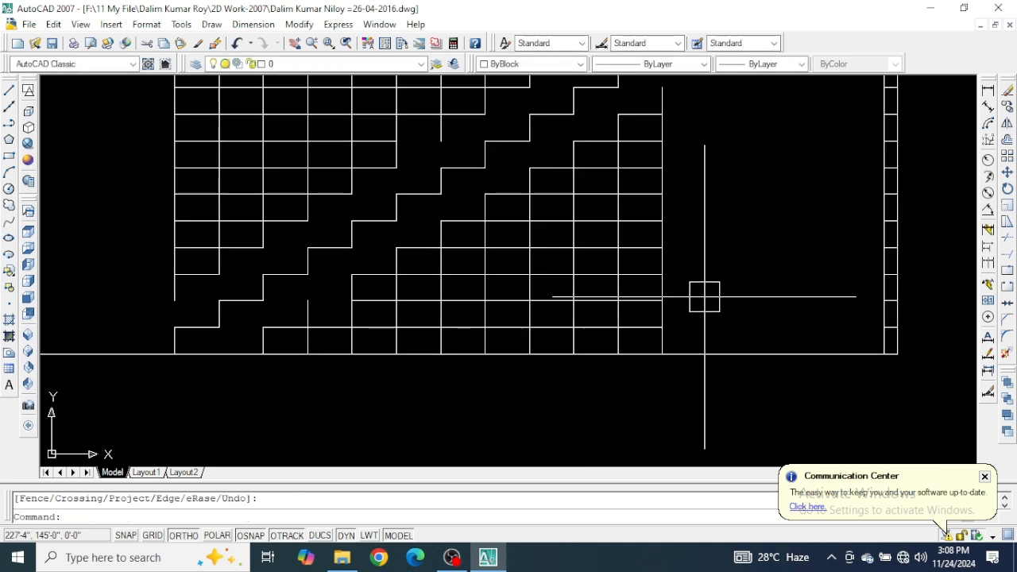
pyautogui.click(732, 316)
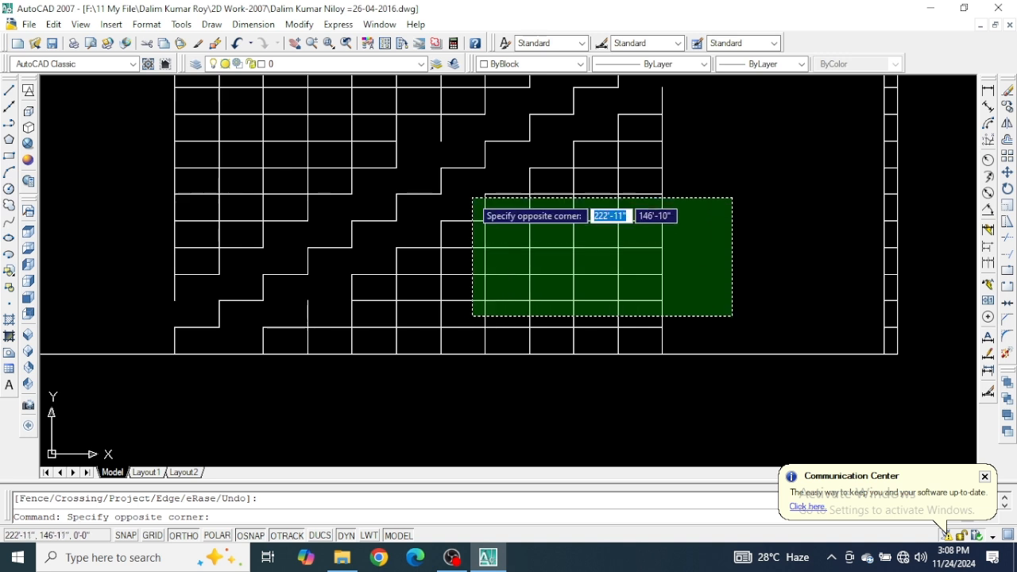
pyautogui.click(476, 184)
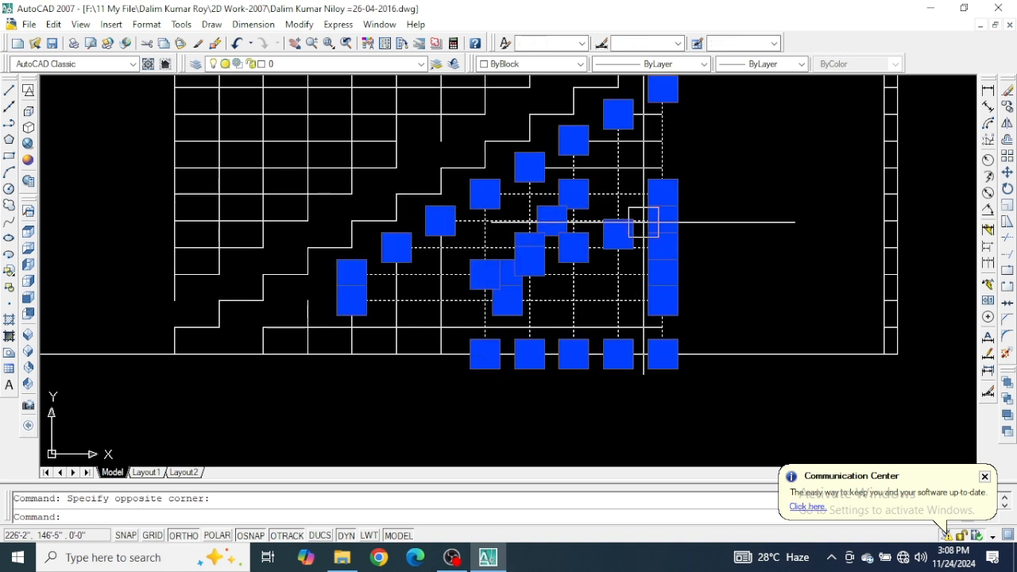
pyautogui.press('Delete')
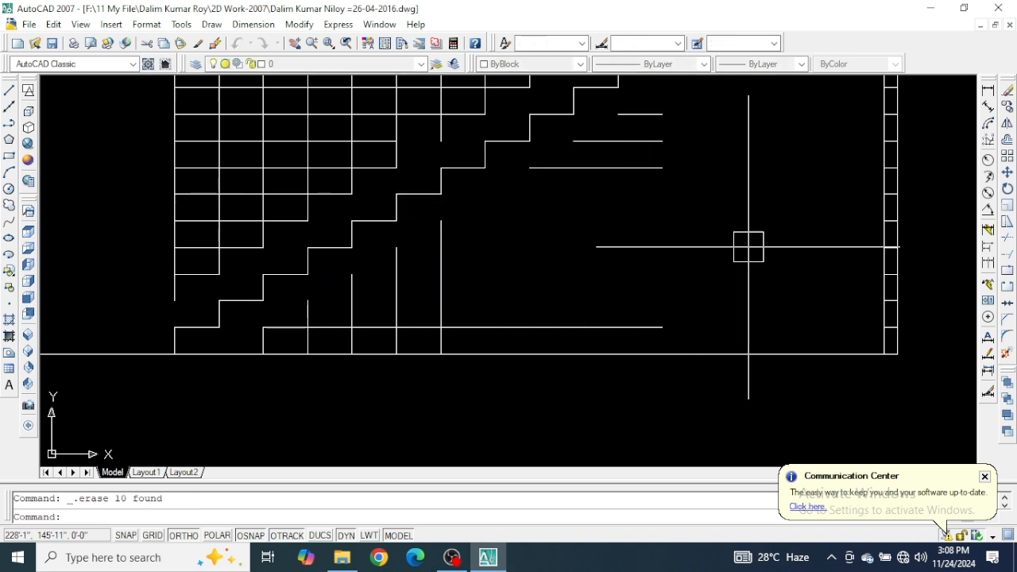
pyautogui.moveTo(699, 217); pyautogui.dragTo(669, 302, button='middle')
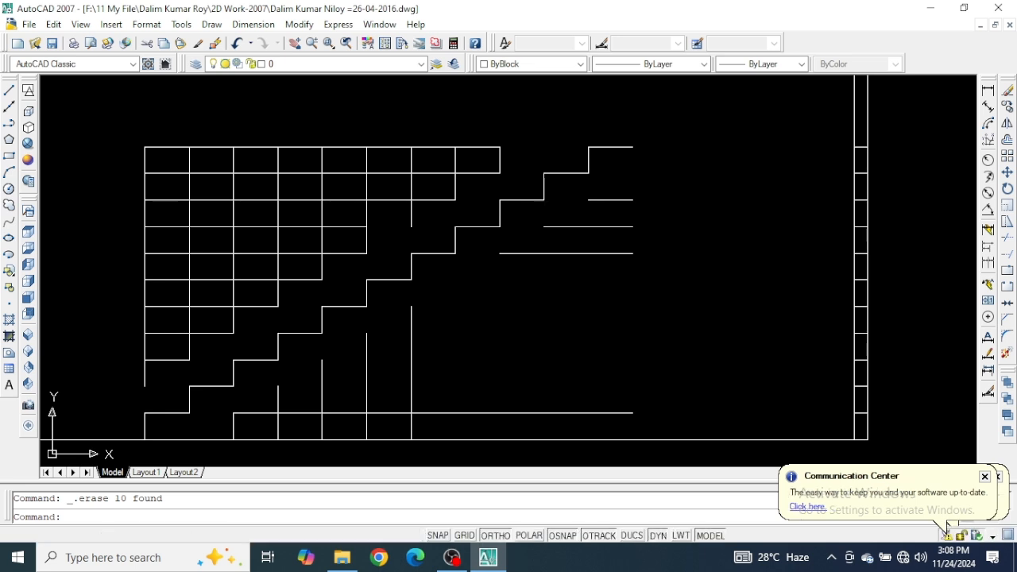
pyautogui.click(674, 310)
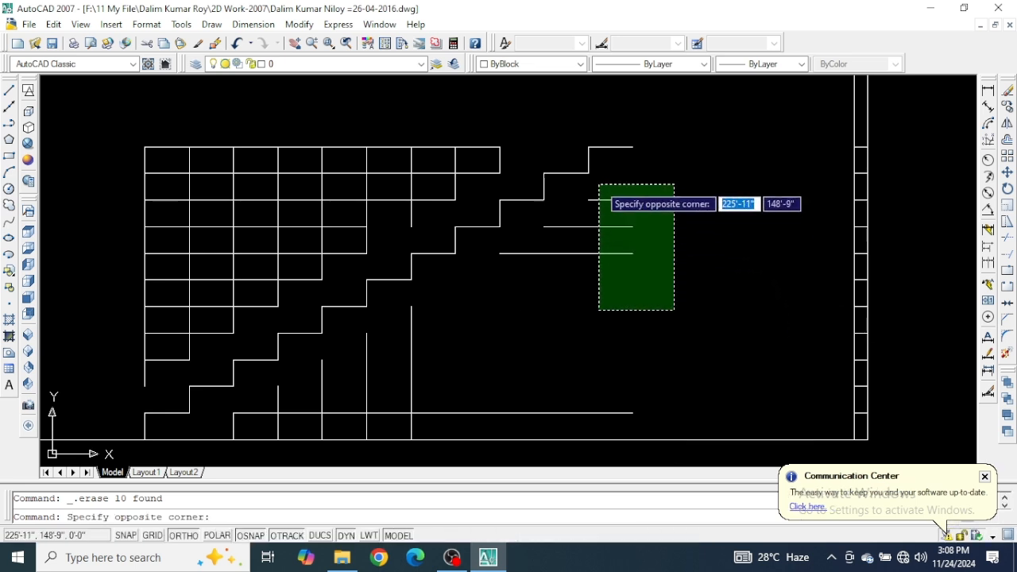
pyautogui.click(599, 185)
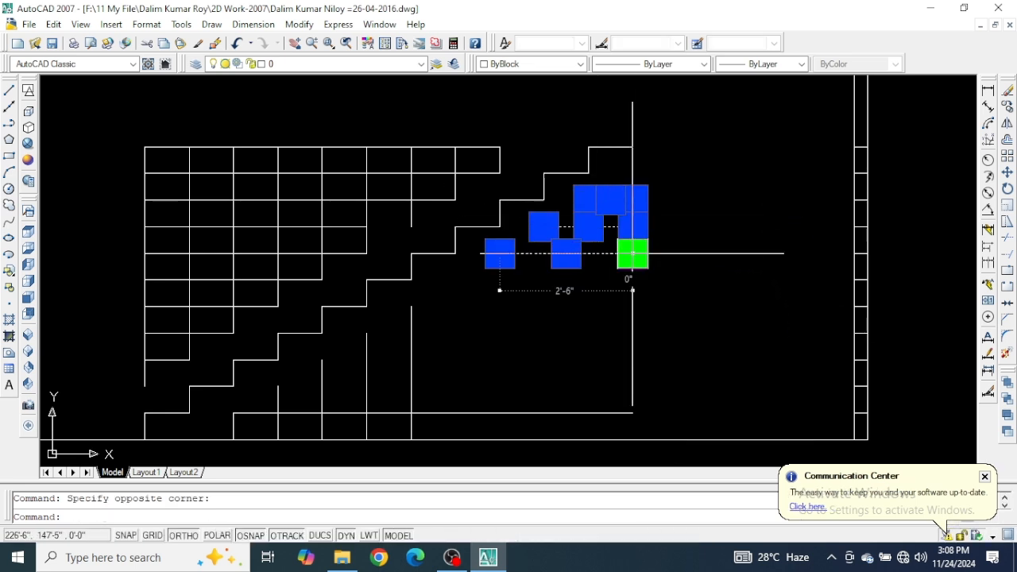
pyautogui.press('Delete')
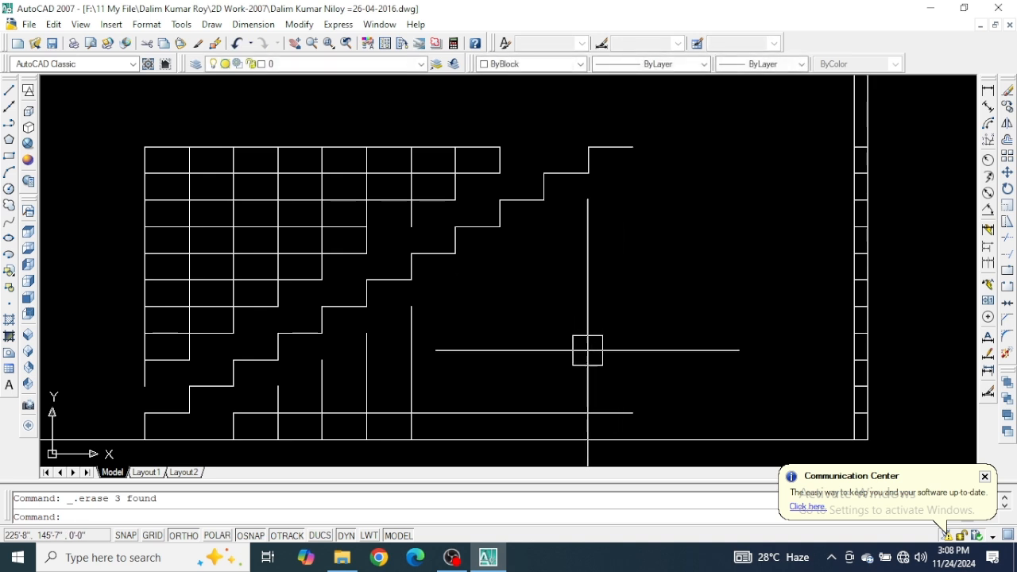
pyautogui.moveTo(492, 395); pyautogui.dragTo(624, 325, button='middle')
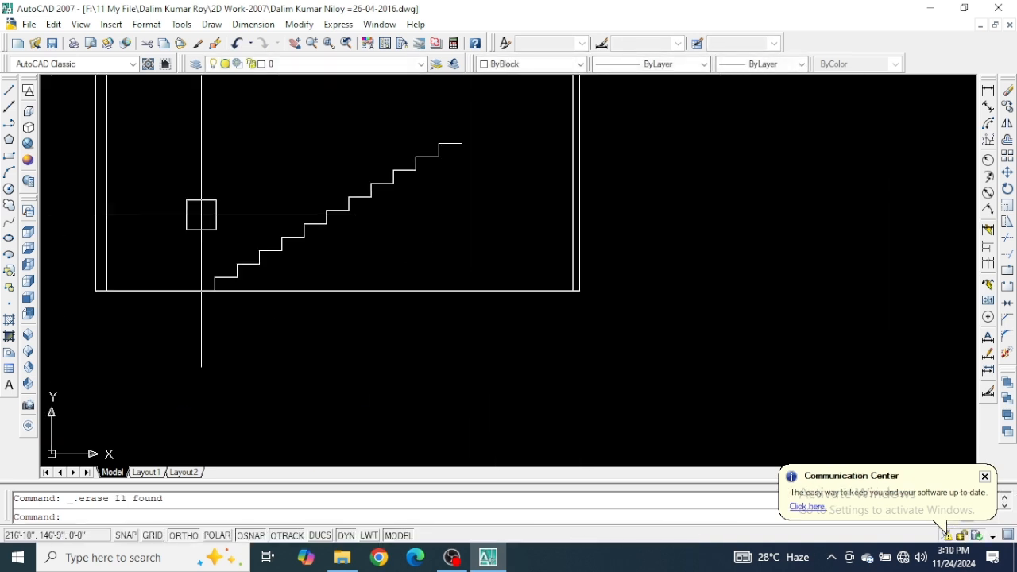
# Start a polyline at the foot of the first riser and trace the lowest steps up to the top of the third riser
pyautogui.moveTo(199, 211)
pyautogui.mouseDown(button='middle')
pyautogui.moveTo(307, 254)
pyautogui.moveTo(312, 270)
pyautogui.mouseUp(button='middle')
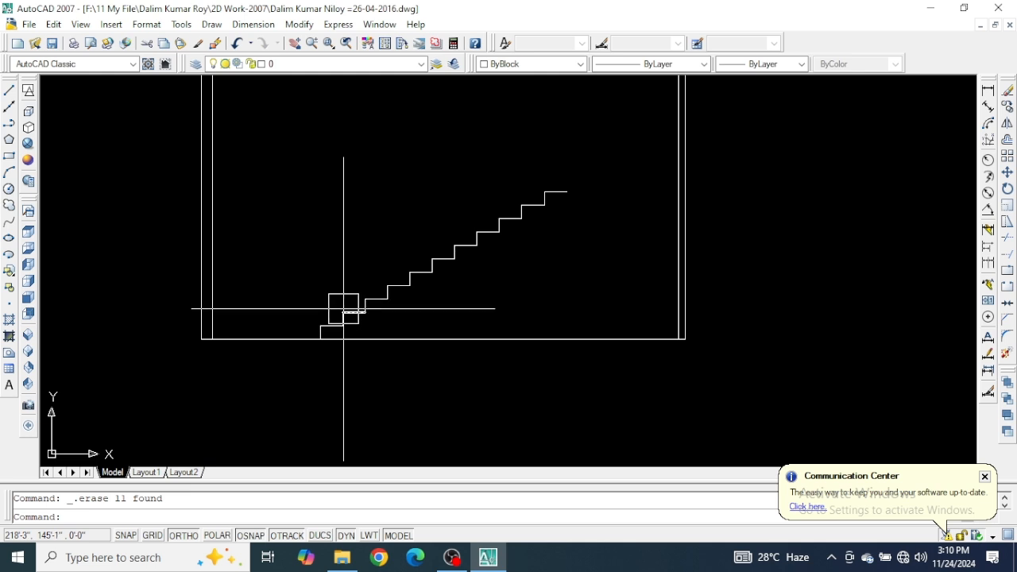
pyautogui.scroll(5, 562, 175)
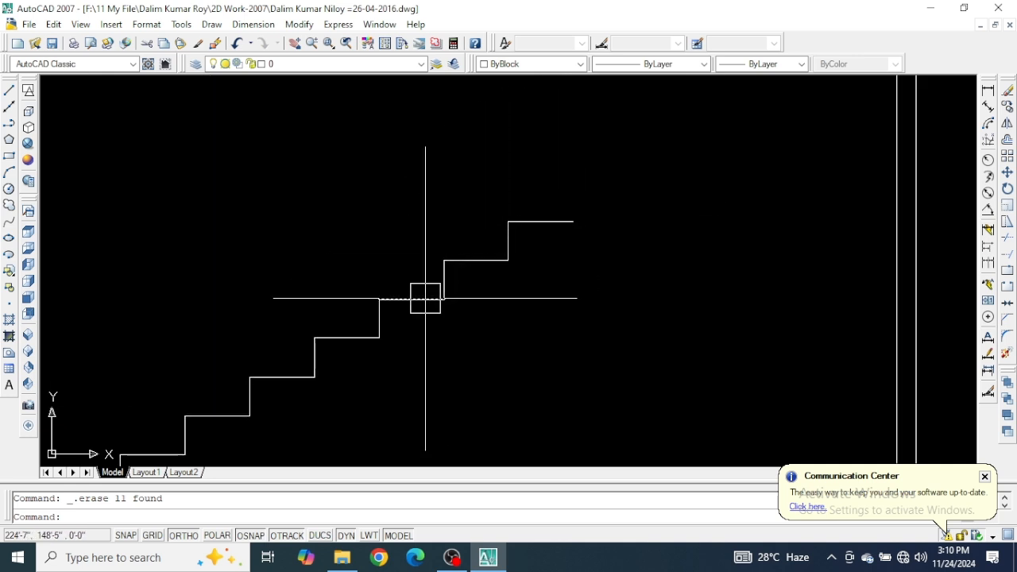
pyautogui.scroll(-4, 411, 300)
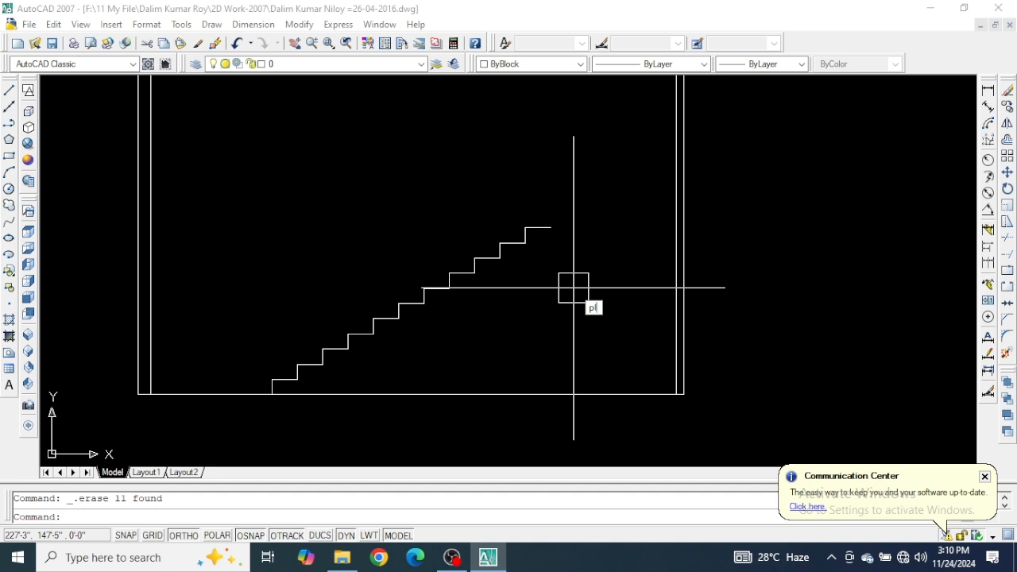
pyautogui.press('Return')
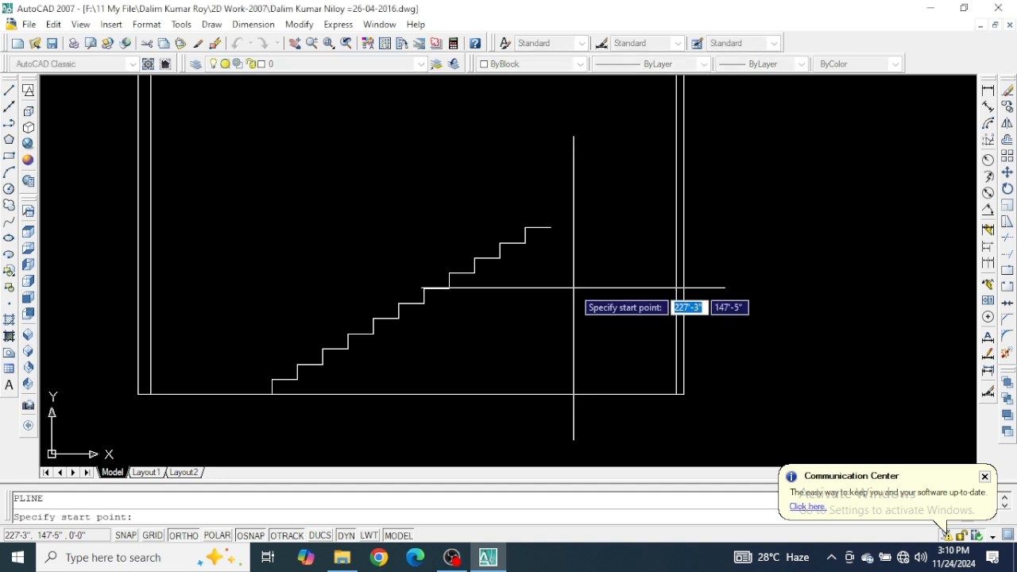
pyautogui.scroll(5, 265, 390)
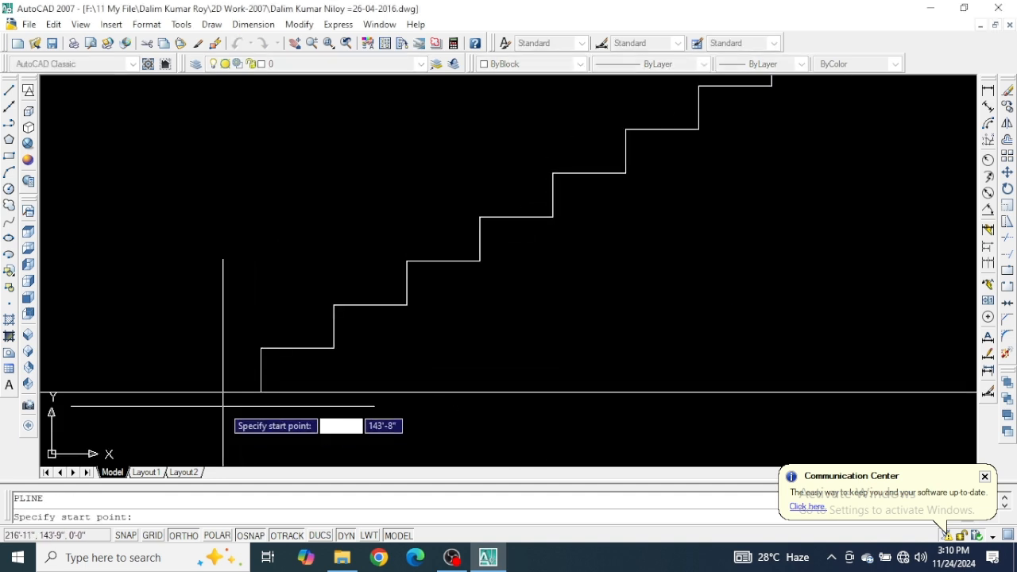
pyautogui.scroll(3, 257, 400)
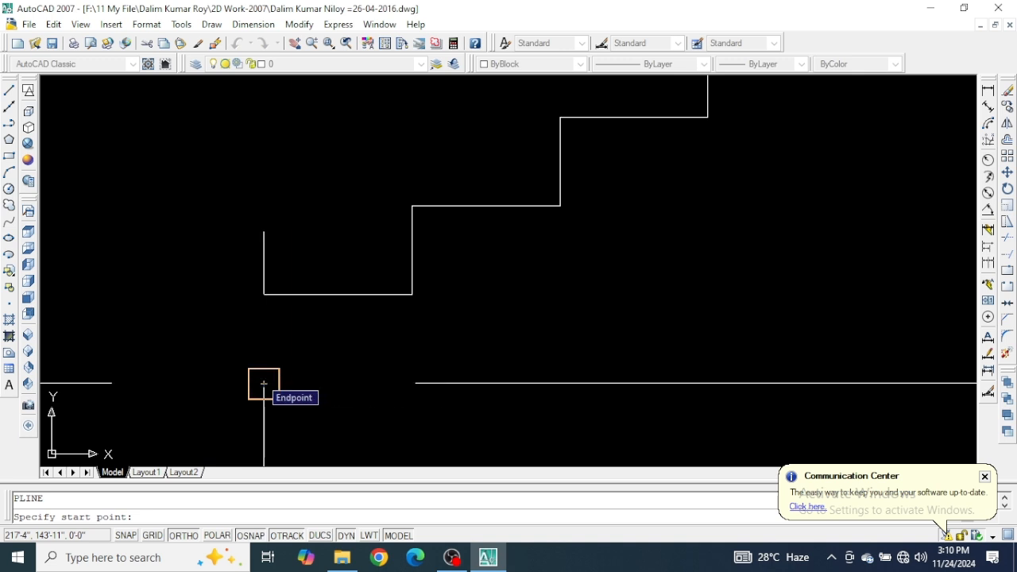
pyautogui.click(264, 383)
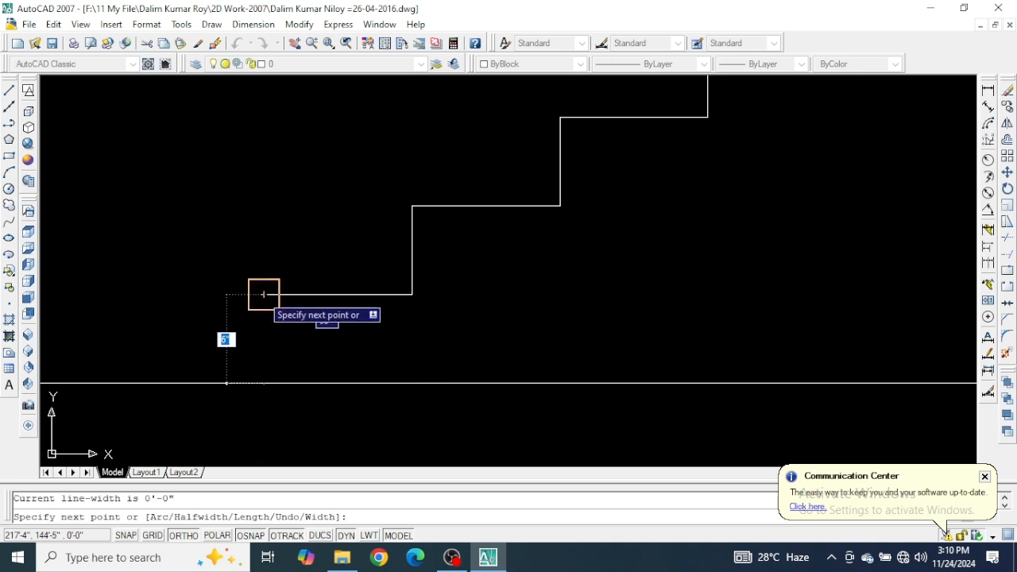
pyautogui.click(264, 294)
pyautogui.click(416, 266)
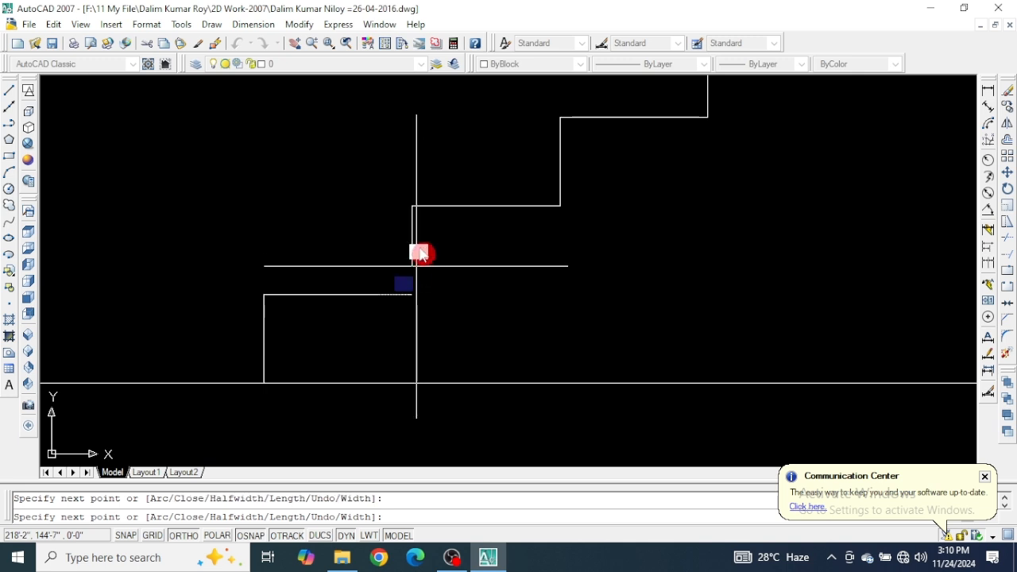
pyautogui.click(411, 207)
pyautogui.click(560, 206)
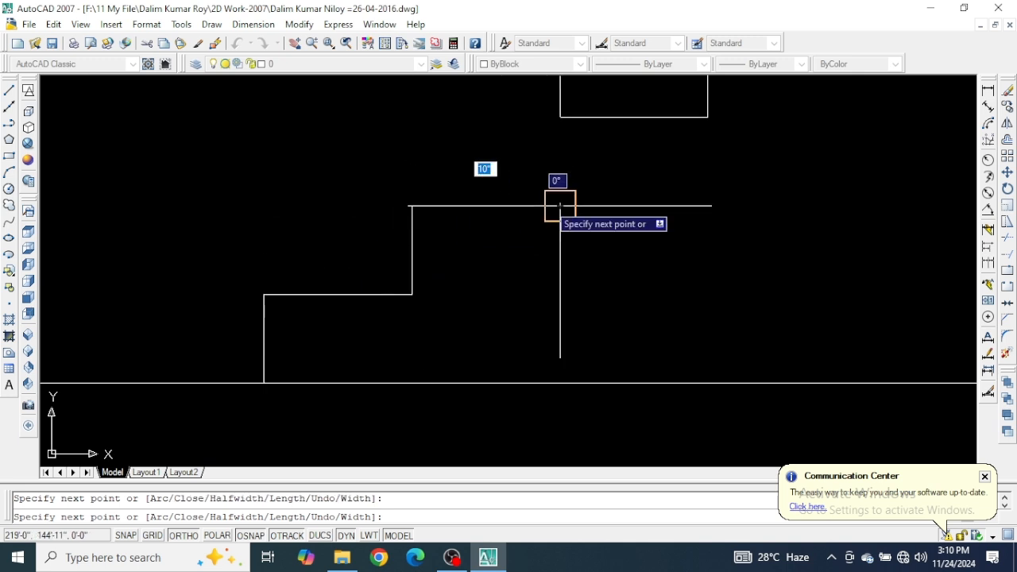
pyautogui.click(560, 117)
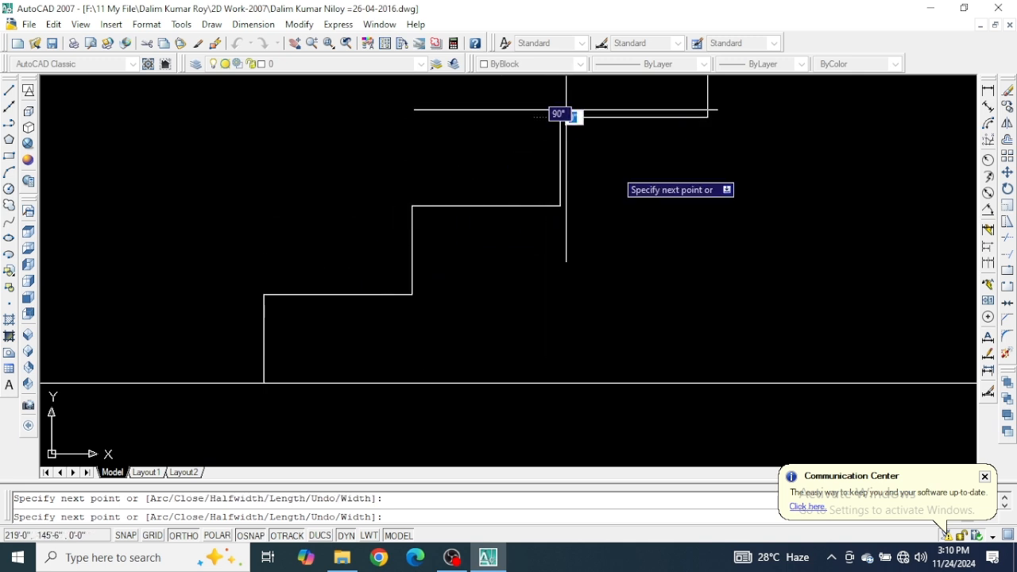
# Continue the polyline along the fourth, fifth and sixth steps to the end of the sixth tread
pyautogui.moveTo(614, 193)
pyautogui.mouseDown(button='middle')
pyautogui.moveTo(456, 313)
pyautogui.moveTo(380, 424)
pyautogui.mouseUp(button='middle')
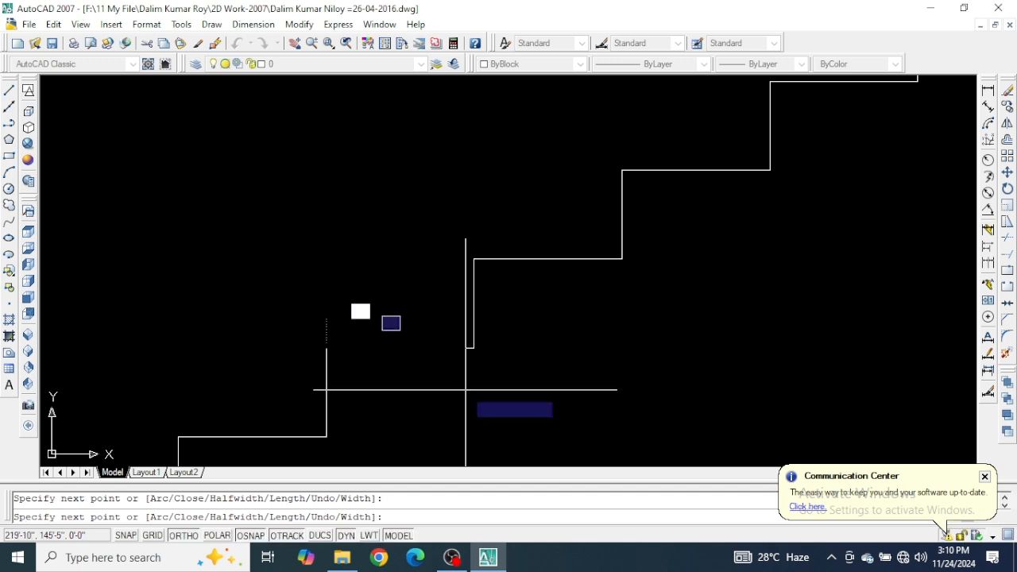
pyautogui.scroll(-2, 466, 390)
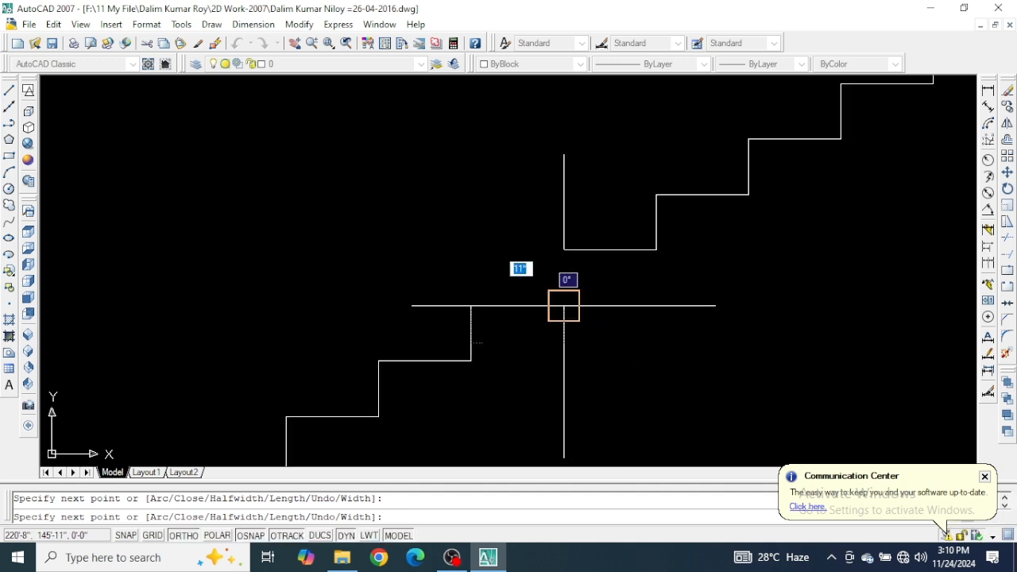
pyautogui.click(564, 306)
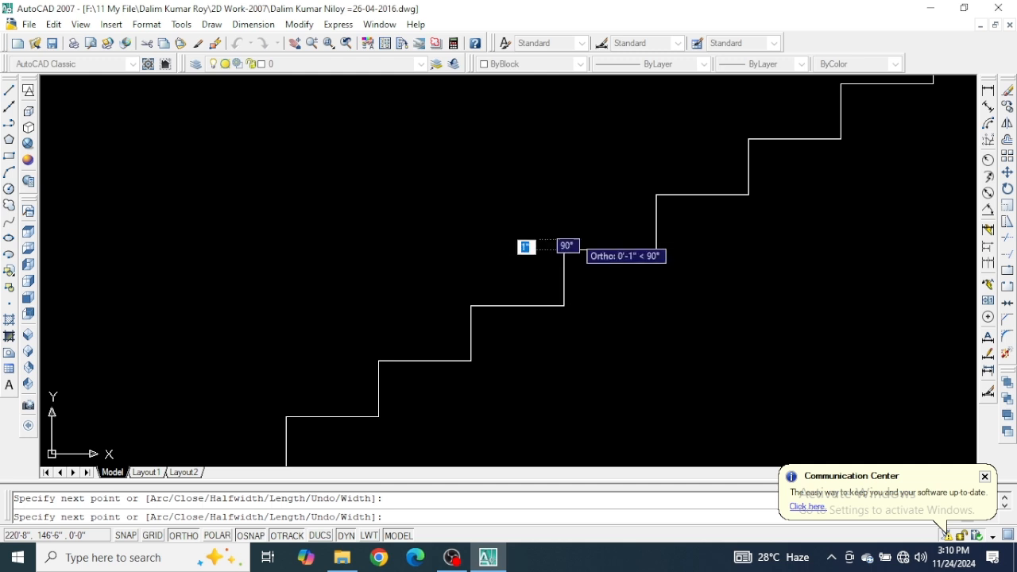
pyautogui.click(569, 250)
pyautogui.click(656, 248)
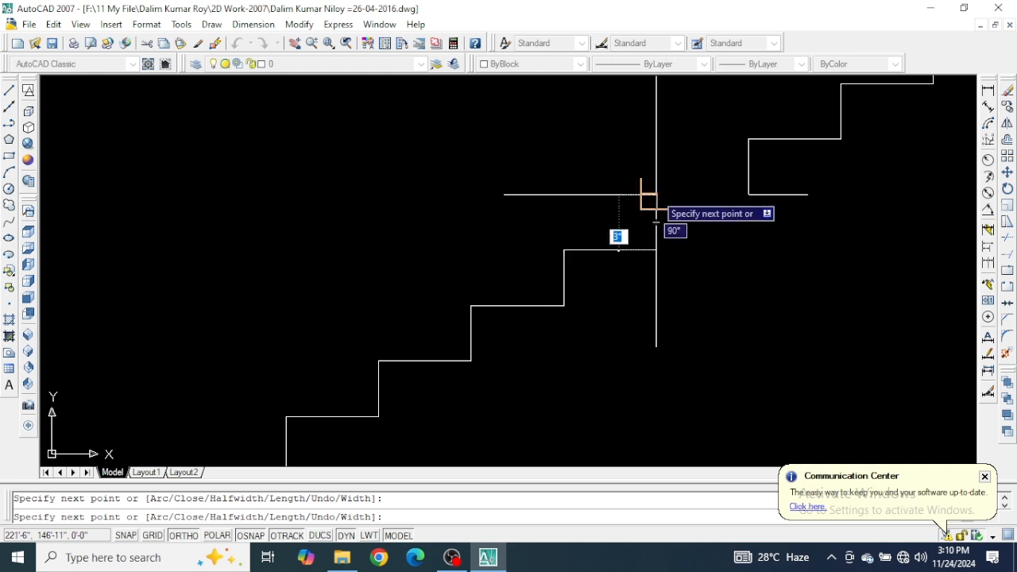
pyautogui.click(656, 194)
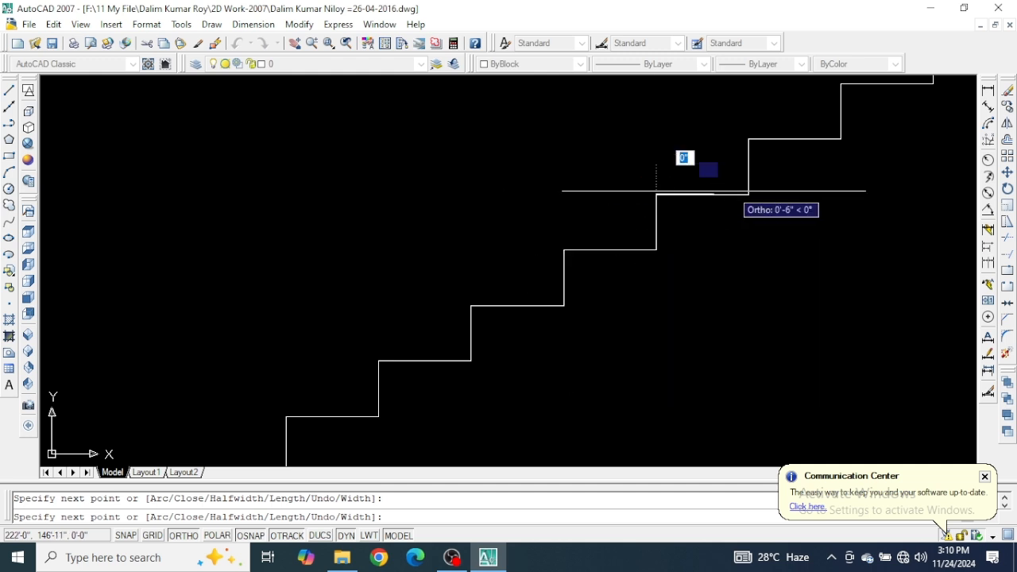
pyautogui.click(744, 193)
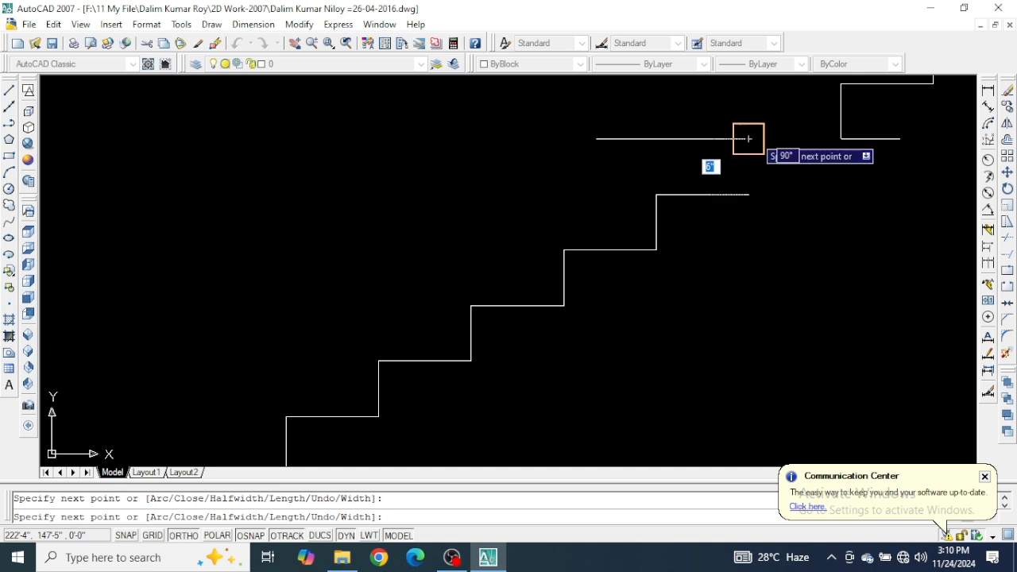
# Extend the polyline over the seventh and eighth steps to the top of the ninth riser
pyautogui.moveTo(671, 132)
pyautogui.mouseDown(button='middle')
pyautogui.moveTo(424, 288)
pyautogui.moveTo(367, 359)
pyautogui.mouseUp(button='middle')
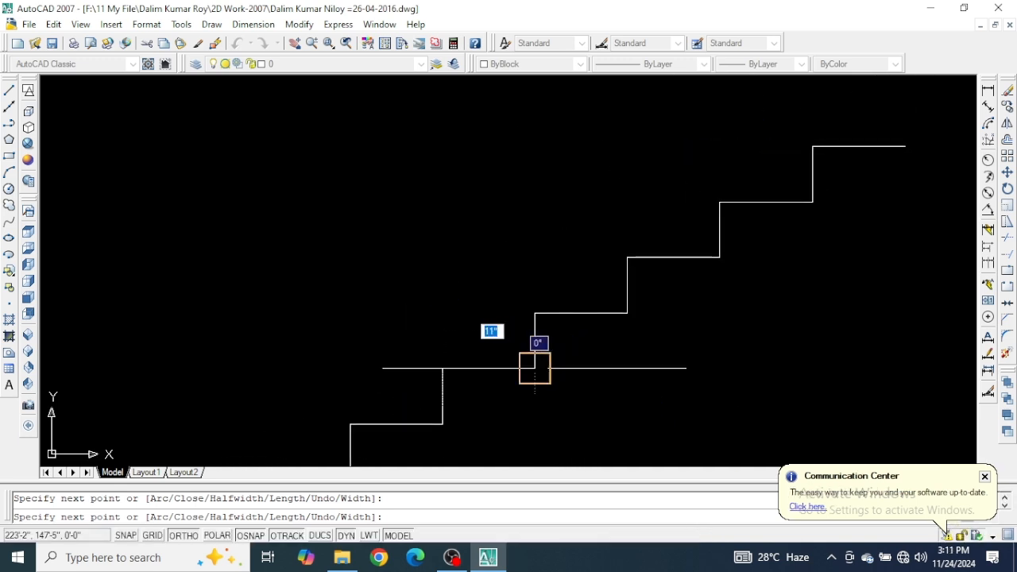
pyautogui.click(535, 368)
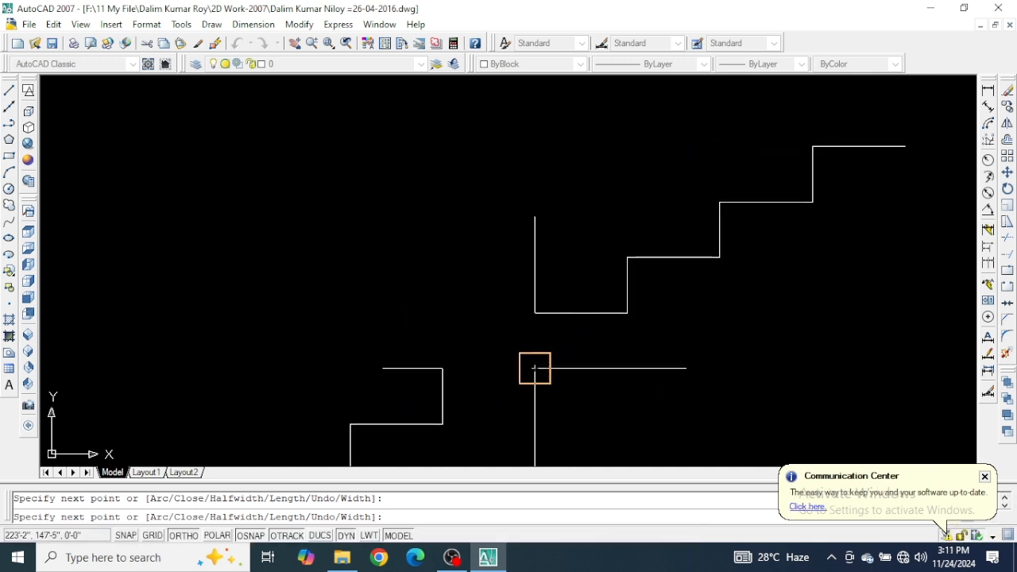
pyautogui.click(535, 312)
pyautogui.click(628, 313)
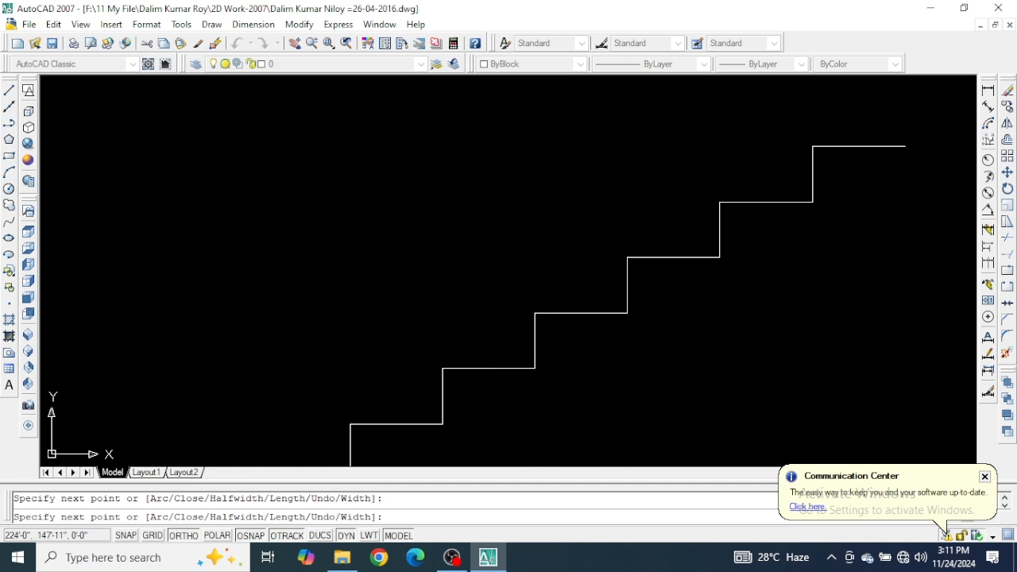
pyautogui.click(628, 258)
# Trace the uppermost steps to the outer end of the top tread and finish the polyline
pyautogui.scroll(2, 627, 259)
pyautogui.moveTo(607, 247); pyautogui.dragTo(533, 137, button='middle')
pyautogui.moveTo(589, 178); pyautogui.dragTo(567, 309, button='middle')
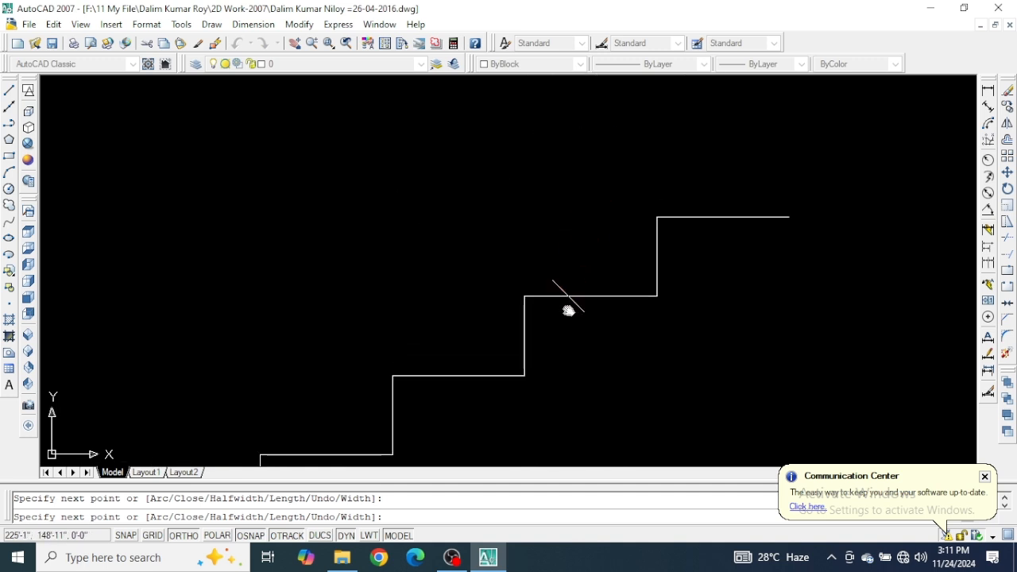
pyautogui.click(656, 296)
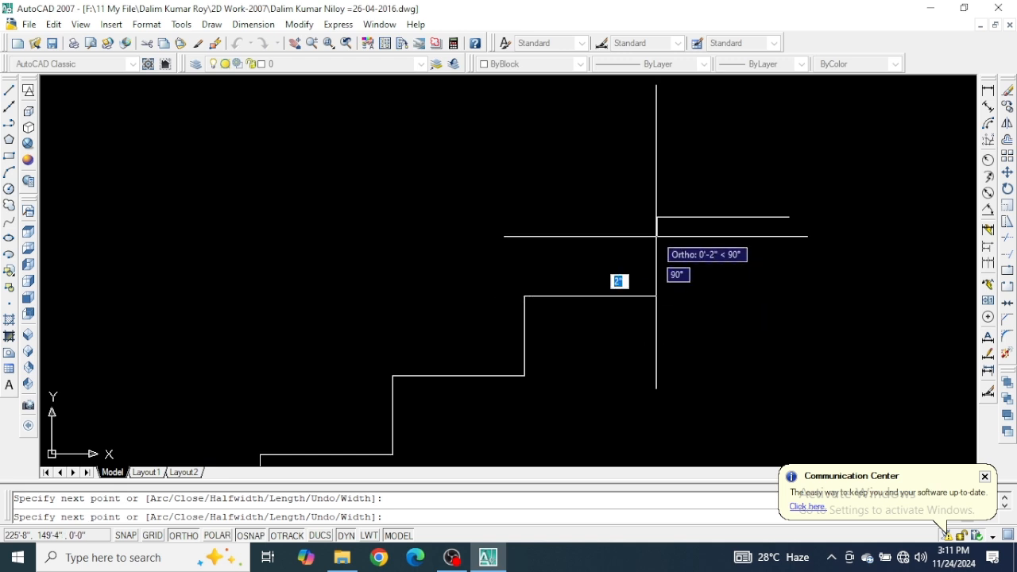
pyautogui.click(657, 216)
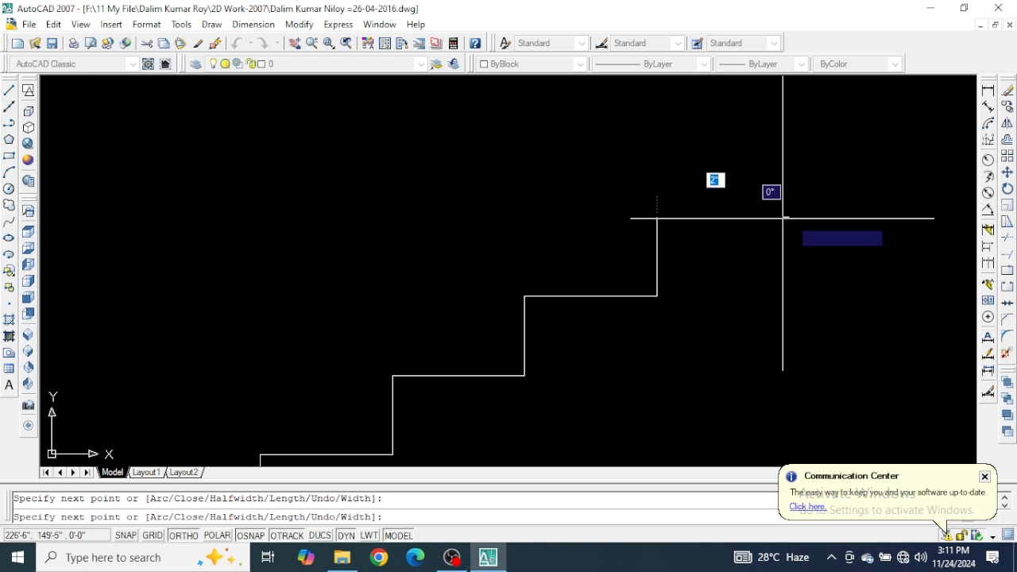
pyautogui.click(788, 217)
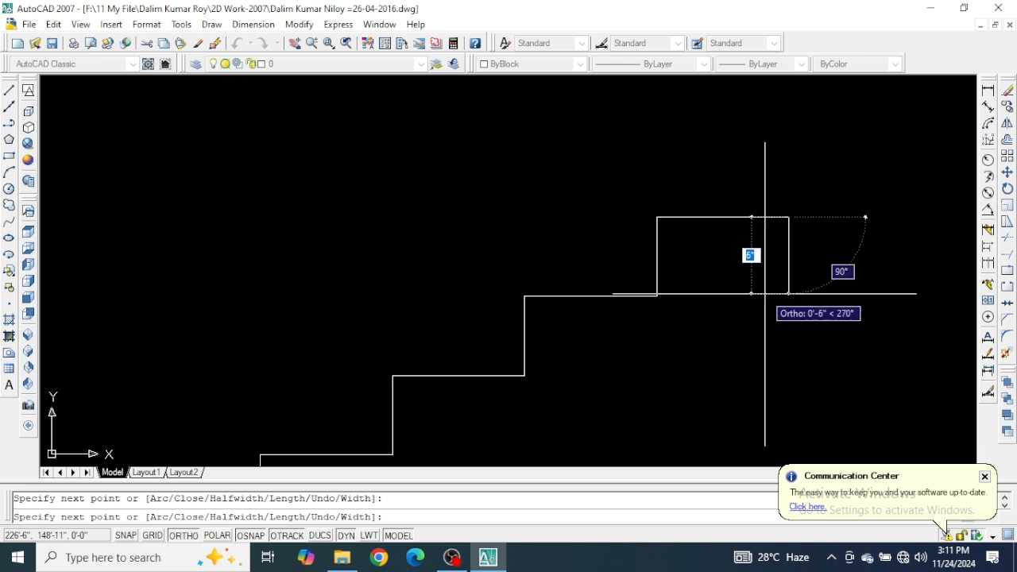
pyautogui.press('Return')
# Select the traced stair profile to check that it is one continuous polyline, and clear the selection
pyautogui.scroll(-3, 763, 231)
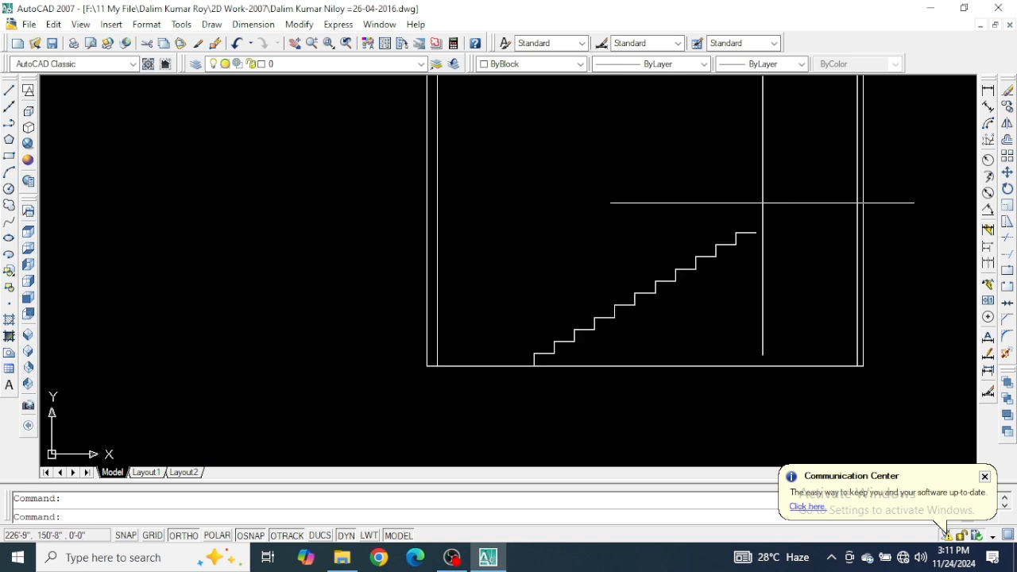
pyautogui.scroll(1, 761, 227)
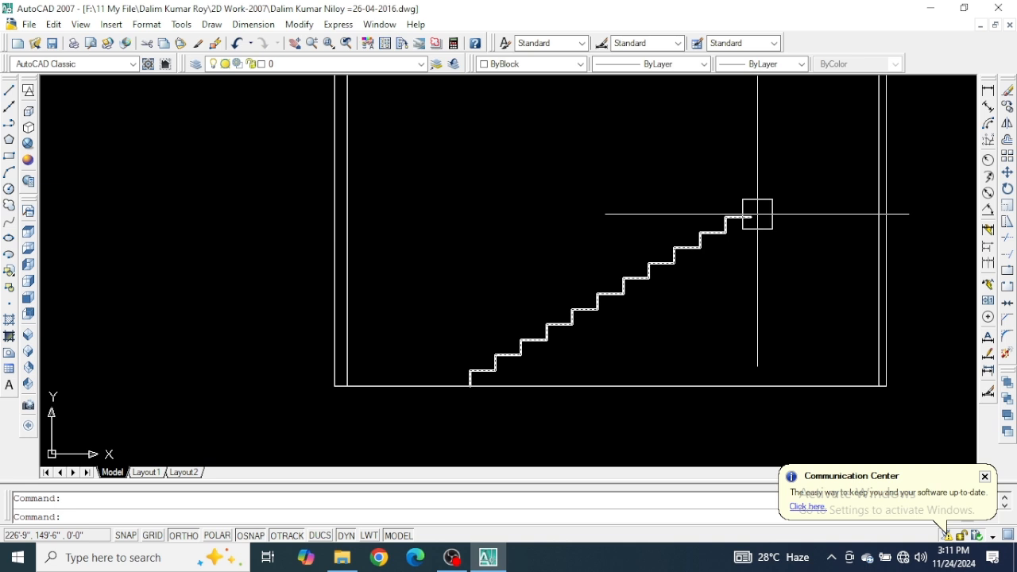
pyautogui.click(757, 214)
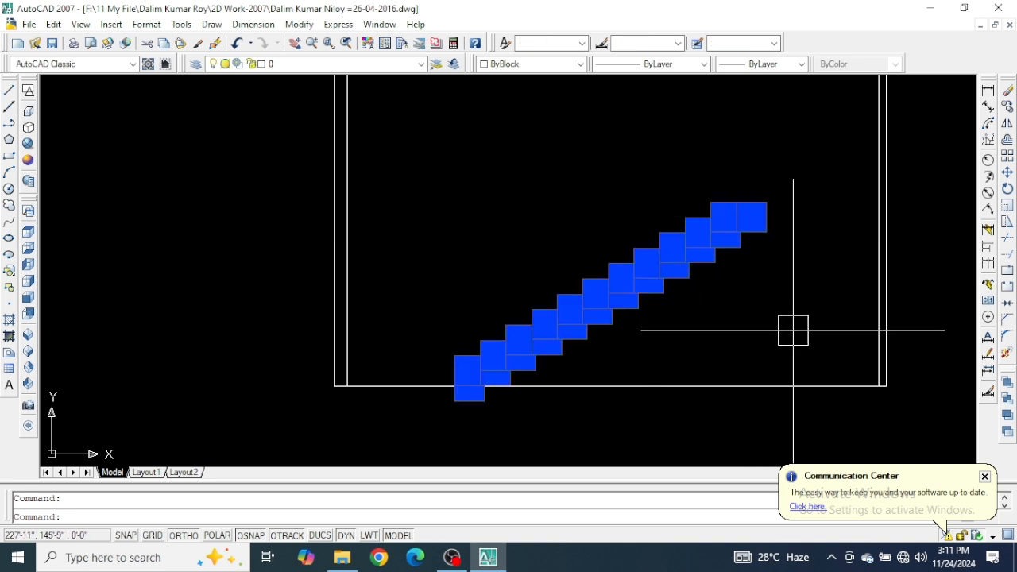
pyautogui.press('Escape')
pyautogui.scroll(2, 676, 336)
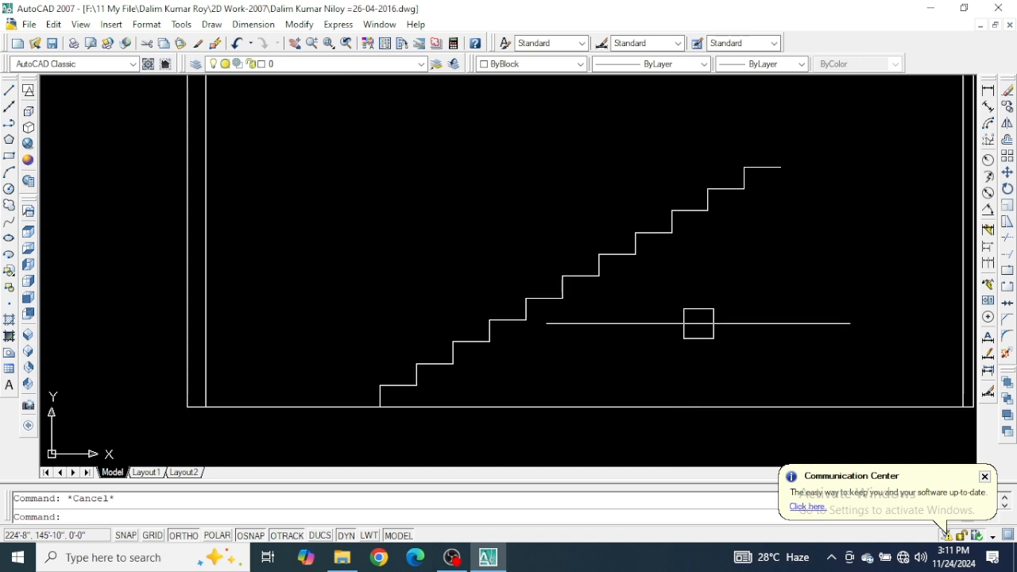
# Mirror the stair polyline about a horizontal line through the outer end of the top tread, keeping the original
pyautogui.moveTo(697, 322); pyautogui.dragTo(647, 334, button='middle')
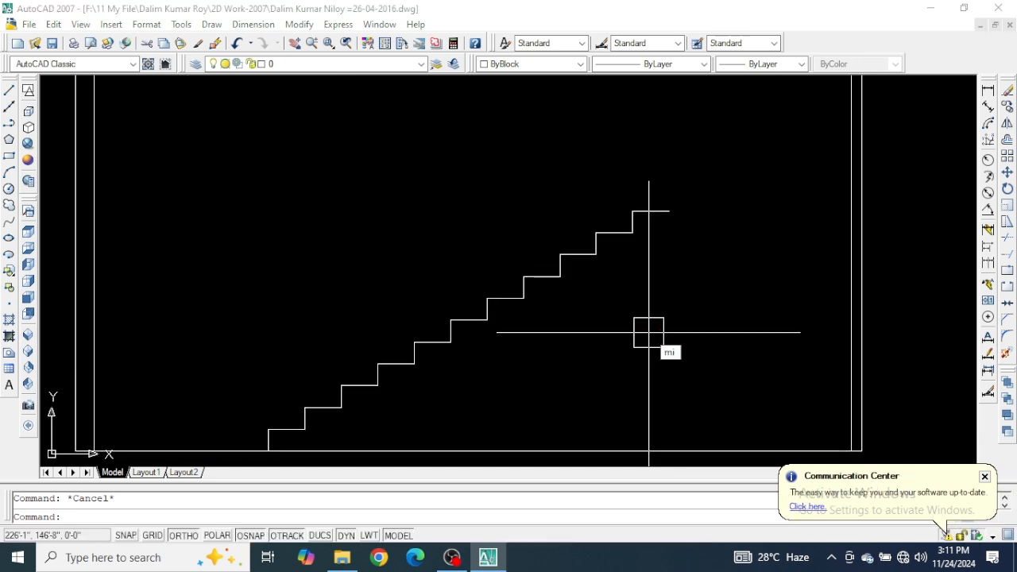
pyautogui.write('mi')
pyautogui.press('Return')
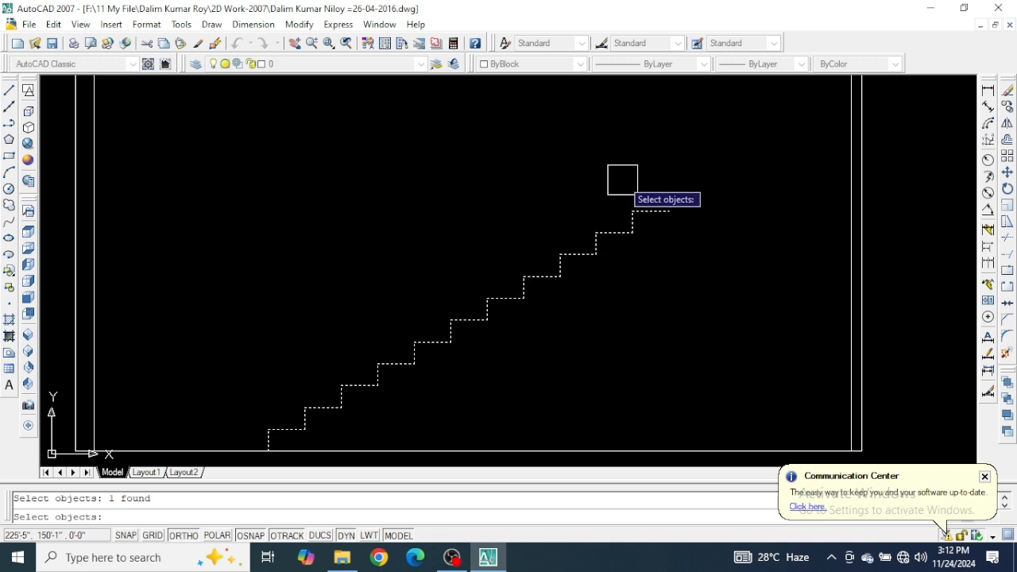
pyautogui.press('Return')
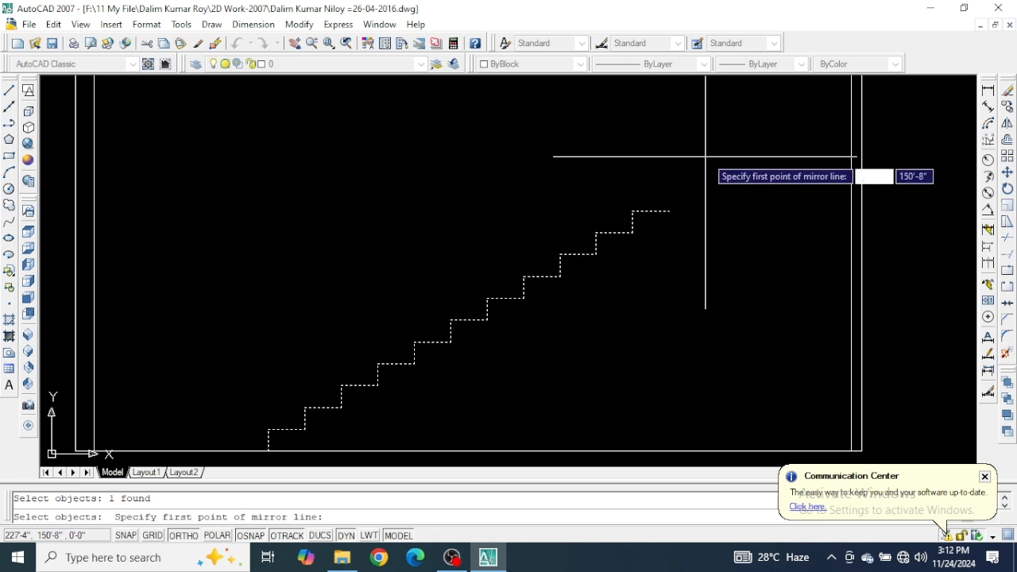
pyautogui.click(669, 211)
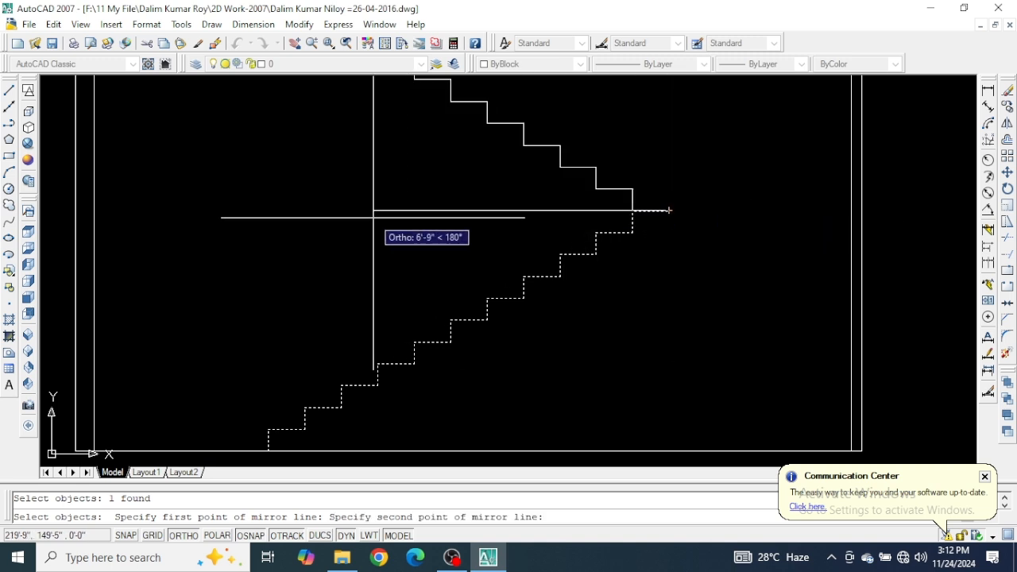
pyautogui.scroll(-2, 373, 217)
pyautogui.moveTo(336, 214); pyautogui.dragTo(367, 294, button='middle')
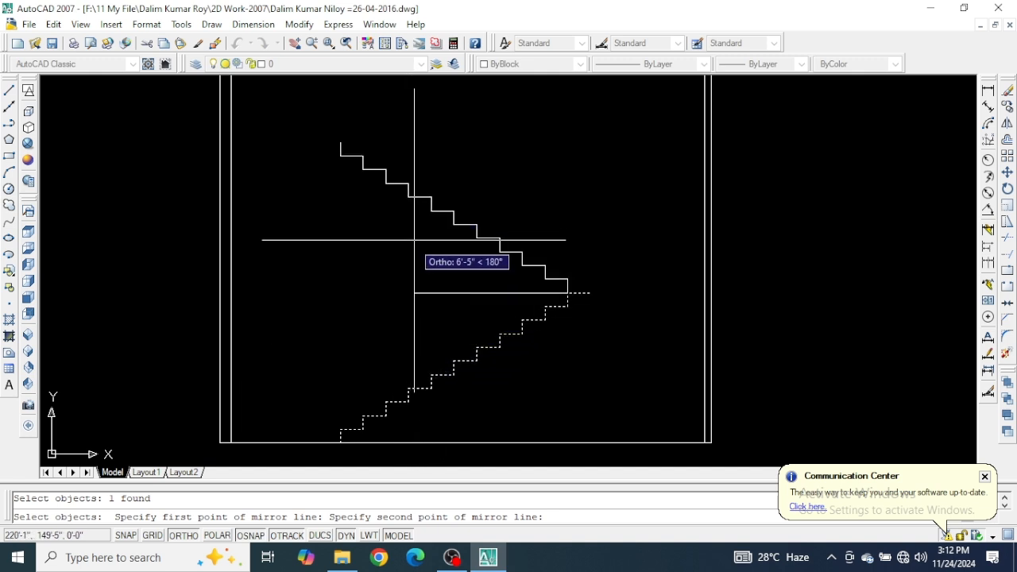
pyautogui.click(416, 293)
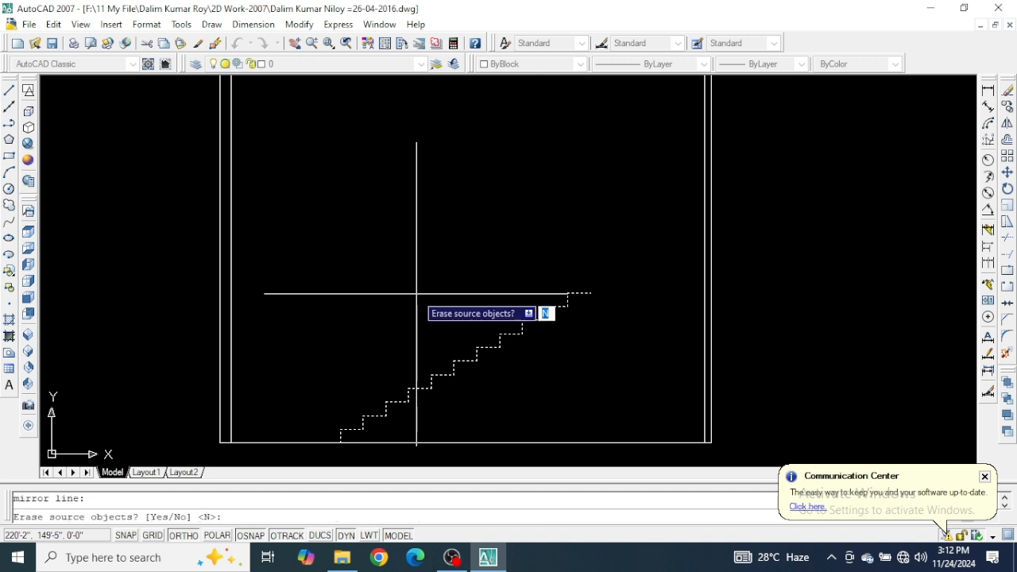
pyautogui.press('Return')
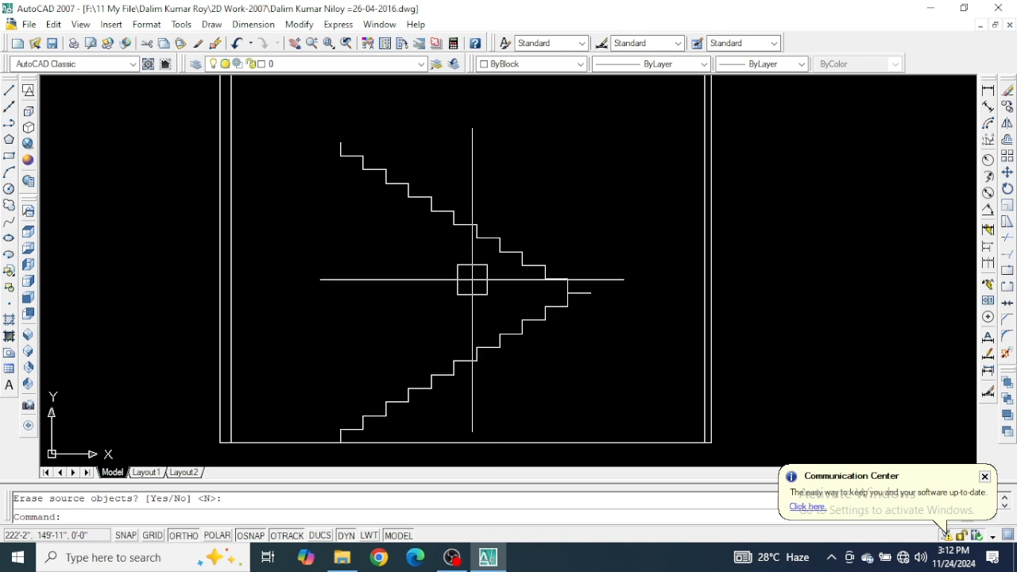
pyautogui.scroll(2, 587, 299)
pyautogui.scroll(2, 587, 299)
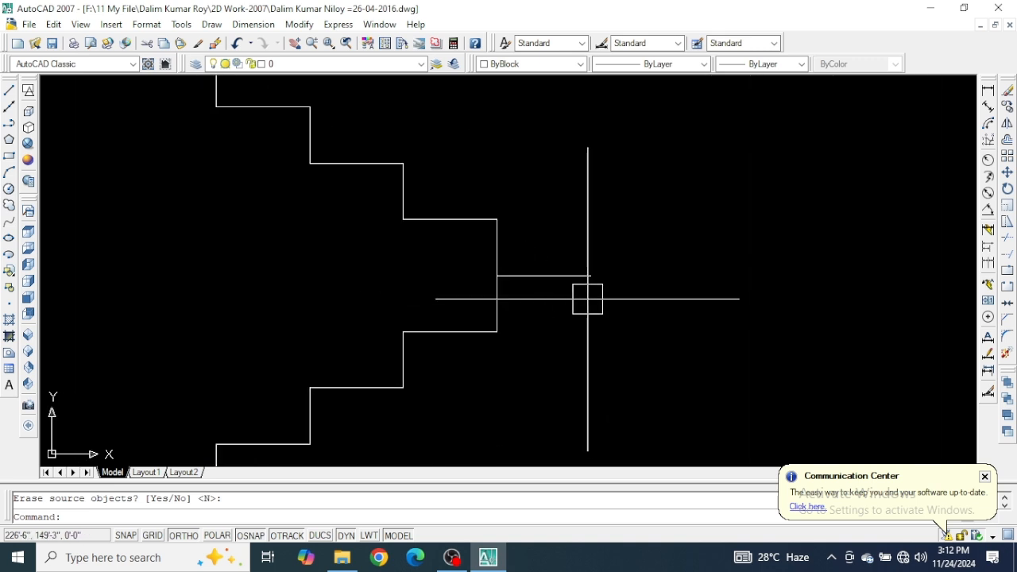
# Draw the mid-landing line from the middle of the riser where the two flights meet horizontally to the inner face of the right wall
pyautogui.scroll(-3, 620, 289)
pyautogui.scroll(2, 607, 280)
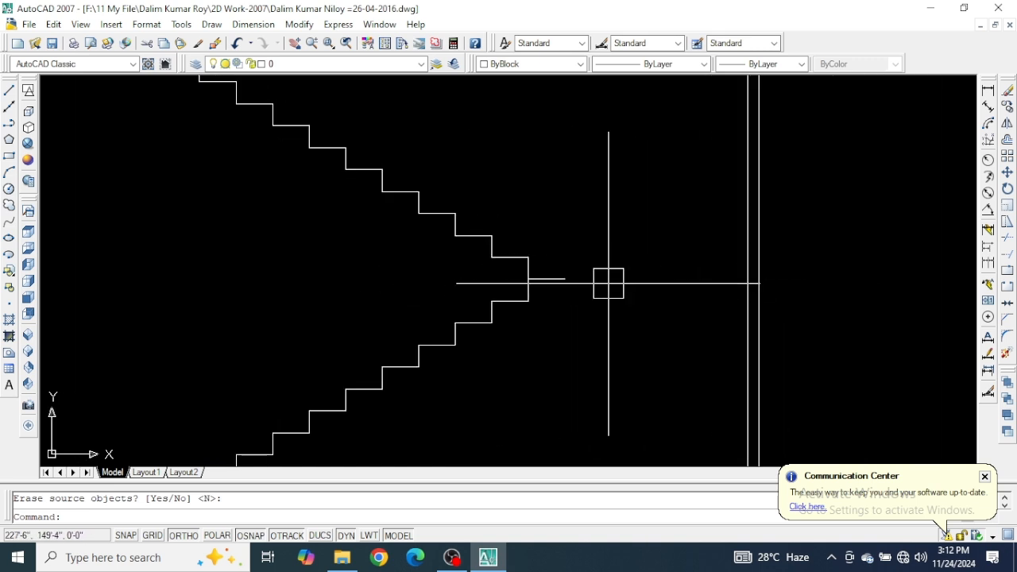
pyautogui.scroll(2, 593, 283)
pyautogui.write('l')
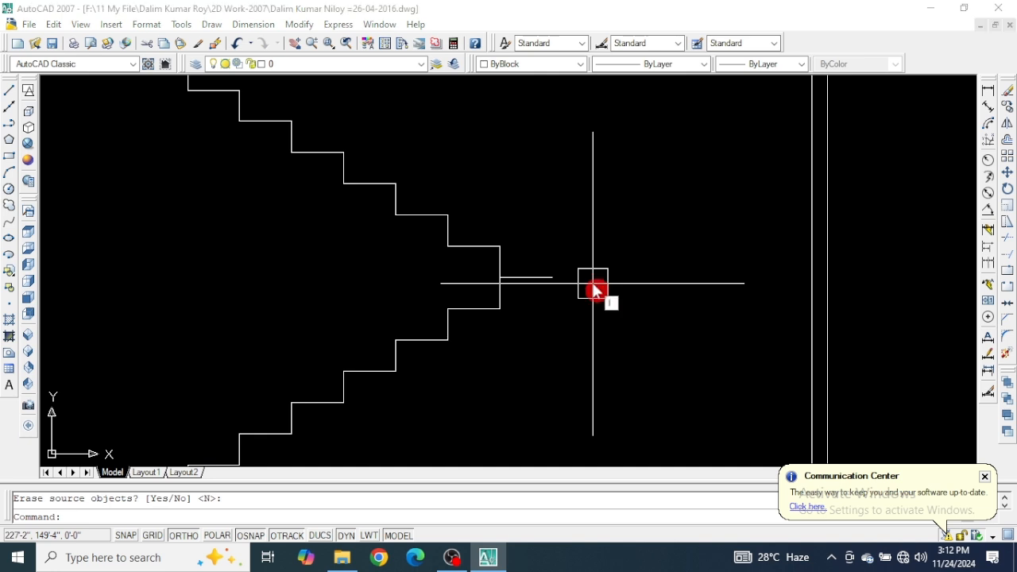
pyautogui.press('Return')
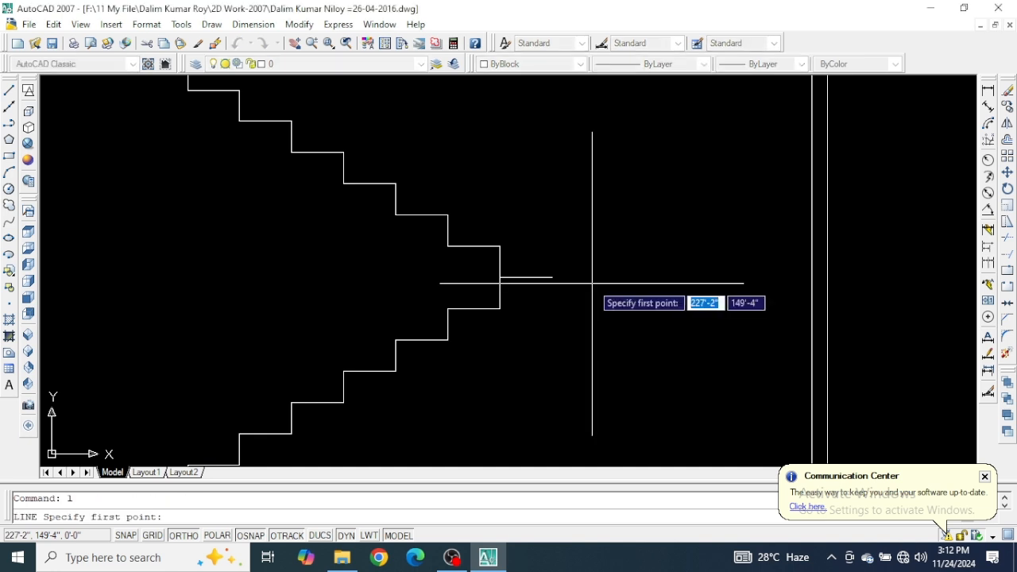
pyautogui.scroll(3, 592, 282)
pyautogui.scroll(-2, 557, 261)
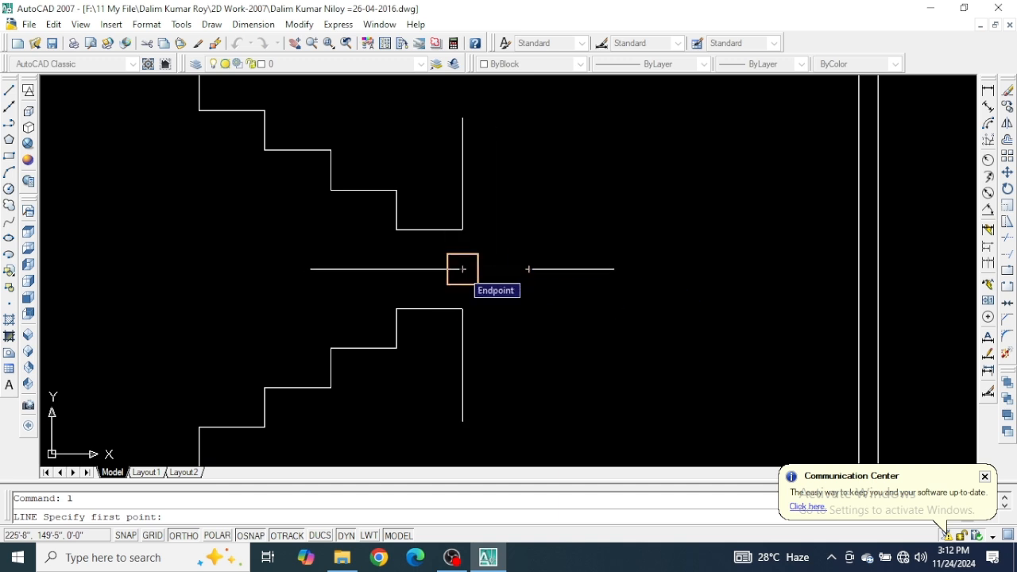
pyautogui.click(463, 269)
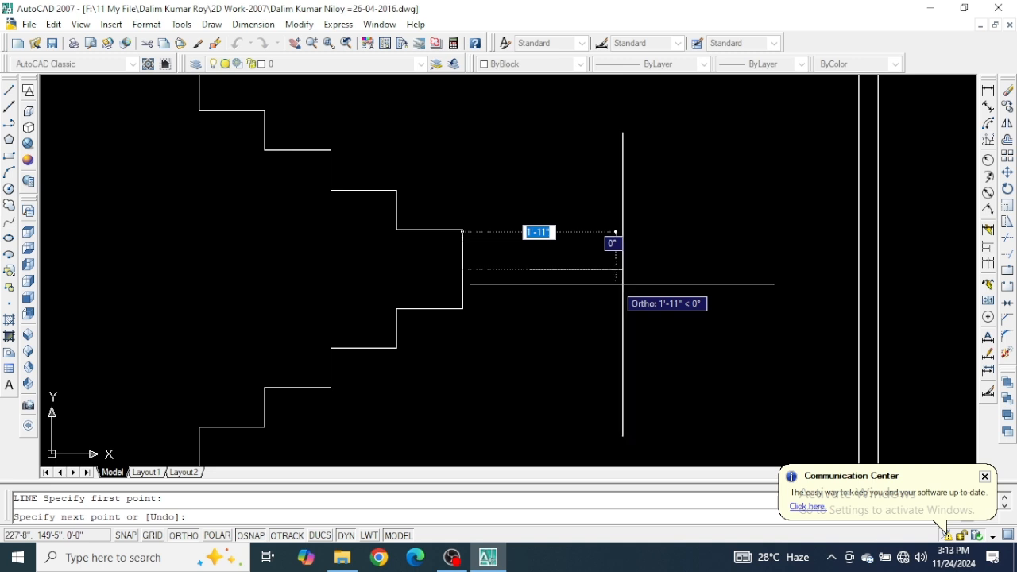
pyautogui.click(858, 270)
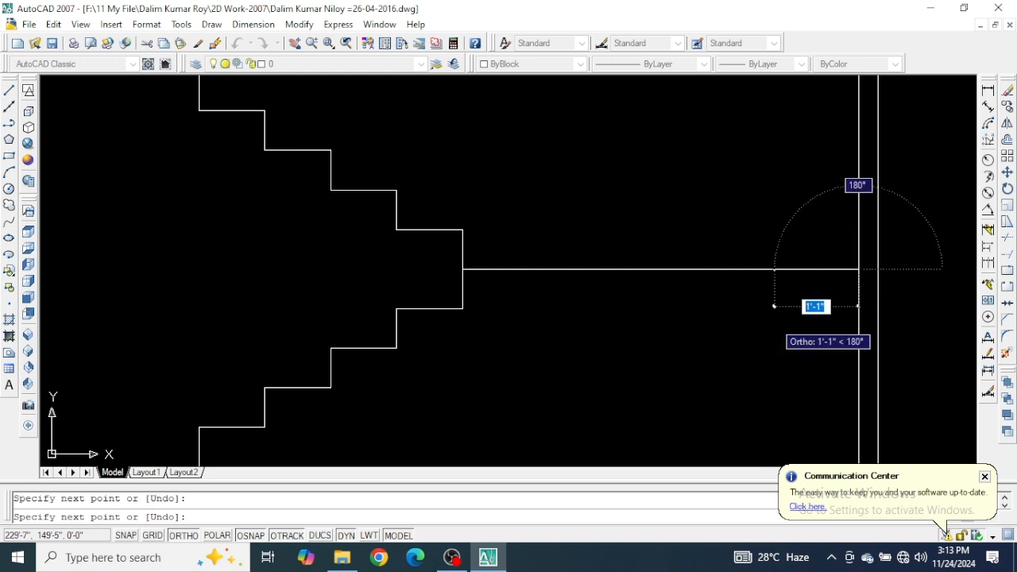
pyautogui.press('Return')
# Draw a 4' horizontal landing line from the top end of the upper flight to the inner face of the left wall
pyautogui.scroll(-6, 739, 230)
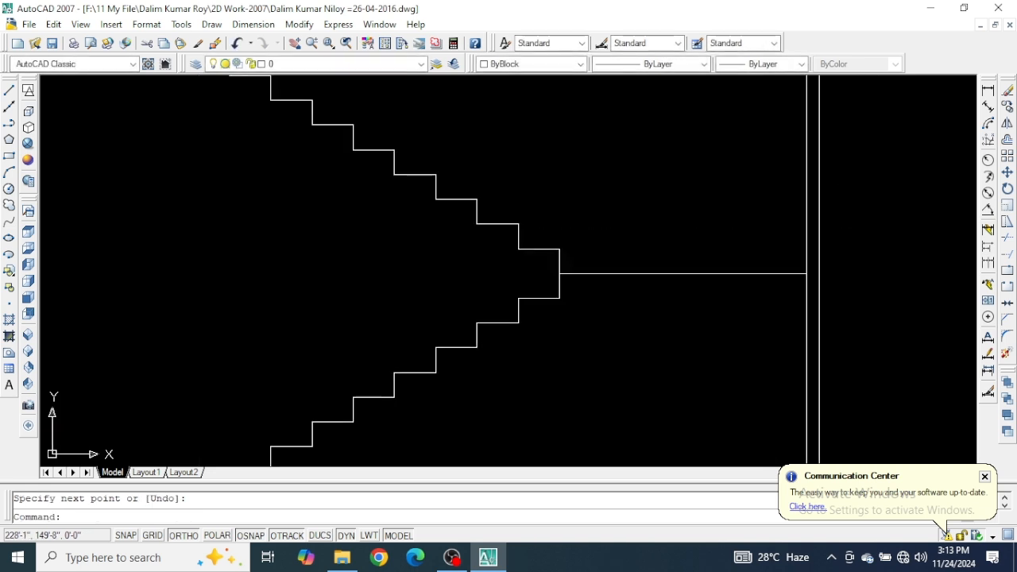
pyautogui.moveTo(430, 225); pyautogui.dragTo(513, 318, button='middle')
pyautogui.scroll(5, 481, 225)
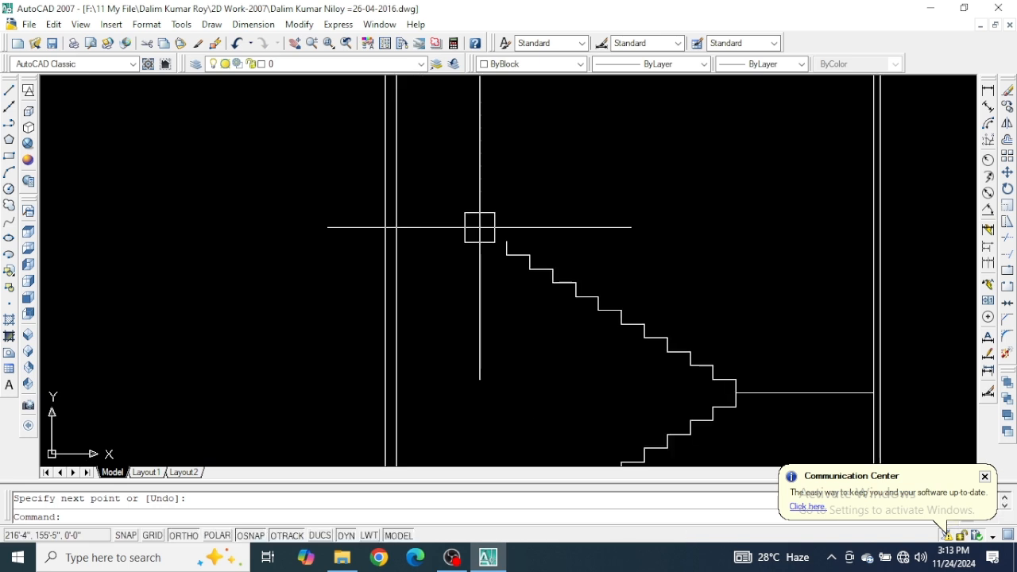
pyautogui.click(464, 272)
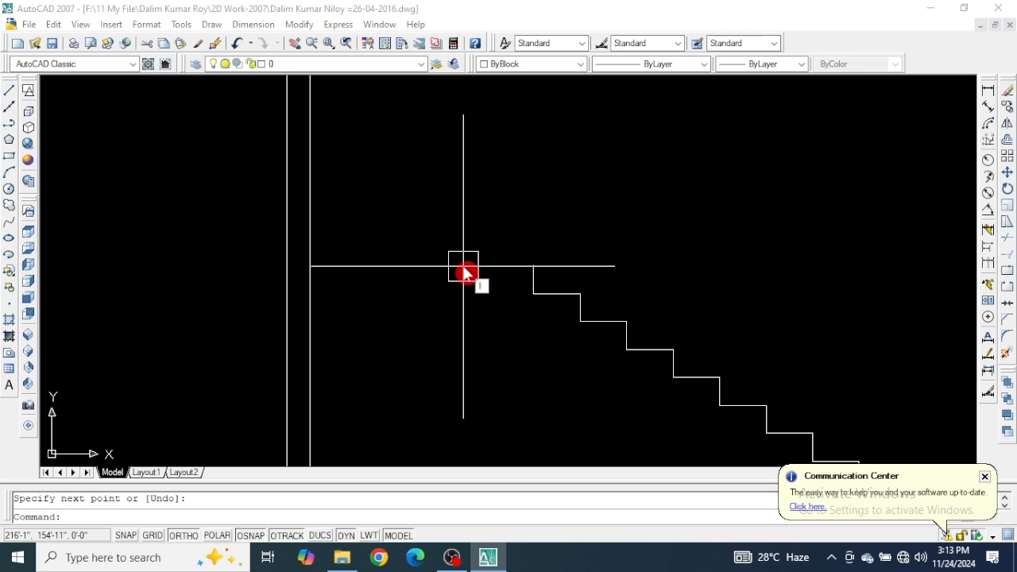
pyautogui.write('l')
pyautogui.press('Return')
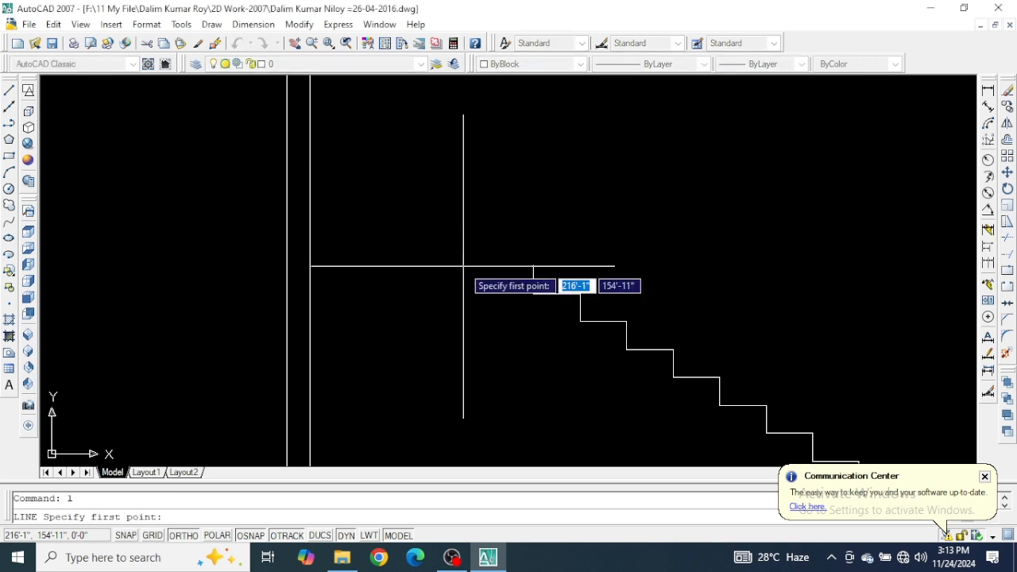
pyautogui.scroll(2, 509, 224)
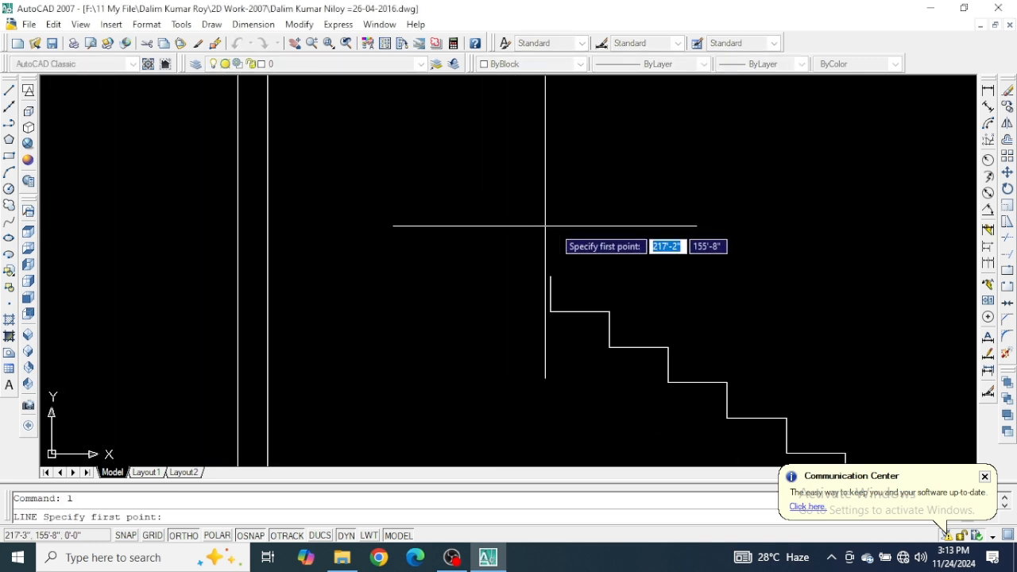
pyautogui.click(551, 276)
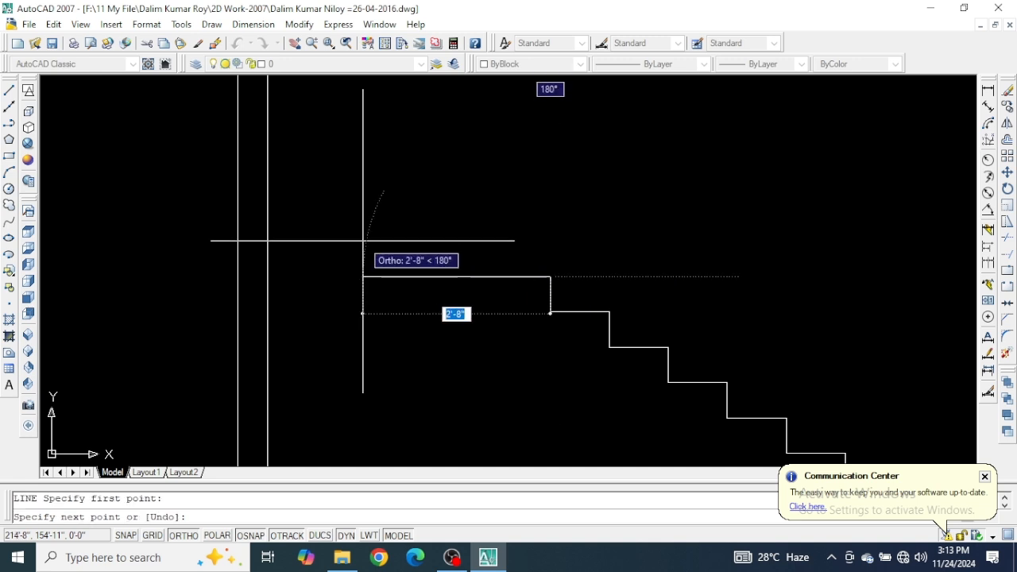
pyautogui.write('4')
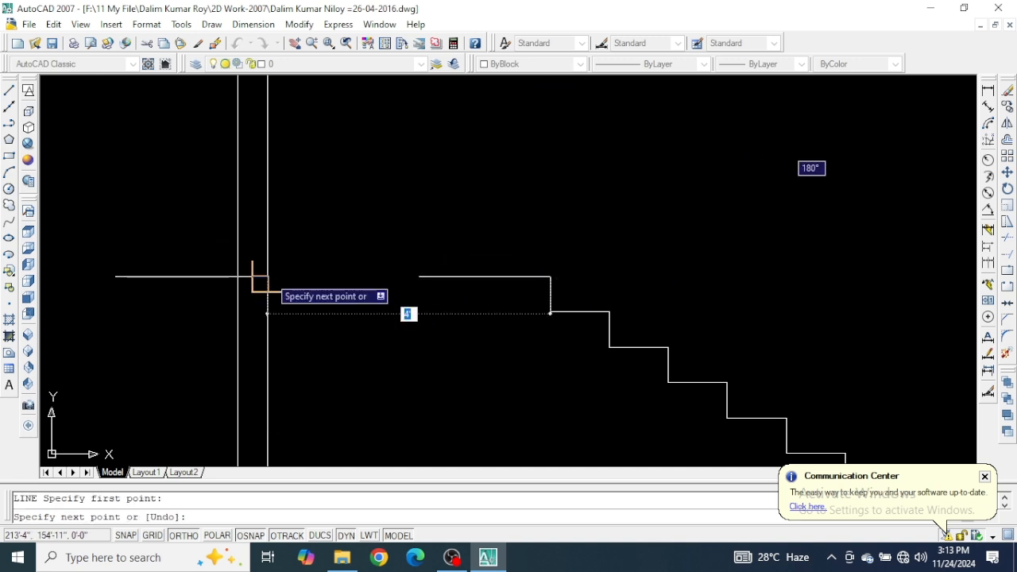
pyautogui.press('Return')
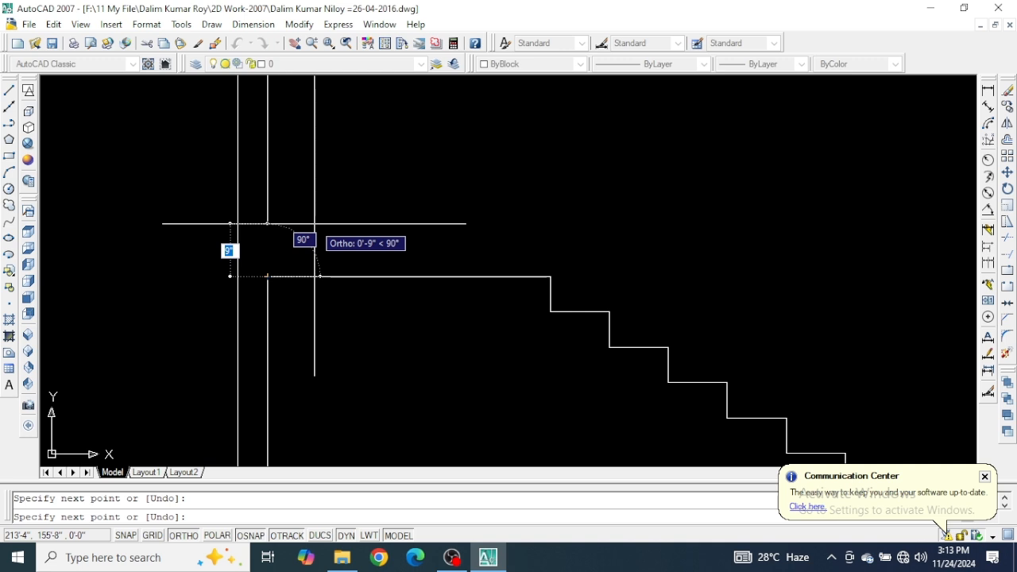
pyautogui.press('Return')
# Start an offset for the upper landing line at the head of the second flight
pyautogui.scroll(-3, 311, 228)
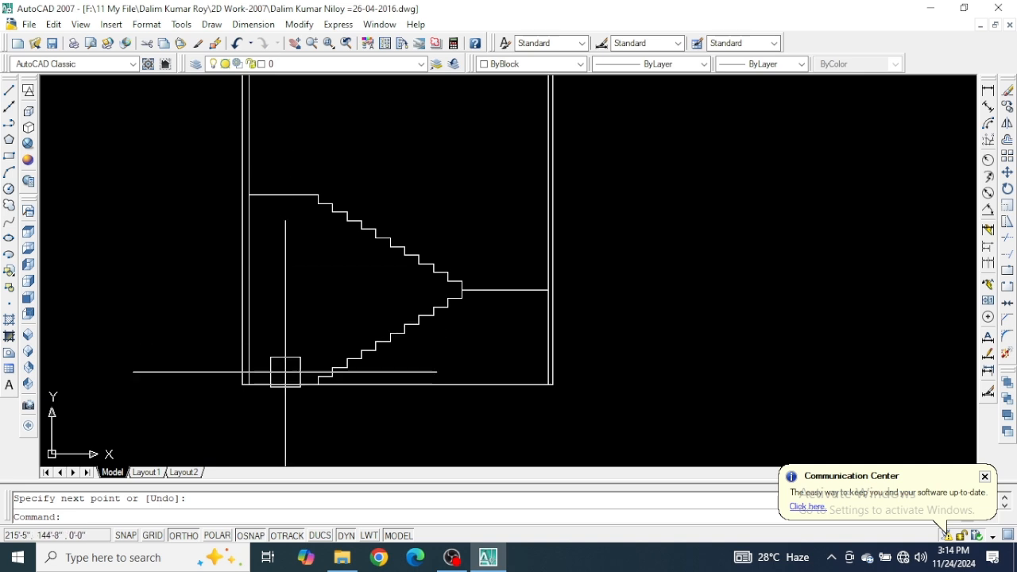
pyautogui.scroll(2, 269, 212)
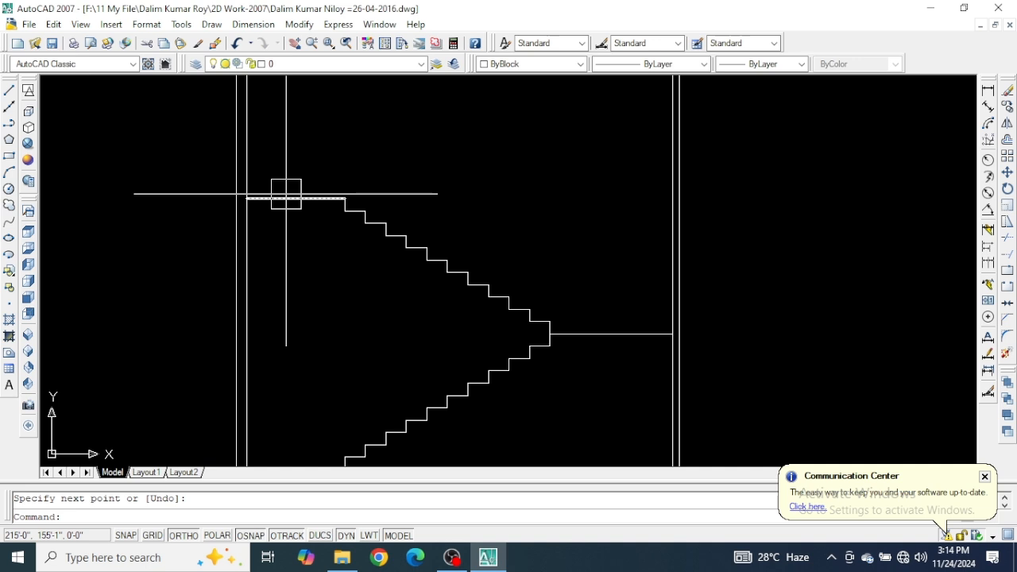
pyautogui.scroll(2, 396, 254)
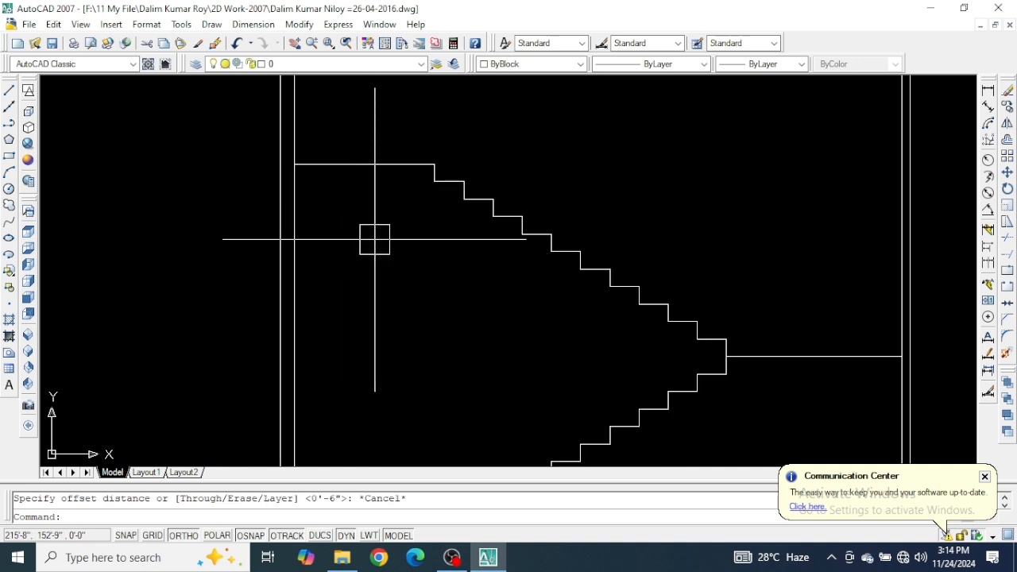
pyautogui.write('o')
pyautogui.press('Return')
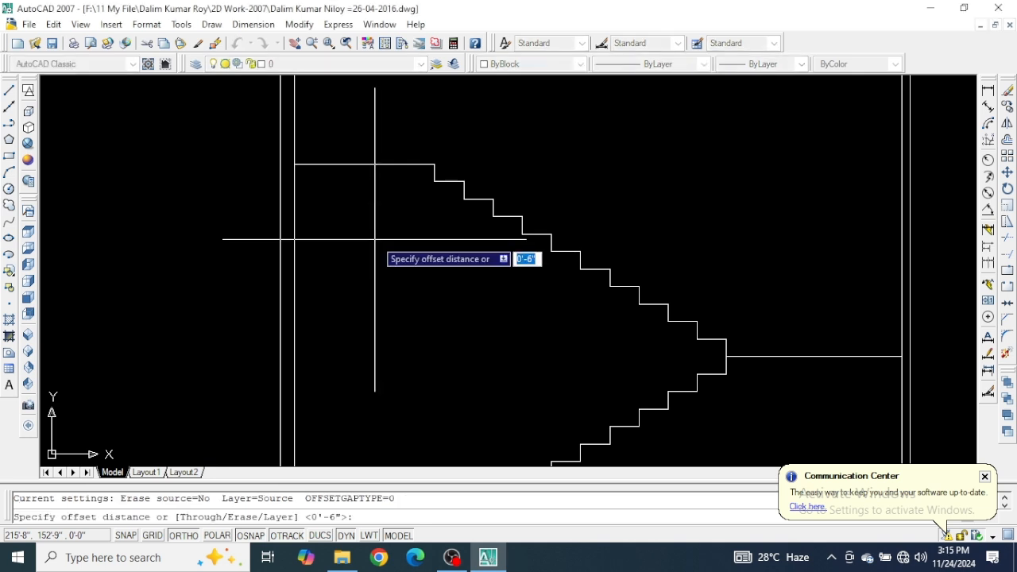
pyautogui.scroll(2, 432, 187)
pyautogui.scroll(2, 429, 195)
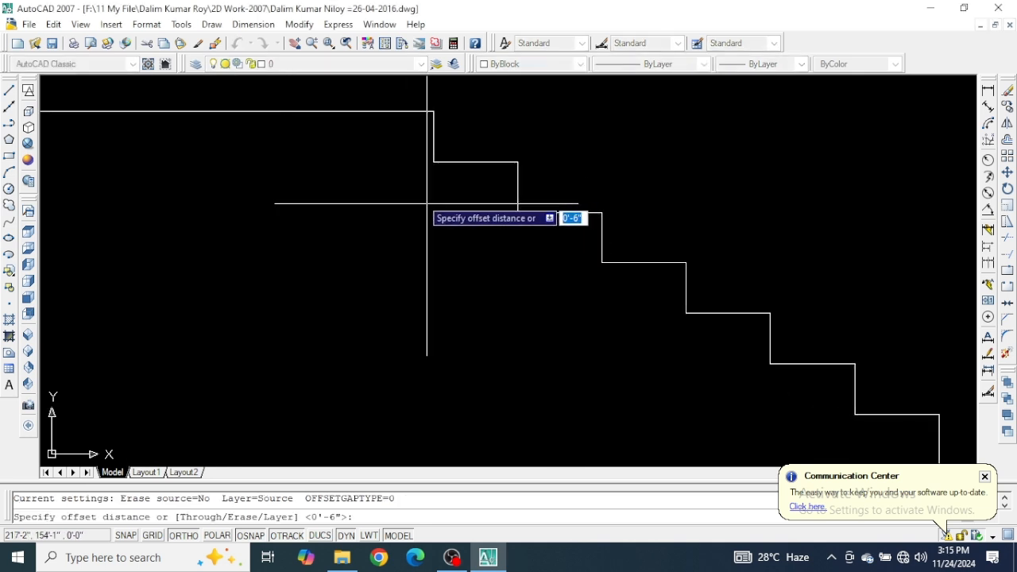
pyautogui.scroll(-3, 424, 211)
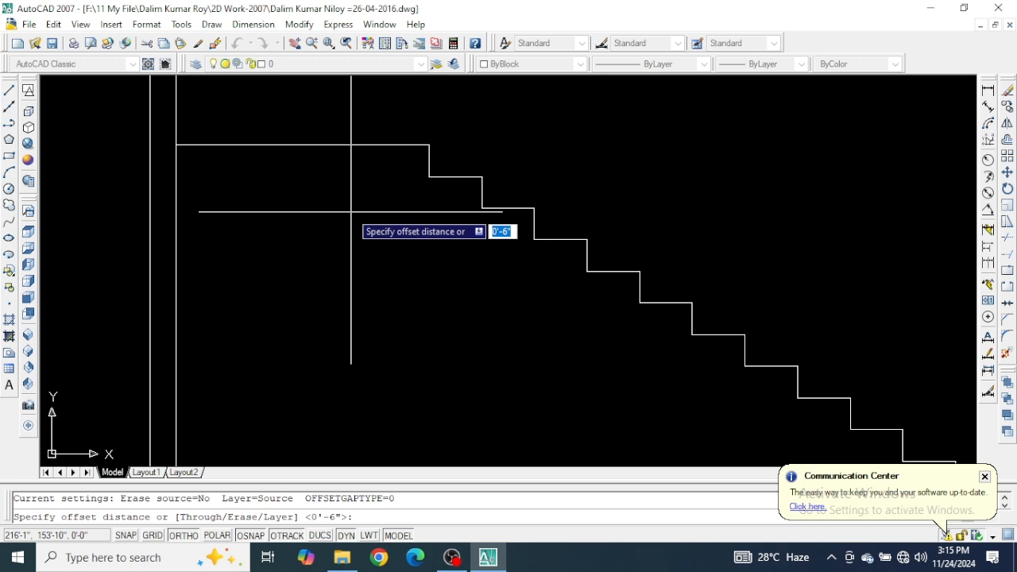
# Offset the upper landing's top line 6" downward to form the landing slab's underside
pyautogui.write('6')
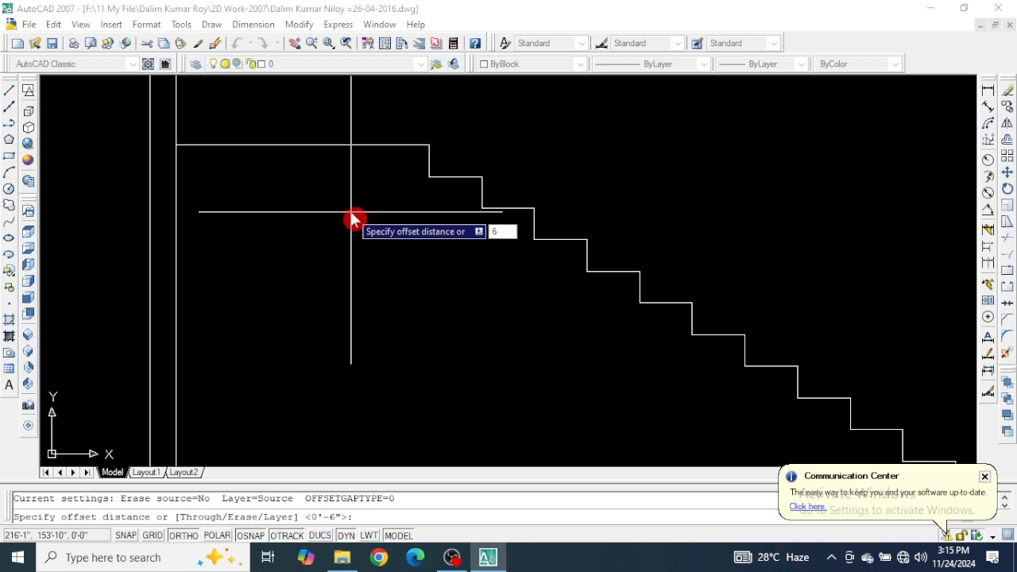
pyautogui.press('Return')
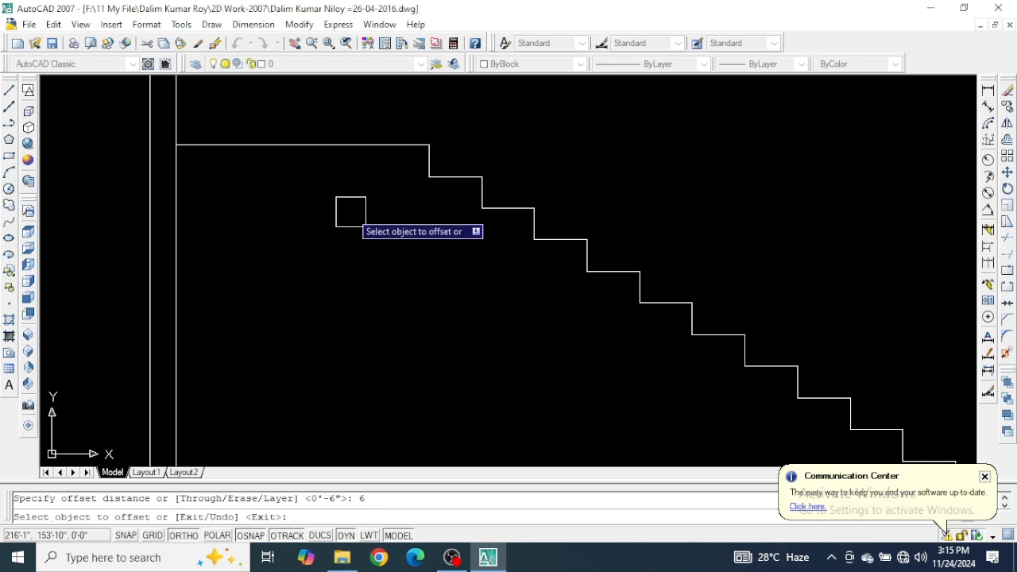
pyautogui.click(310, 145)
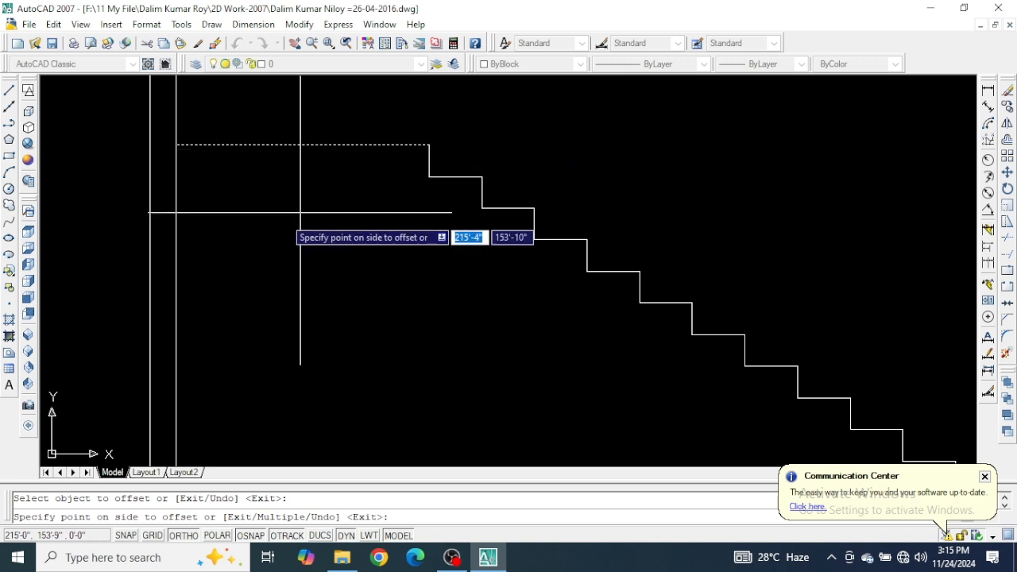
pyautogui.click(328, 246)
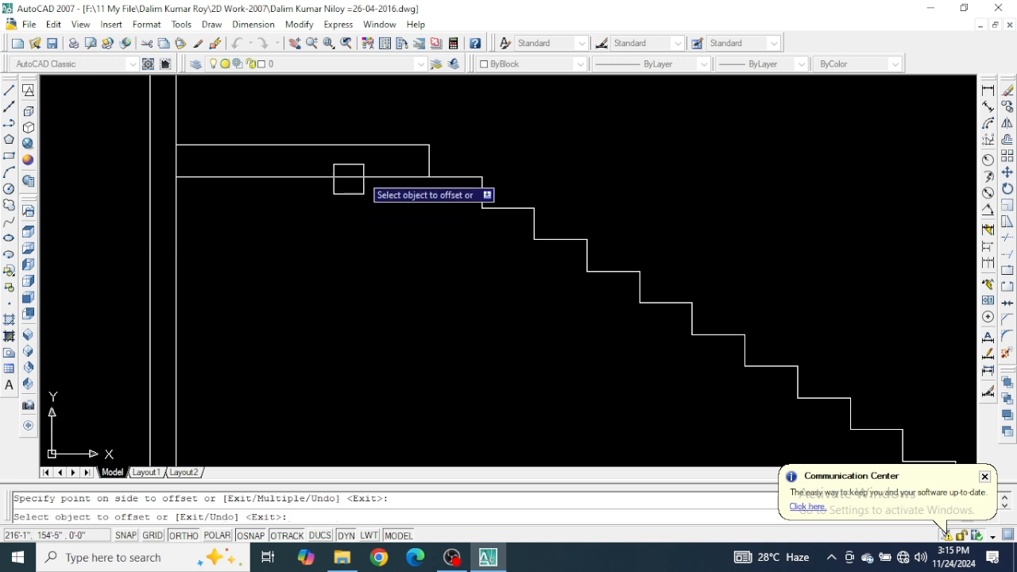
# Offset the mid-landing's line 6" downward as its slab underside and save the drawing
pyautogui.scroll(-5, 370, 155)
pyautogui.scroll(5, 477, 226)
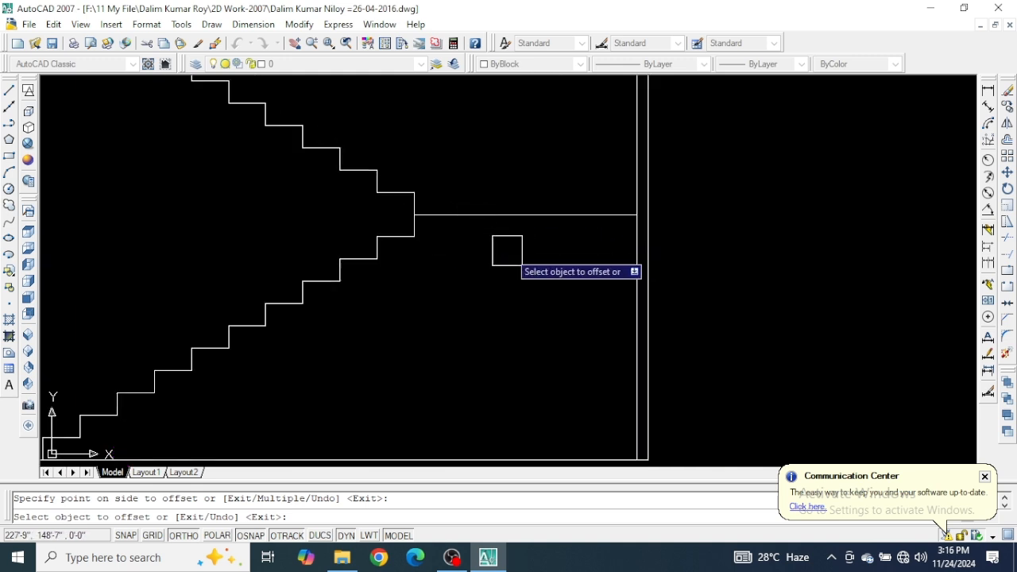
pyautogui.click(543, 215)
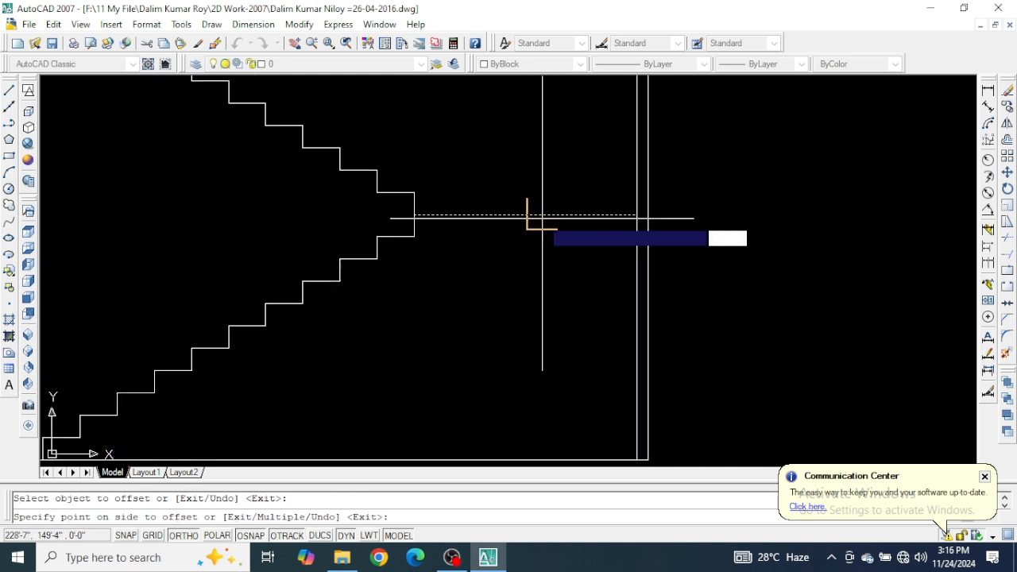
pyautogui.click(543, 292)
pyautogui.scroll(-2, 543, 291)
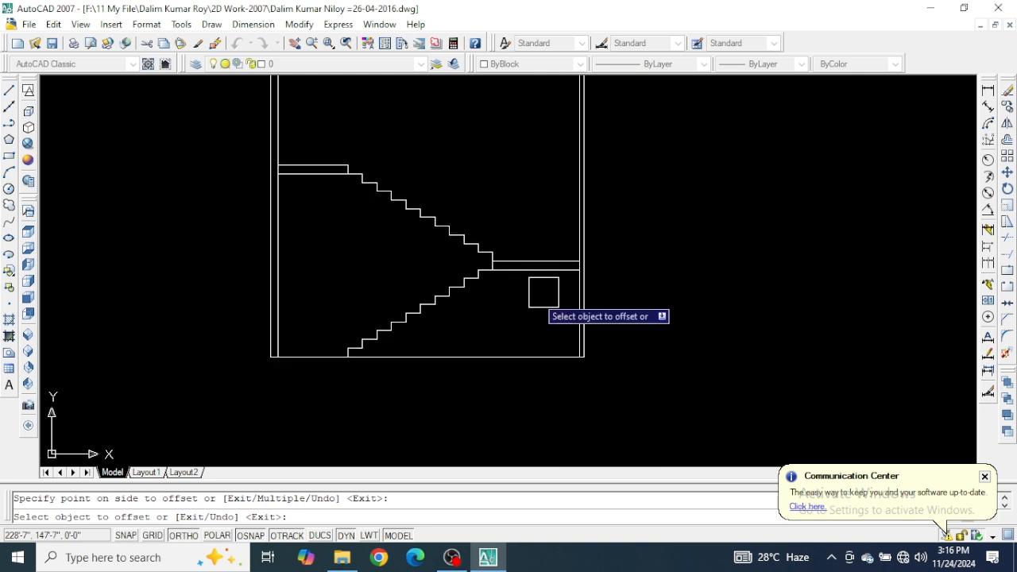
pyautogui.scroll(2, 529, 275)
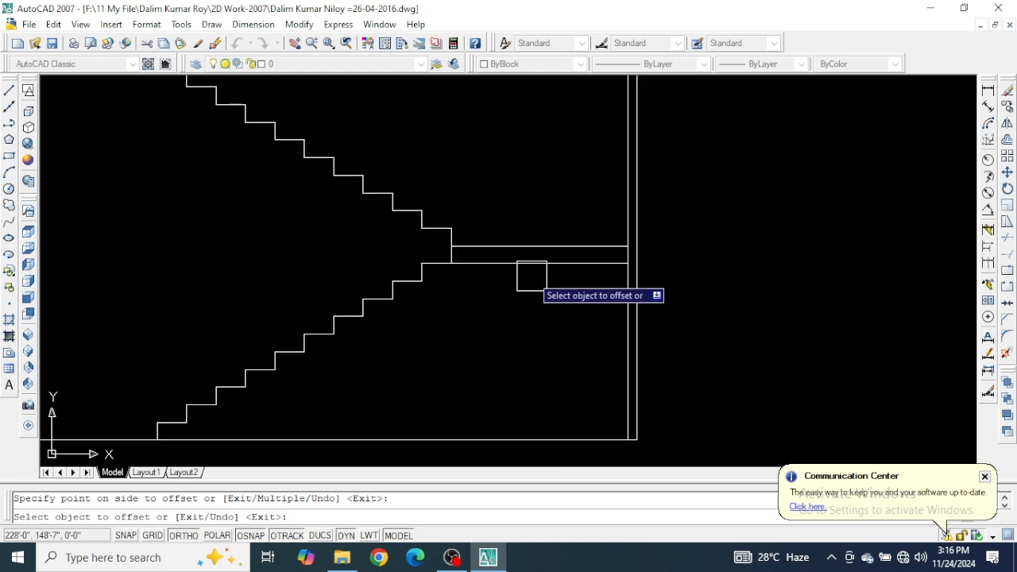
pyautogui.moveTo(319, 240); pyautogui.dragTo(480, 208, button='middle')
pyautogui.scroll(-2, 480, 227)
pyautogui.hotkey('ctrl', 's')
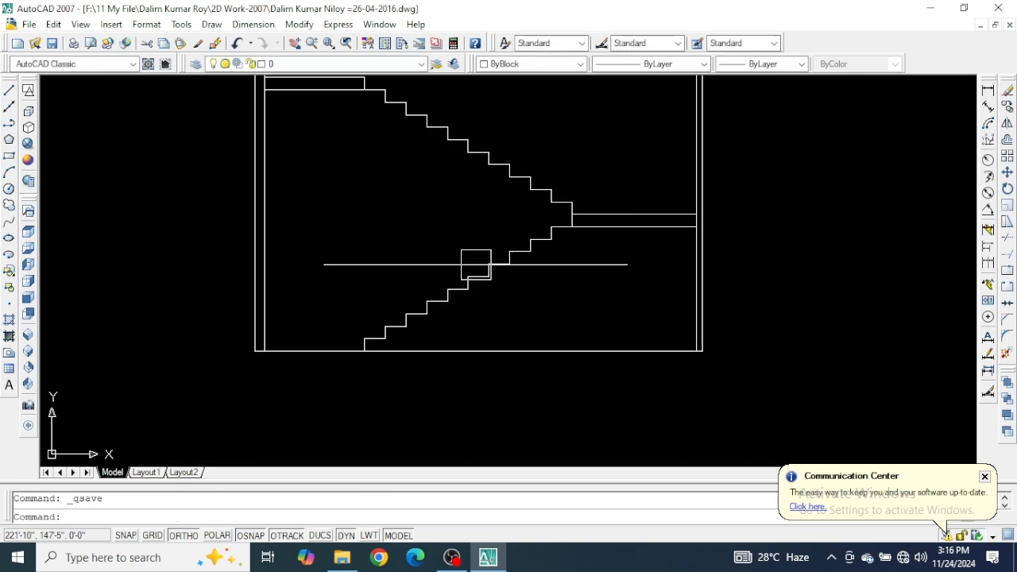
# Draw a sloping line from the foot of the lower flight's first riser to the inner corner of the mid-landing's underside
pyautogui.scroll(2, 452, 307)
pyautogui.scroll(2, 450, 307)
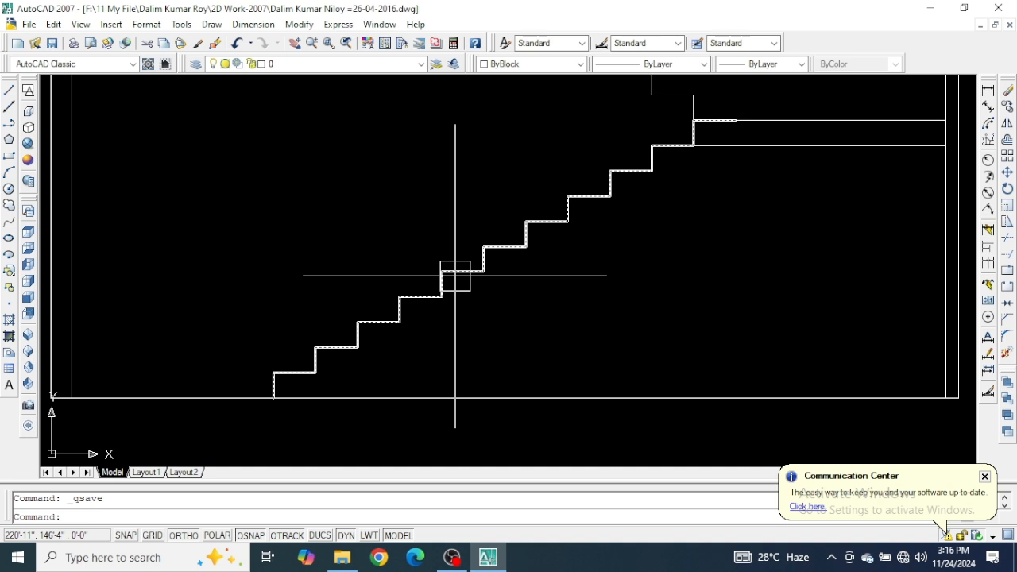
pyautogui.scroll(2, 455, 275)
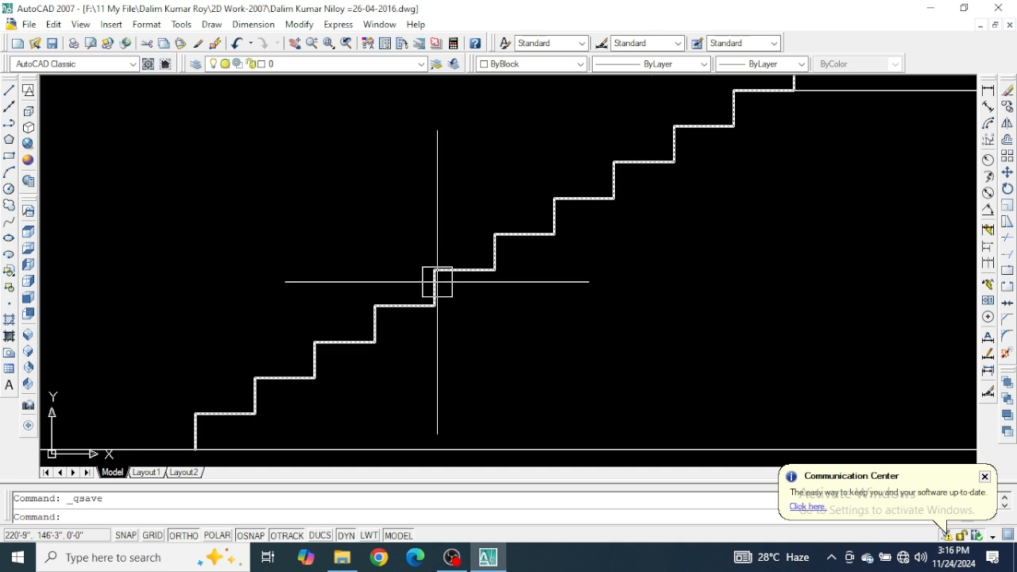
pyautogui.scroll(-2, 437, 282)
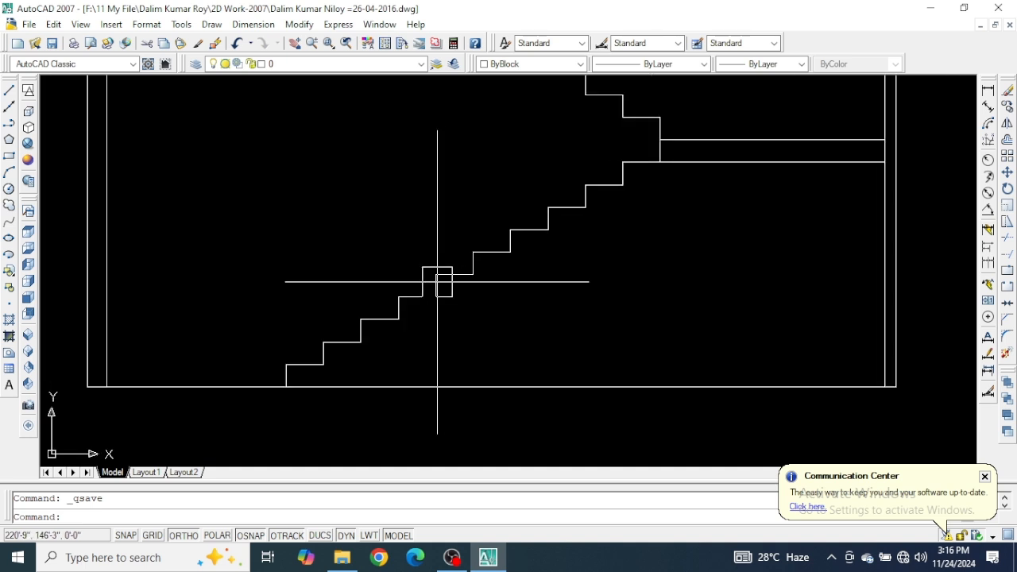
pyautogui.click(438, 286)
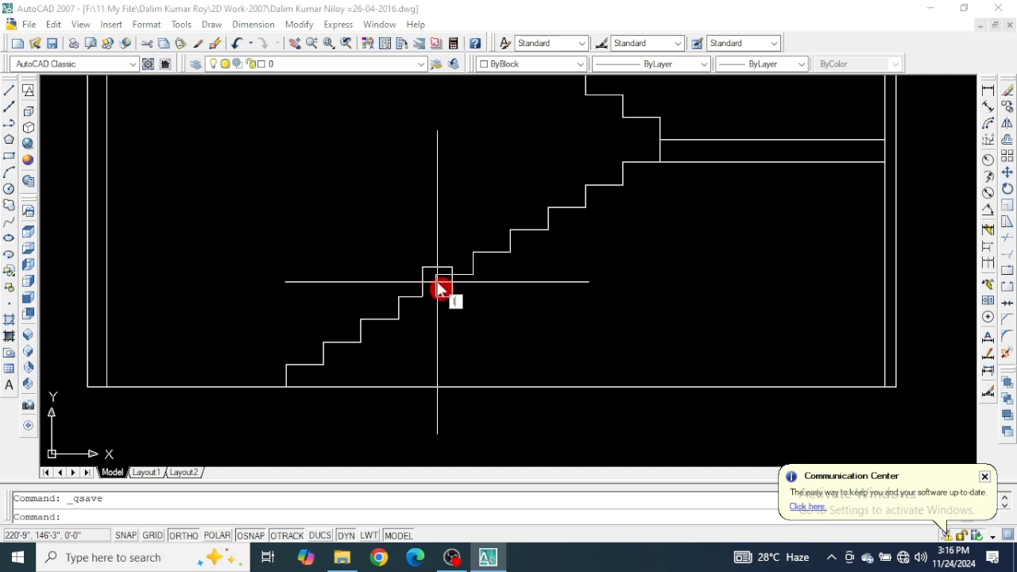
pyautogui.write('l')
pyautogui.press('Return')
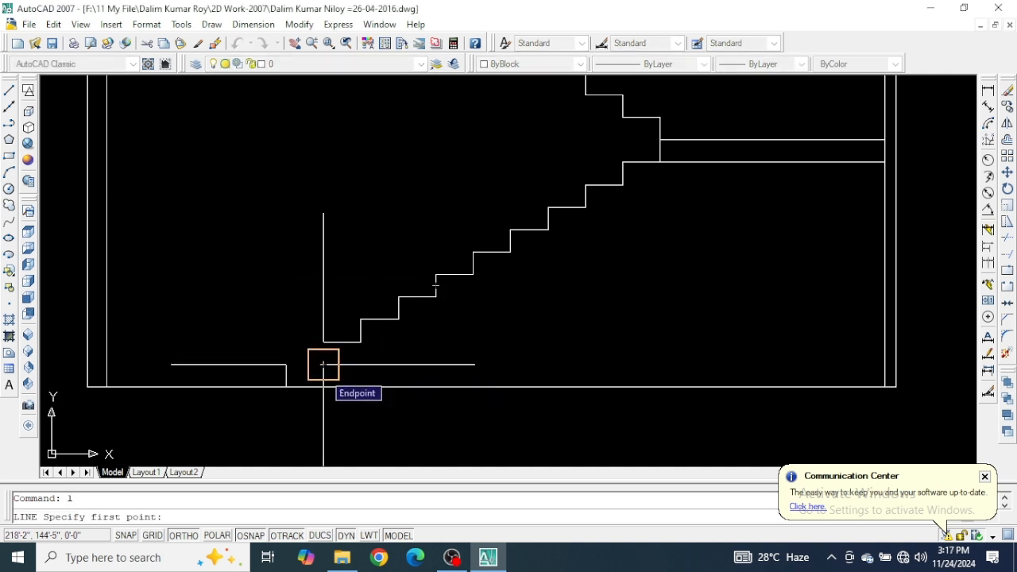
pyautogui.click(287, 387)
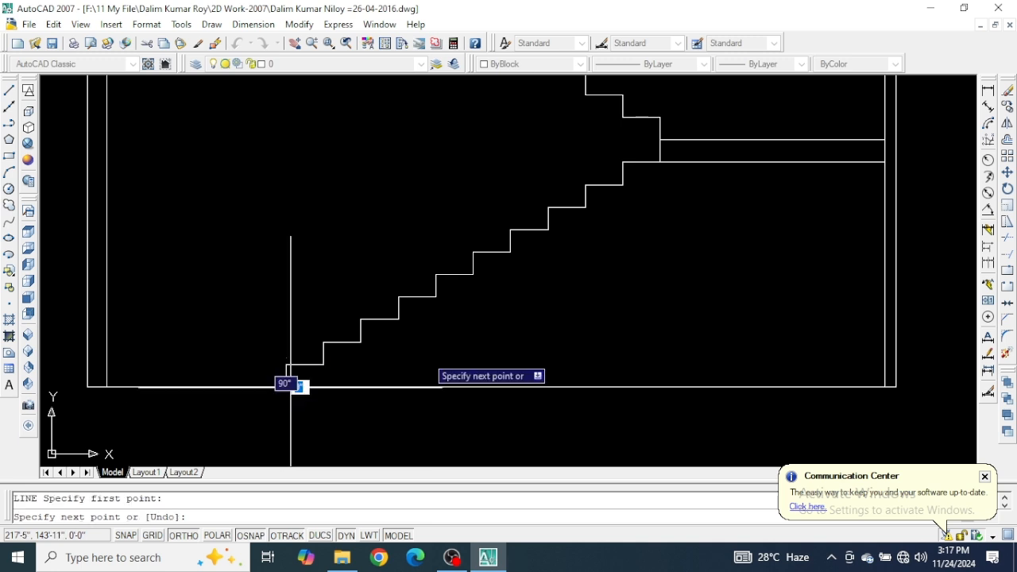
pyautogui.scroll(2, 688, 185)
pyautogui.scroll(2, 688, 184)
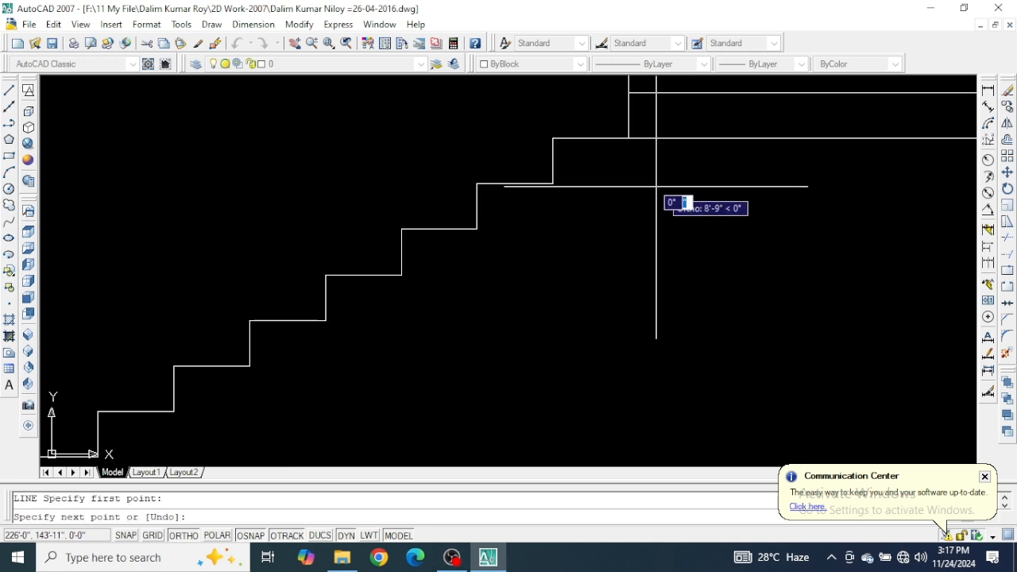
pyautogui.click(629, 139)
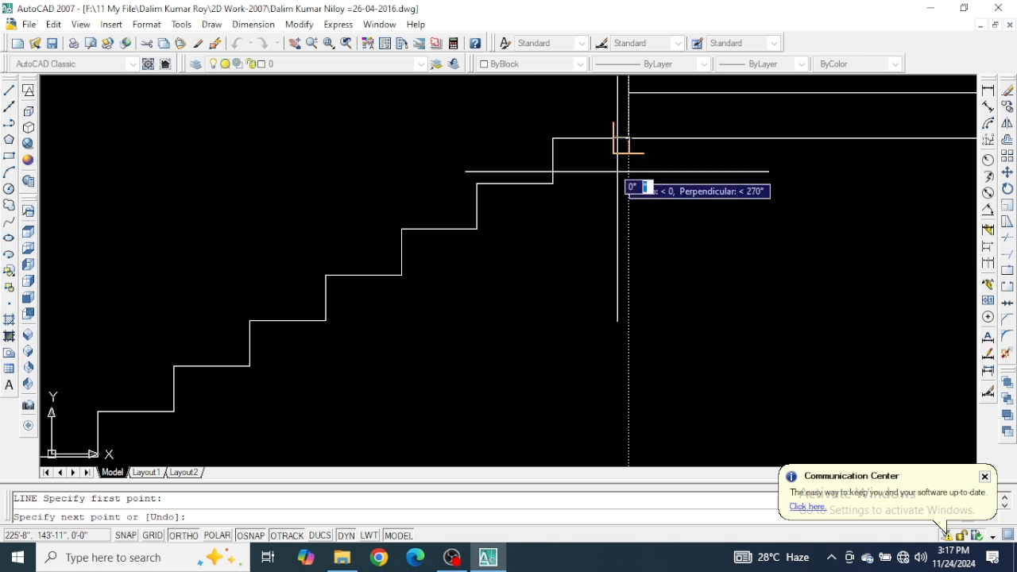
pyautogui.scroll(2, 618, 171)
pyautogui.click(631, 130)
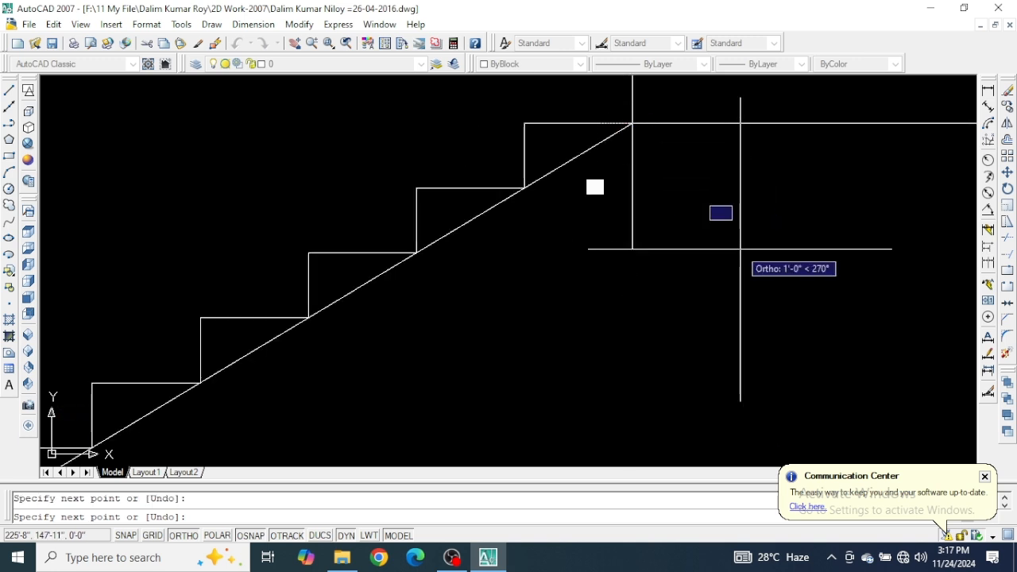
pyautogui.press('Return')
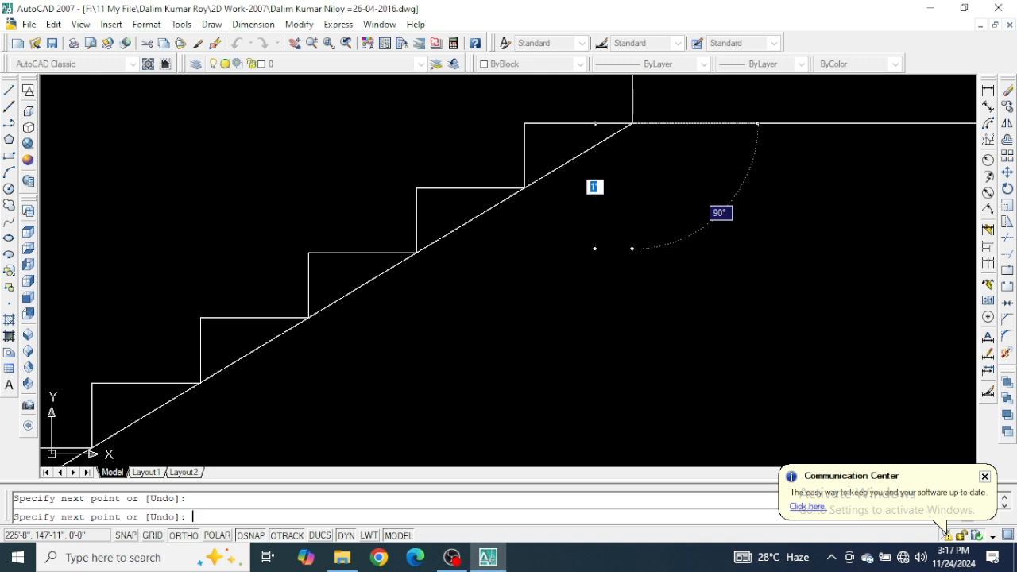
# Draw a sloping line under the upper flight from the base of its top riser to the inner end of the mid-landing's top line
pyautogui.scroll(-2, 740, 250)
pyautogui.moveTo(512, 175); pyautogui.dragTo(549, 324, button='middle')
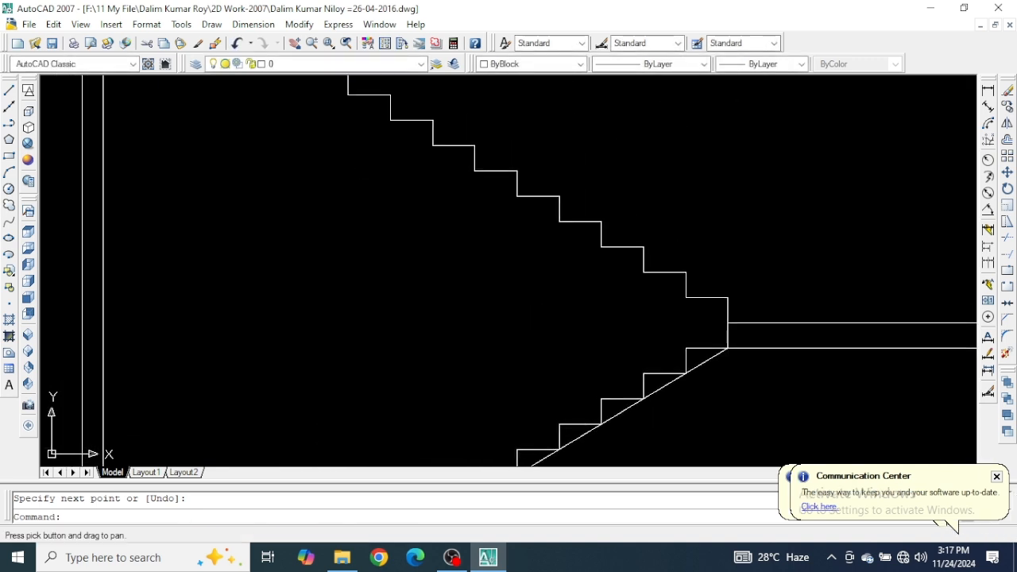
pyautogui.moveTo(450, 233); pyautogui.dragTo(484, 344, button='middle')
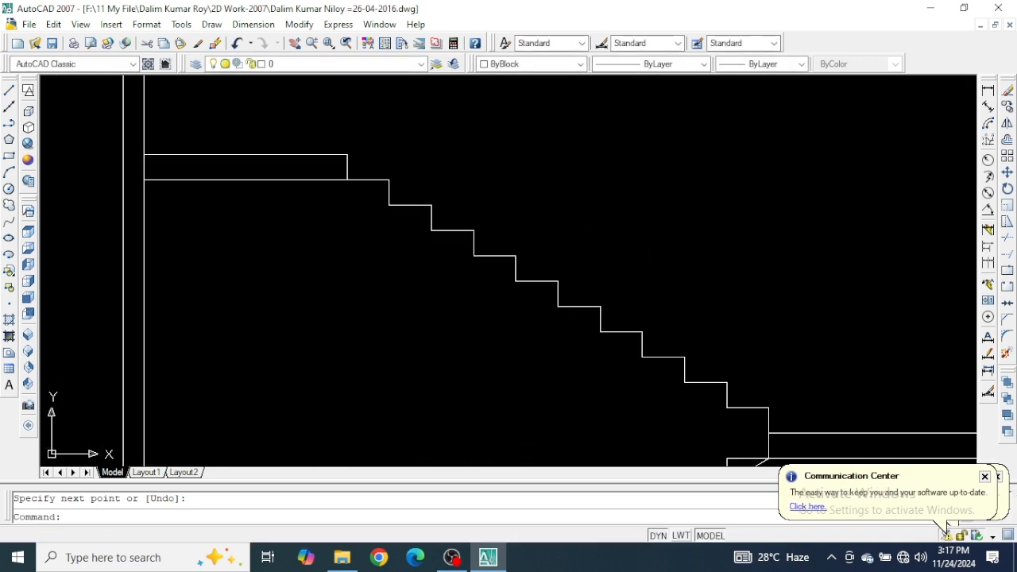
pyautogui.scroll(2, 352, 214)
pyautogui.press('Return')
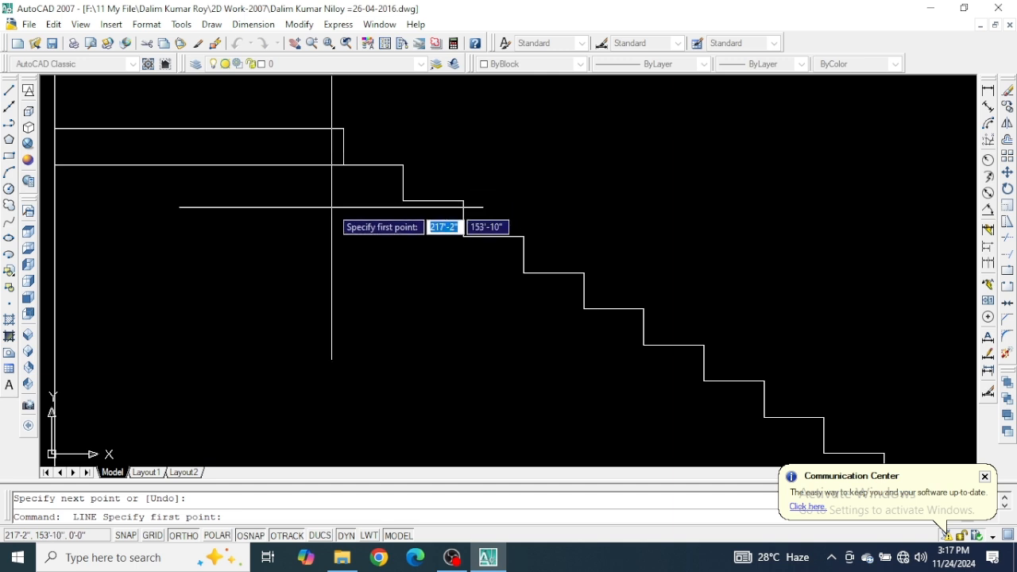
pyautogui.click(343, 164)
pyautogui.scroll(-6, 336, 188)
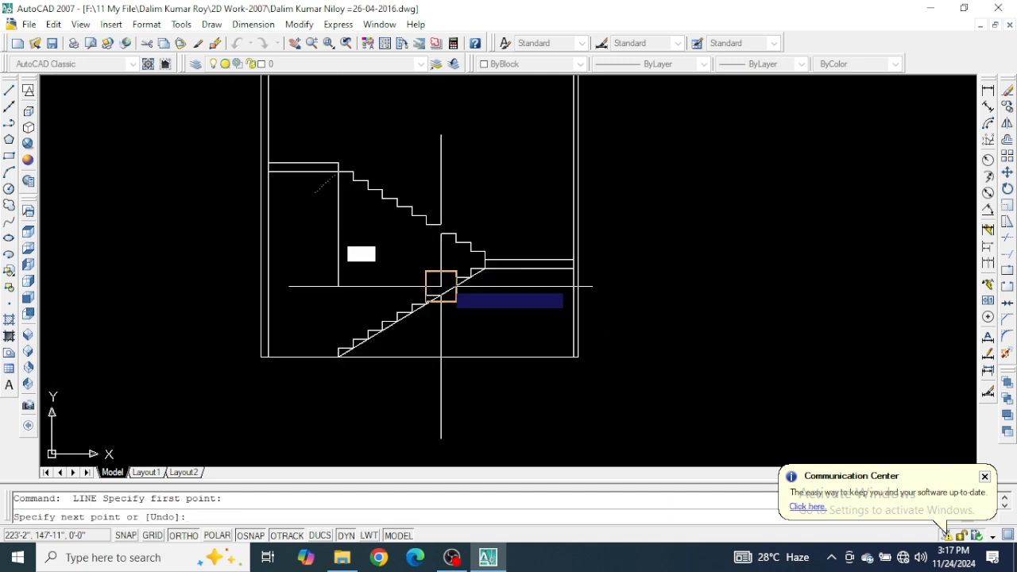
pyautogui.scroll(8, 477, 274)
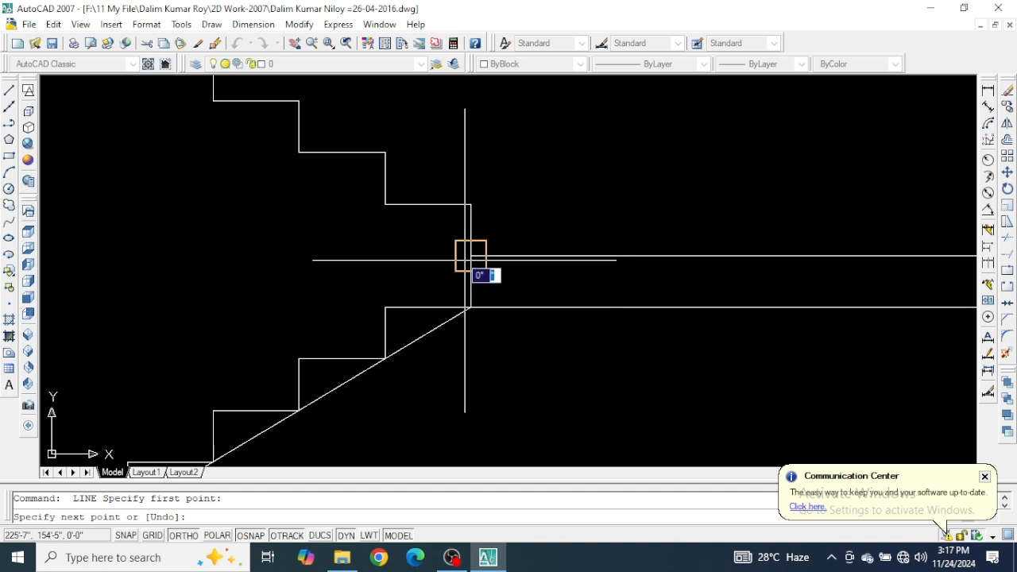
pyautogui.click(471, 256)
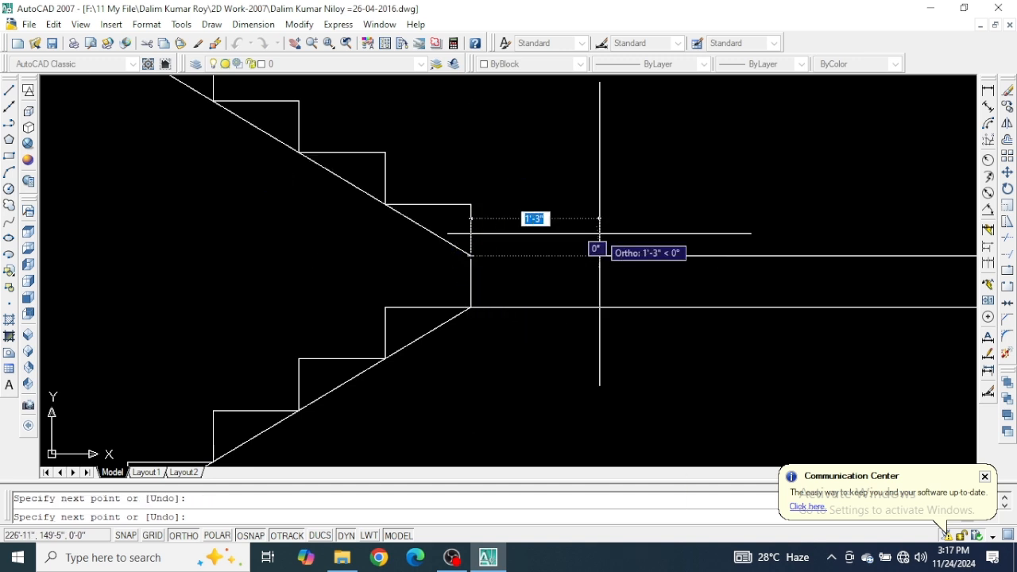
pyautogui.press('Return')
# Offset the upper flight's sloping line 6" to its underside to form the waist slab
pyautogui.scroll(-4, 600, 222)
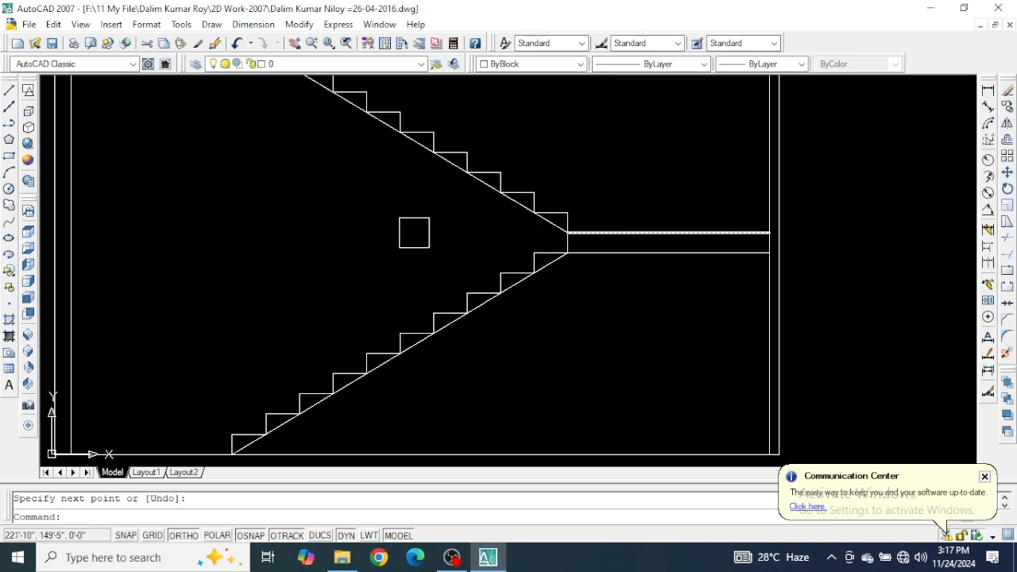
pyautogui.scroll(-2, 414, 233)
pyautogui.moveTo(341, 220); pyautogui.dragTo(386, 272, button='middle')
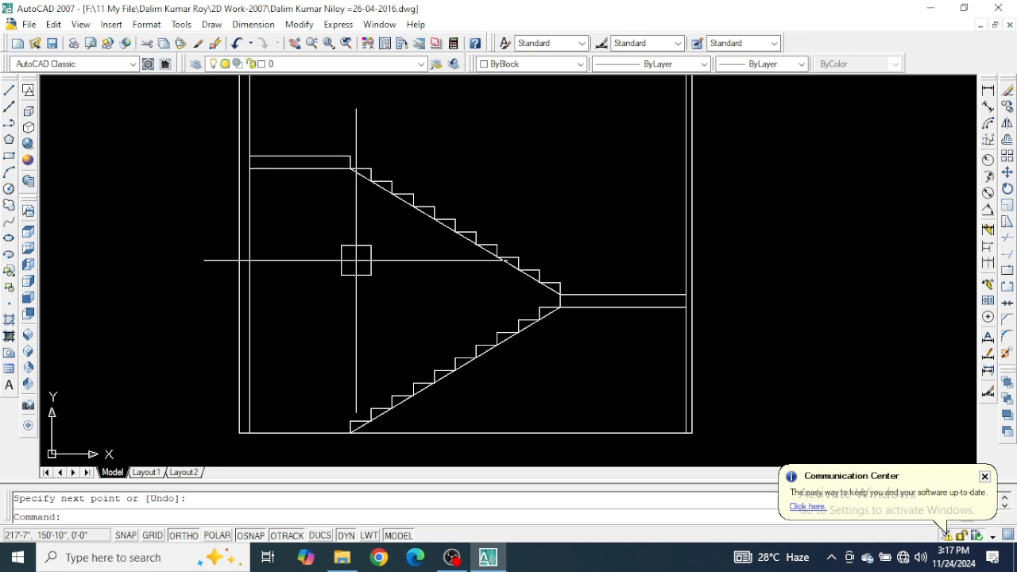
pyautogui.scroll(5, 363, 193)
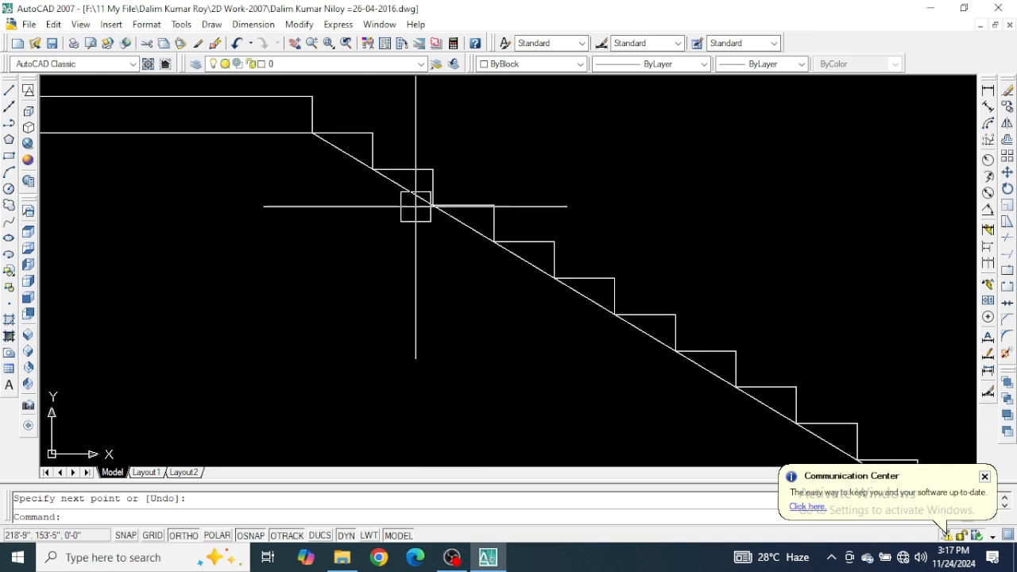
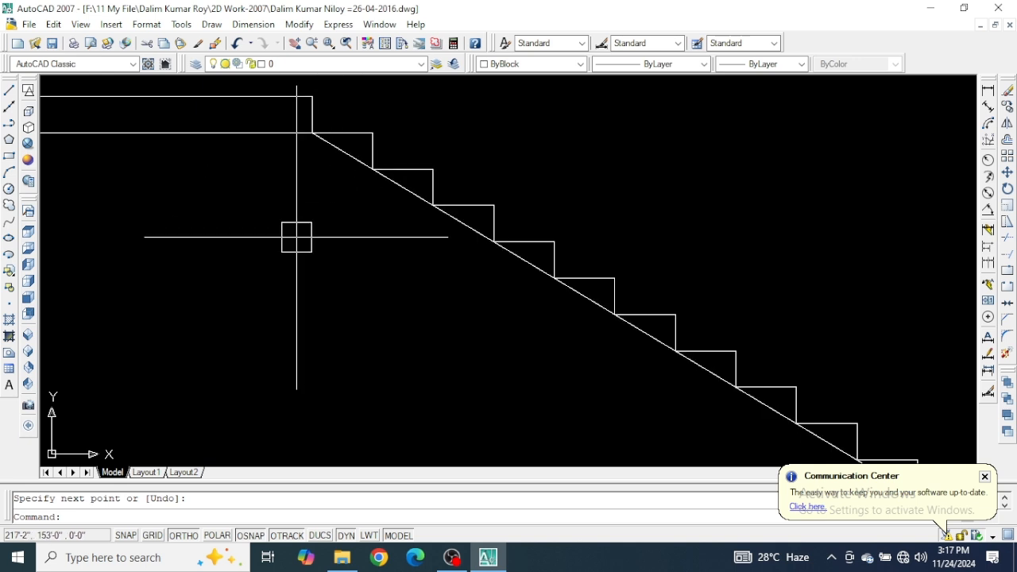
pyautogui.write('o')
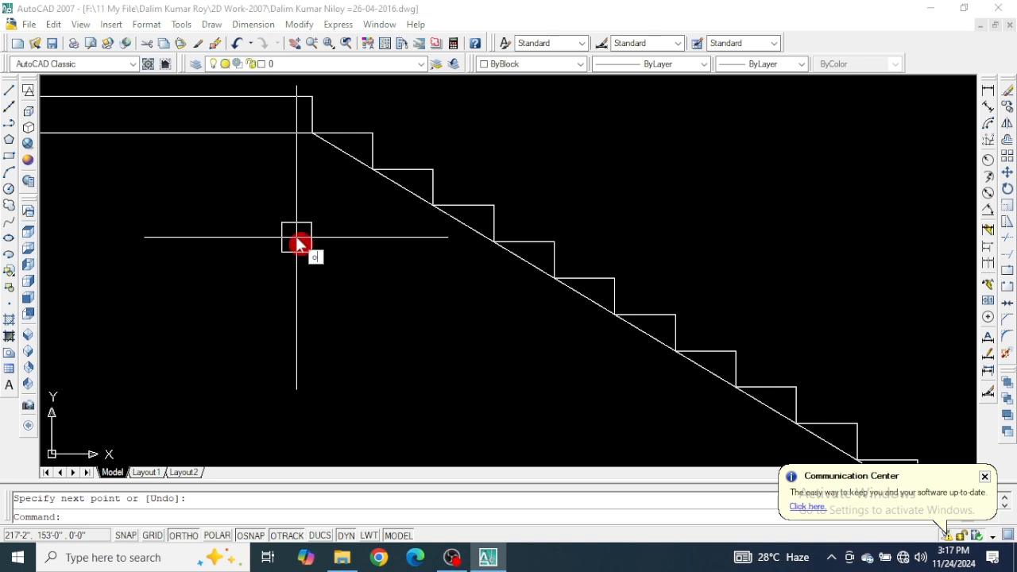
pyautogui.press('Return')
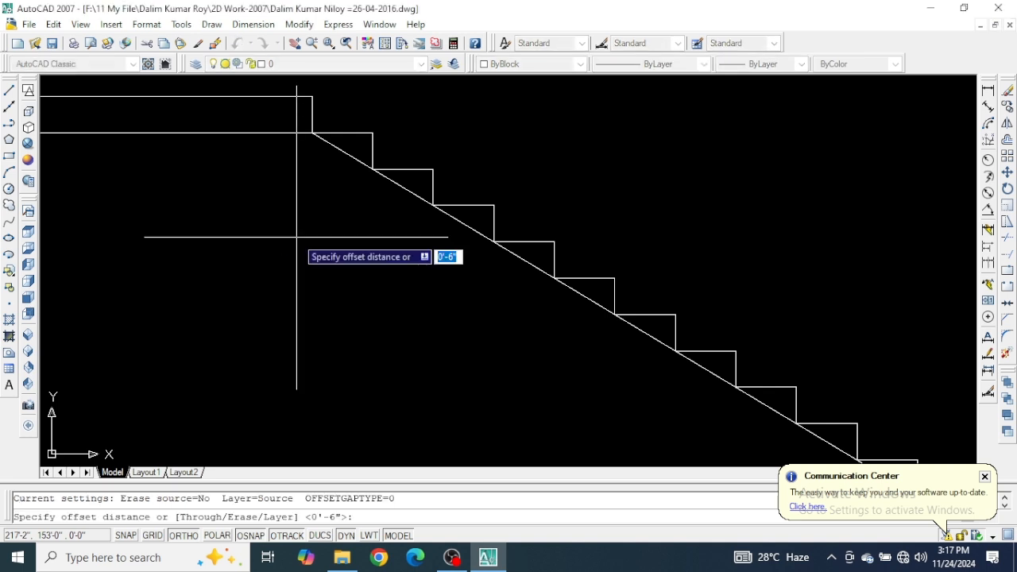
pyautogui.write('6')
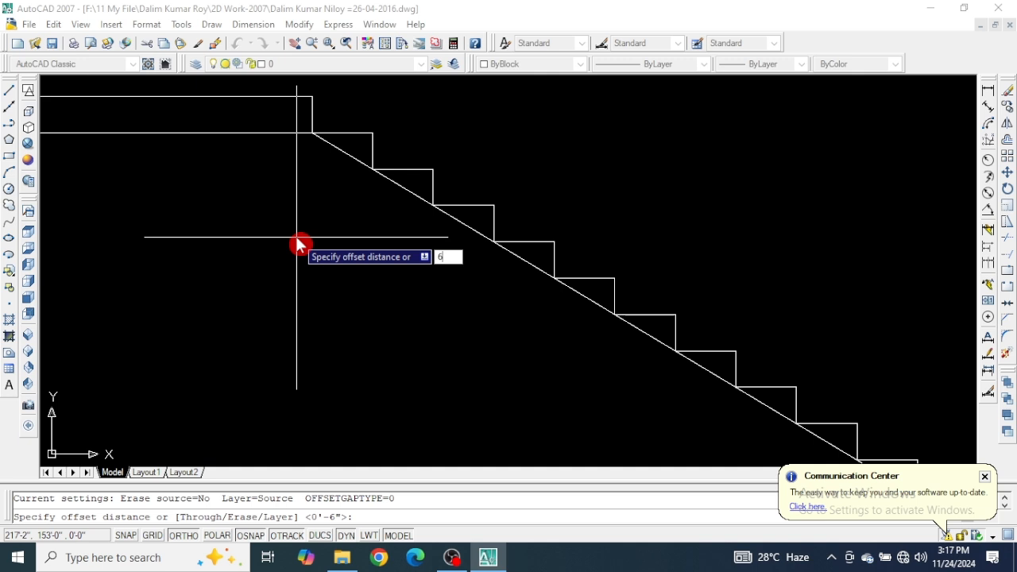
pyautogui.press('Return')
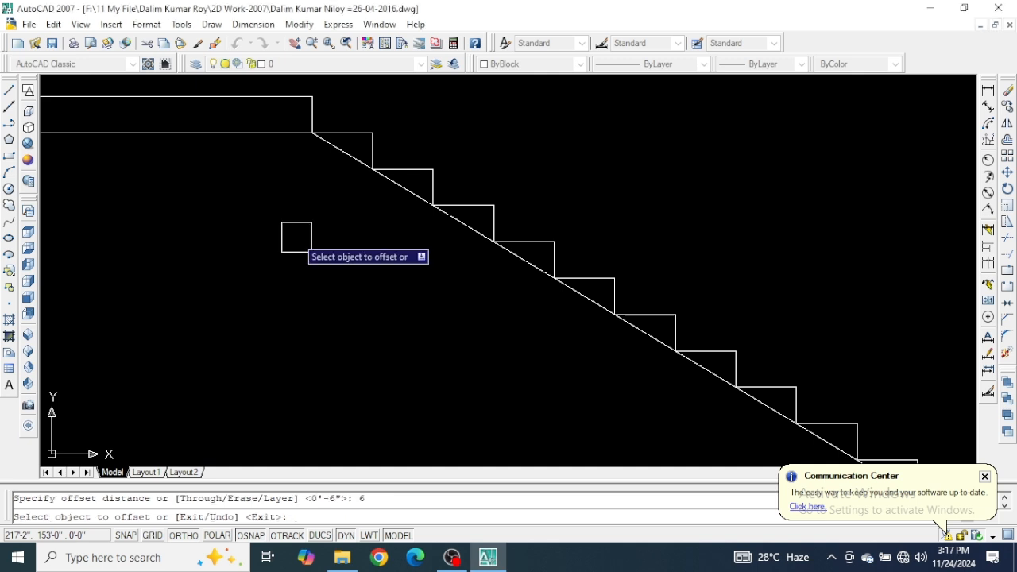
pyautogui.click(394, 196)
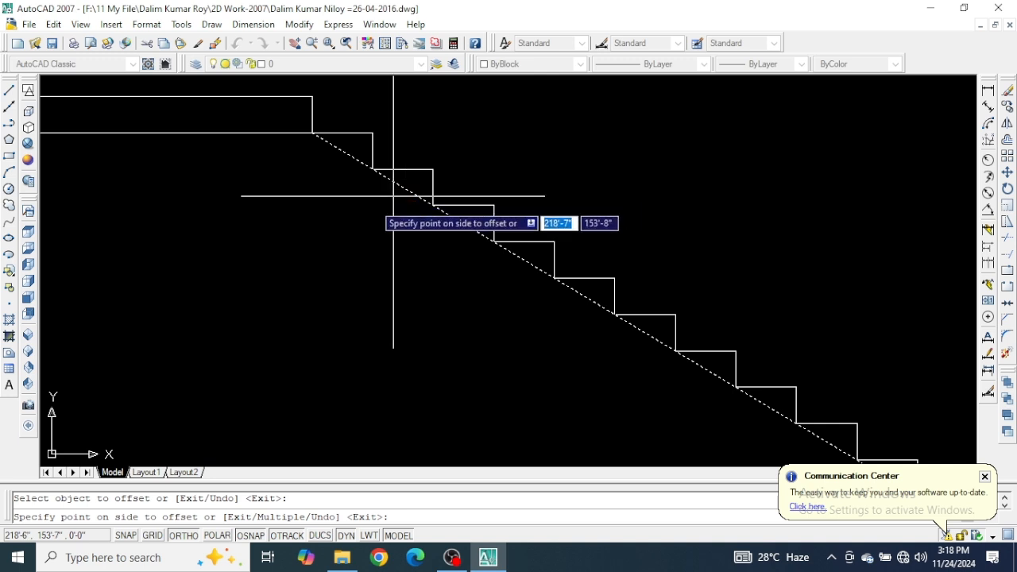
pyautogui.click(330, 336)
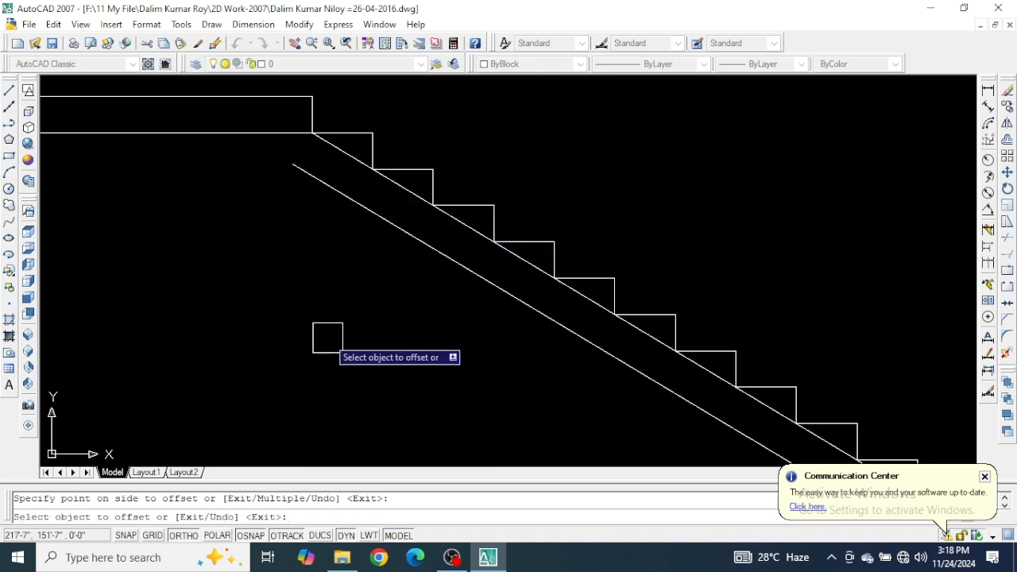
# Offset the lower flight's sloping line 6" to its underside to form the waist slab
pyautogui.scroll(-2, 341, 178)
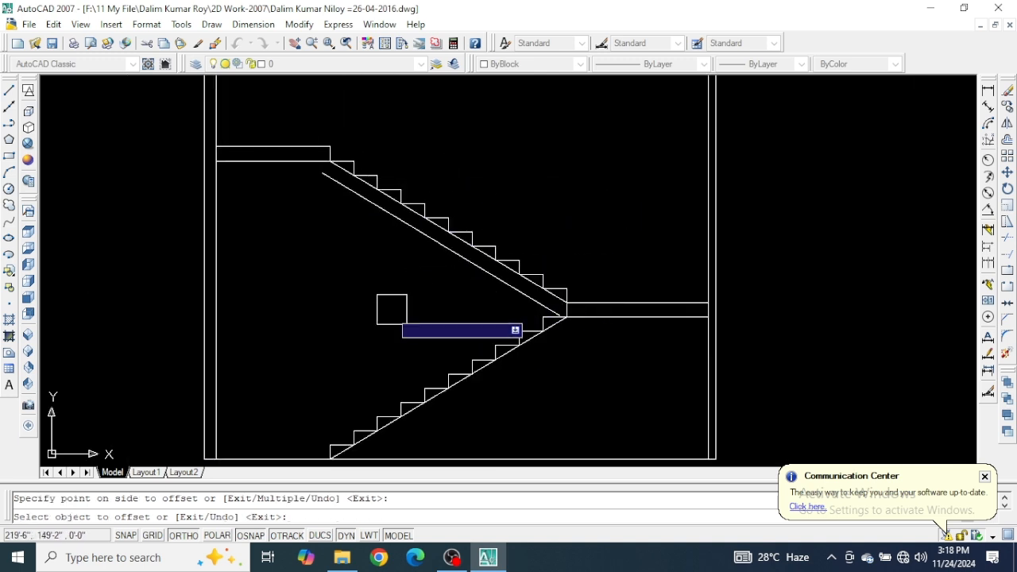
pyautogui.moveTo(388, 332); pyautogui.dragTo(363, 221, button='middle')
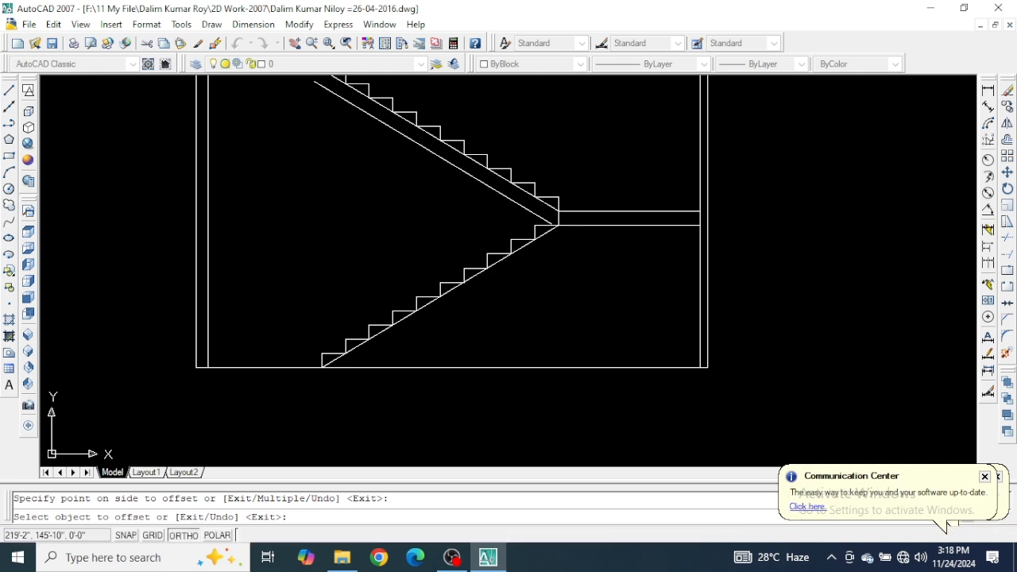
pyautogui.scroll(3, 433, 318)
pyautogui.scroll(1, 432, 319)
pyautogui.scroll(-2, 418, 288)
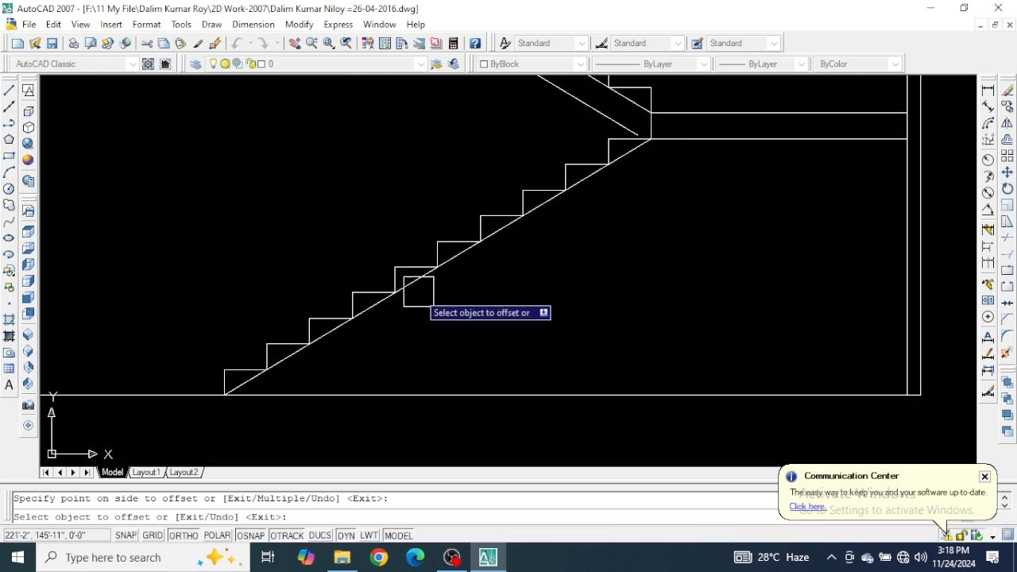
pyautogui.click(419, 295)
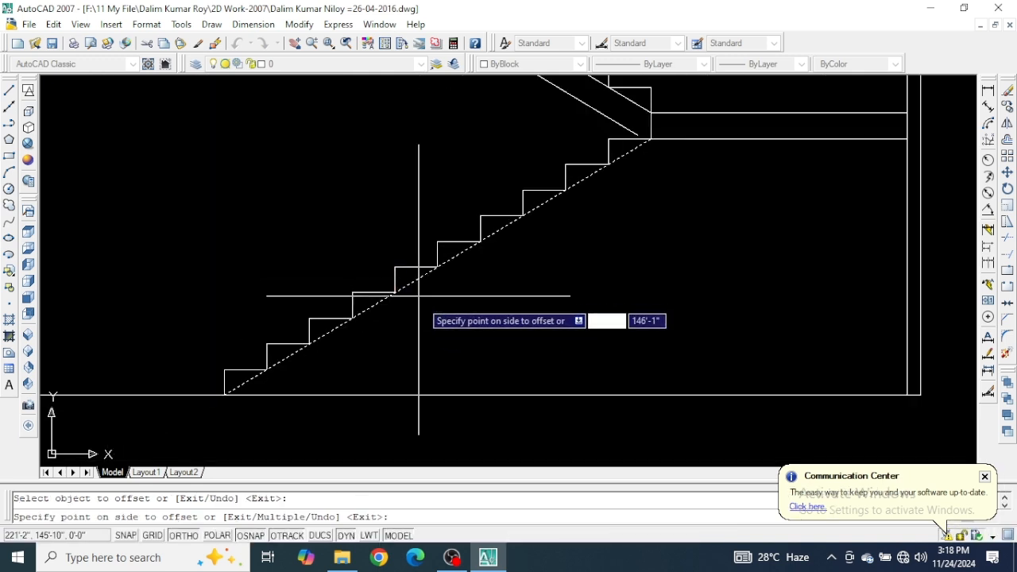
pyautogui.click(551, 313)
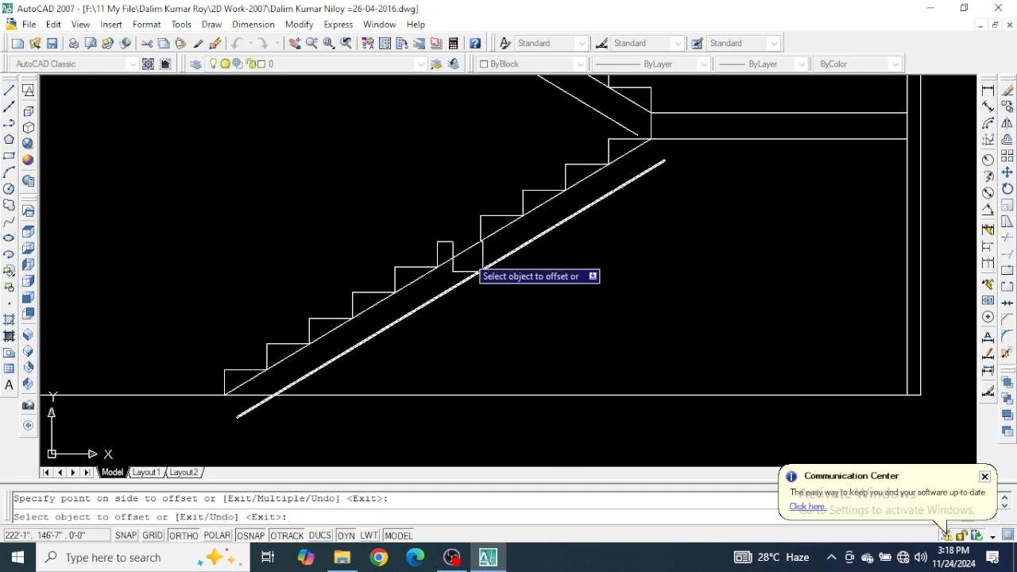
pyautogui.scroll(-3, 589, 325)
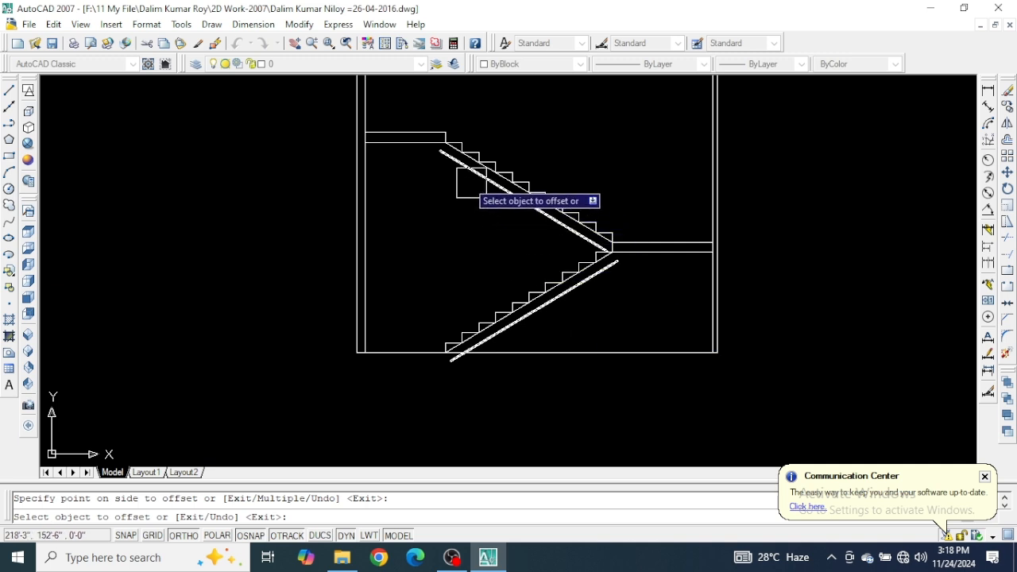
pyautogui.scroll(3, 461, 194)
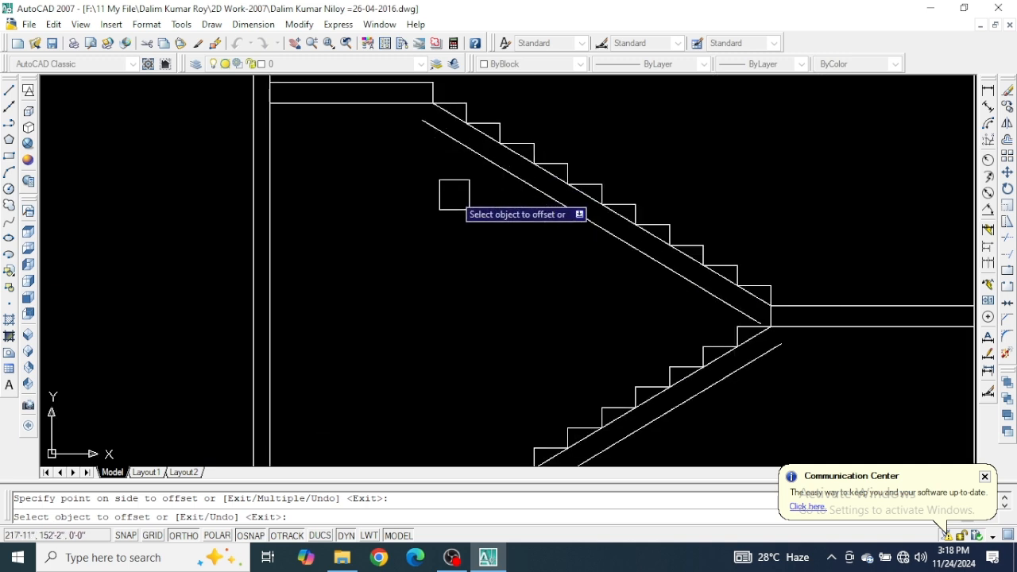
pyautogui.press('Return')
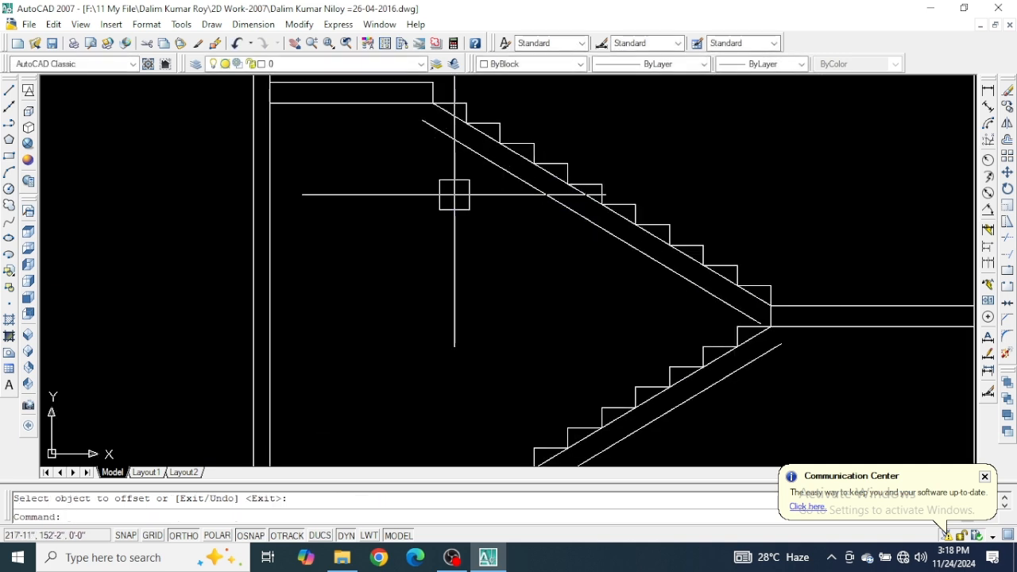
# Extend the upper flight's waist underside line up to the upper landing's underside and down to the lower flight's top tread
pyautogui.scroll(5, 334, 168)
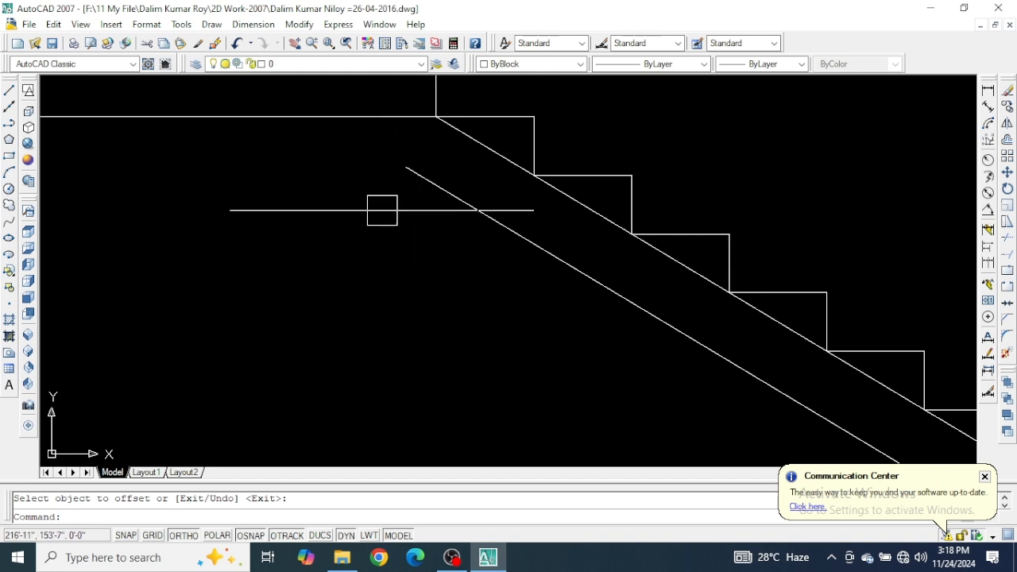
pyautogui.moveTo(329, 169); pyautogui.dragTo(335, 273, button='middle')
pyautogui.click(469, 290)
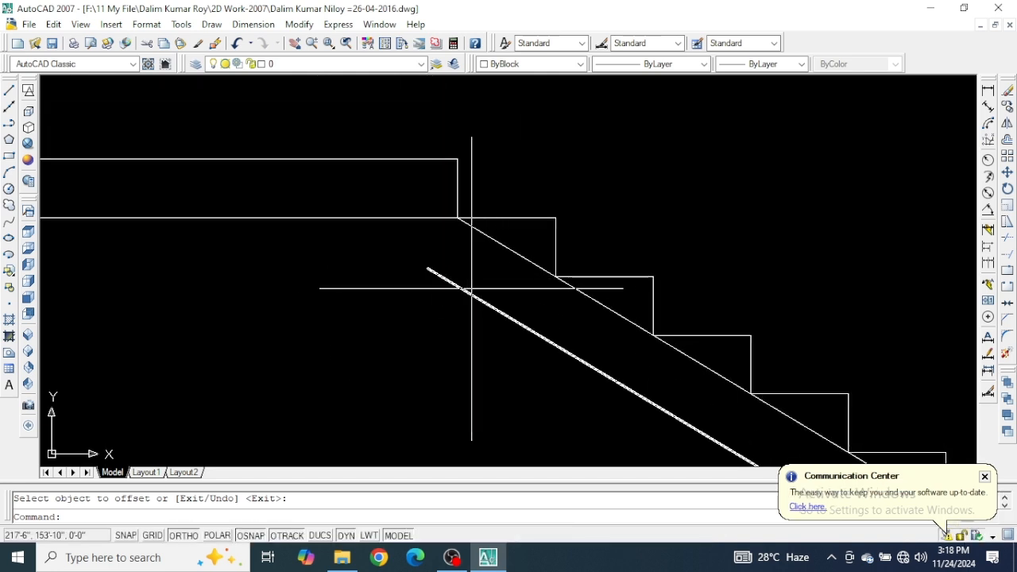
pyautogui.click(367, 242)
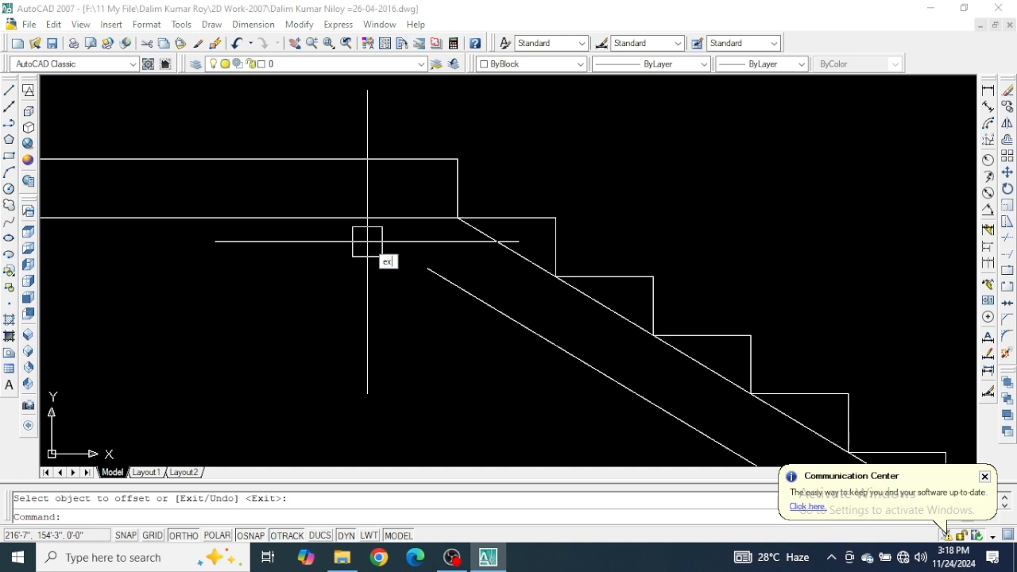
pyautogui.press('Return')
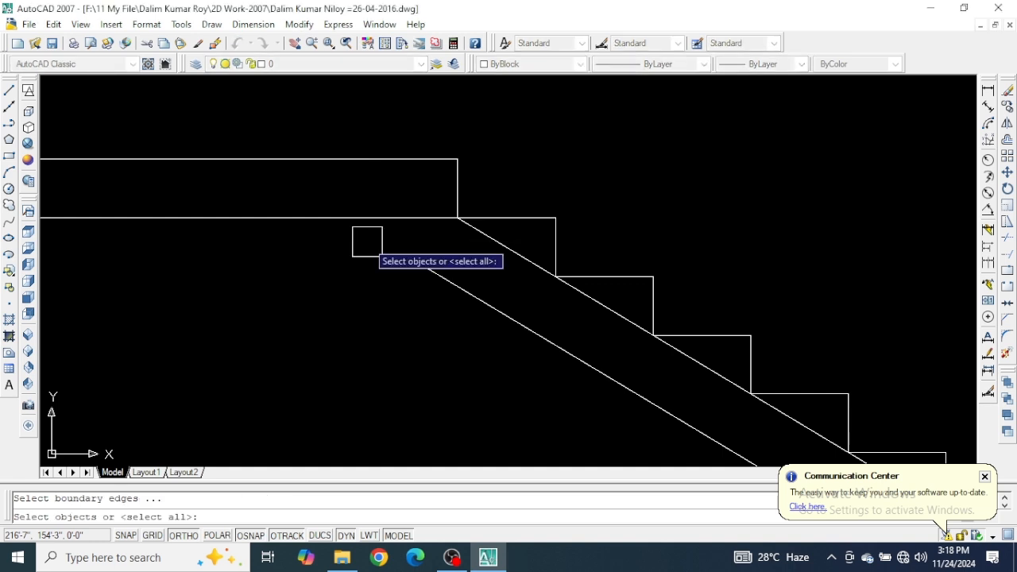
pyautogui.press('Return')
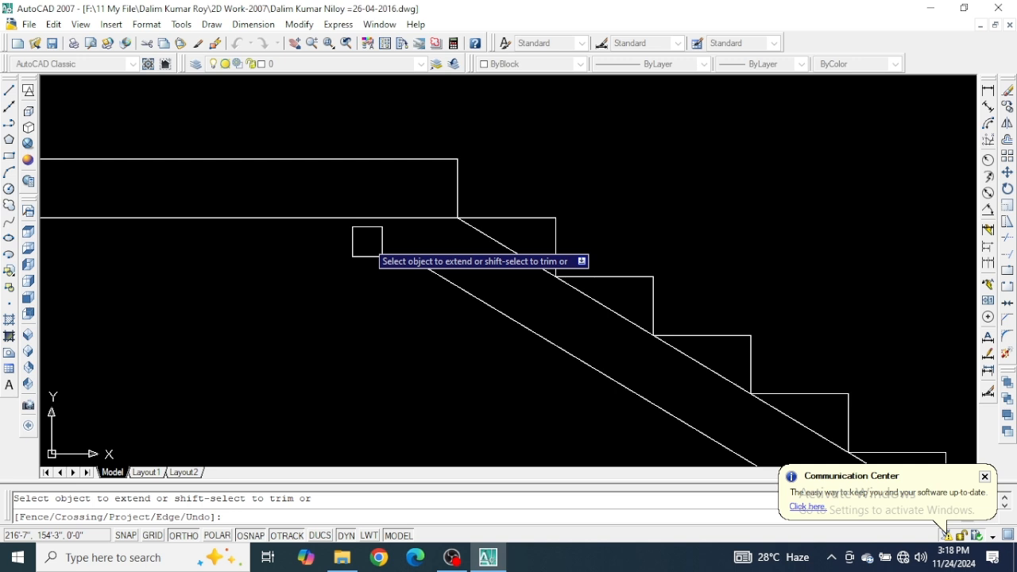
pyautogui.click(456, 293)
pyautogui.scroll(-2, 274, 177)
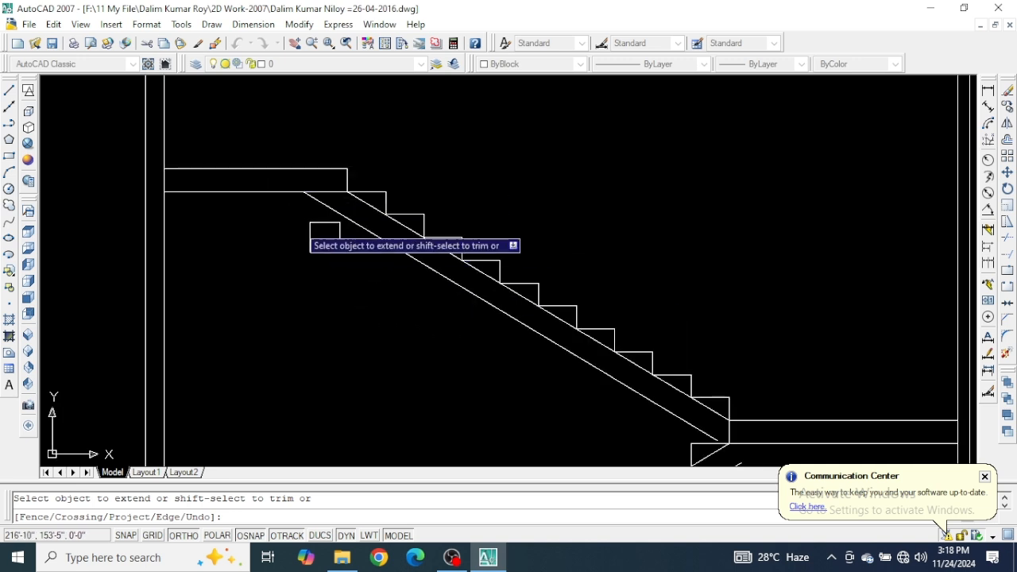
pyautogui.scroll(-3, 396, 236)
pyautogui.scroll(8, 569, 365)
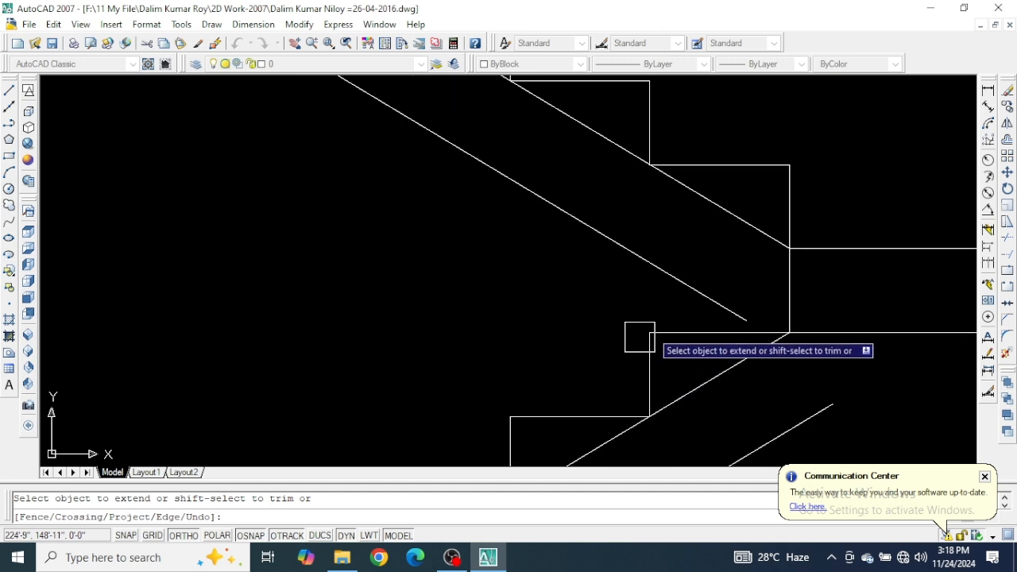
pyautogui.click(712, 305)
pyautogui.scroll(-4, 538, 204)
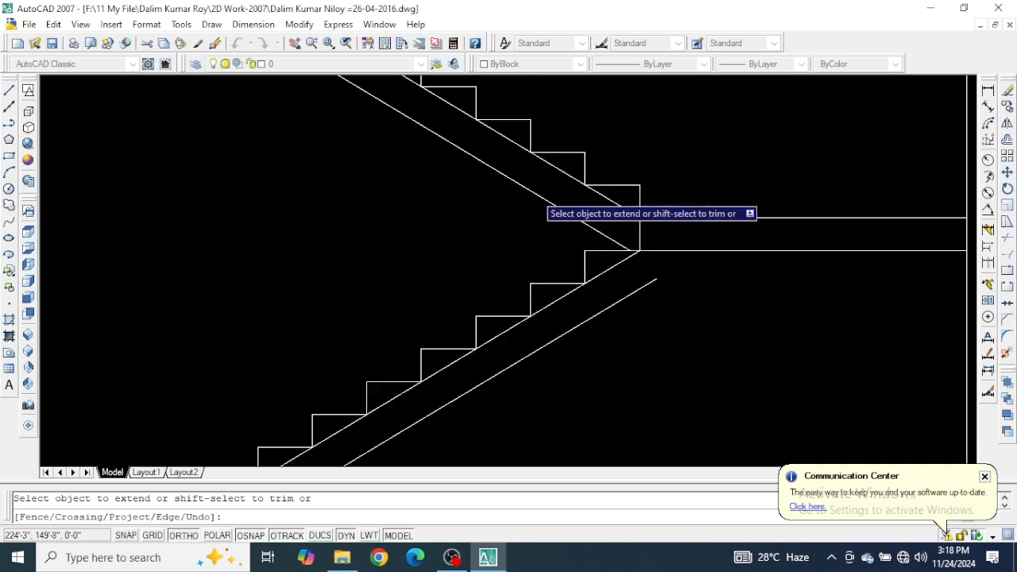
# Extend the lower flight's waist underside line up to the mid-landing's underside
pyautogui.scroll(2, 590, 277)
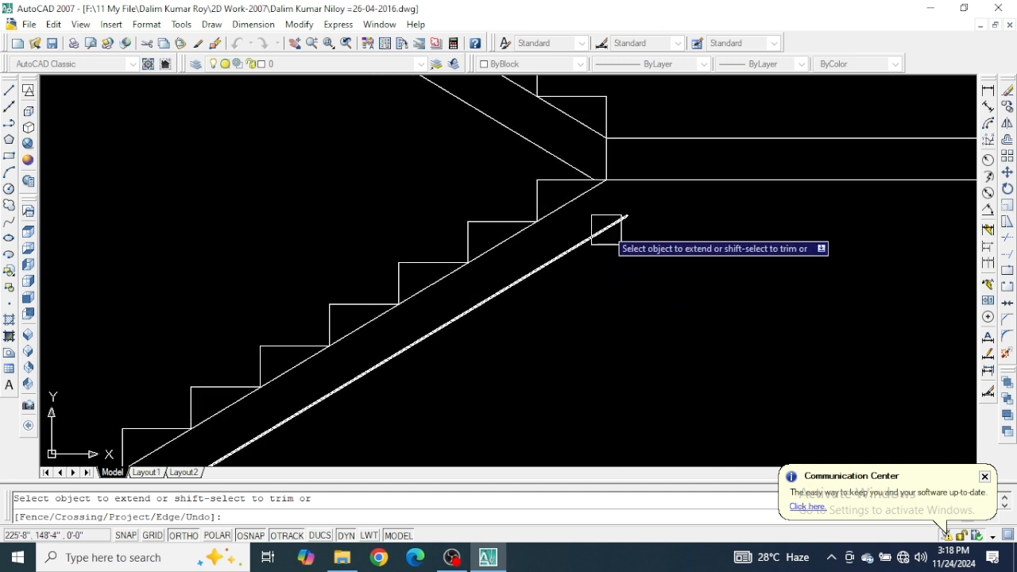
pyautogui.scroll(-3, 606, 229)
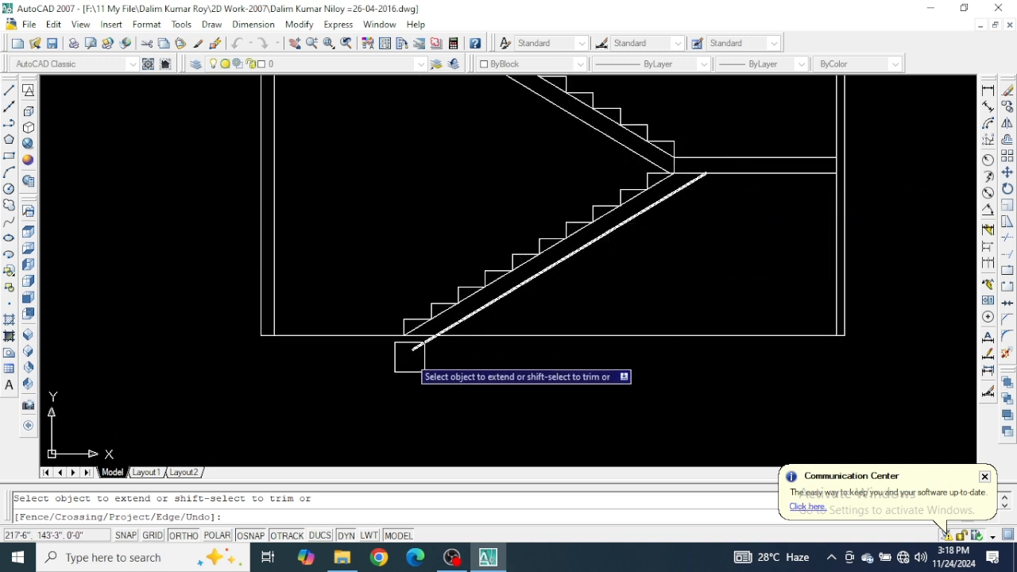
pyautogui.moveTo(592, 284)
pyautogui.mouseDown(button='middle')
pyautogui.moveTo(613, 426)
pyautogui.moveTo(609, 402)
pyautogui.mouseUp(button='middle')
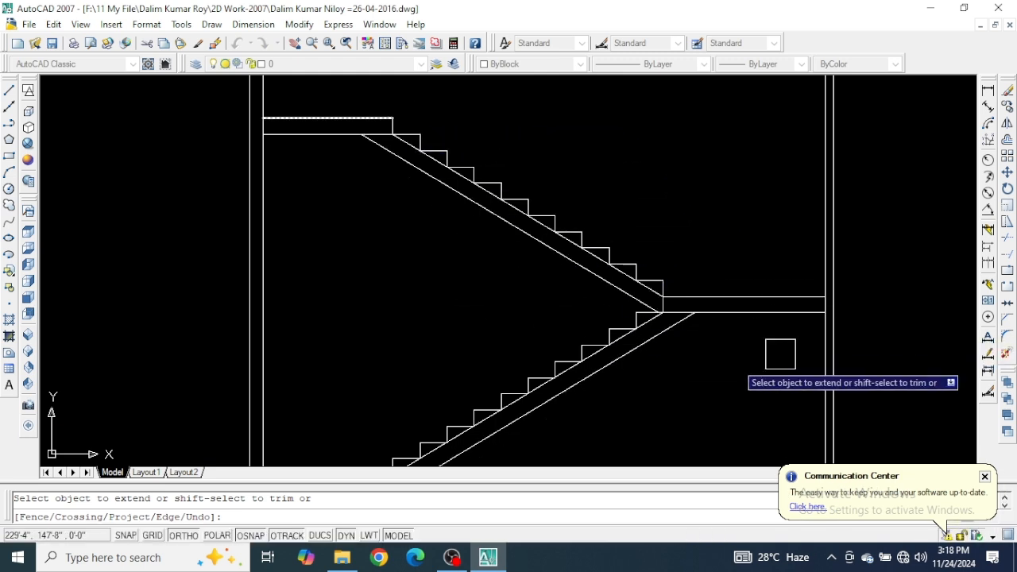
pyautogui.press('Return')
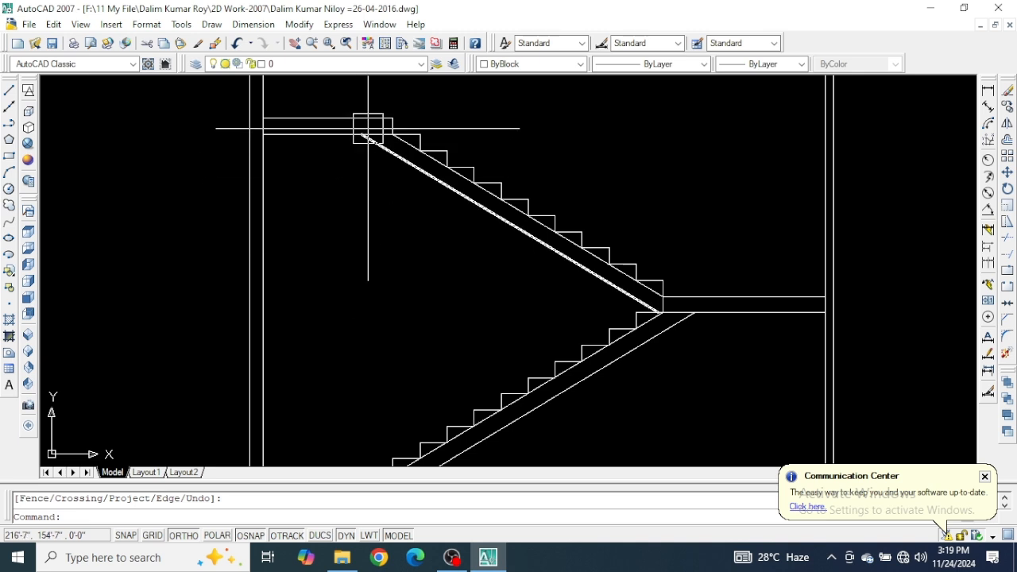
# Trim the upper landing's underside line between the upper flight's two sloping lines
pyautogui.scroll(5, 370, 130)
pyautogui.click(404, 161)
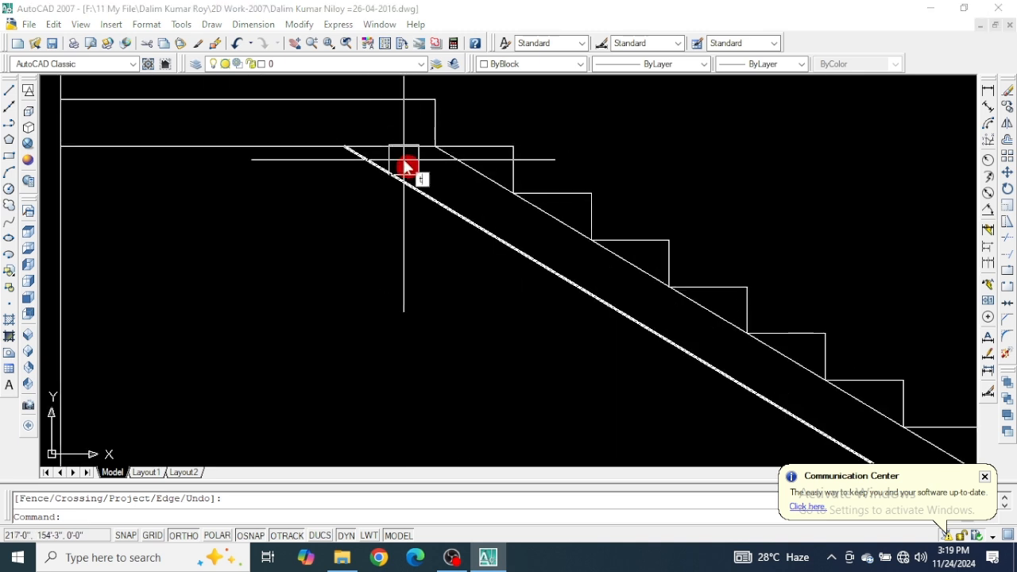
pyautogui.write('tr')
pyautogui.press('Return')
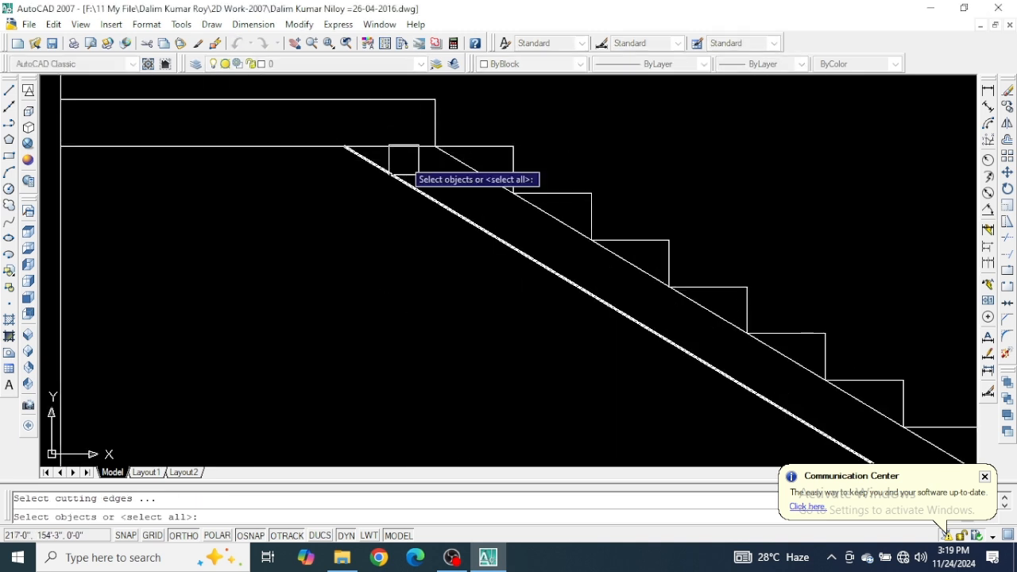
pyautogui.press('Return')
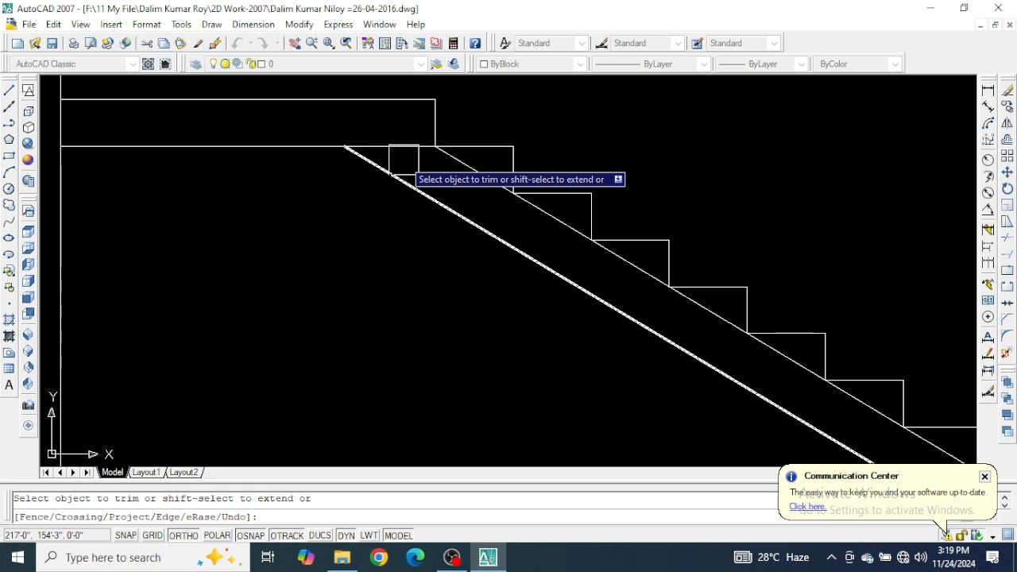
pyautogui.scroll(3, 402, 155)
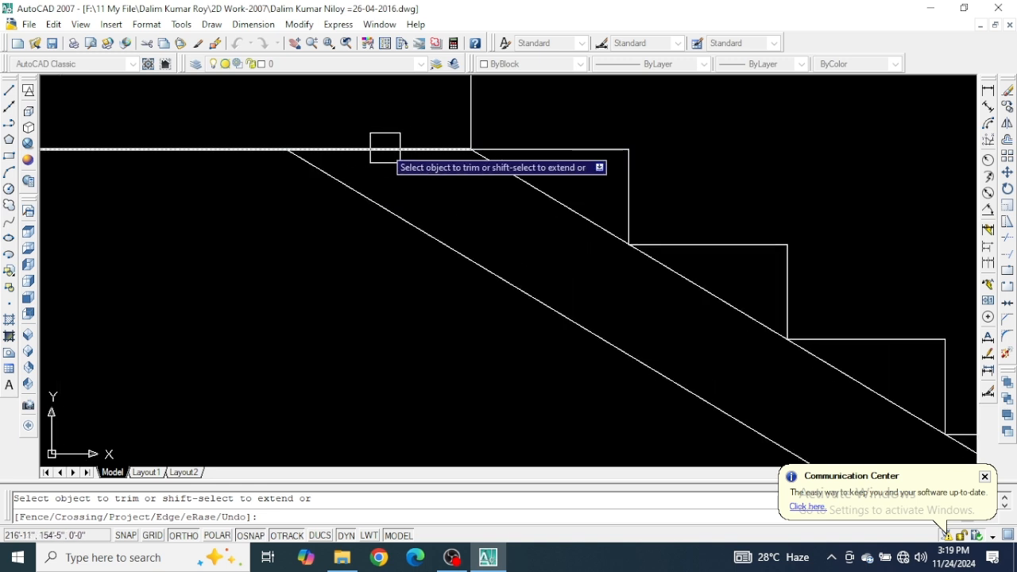
pyautogui.scroll(-6, 385, 148)
# Trim the mid-landing's underside line between its inner corner and the lower flight's waist underside
pyautogui.scroll(4, 566, 237)
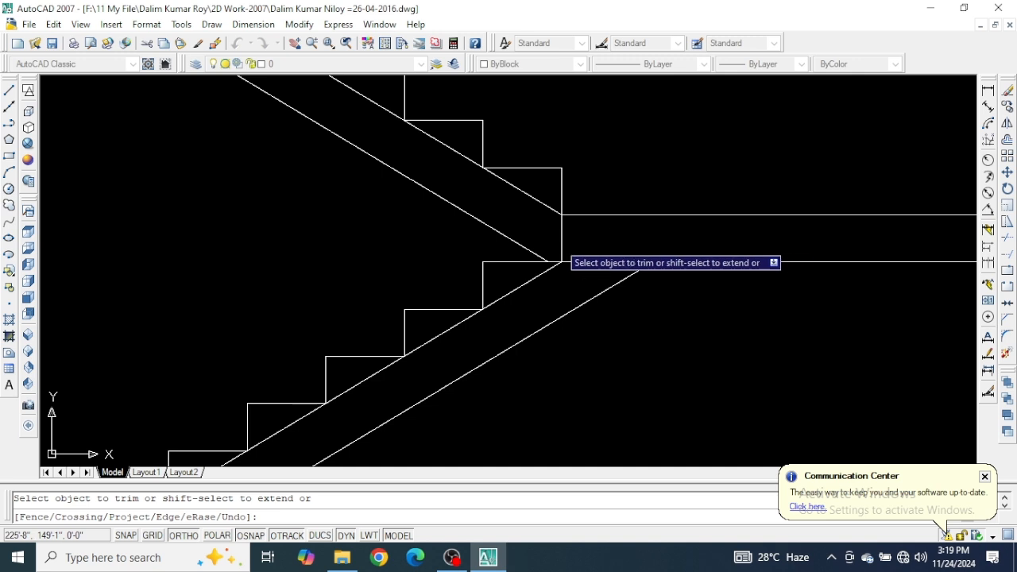
pyautogui.scroll(3, 602, 238)
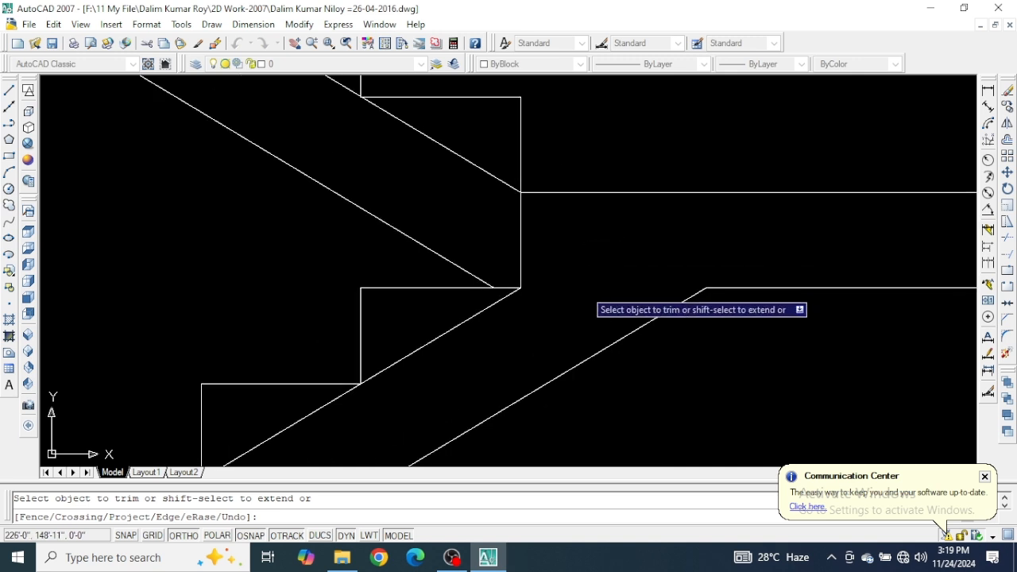
pyautogui.scroll(-3, 661, 232)
pyautogui.scroll(2, 703, 263)
pyautogui.scroll(-2, 635, 238)
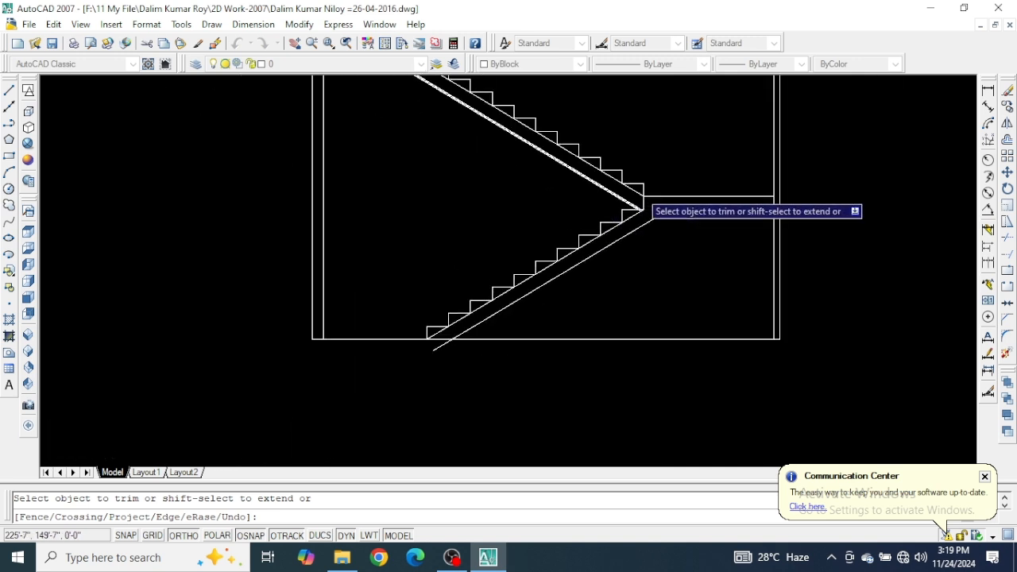
# Trim the end of the lower flight's waist underside line that projects below the floor line
pyautogui.scroll(-3, 556, 231)
pyautogui.scroll(7, 512, 306)
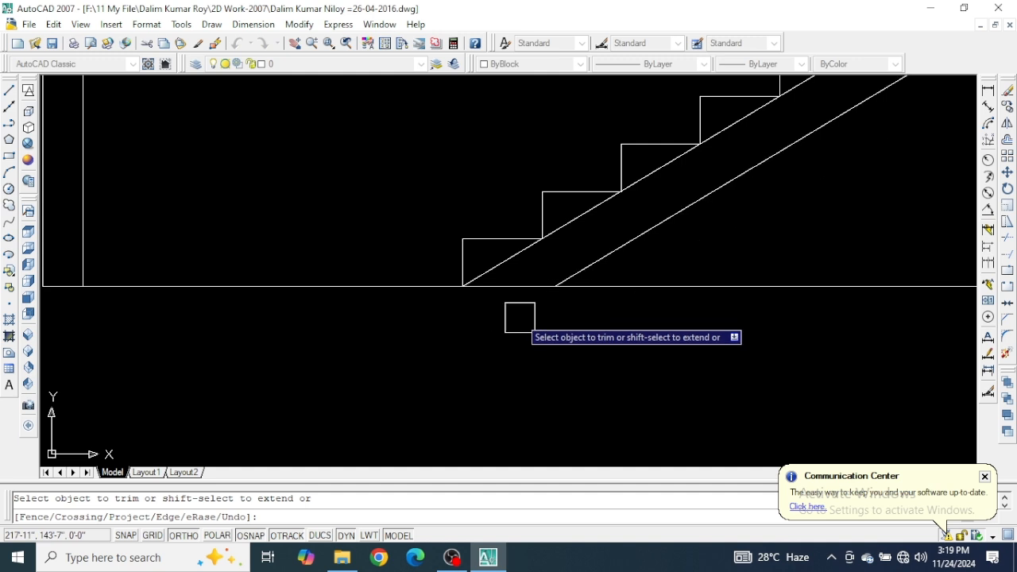
pyautogui.press('Return')
pyautogui.scroll(-3, 456, 325)
pyautogui.scroll(-2, 421, 317)
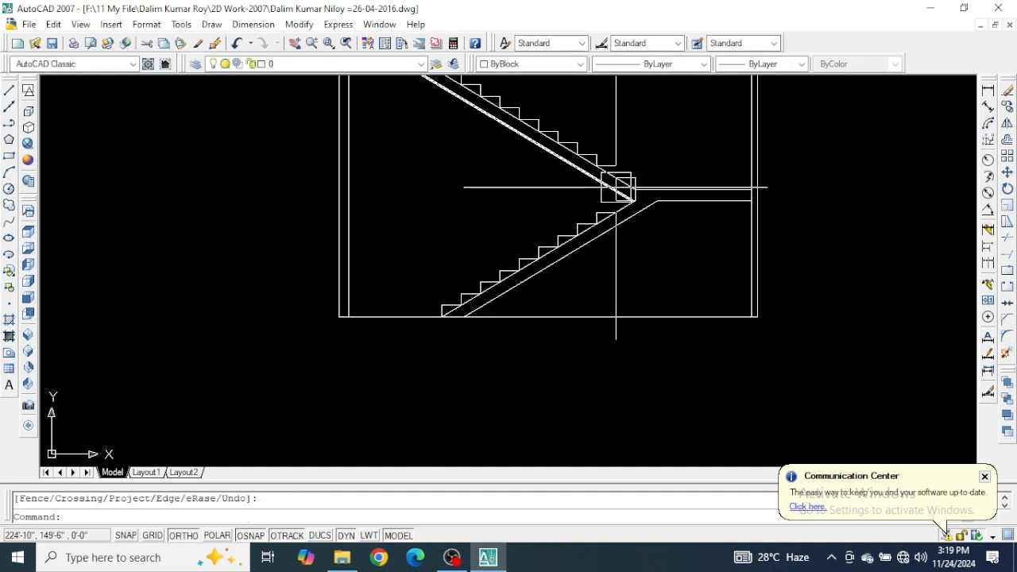
# Delete the short vertical line closing the inner end of the mid-landing slab
pyautogui.scroll(5, 616, 187)
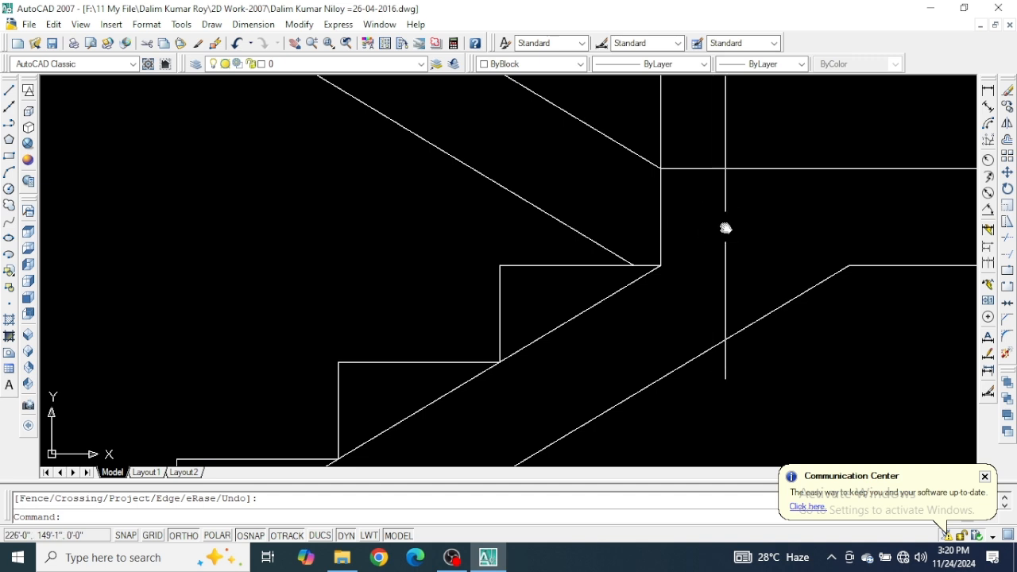
pyautogui.moveTo(725, 228); pyautogui.dragTo(595, 255, button='middle')
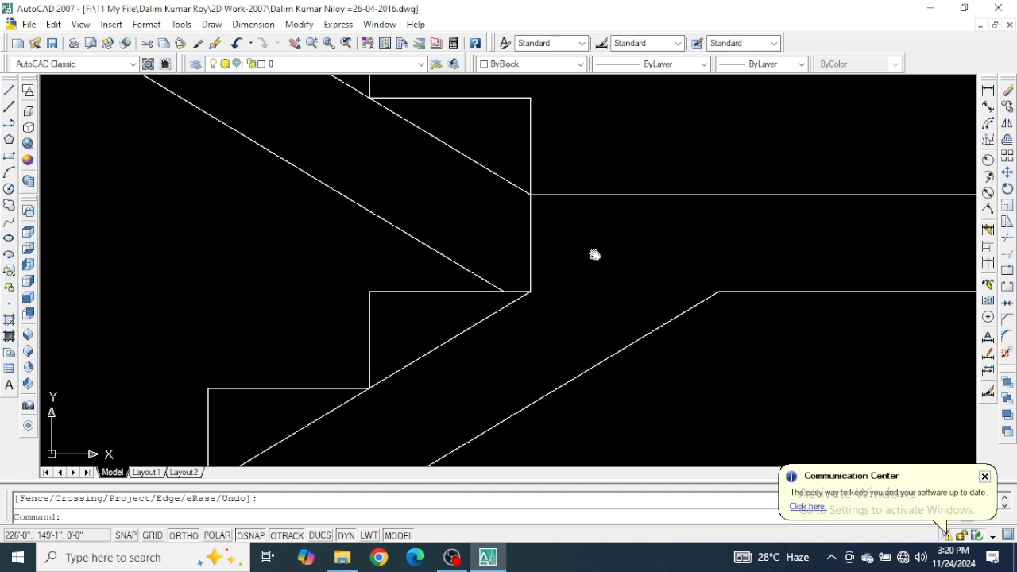
pyautogui.press('Return')
pyautogui.click(525, 230)
pyautogui.press('Delete')
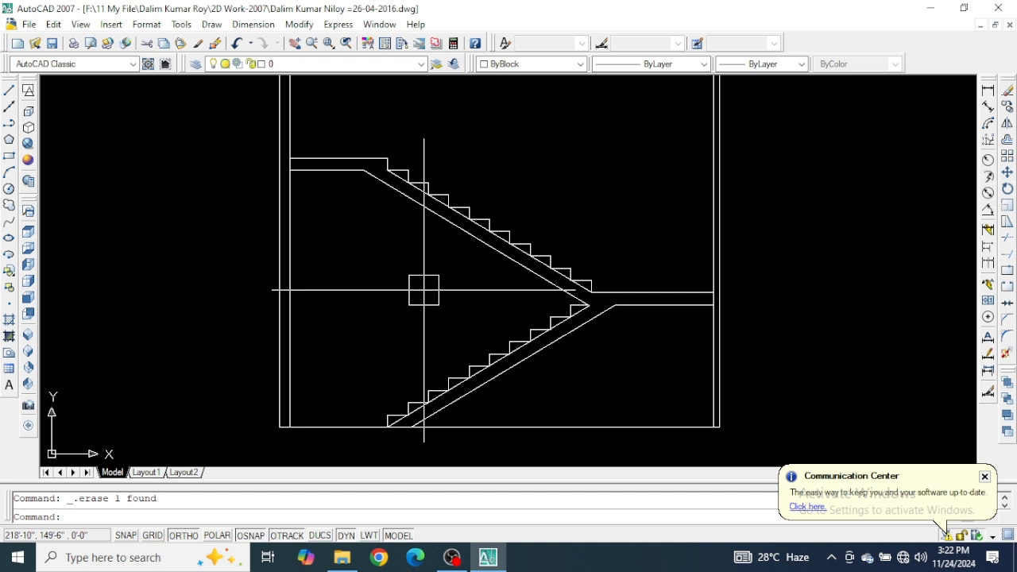
# Offset the upper landing's underside and top lines 1" inward into the slab
pyautogui.scroll(2, 424, 290)
pyautogui.moveTo(424, 290)
pyautogui.mouseDown(button='middle')
pyautogui.moveTo(421, 236)
pyautogui.moveTo(344, 255)
pyautogui.moveTo(392, 358)
pyautogui.moveTo(380, 365)
pyautogui.mouseUp(button='middle')
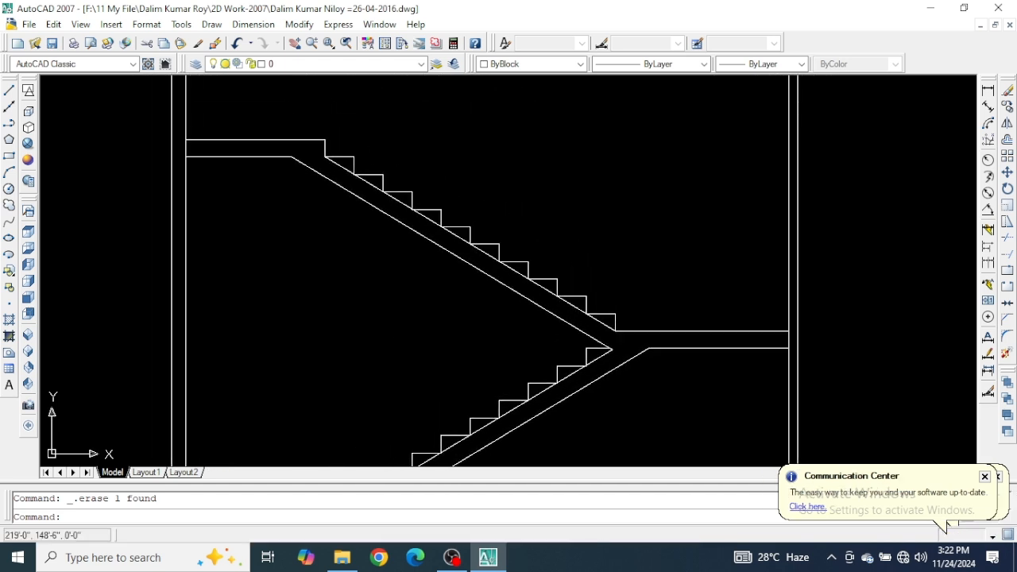
pyautogui.moveTo(264, 169)
pyautogui.mouseDown(button='middle')
pyautogui.moveTo(297, 283)
pyautogui.moveTo(352, 291)
pyautogui.moveTo(349, 268)
pyautogui.mouseUp(button='middle')
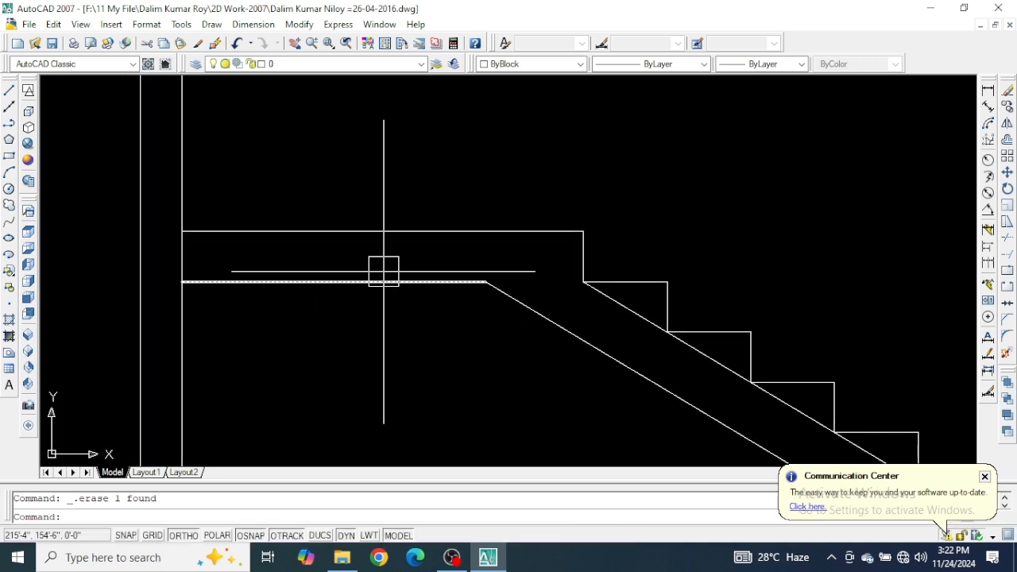
pyautogui.write('o')
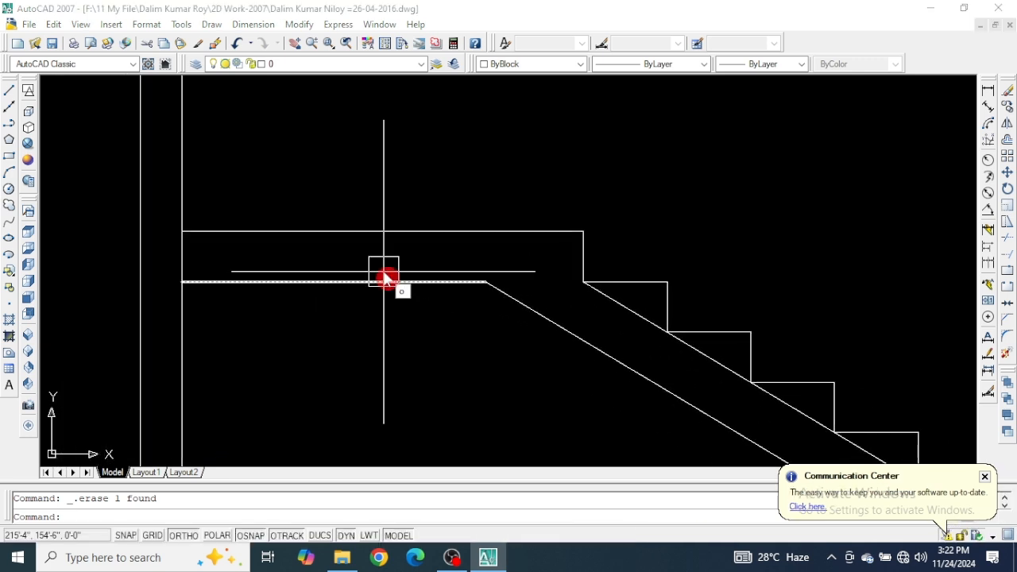
pyautogui.press('Return')
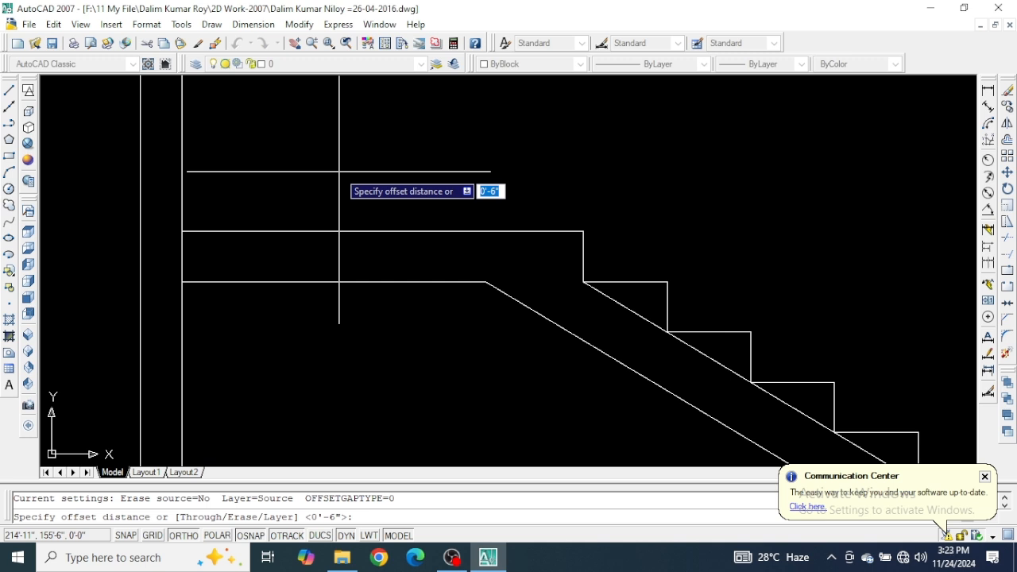
pyautogui.write('1')
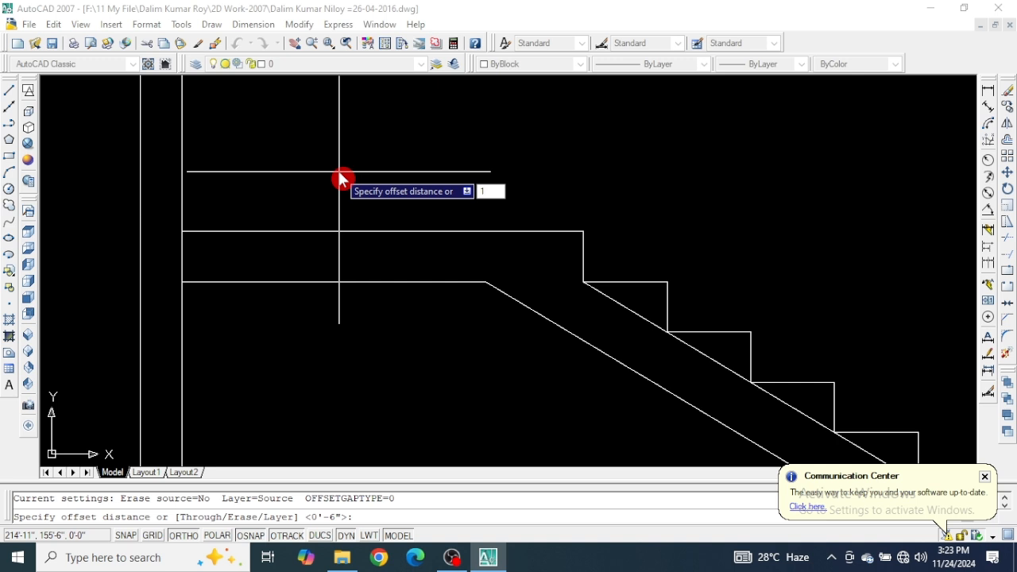
pyautogui.press('Return')
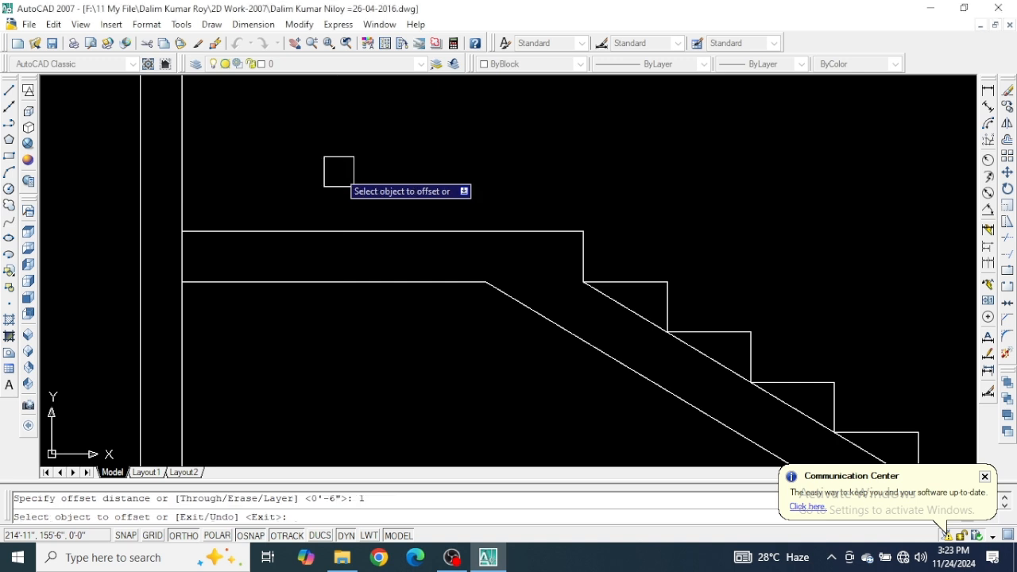
pyautogui.scroll(2, 303, 291)
pyautogui.click(327, 277)
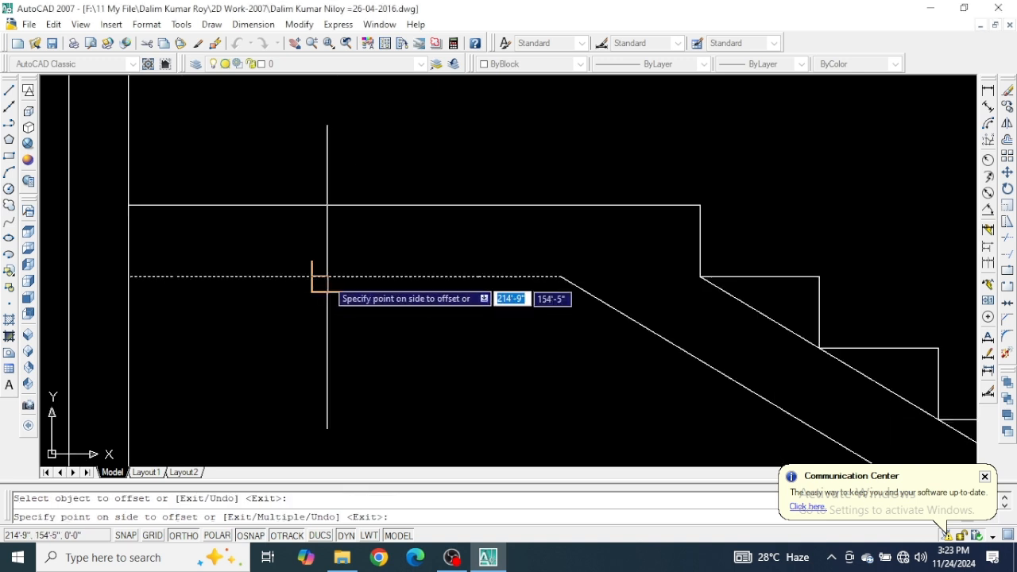
pyautogui.click(329, 233)
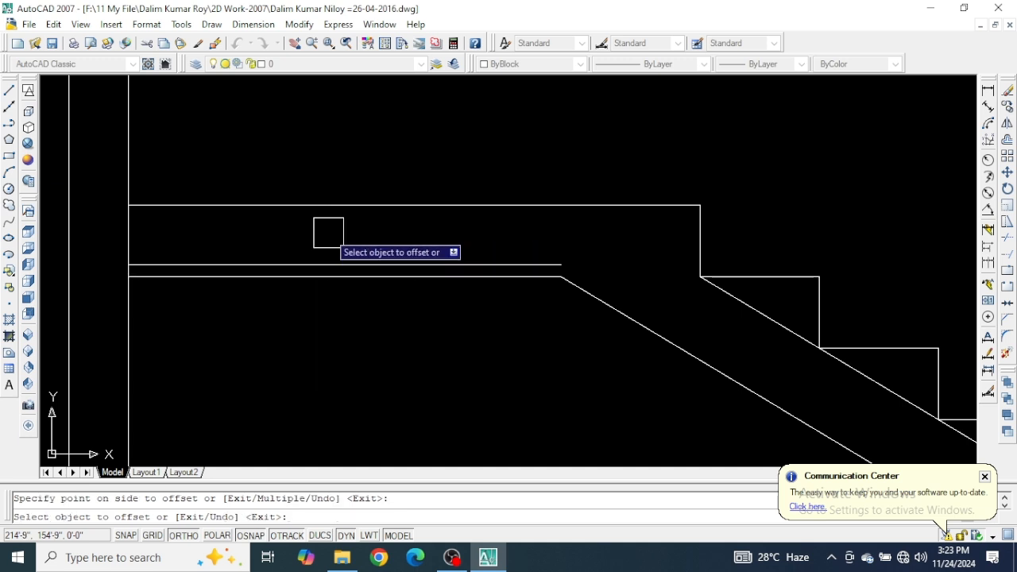
pyautogui.click(369, 205)
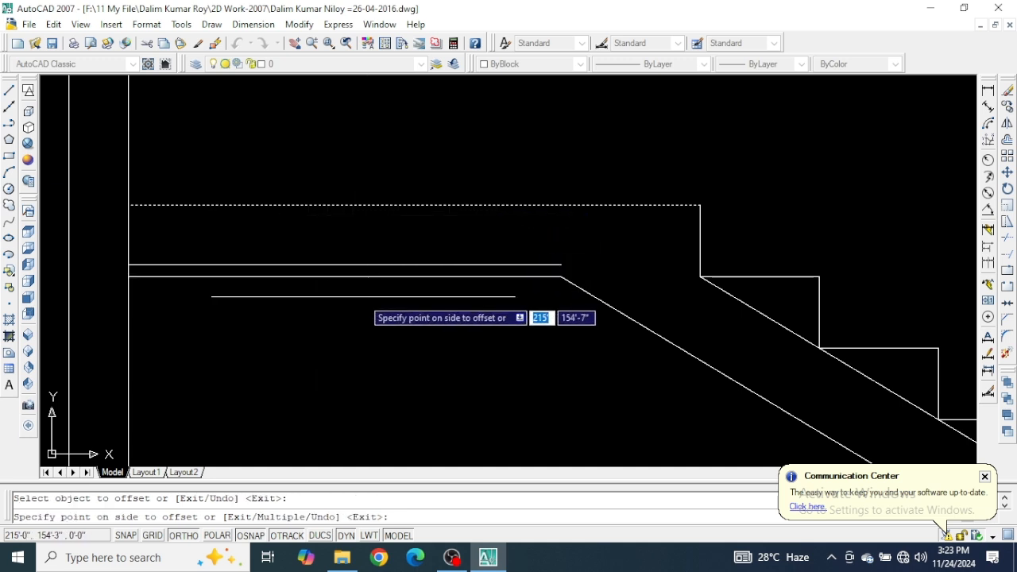
pyautogui.click(362, 307)
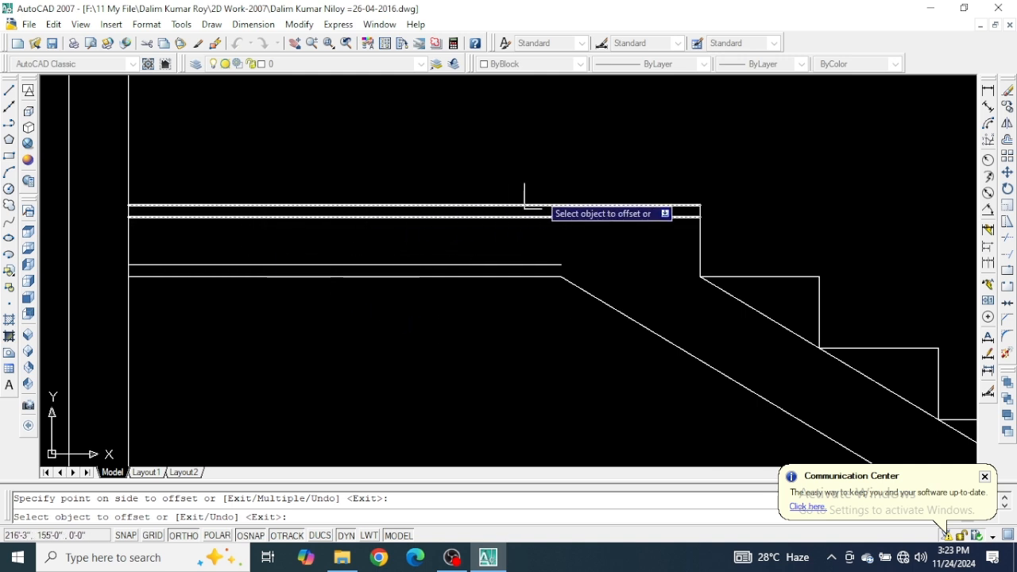
# Offset the upper flight's two sloping waist slab lines 1" inward into the slab
pyautogui.moveTo(656, 153)
pyautogui.mouseDown(button='middle')
pyautogui.moveTo(452, 95)
pyautogui.moveTo(360, 120)
pyautogui.mouseUp(button='middle')
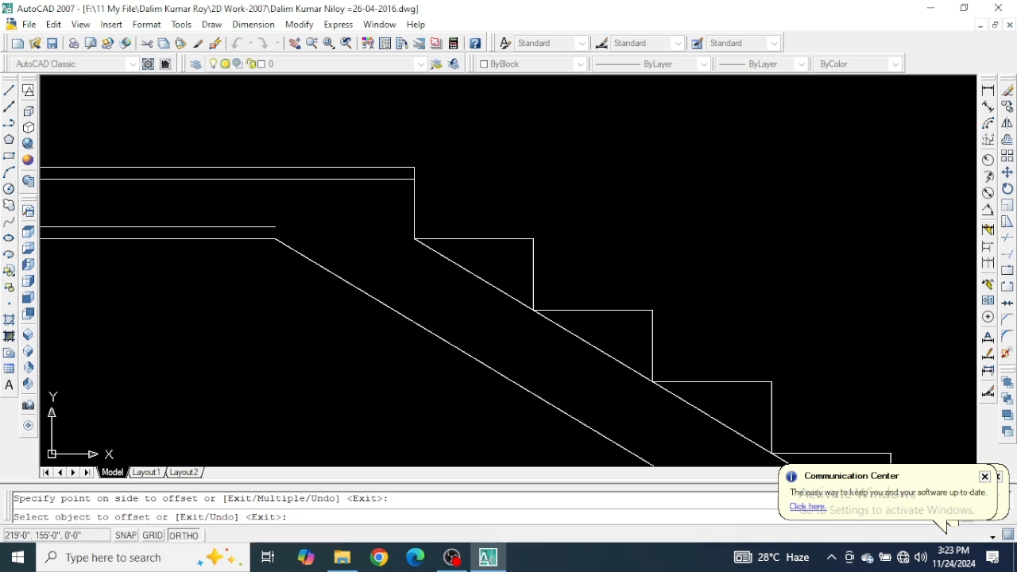
pyautogui.click(407, 313)
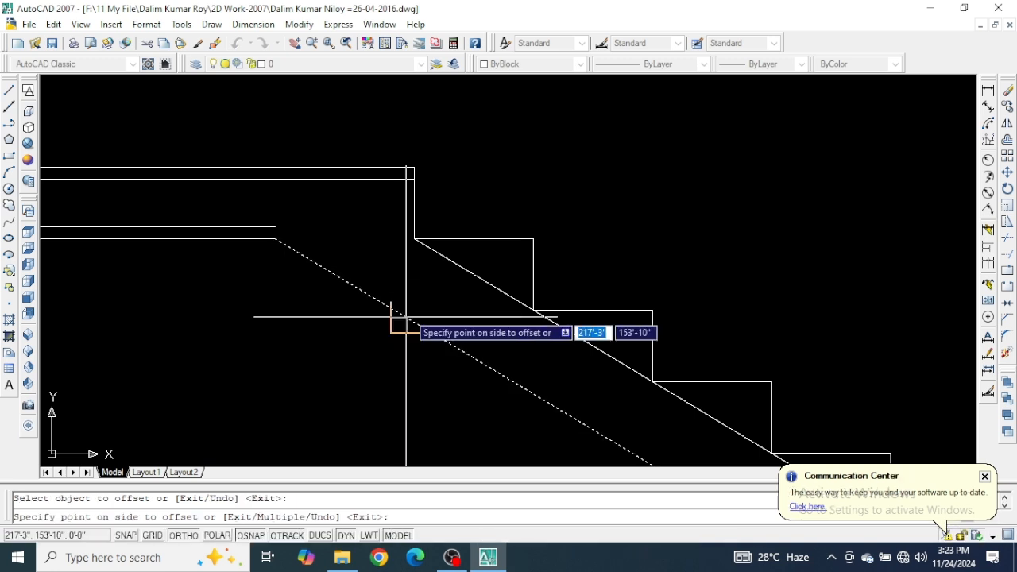
pyautogui.click(443, 287)
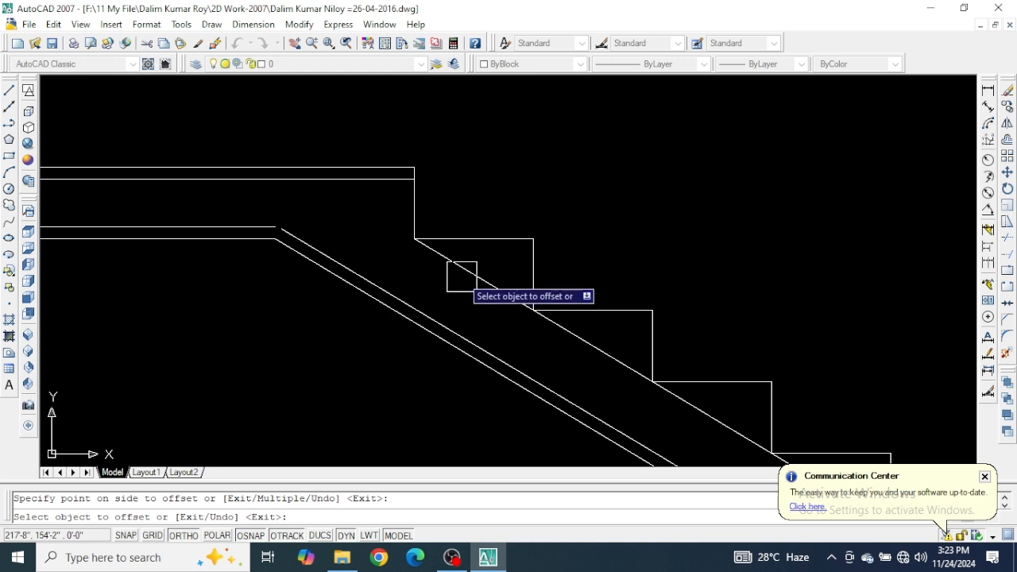
pyautogui.click(462, 276)
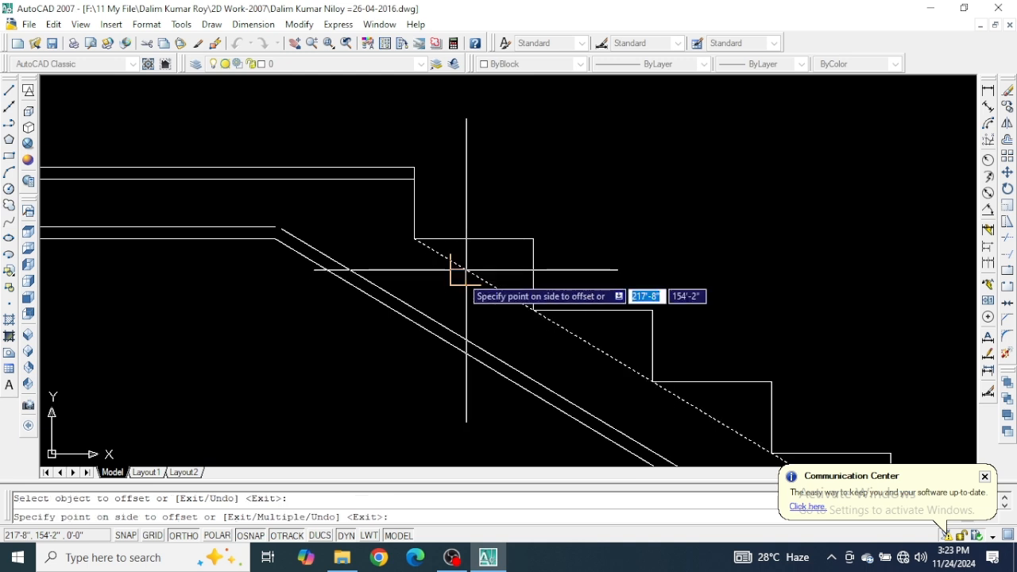
pyautogui.click(384, 344)
# Offset the mid-landing's top and underside lines 1" inward into the slab
pyautogui.scroll(-8, 288, 173)
pyautogui.scroll(2, 289, 170)
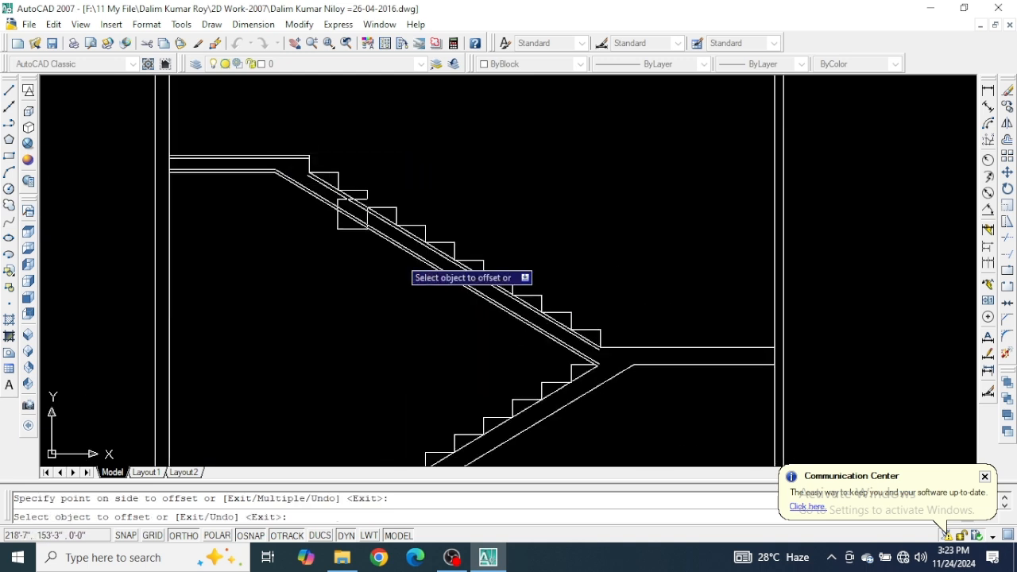
pyautogui.scroll(3, 667, 390)
pyautogui.scroll(4, 667, 390)
pyautogui.scroll(-3, 490, 294)
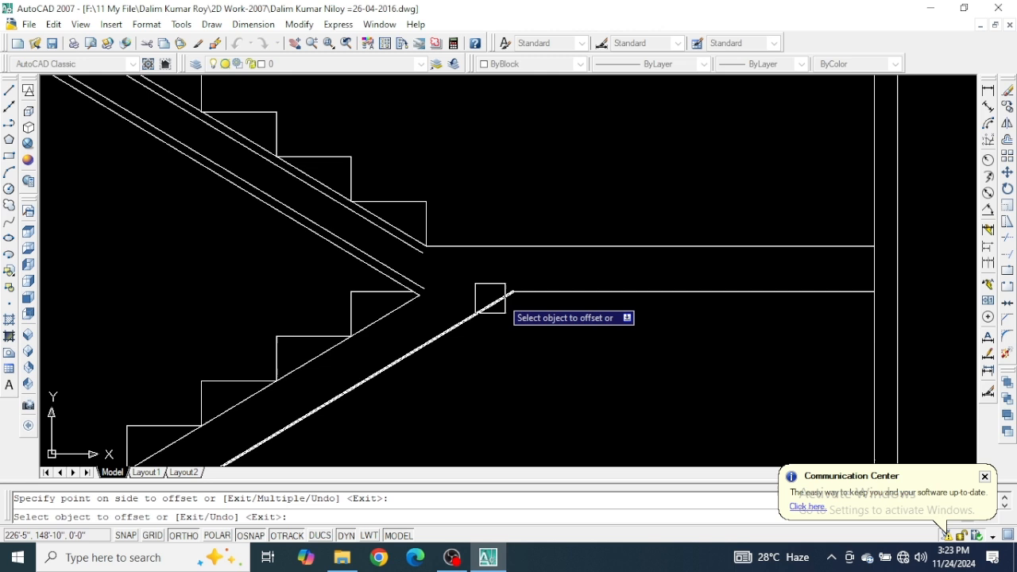
pyautogui.click(621, 246)
pyautogui.click(636, 367)
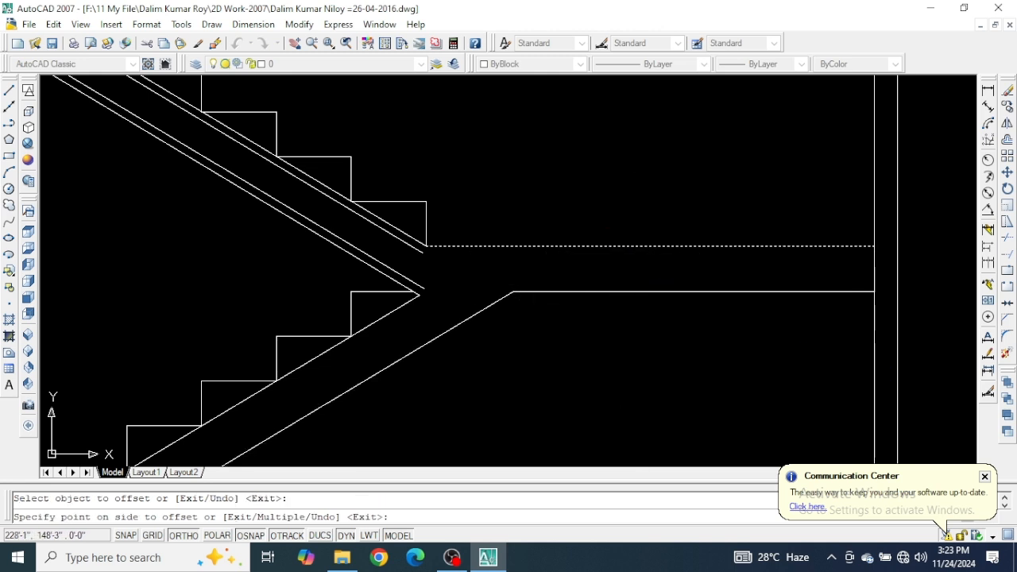
pyautogui.click(684, 300)
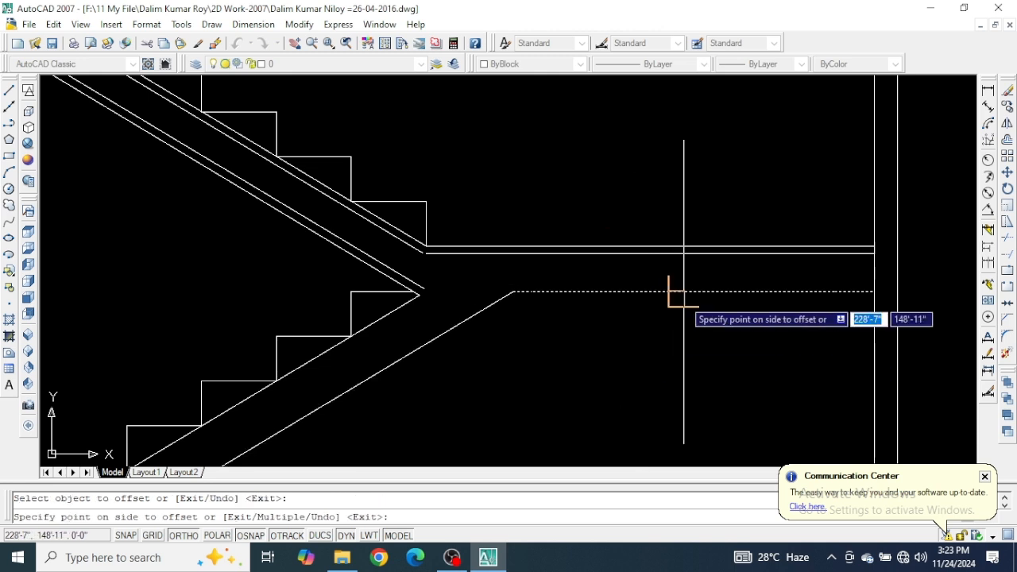
pyautogui.click(685, 182)
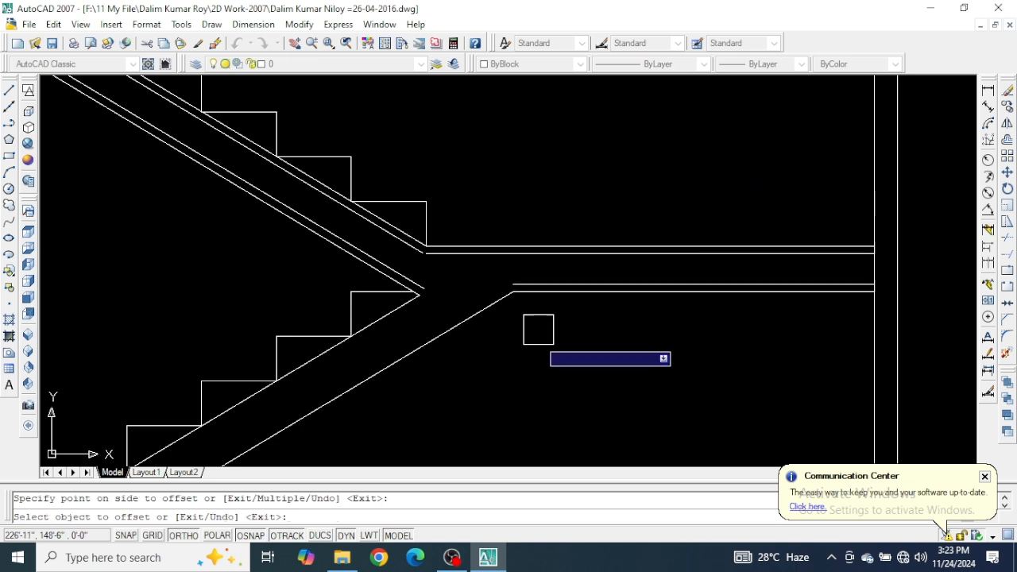
# Offset the lower flight's two sloping waist slab lines 1" inward and finish the Offset command
pyautogui.click(455, 331)
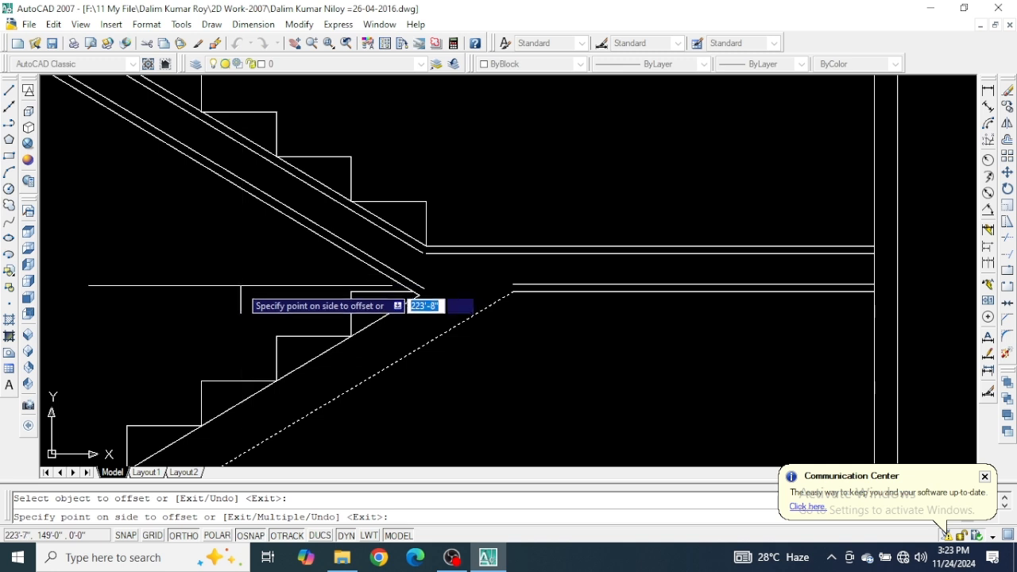
pyautogui.click(241, 286)
pyautogui.scroll(3, 311, 358)
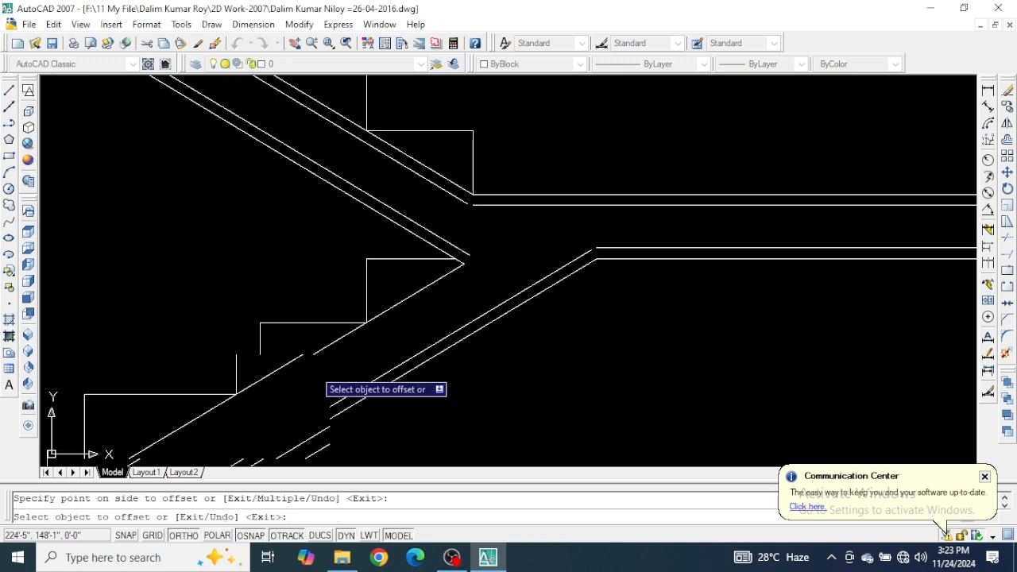
pyautogui.click(307, 359)
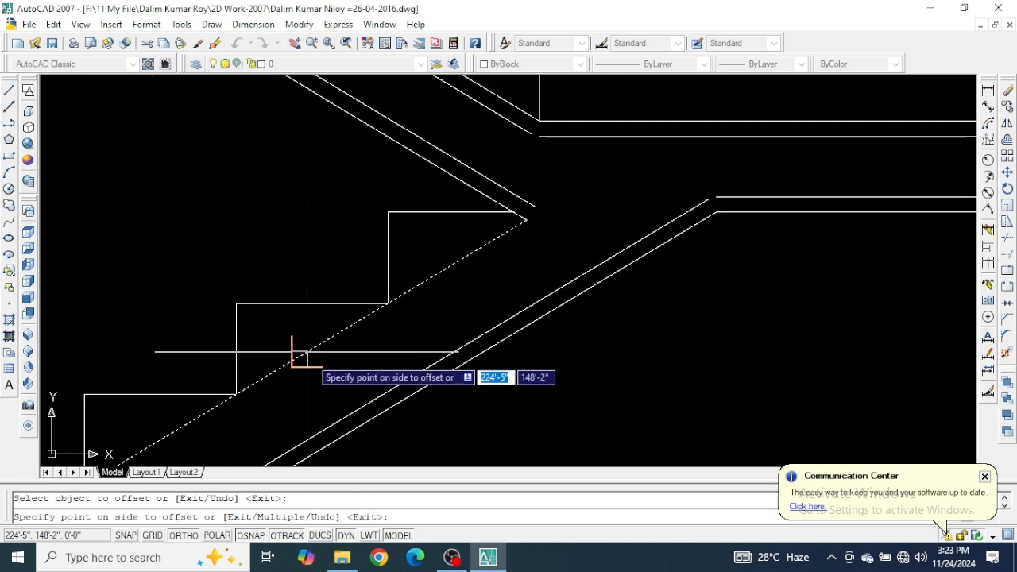
pyautogui.click(565, 401)
pyautogui.scroll(-5, 628, 254)
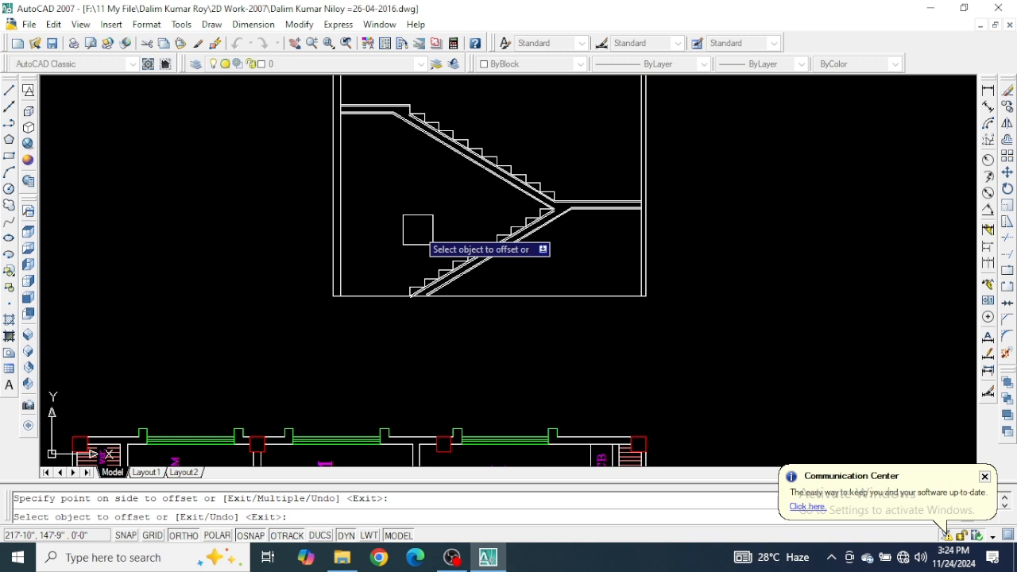
pyautogui.scroll(5, 404, 120)
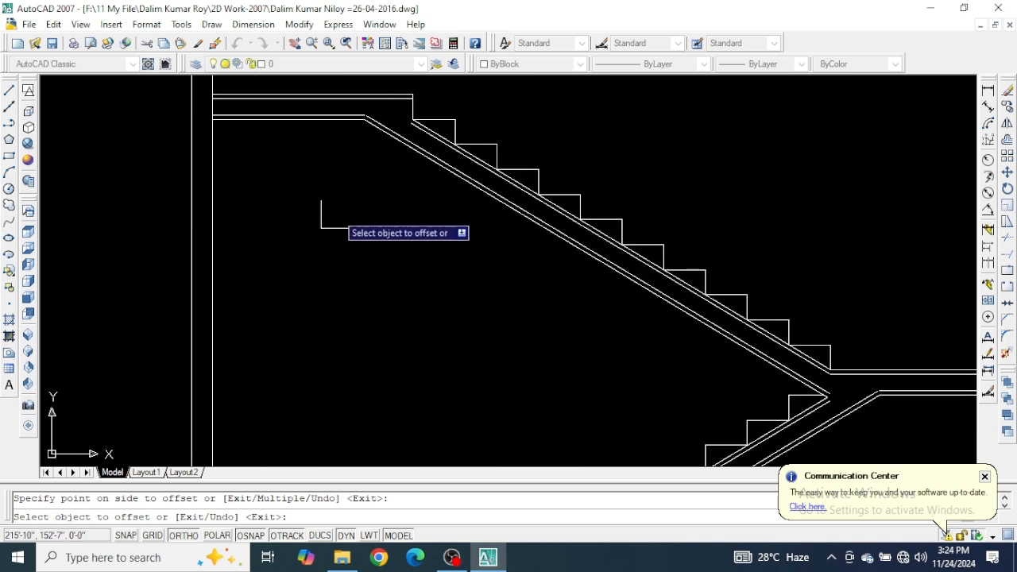
pyautogui.scroll(-1, 354, 213)
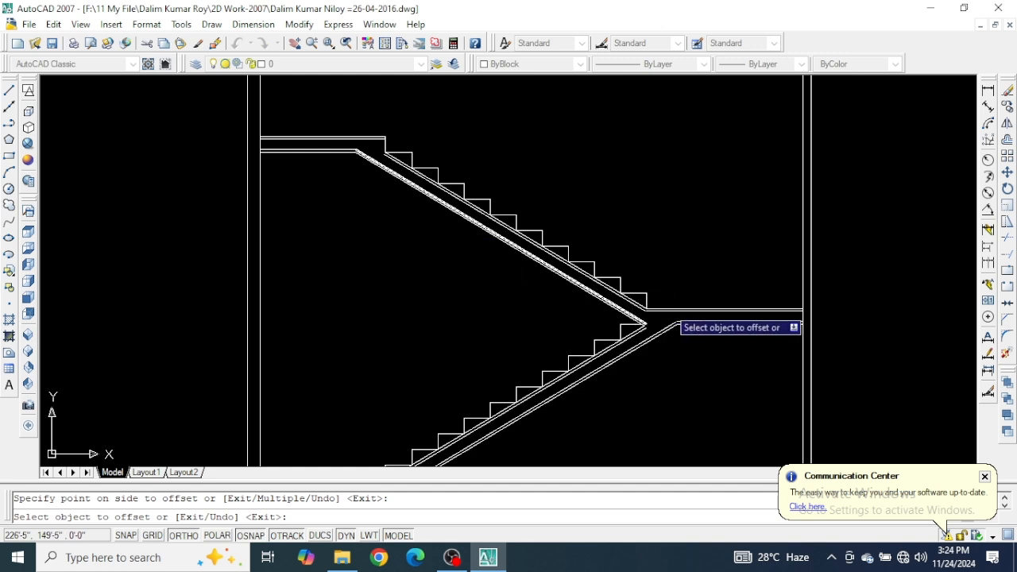
pyautogui.scroll(-4, 641, 238)
pyautogui.scroll(5, 588, 302)
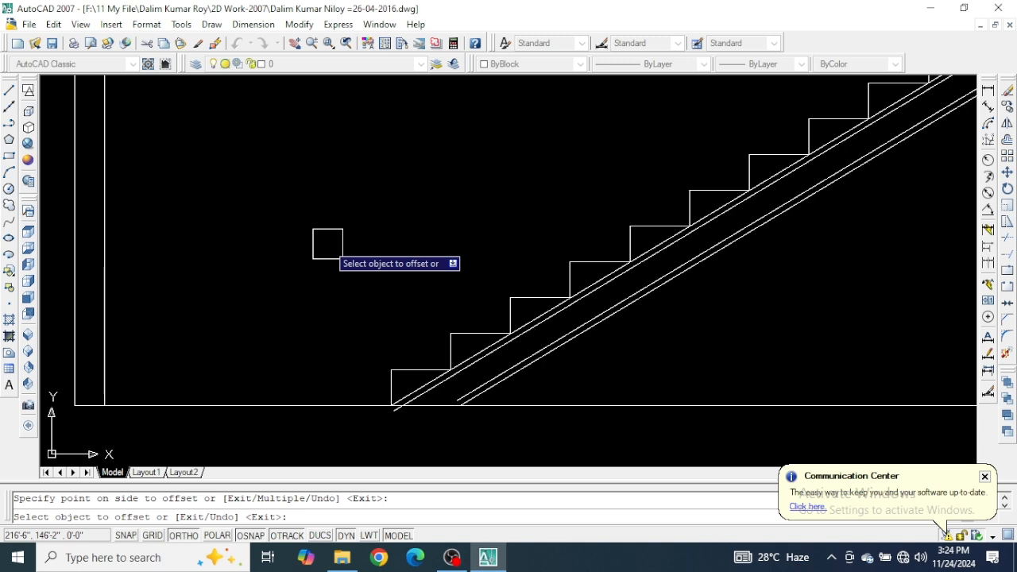
pyautogui.press('Return')
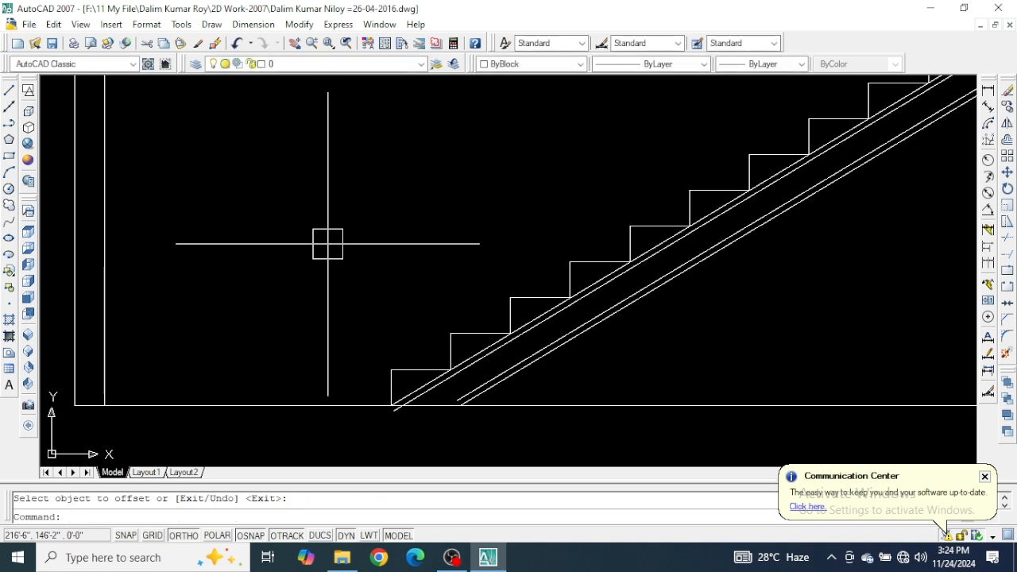
# Extend the inner offset lines of the upper landing and upper flight to meet one another at their junction
pyautogui.scroll(-4, 327, 243)
pyautogui.moveTo(346, 163)
pyautogui.mouseDown(button='middle')
pyautogui.moveTo(319, 249)
pyautogui.moveTo(313, 362)
pyautogui.mouseUp(button='middle')
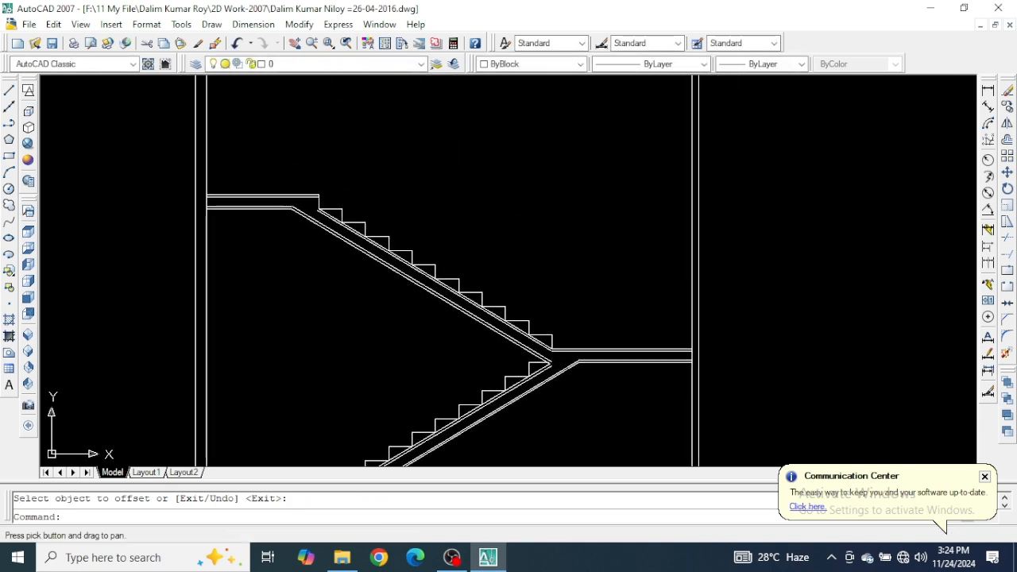
pyautogui.moveTo(378, 167); pyautogui.dragTo(445, 134, button='middle')
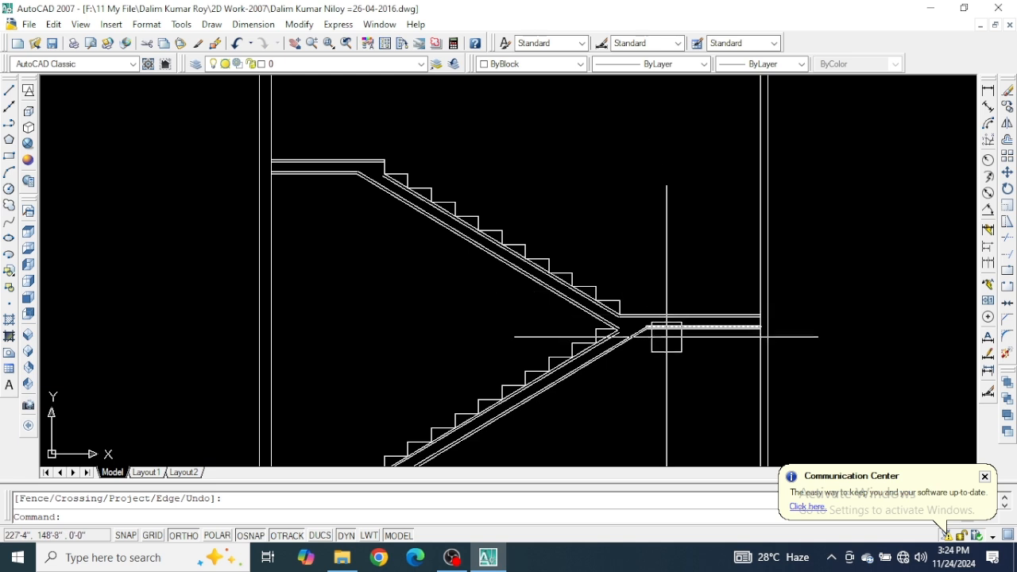
pyautogui.scroll(5, 667, 337)
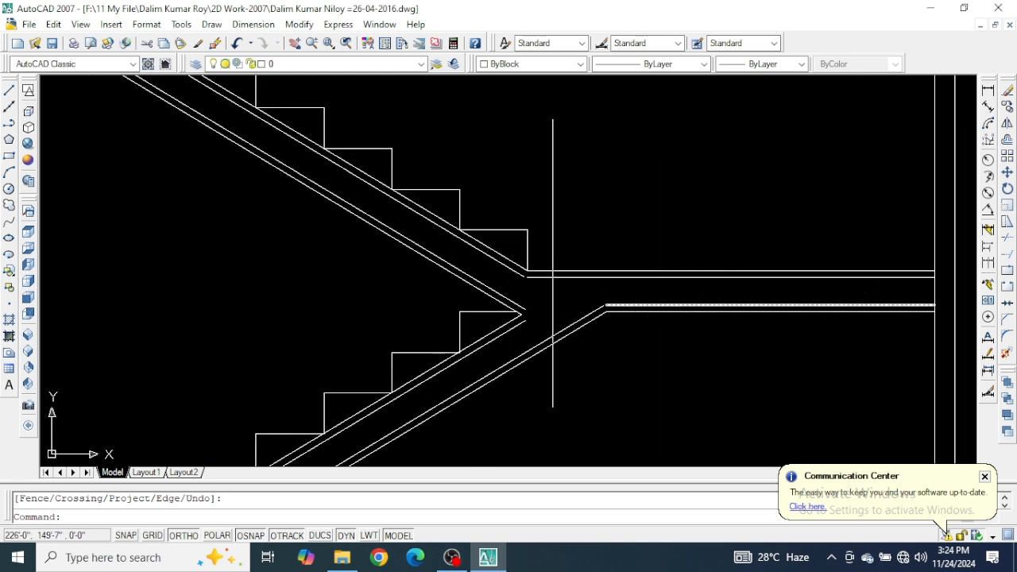
pyautogui.scroll(-4, 584, 256)
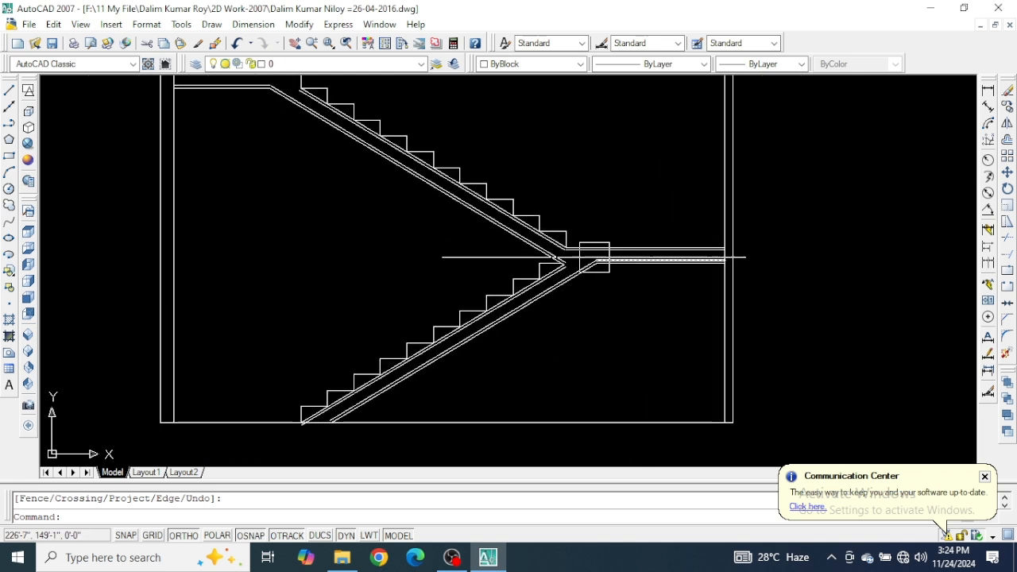
pyautogui.moveTo(234, 173); pyautogui.dragTo(272, 279, button='middle')
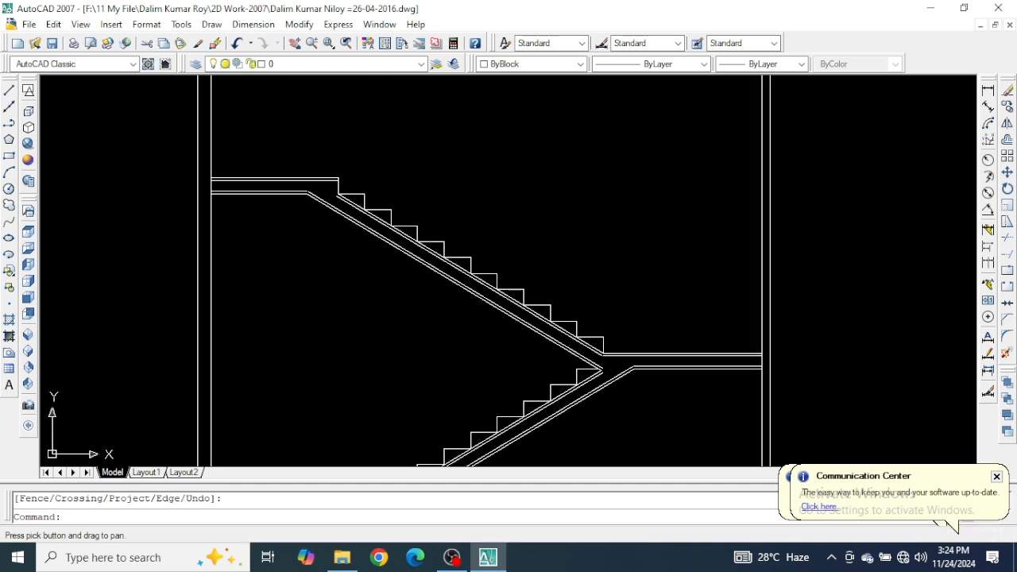
pyautogui.scroll(6, 337, 176)
pyautogui.write('ex')
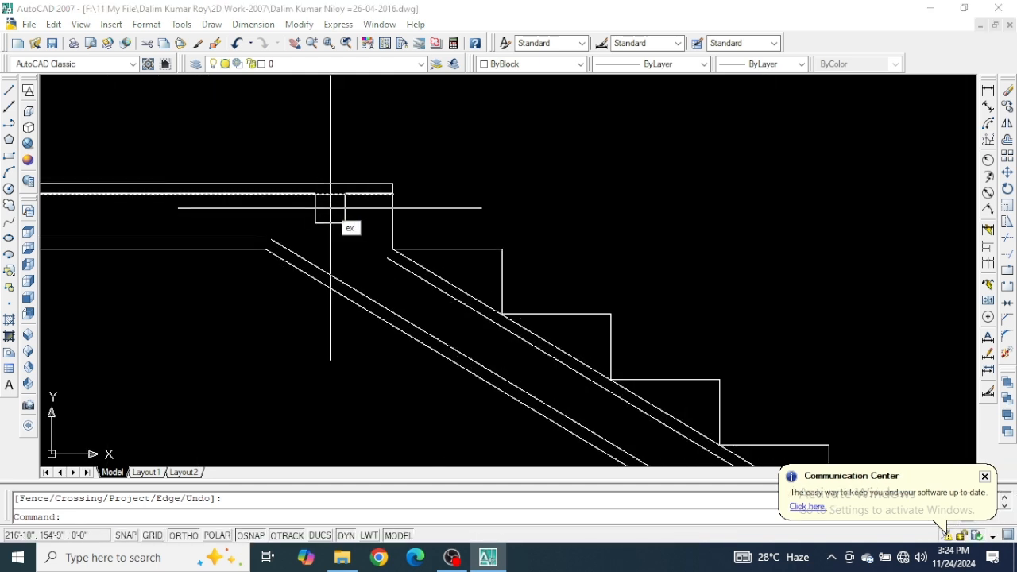
pyautogui.press('Return')
pyautogui.press('Return')
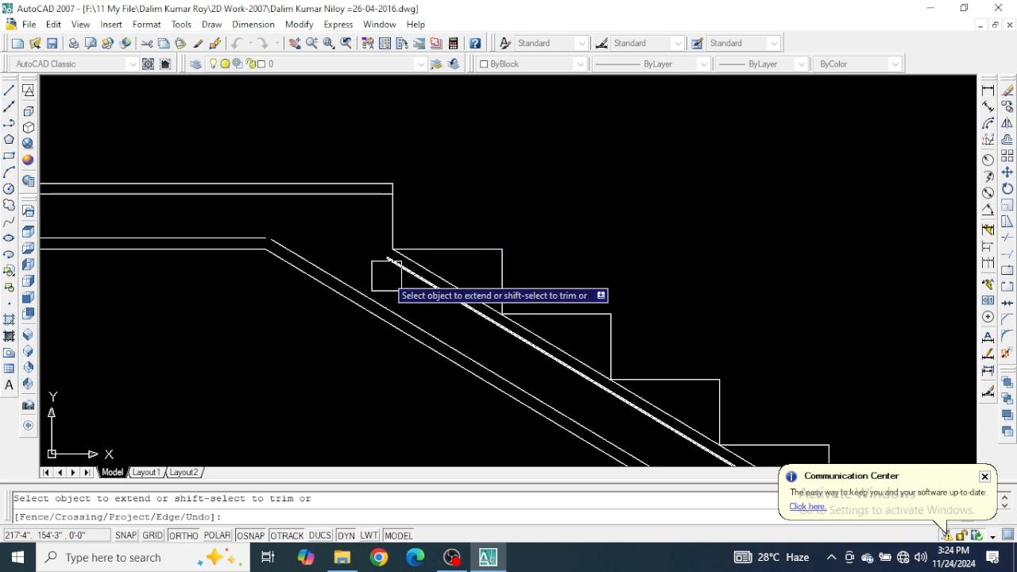
pyautogui.scroll(2, 247, 213)
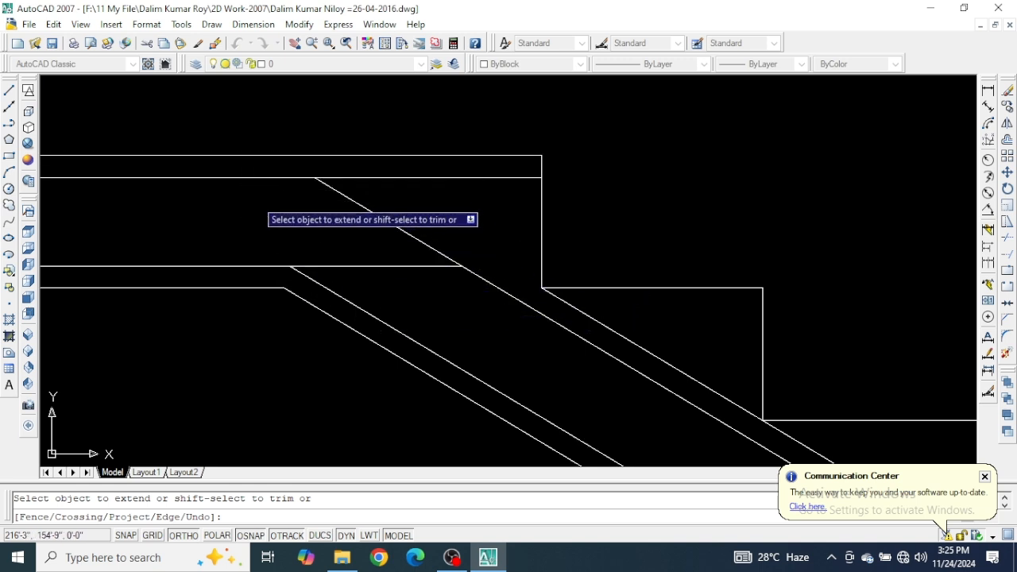
# Extend the inner offset lines of the mid-landing and lower flight to meet at the mid-landing junction
pyautogui.scroll(-3, 203, 150)
pyautogui.scroll(6, 535, 372)
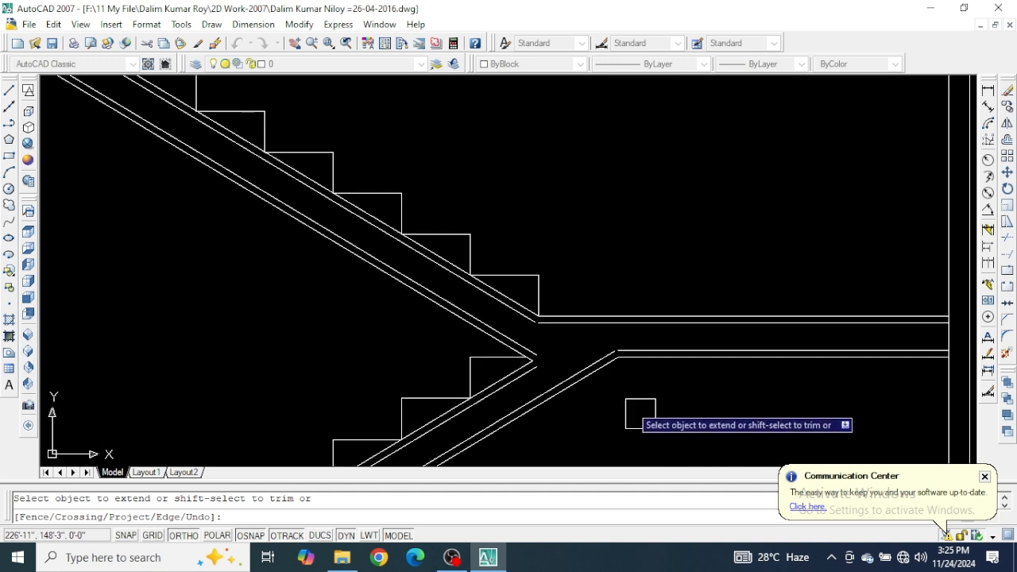
pyautogui.scroll(-2, 481, 254)
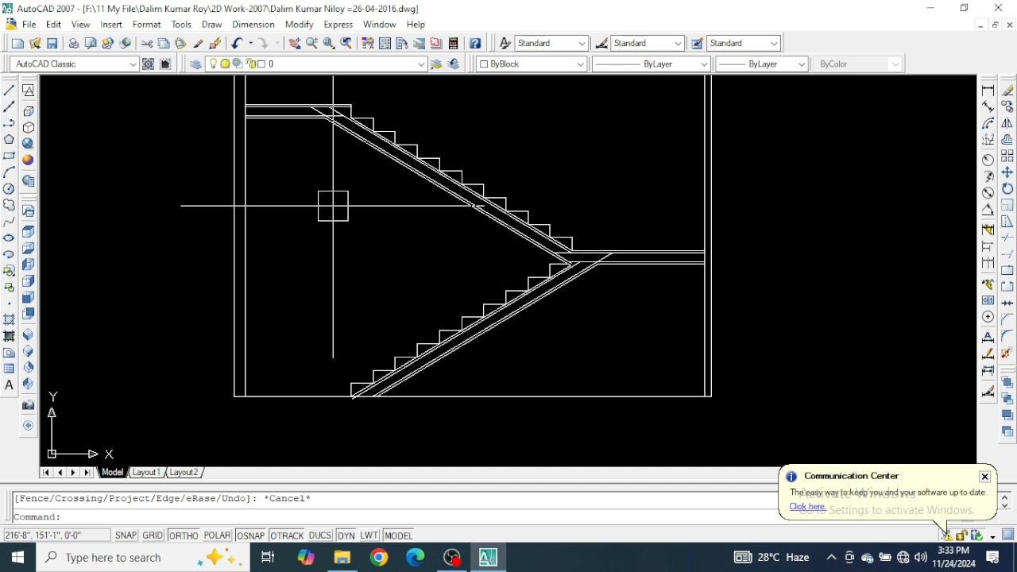
# Trim the upper landing's top inner line between the two sloping inner lines, and the flight's upper inner line above the landing's lower one
pyautogui.scroll(4, 333, 204)
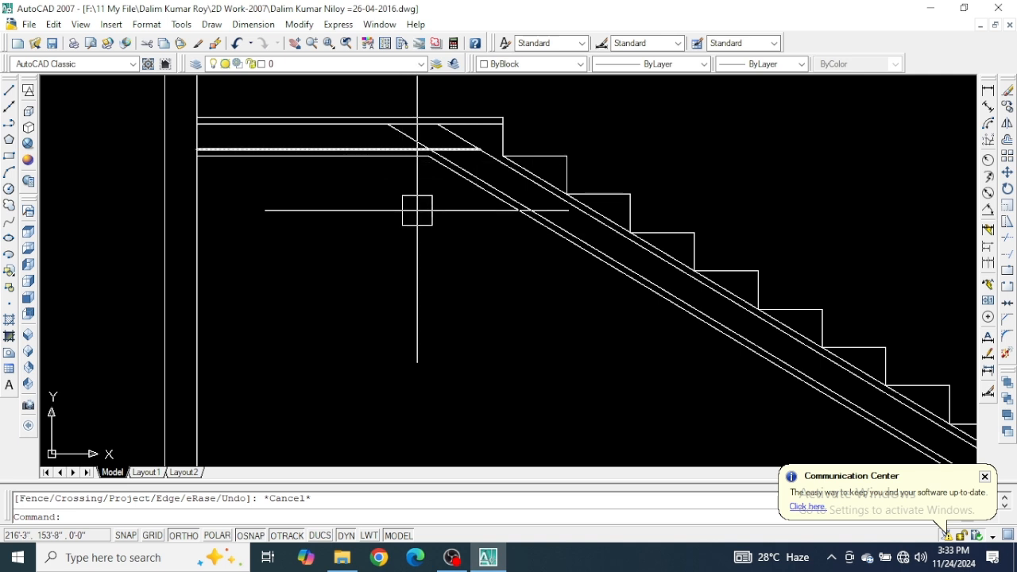
pyautogui.scroll(3, 417, 210)
pyautogui.moveTo(412, 162); pyautogui.dragTo(397, 328, button='middle')
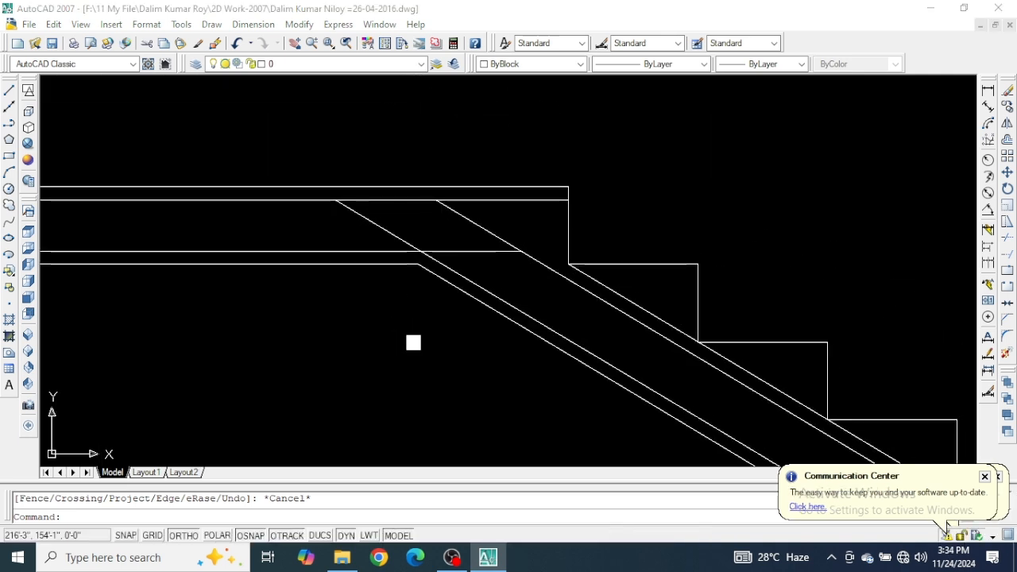
pyautogui.press('Return')
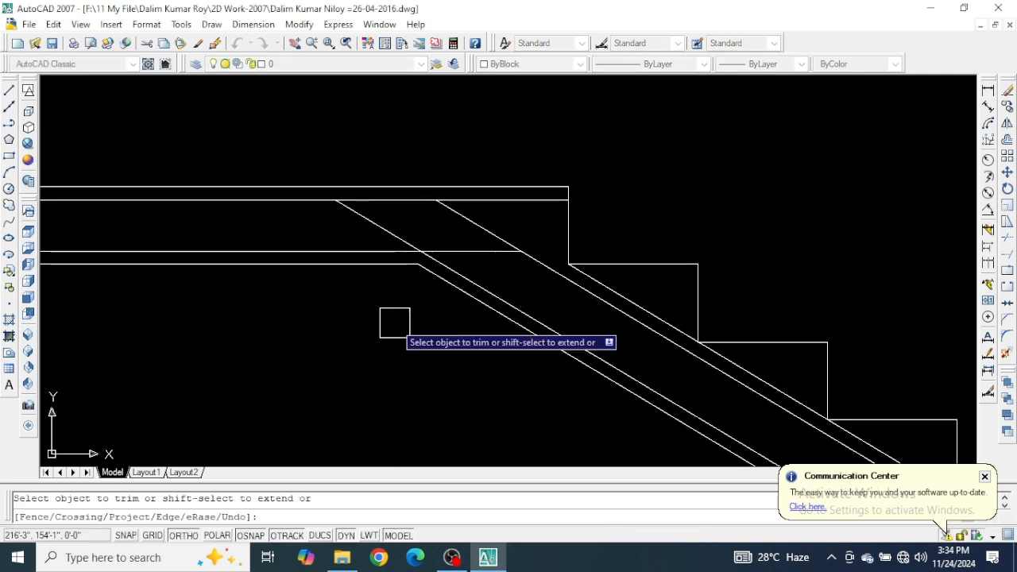
pyautogui.scroll(3, 408, 221)
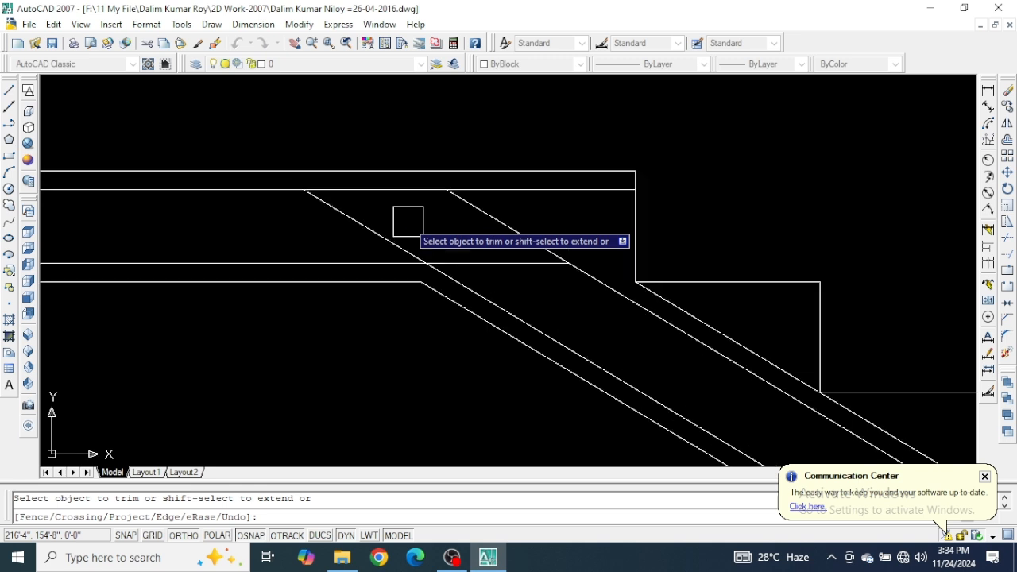
pyautogui.scroll(-4, 441, 214)
pyautogui.moveTo(274, 216)
pyautogui.mouseDown(button='middle')
pyautogui.moveTo(359, 172)
pyautogui.moveTo(348, 199)
pyautogui.mouseUp(button='middle')
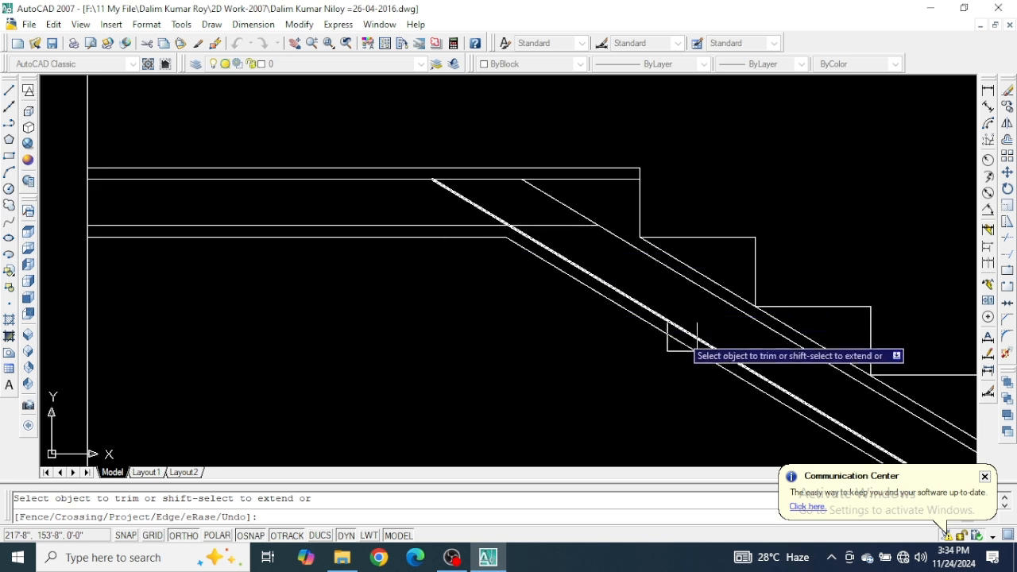
pyautogui.scroll(2, 455, 181)
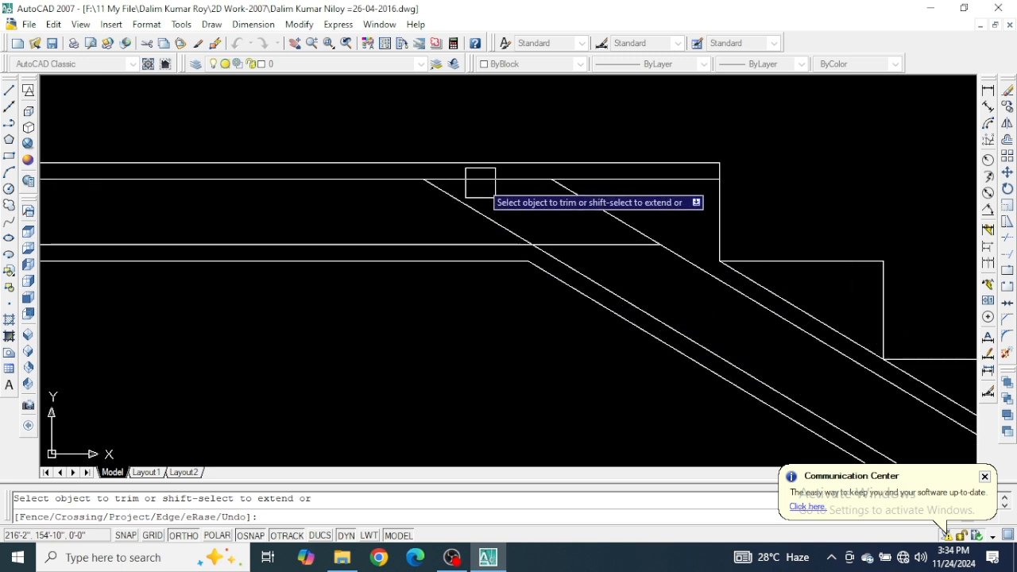
pyautogui.click(482, 181)
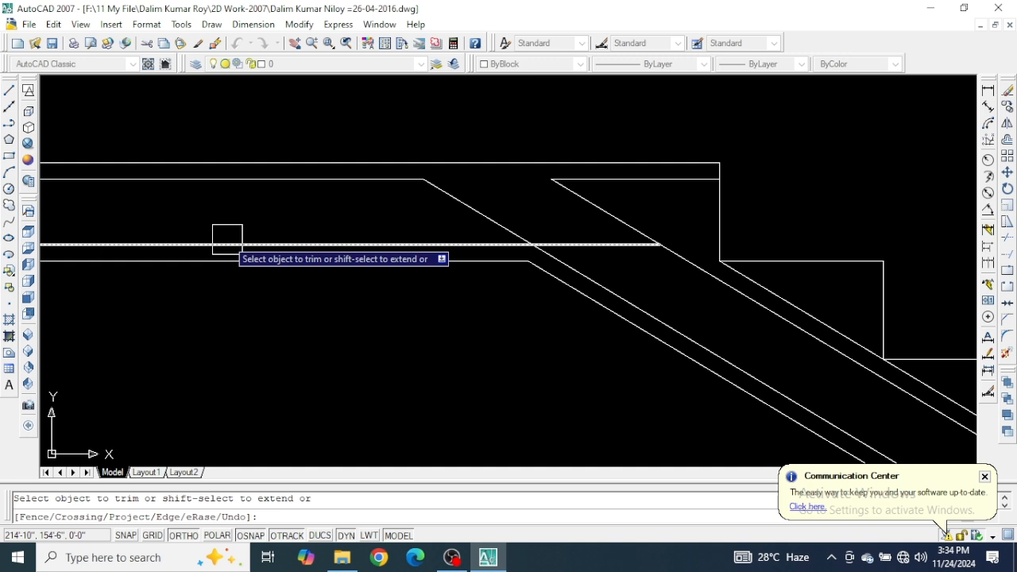
pyautogui.click(627, 214)
# Trim the mid-landing's top inner line back to the end of the upper flight's upper inner line
pyautogui.scroll(-4, 293, 168)
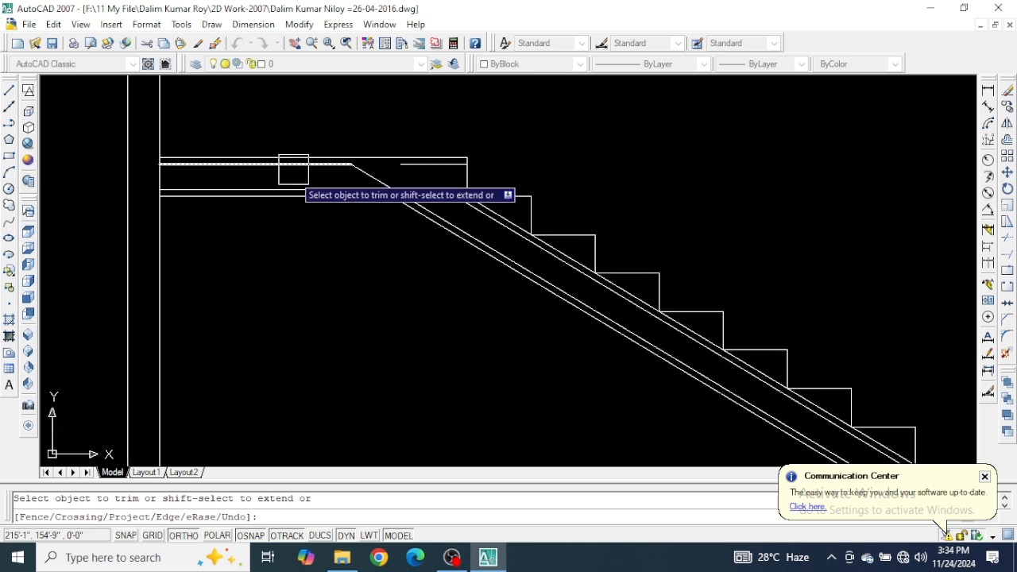
pyautogui.moveTo(392, 286); pyautogui.dragTo(412, 267, button='middle')
pyautogui.scroll(-2, 271, 148)
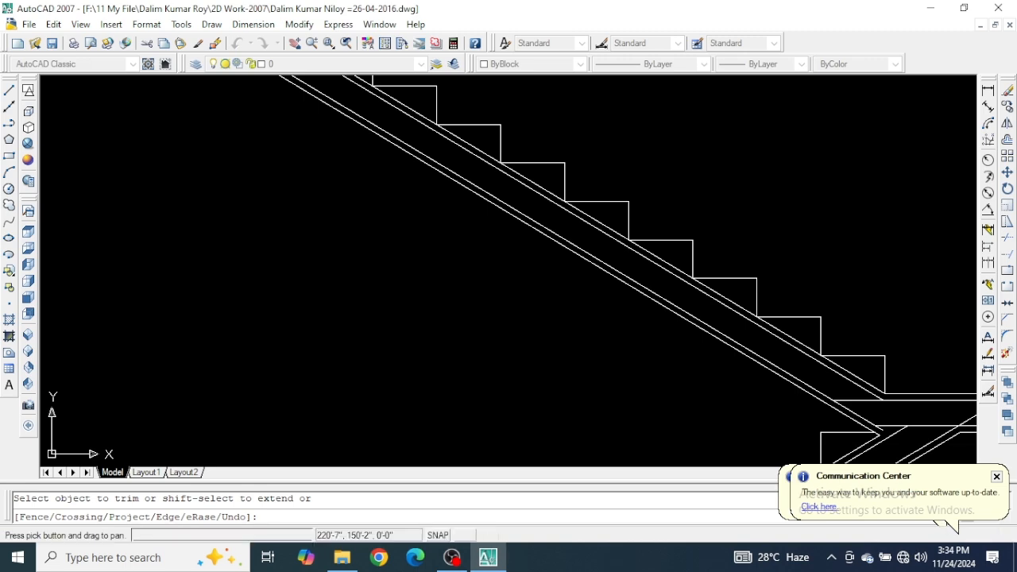
pyautogui.moveTo(728, 353); pyautogui.dragTo(582, 285, button='middle')
pyautogui.scroll(-1, 582, 284)
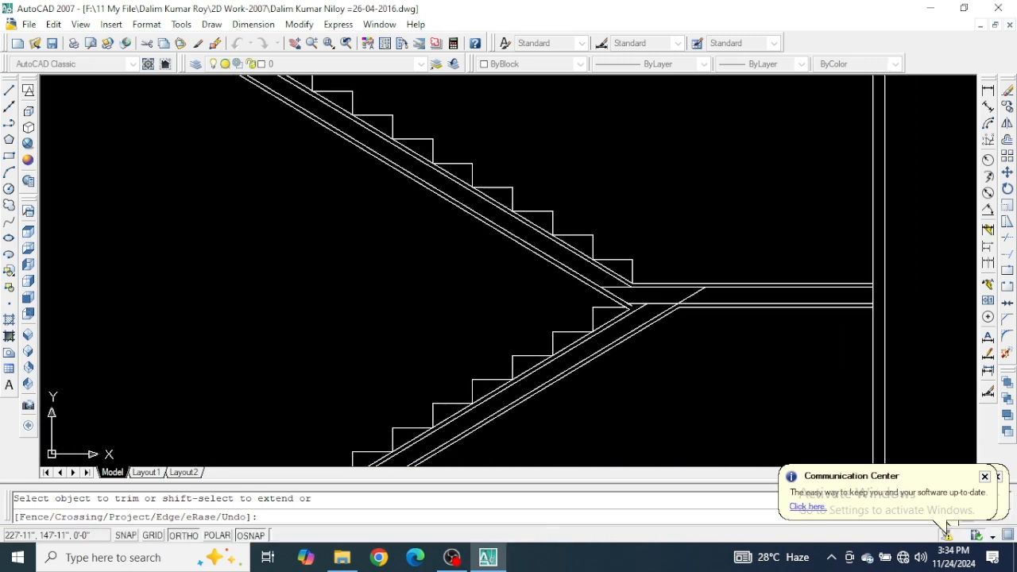
pyautogui.scroll(3, 620, 270)
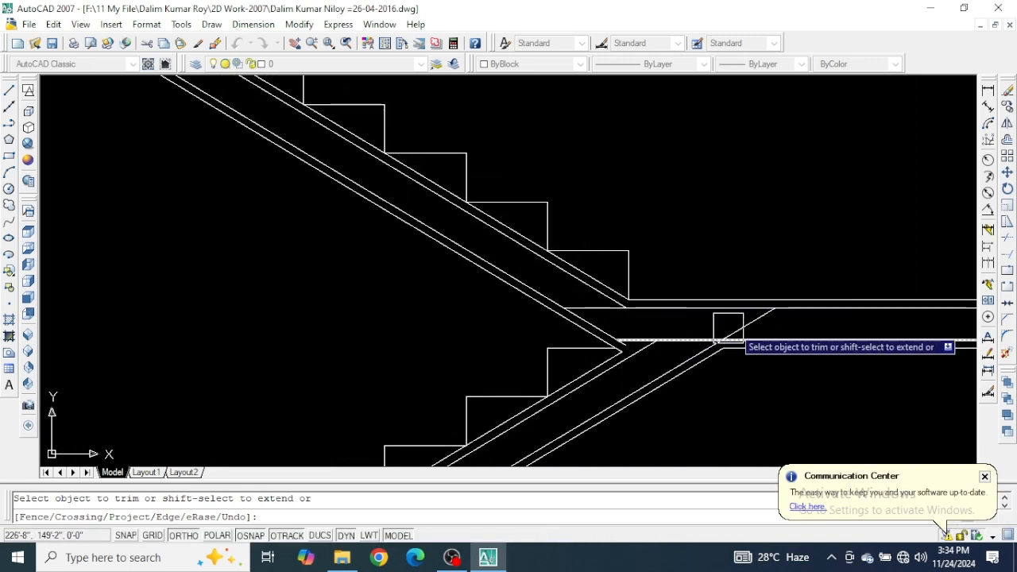
pyautogui.scroll(2, 740, 329)
pyautogui.moveTo(708, 306); pyautogui.dragTo(579, 229, button='middle')
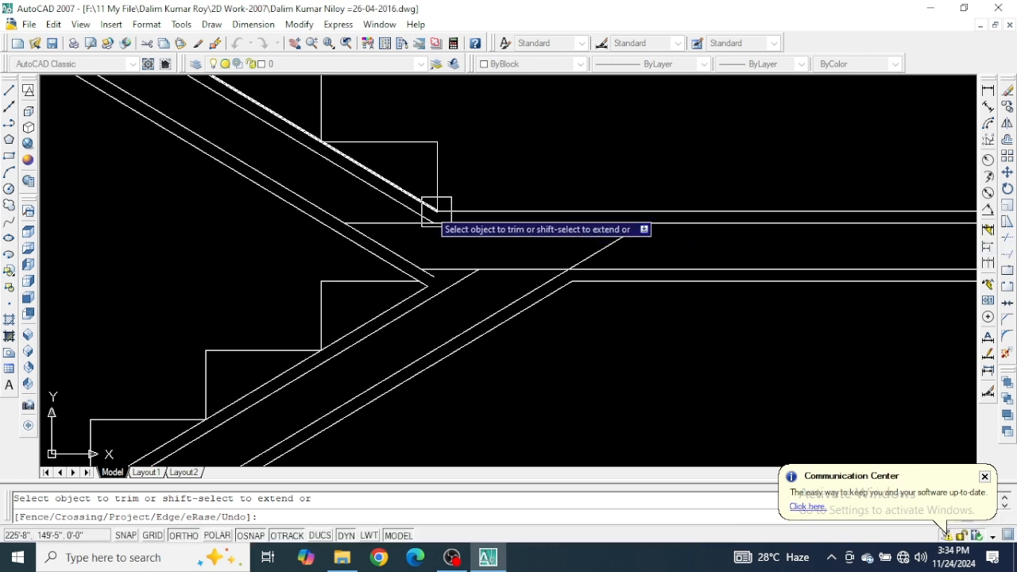
pyautogui.scroll(2, 385, 230)
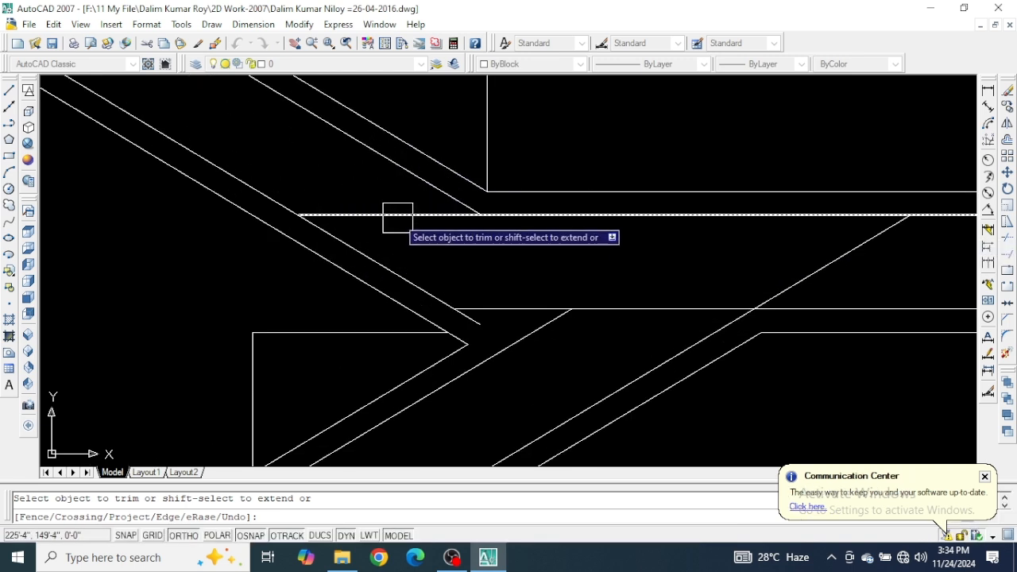
pyautogui.scroll(-1, 395, 205)
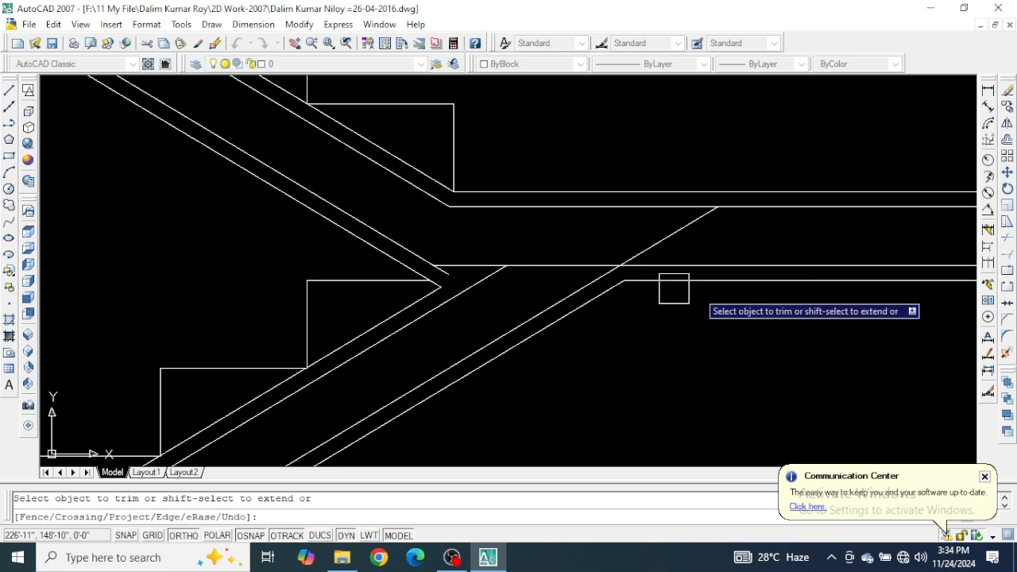
# Trim the overshoot of the upper flight's lower inner line past the mid-landing's lower inner line
pyautogui.scroll(3, 386, 268)
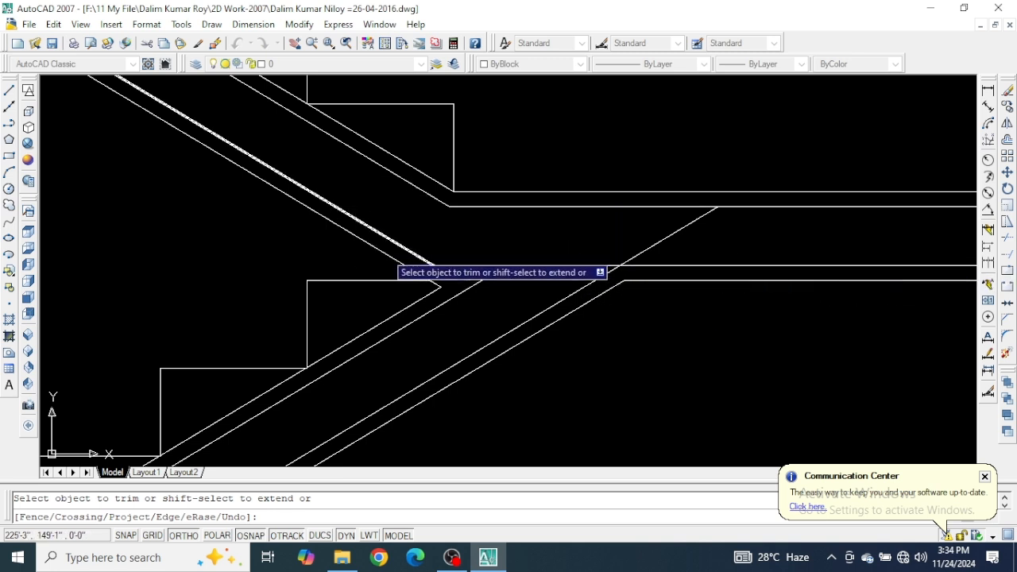
pyautogui.scroll(-2, 318, 159)
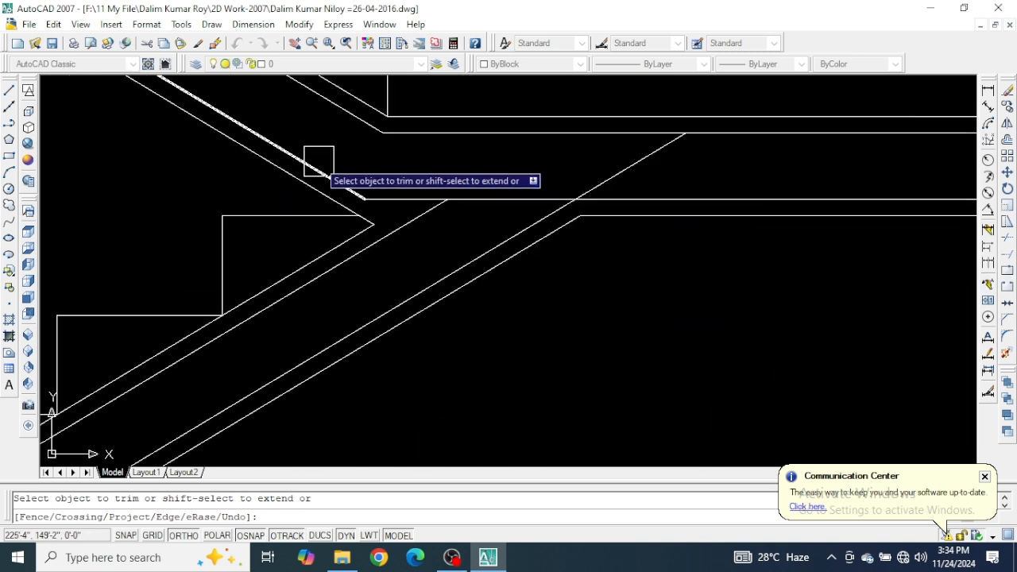
pyautogui.scroll(-3, 531, 261)
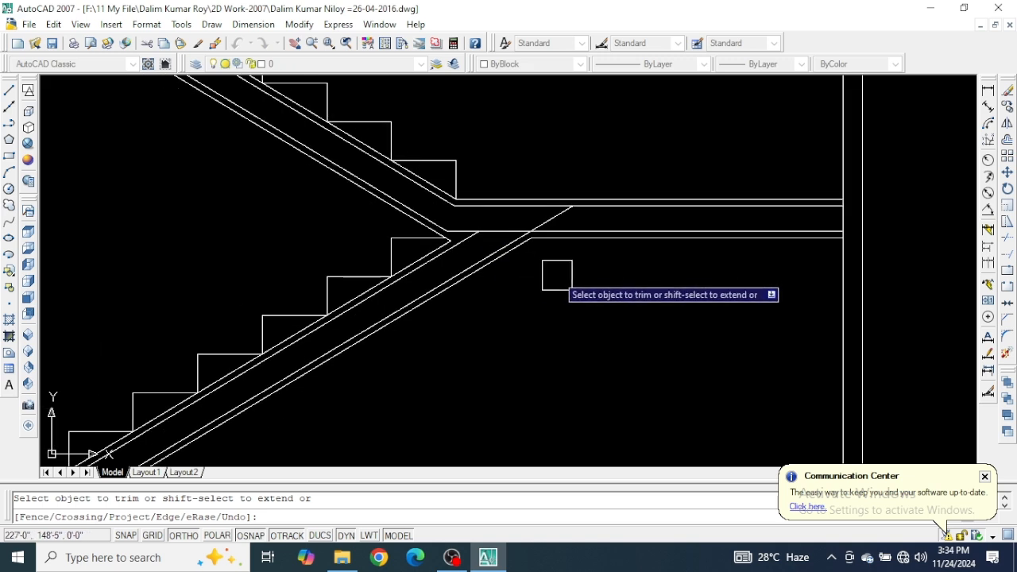
# Trim the lower flight's upper inner line where it overshoots below the floor line, and finish the Trim command
pyautogui.scroll(2, 557, 275)
pyautogui.moveTo(533, 274); pyautogui.dragTo(606, 286, button='middle')
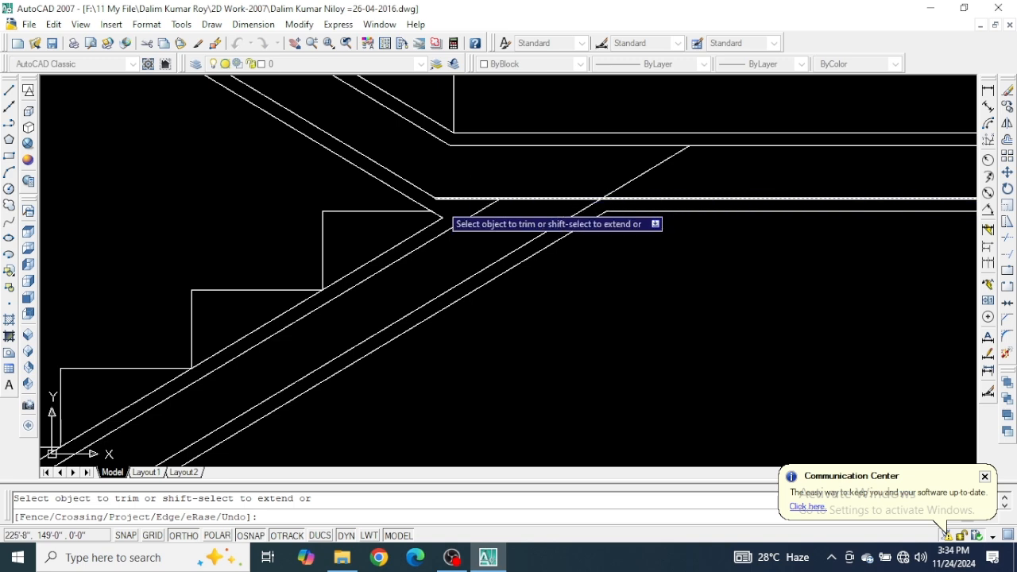
pyautogui.scroll(-1, 363, 235)
pyautogui.scroll(-2, 358, 246)
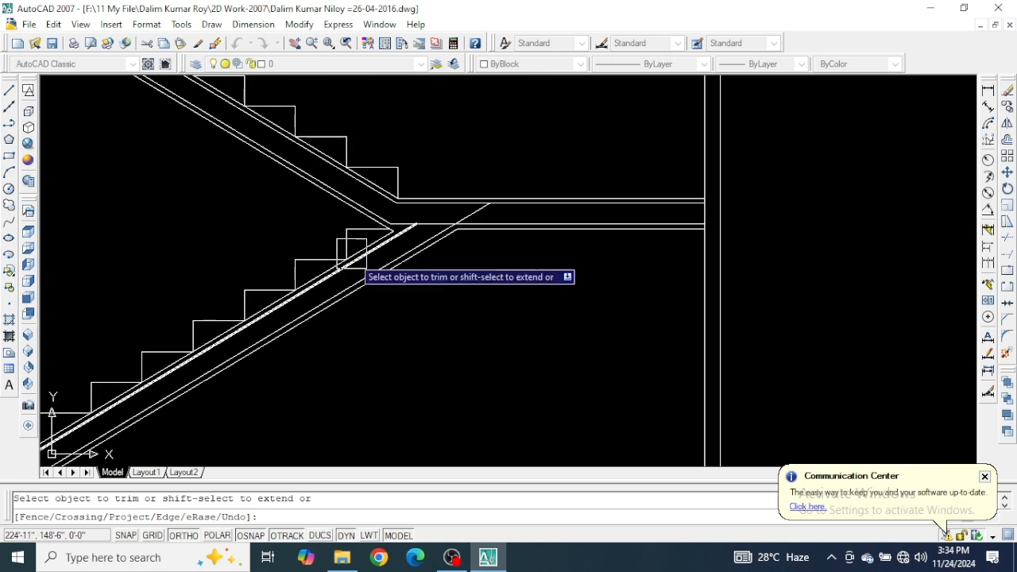
pyautogui.moveTo(392, 336); pyautogui.dragTo(673, 265, button='middle')
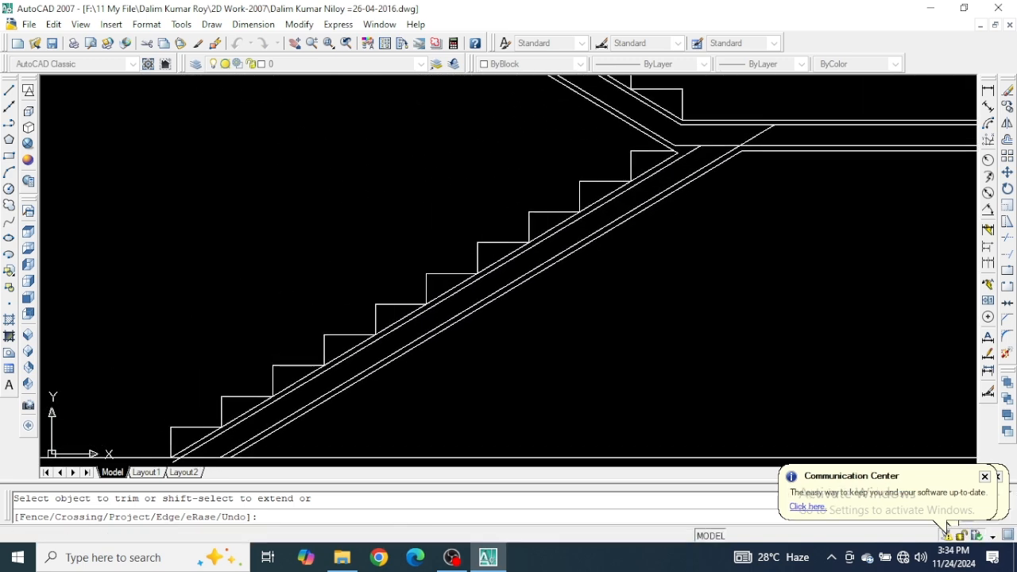
pyautogui.scroll(-2, 684, 241)
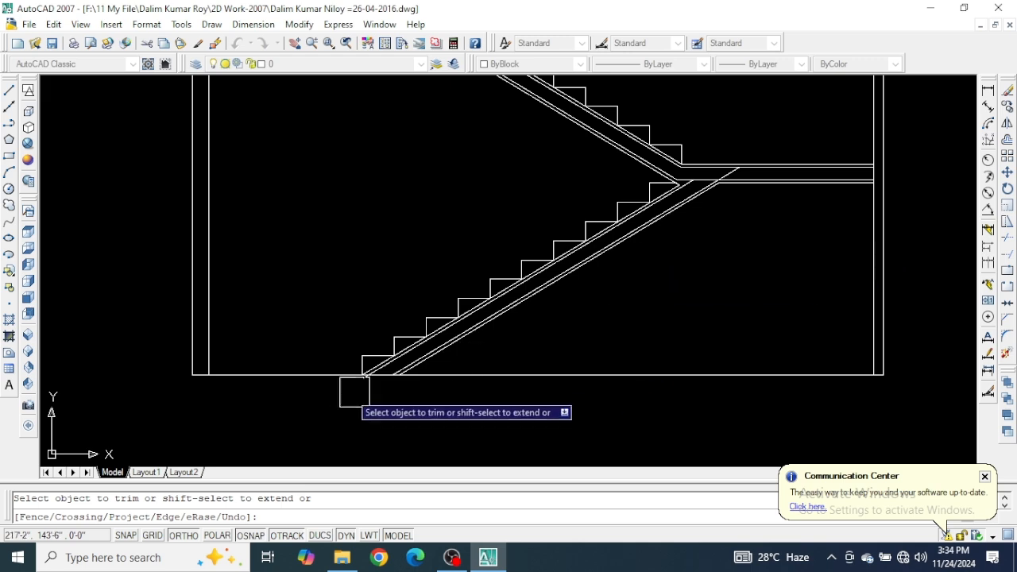
pyautogui.scroll(6, 363, 383)
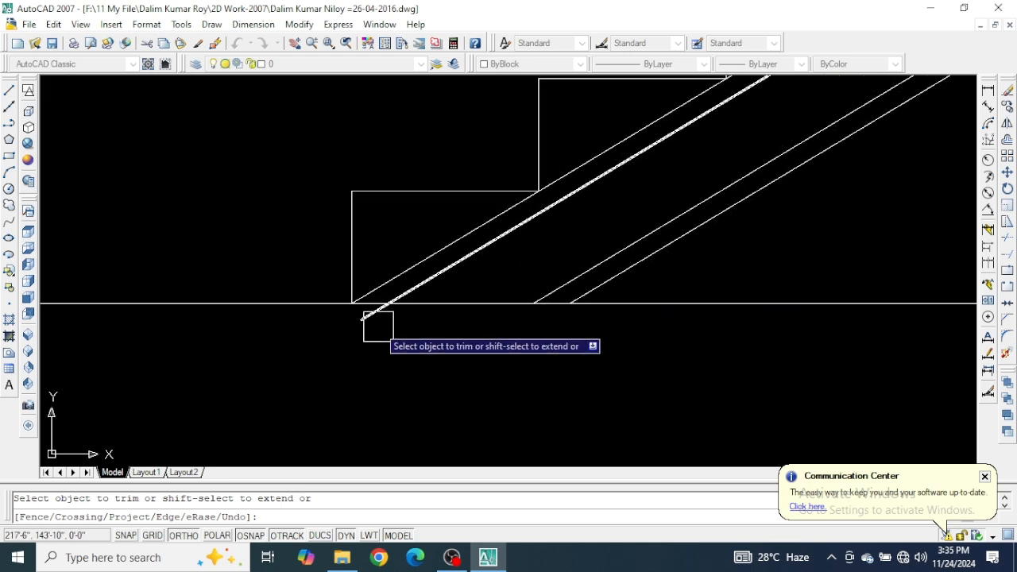
pyautogui.scroll(-4, 234, 331)
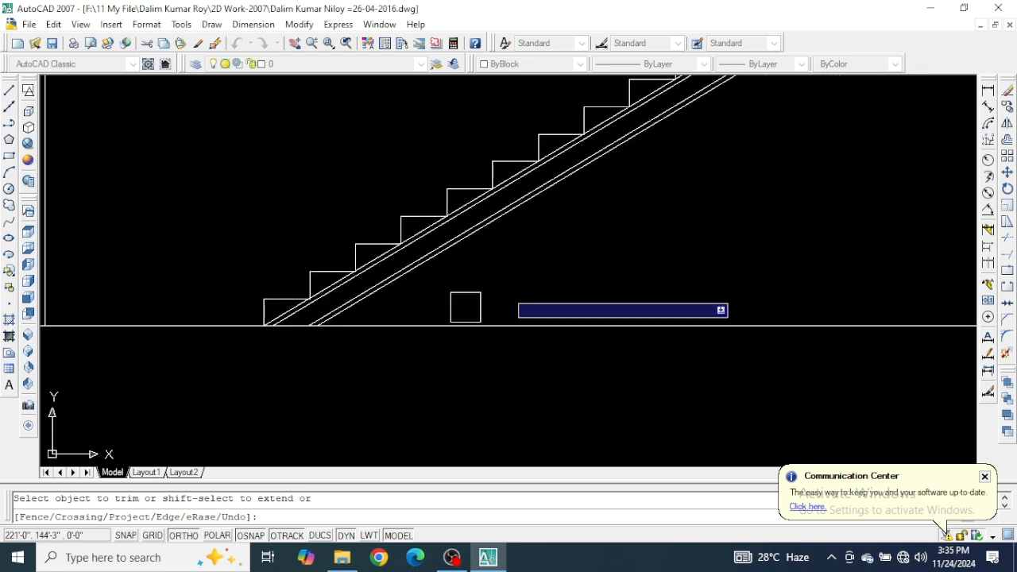
pyautogui.moveTo(567, 271)
pyautogui.mouseDown(button='middle')
pyautogui.moveTo(511, 390)
pyautogui.moveTo(526, 400)
pyautogui.mouseUp(button='middle')
pyautogui.press('Escape')
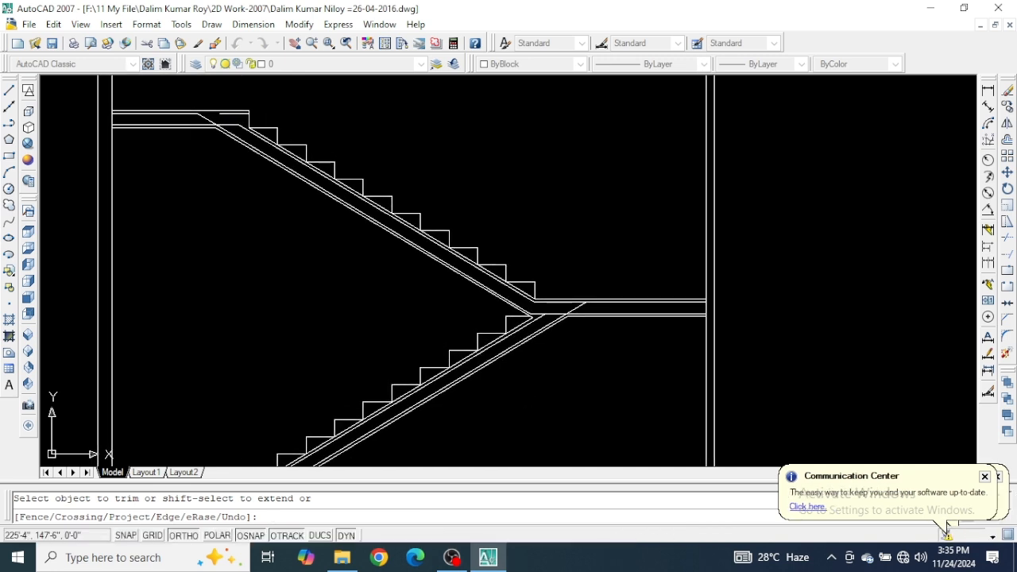
# Delete the leftover horizontal inner line stub under the top step at the upper landing's edge
pyautogui.scroll(3, 269, 184)
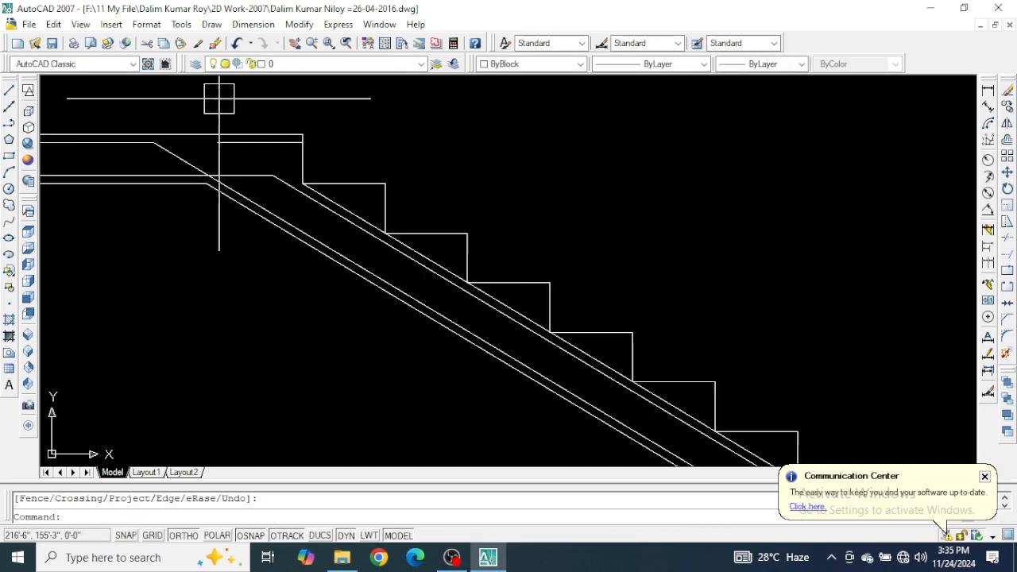
pyautogui.click(292, 169)
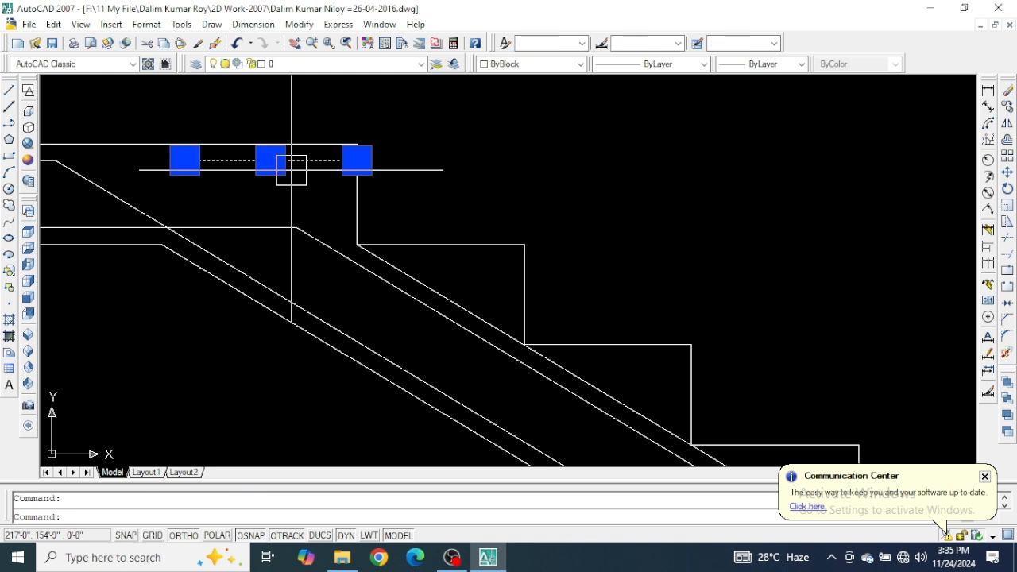
pyautogui.press('Delete')
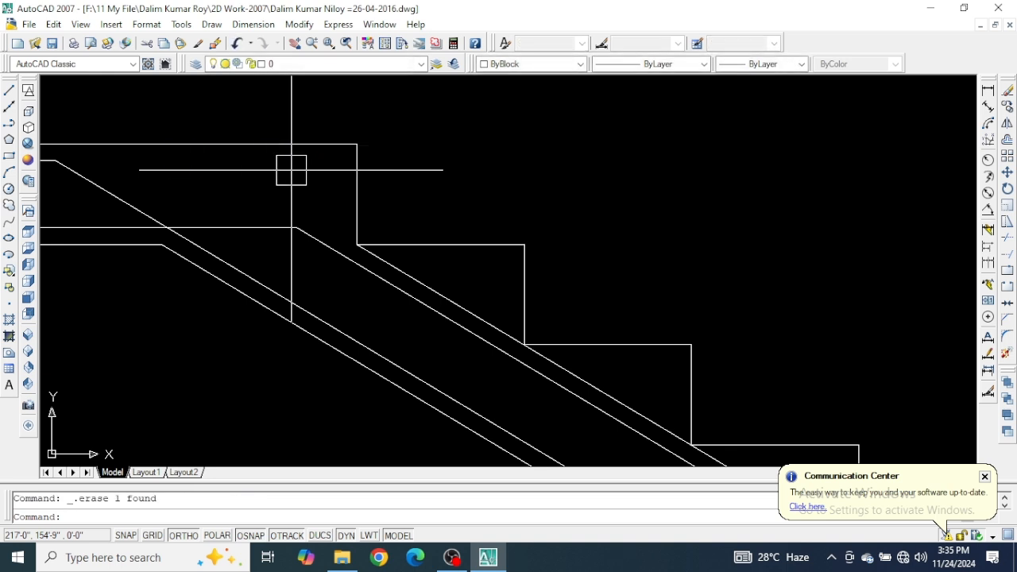
pyautogui.scroll(-2, 291, 169)
pyautogui.scroll(-2, 421, 122)
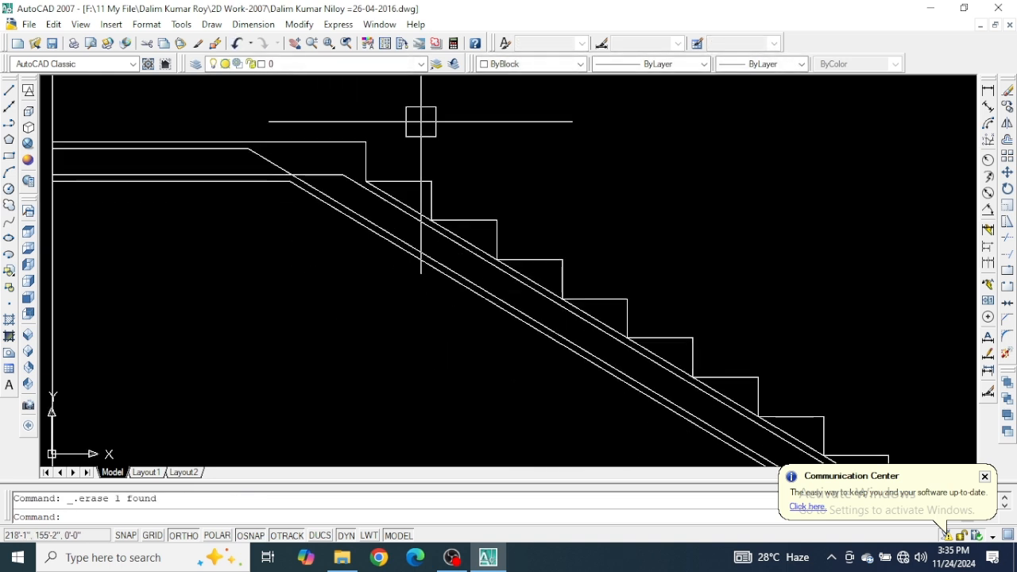
pyautogui.scroll(2, 422, 122)
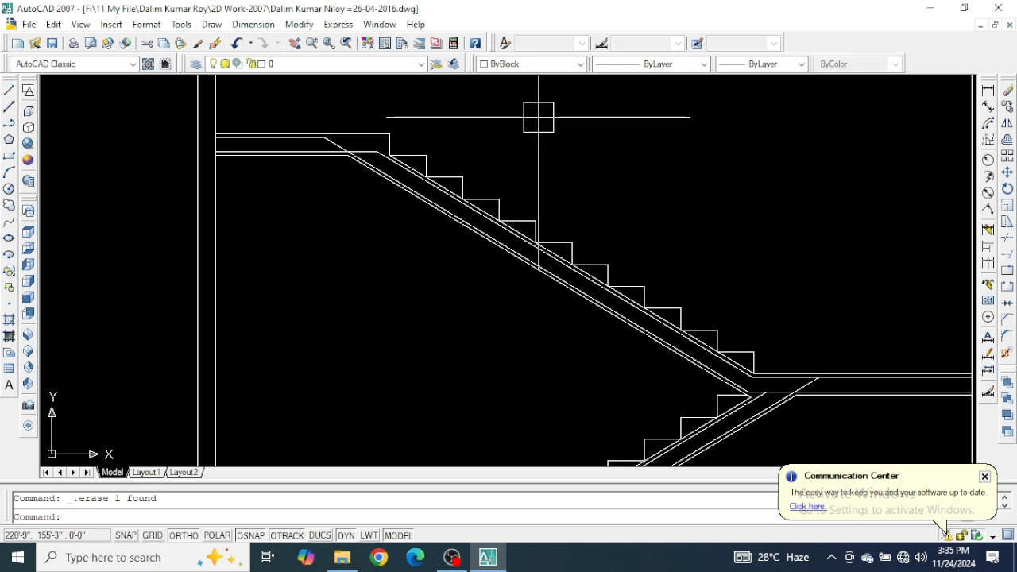
pyautogui.scroll(4, 510, 297)
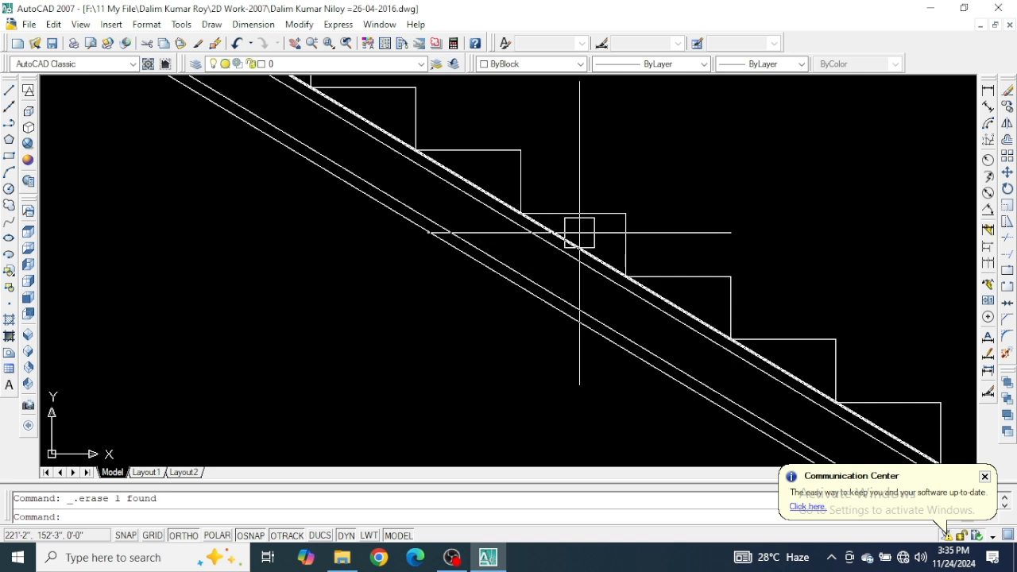
pyautogui.scroll(-4, 579, 232)
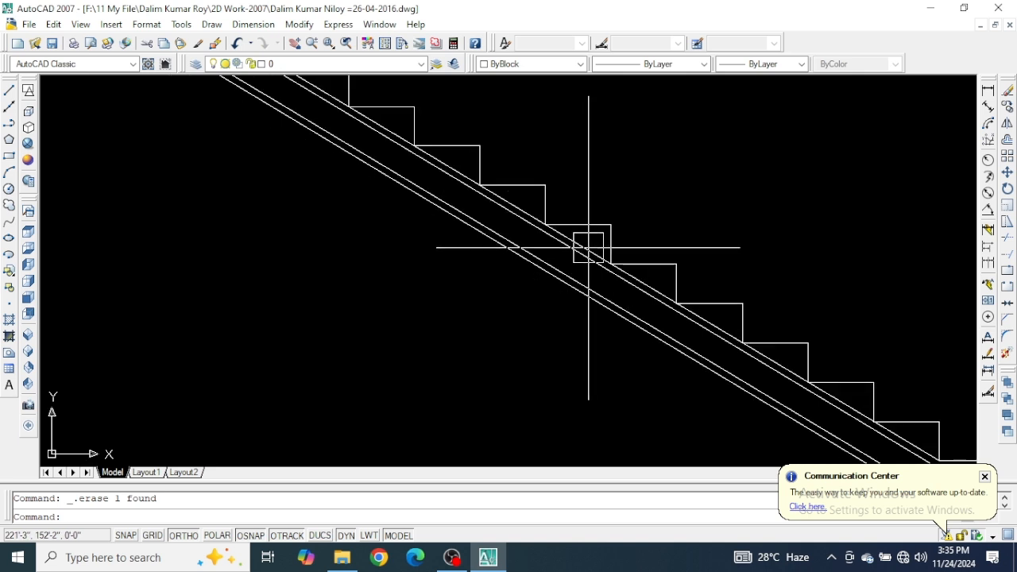
pyautogui.scroll(3, 455, 175)
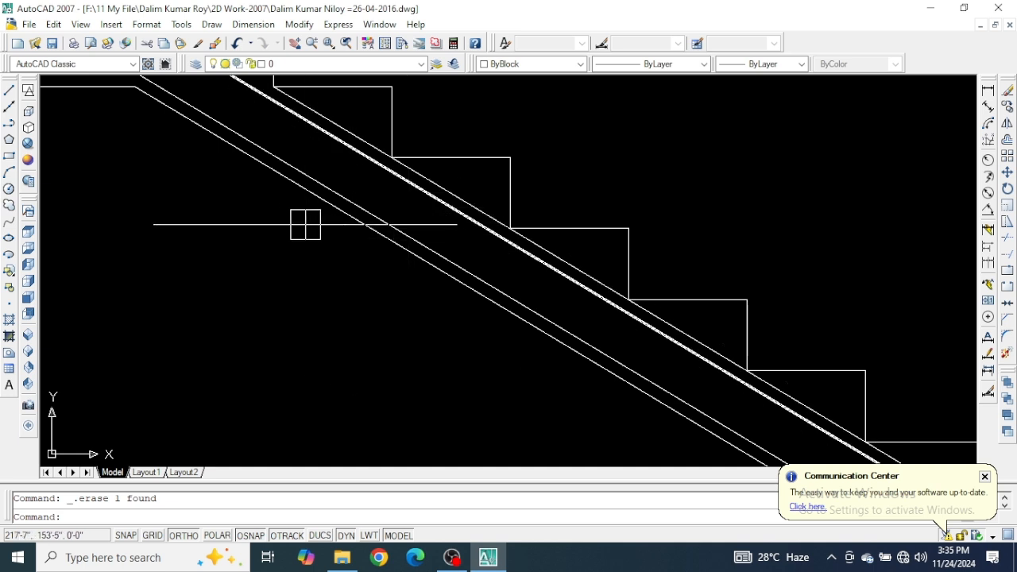
pyautogui.scroll(-2, 306, 226)
pyautogui.scroll(-2, 309, 123)
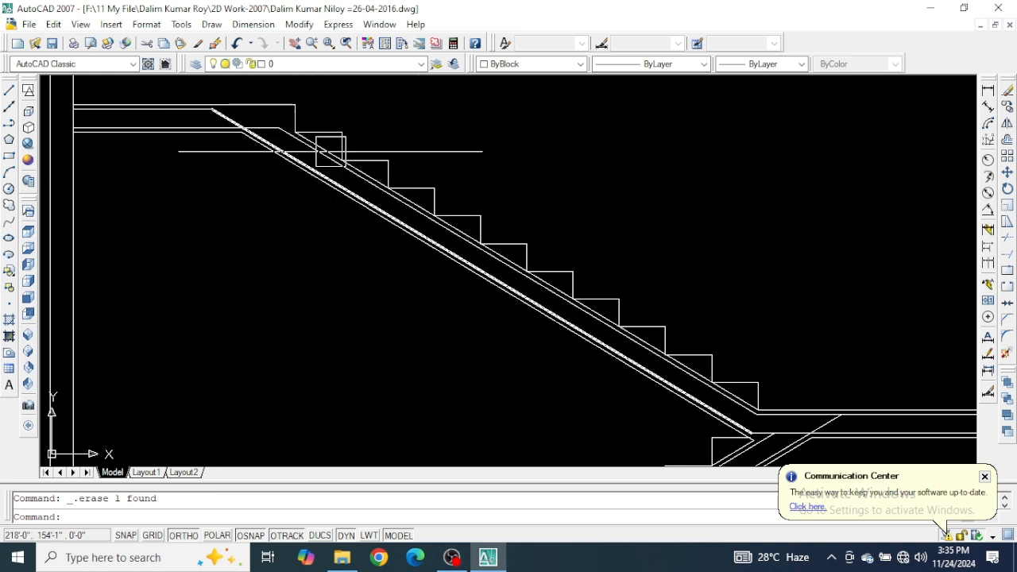
# Draw a vertical line about 2" long downward from the base of the upper flight's fourth riser from the top
pyautogui.scroll(2, 330, 151)
pyautogui.moveTo(341, 202)
pyautogui.mouseDown(button='middle')
pyautogui.moveTo(352, 204)
pyautogui.moveTo(252, 236)
pyautogui.mouseUp(button='middle')
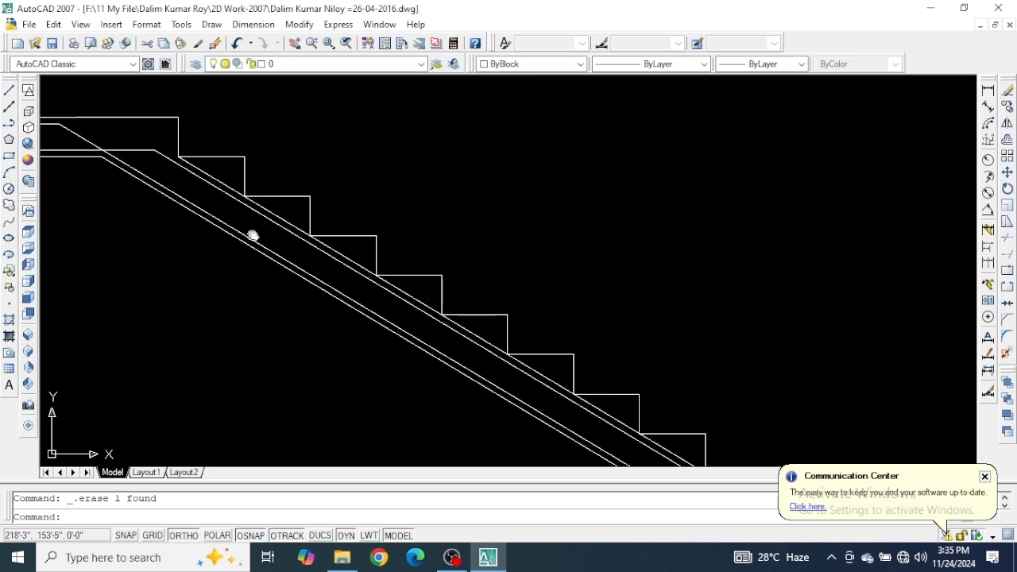
pyautogui.click(330, 271)
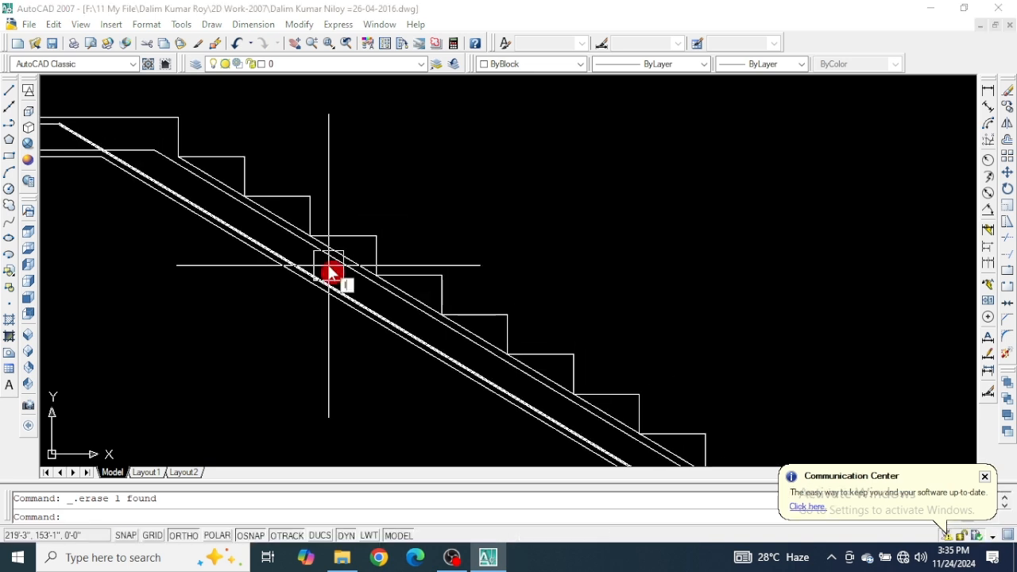
pyautogui.write('l')
pyautogui.press('Return')
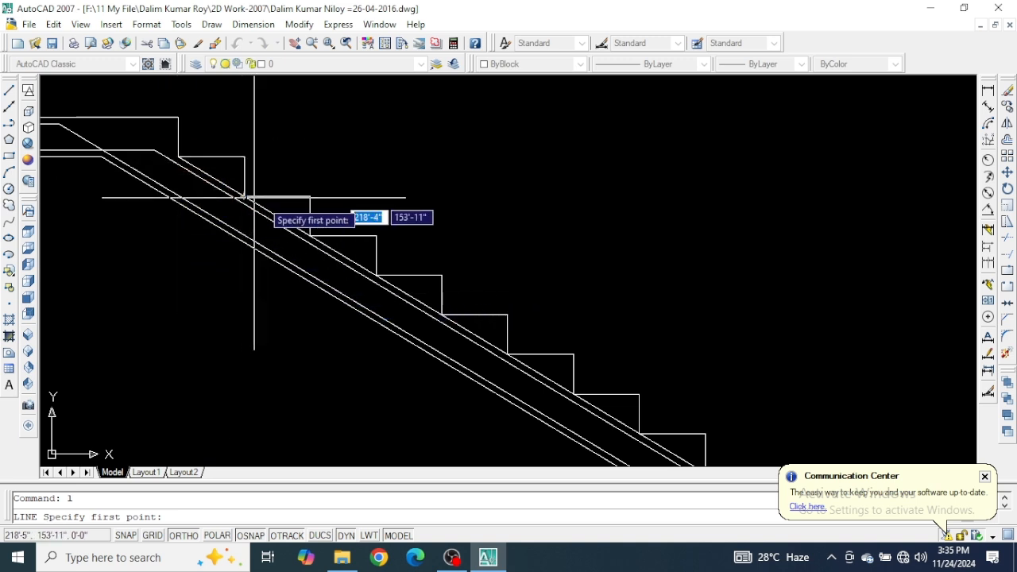
pyautogui.scroll(2, 374, 277)
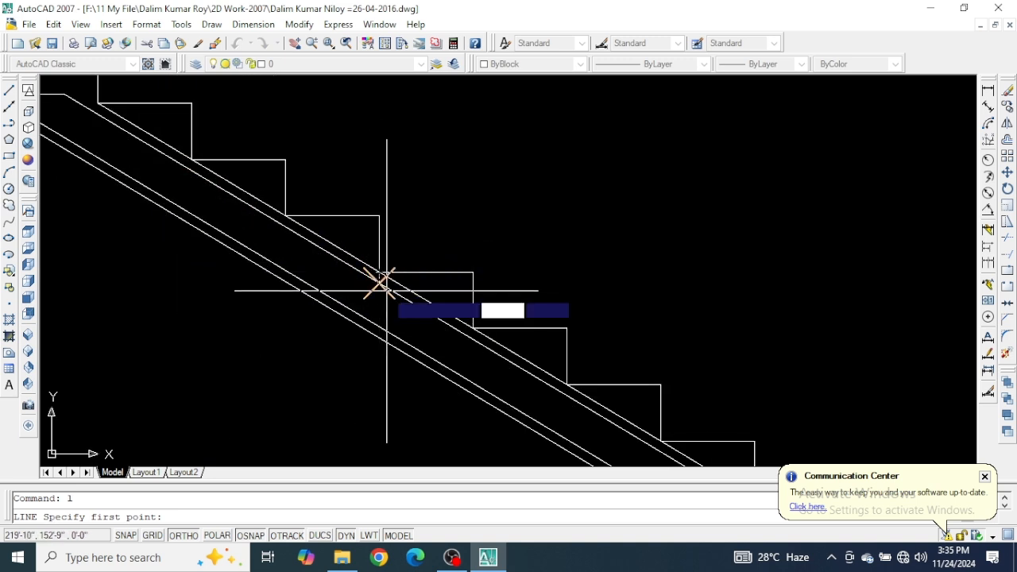
pyautogui.scroll(2, 385, 292)
pyautogui.scroll(2, 385, 291)
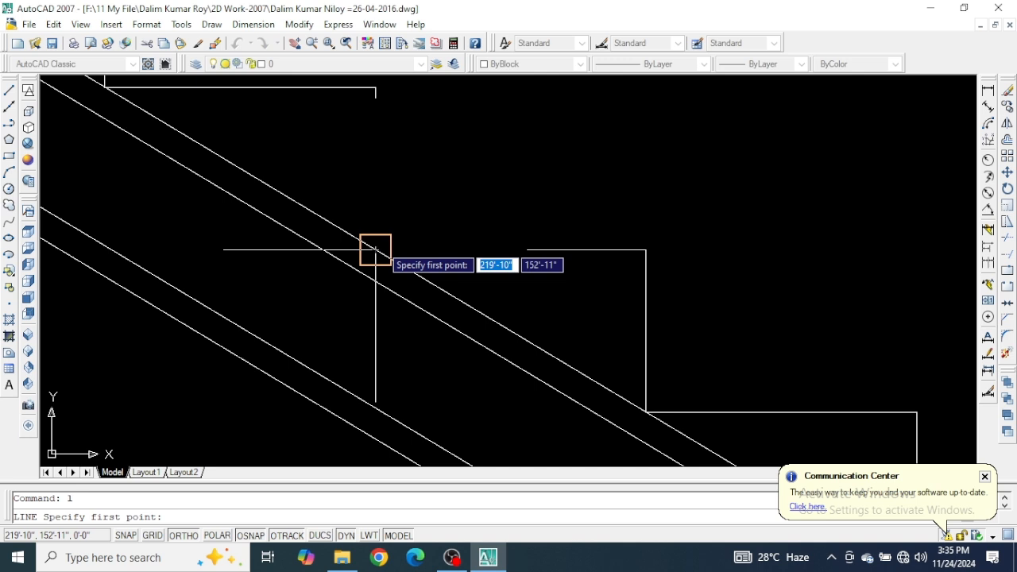
pyautogui.click(375, 250)
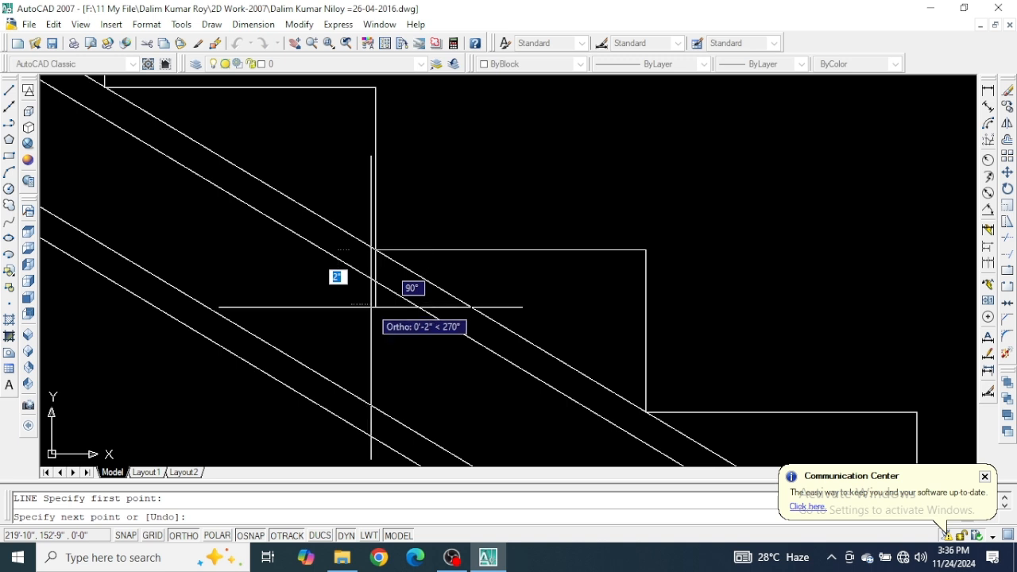
pyautogui.press('Return')
pyautogui.press('Return')
pyautogui.scroll(-2, 240, 230)
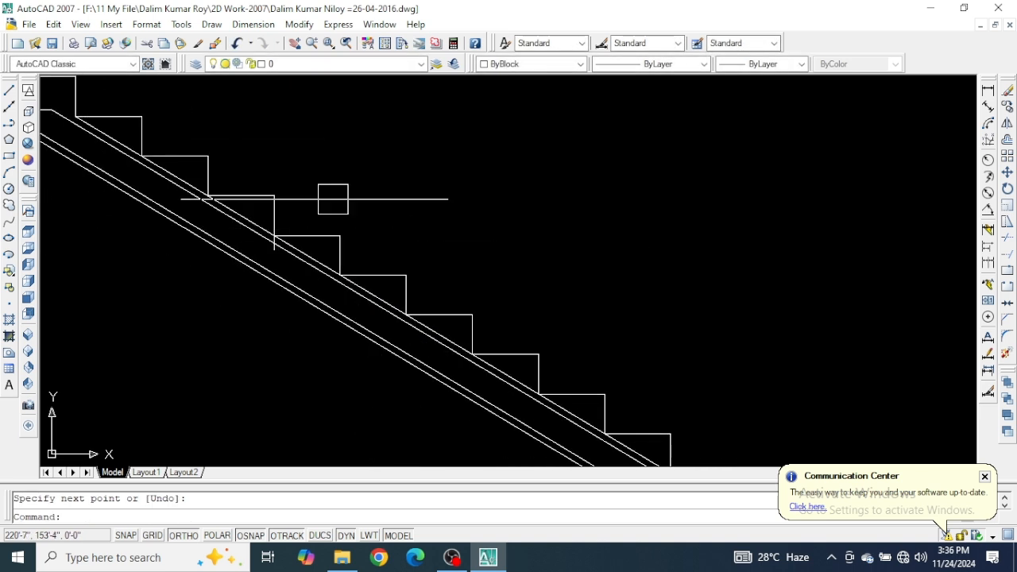
# Draw a horizontal line about 3" long back across the waist from the base of the upper flight's fourth riser above the mid-landing
pyautogui.scroll(-4, 342, 199)
pyautogui.scroll(5, 586, 394)
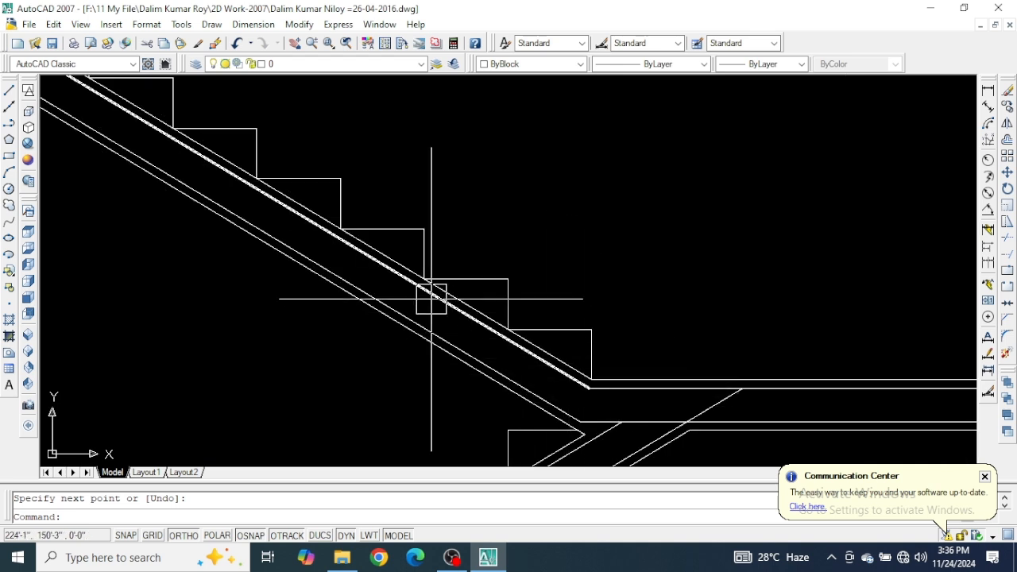
pyautogui.scroll(-3, 340, 241)
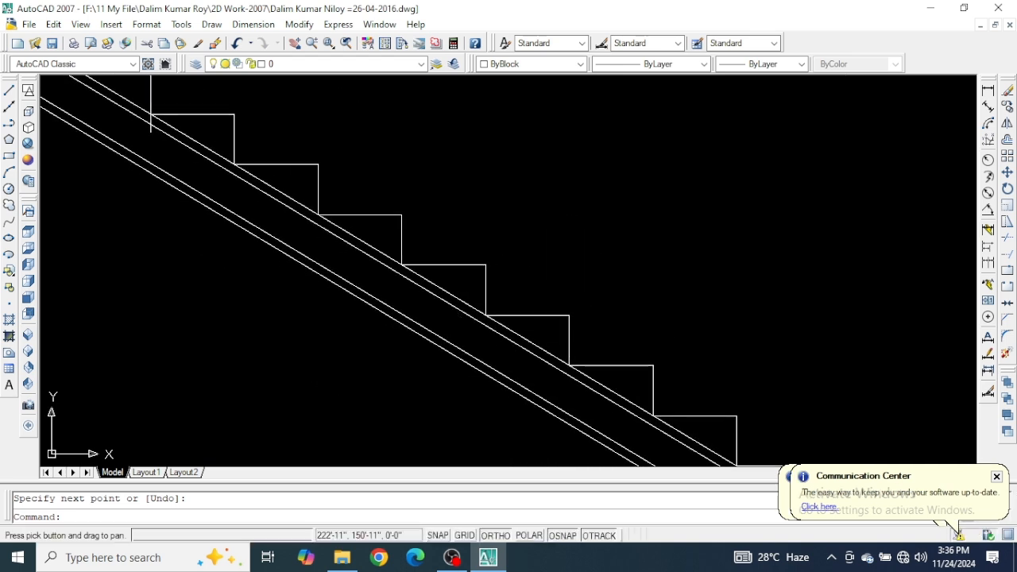
pyautogui.scroll(3, 443, 284)
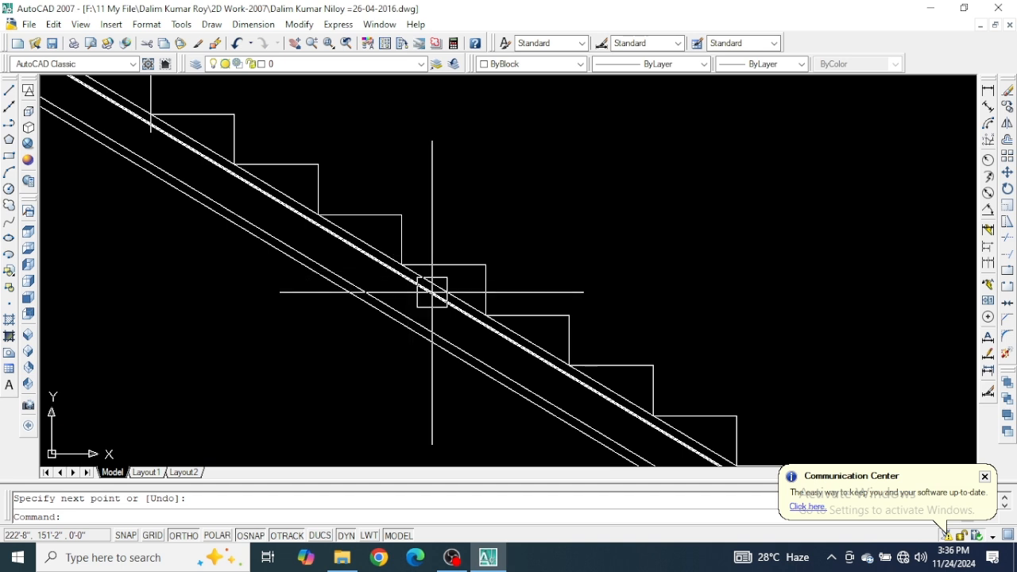
pyautogui.scroll(2, 495, 320)
pyautogui.press('Return')
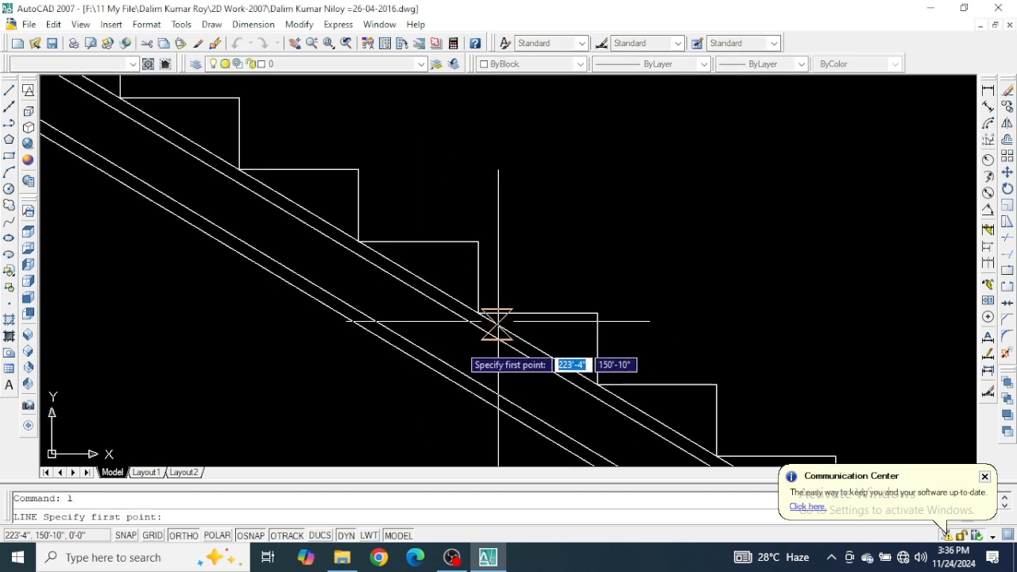
pyautogui.scroll(3, 464, 348)
pyautogui.click(494, 279)
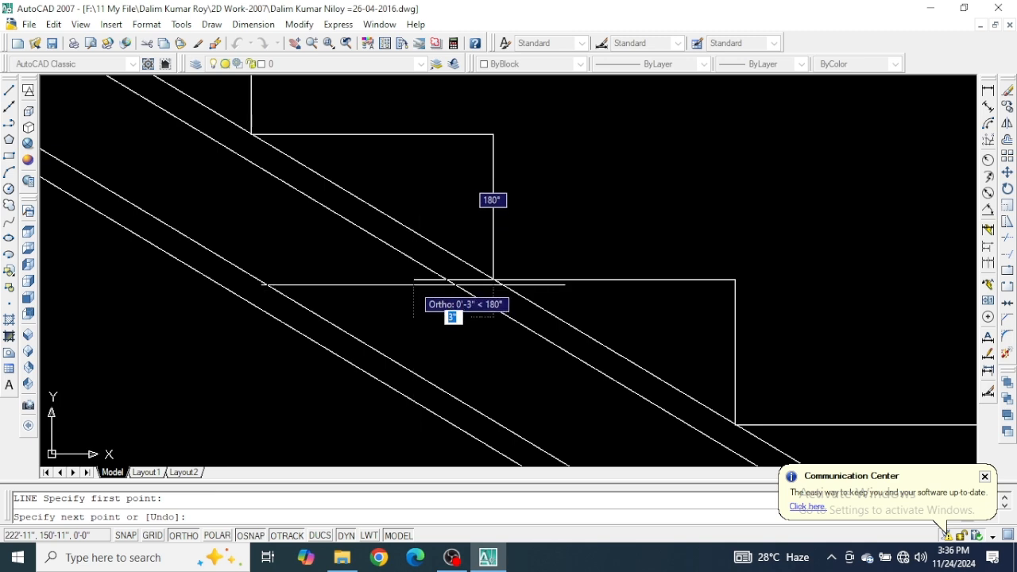
pyautogui.click(413, 280)
pyautogui.press('Return')
pyautogui.scroll(-2, 405, 223)
pyautogui.moveTo(273, 254)
pyautogui.mouseDown(button='middle')
pyautogui.moveTo(364, 336)
pyautogui.moveTo(340, 205)
pyautogui.mouseUp(button='middle')
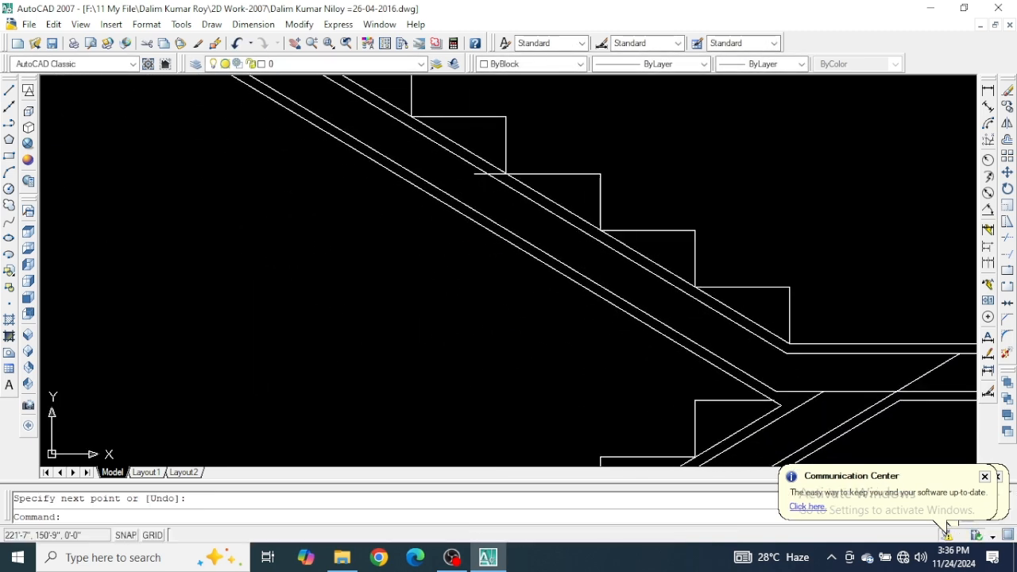
# Draw a vertical line about 2" long downward from the base of the lower flight's fourth riser below the mid-landing
pyautogui.scroll(-2, 439, 401)
pyautogui.moveTo(439, 401); pyautogui.dragTo(281, 114, button='middle')
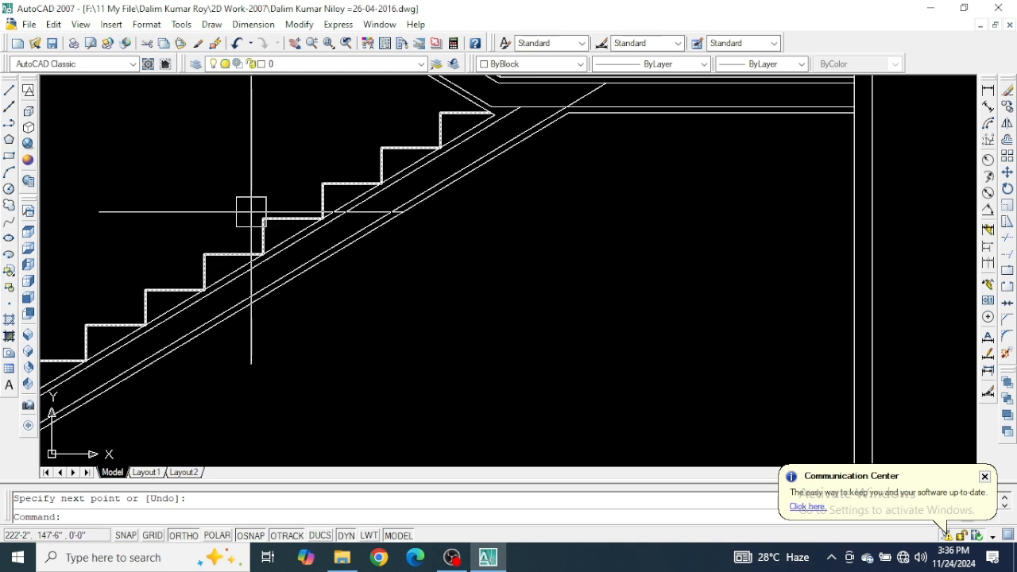
pyautogui.moveTo(266, 178); pyautogui.dragTo(347, 223, button='middle')
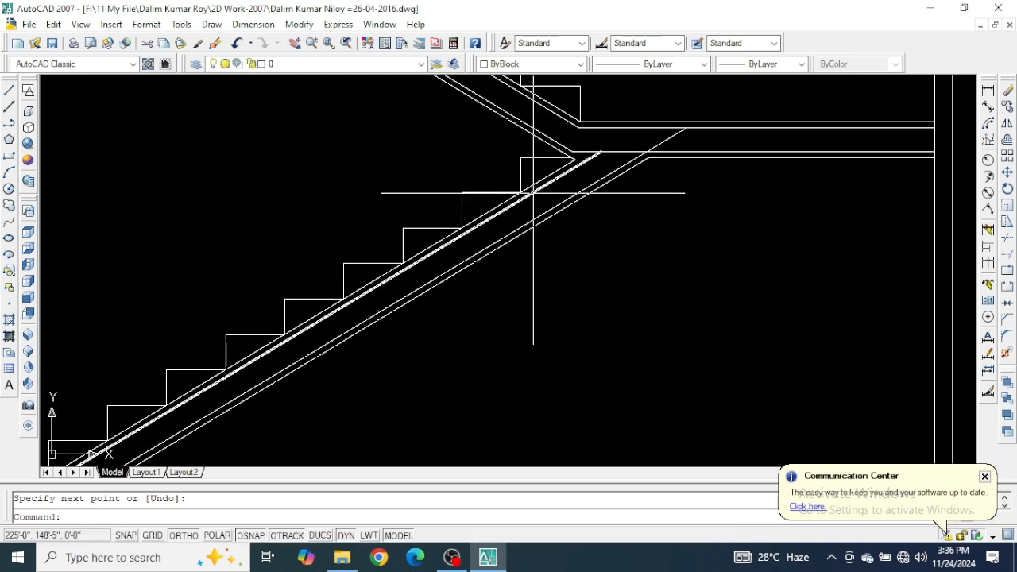
pyautogui.scroll(3, 337, 307)
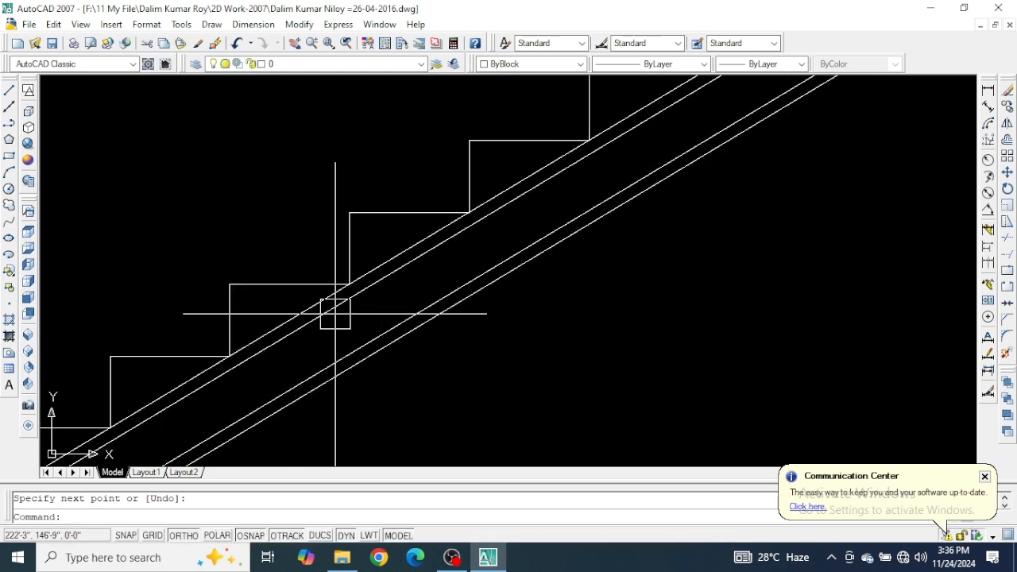
pyautogui.press('Return')
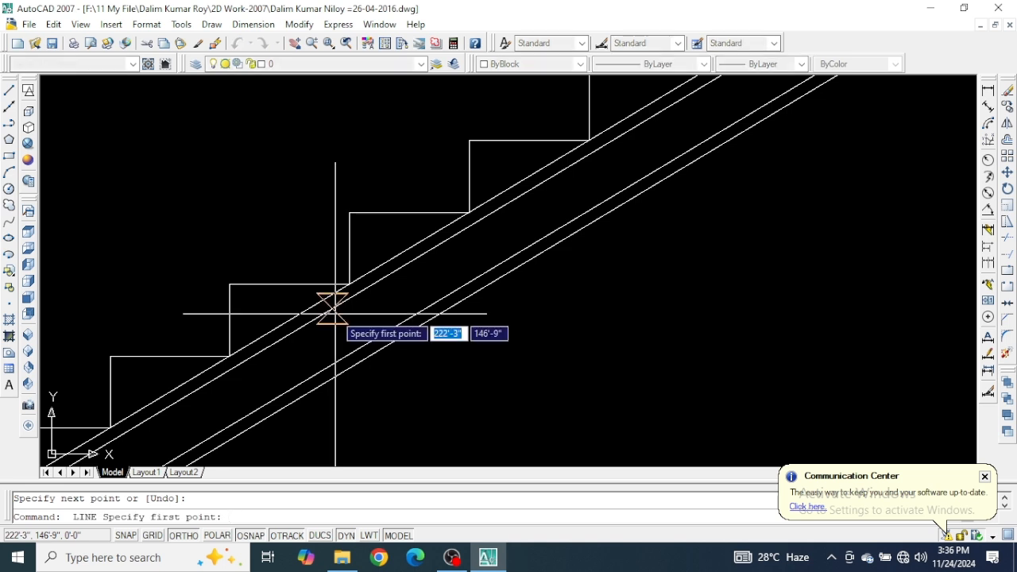
pyautogui.scroll(5, 334, 306)
pyautogui.click(371, 230)
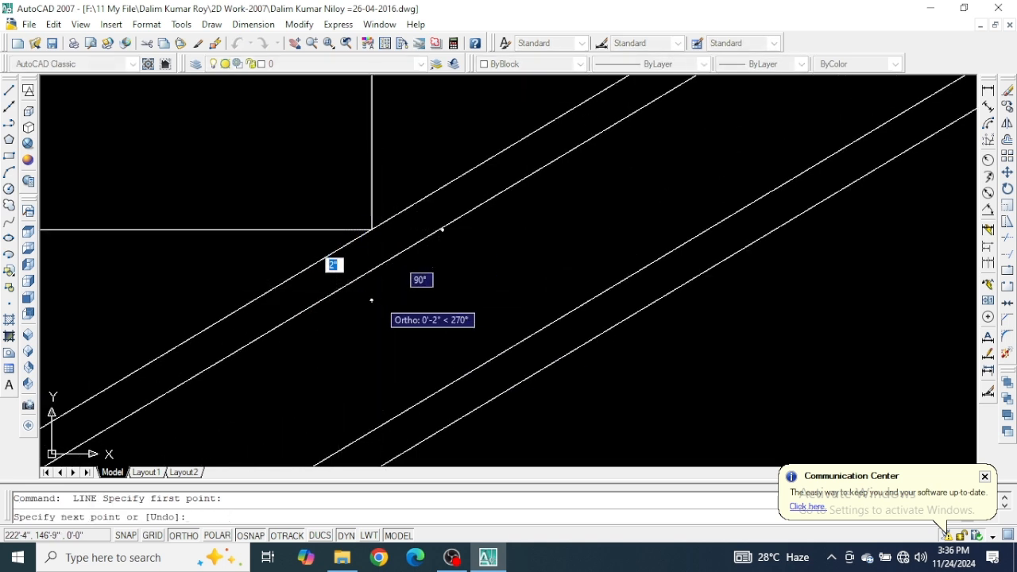
pyautogui.click(371, 300)
pyautogui.press('Return')
pyautogui.scroll(-5, 624, 231)
pyautogui.moveTo(421, 366)
pyautogui.mouseDown(button='middle')
pyautogui.moveTo(522, 253)
pyautogui.moveTo(574, 216)
pyautogui.mouseUp(button='middle')
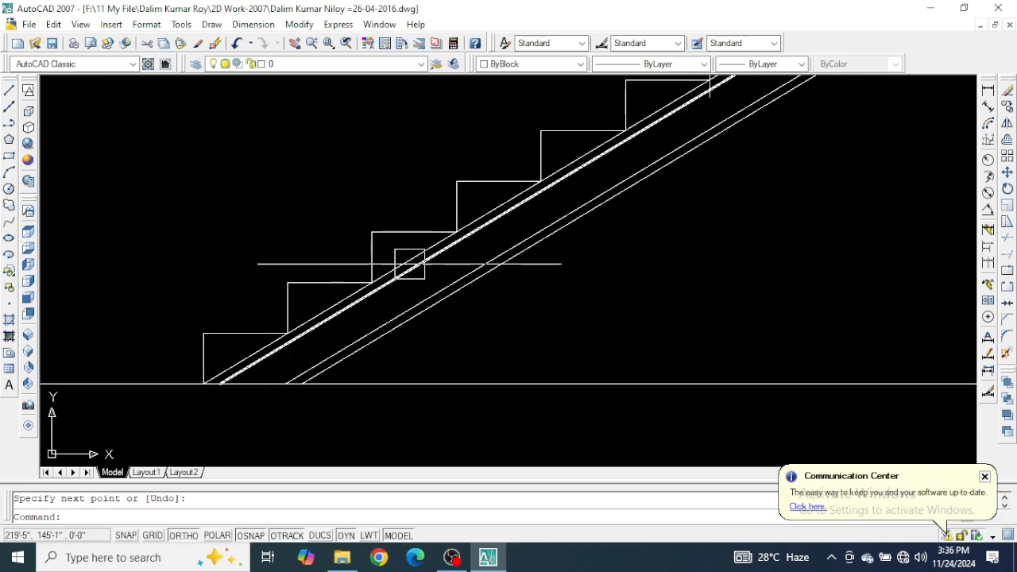
# Draw a short horizontal line across the lower flight's upper inner line from the base of the fifth riser above the floor
pyautogui.scroll(4, 540, 186)
pyautogui.press('l')
pyautogui.press('Return')
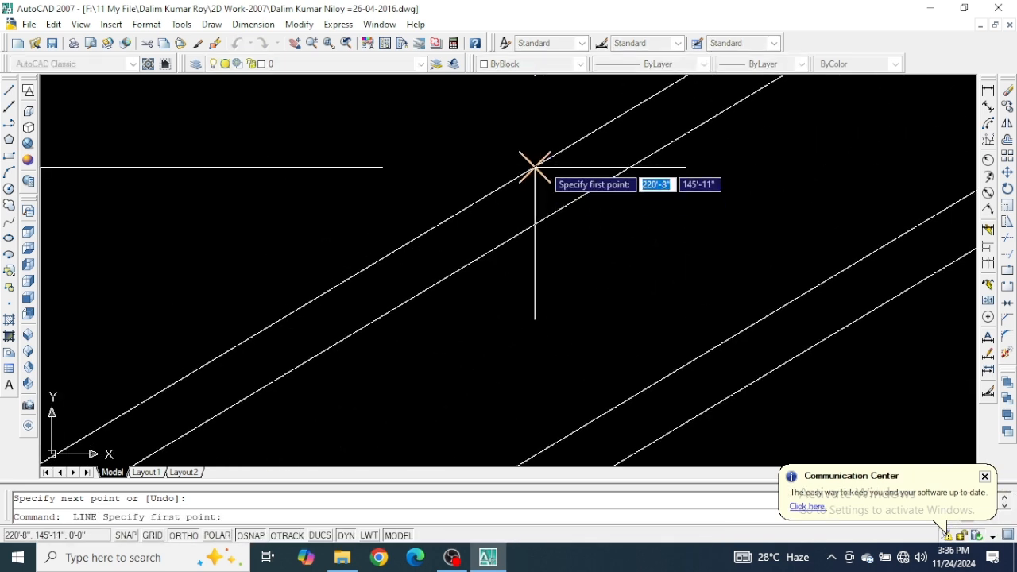
pyautogui.click(535, 167)
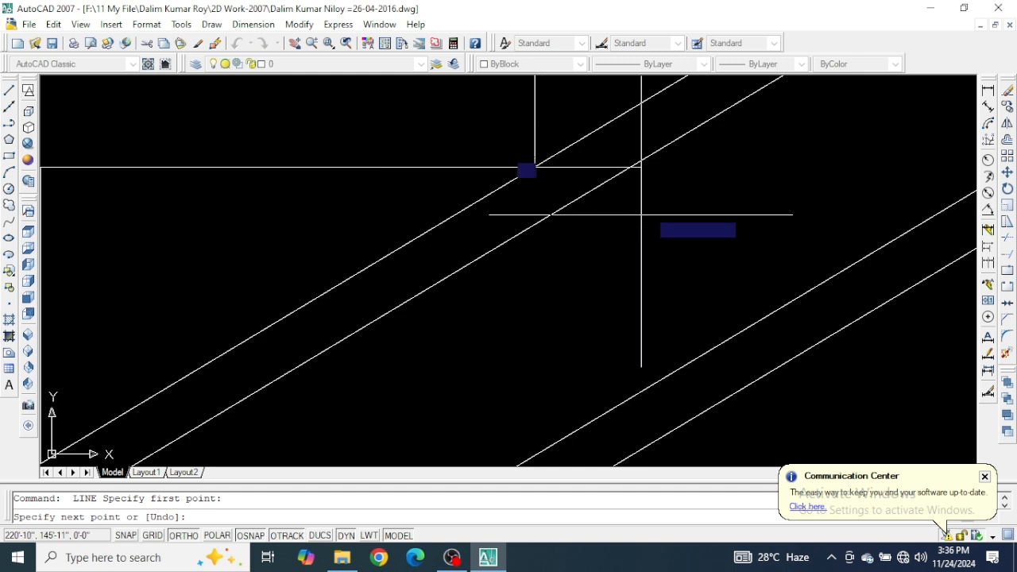
pyautogui.click(672, 179)
pyautogui.press('Return')
pyautogui.scroll(-2, 565, 231)
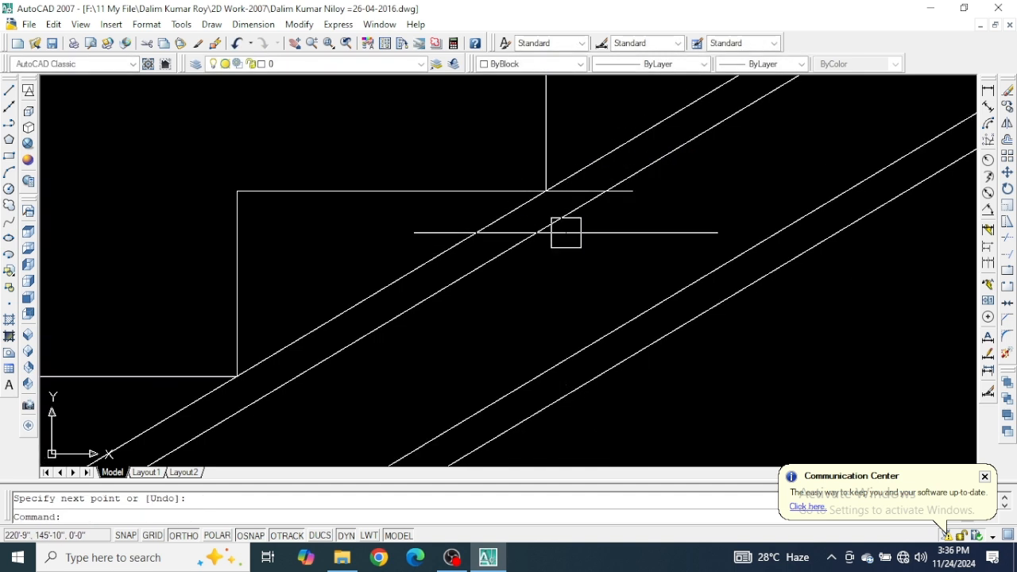
pyautogui.moveTo(601, 250); pyautogui.dragTo(551, 329, button='middle')
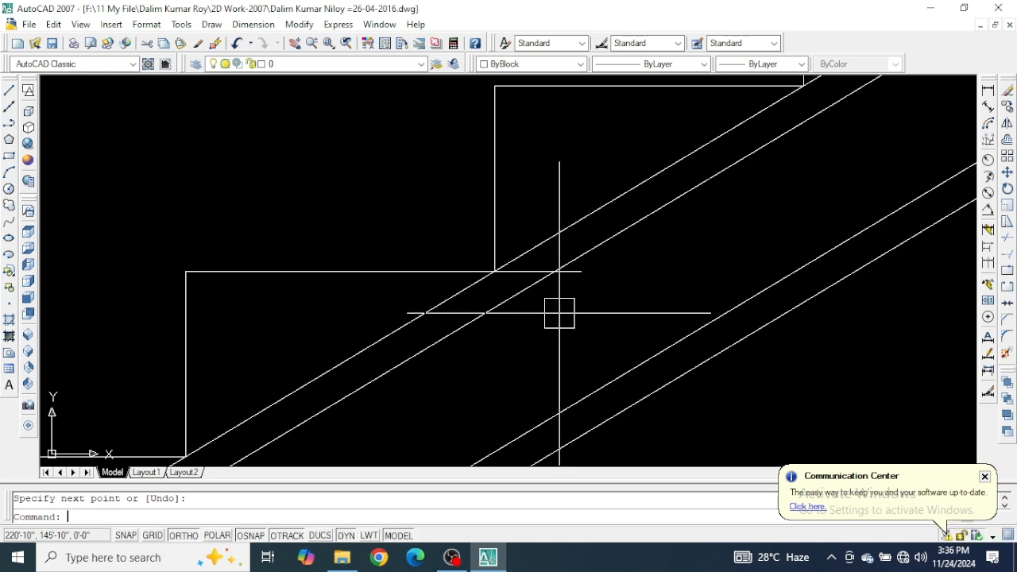
# Trim the lower flight's upper inner line between its short vertical and horizontal cutting lines
pyautogui.write('tr')
pyautogui.press('Return')
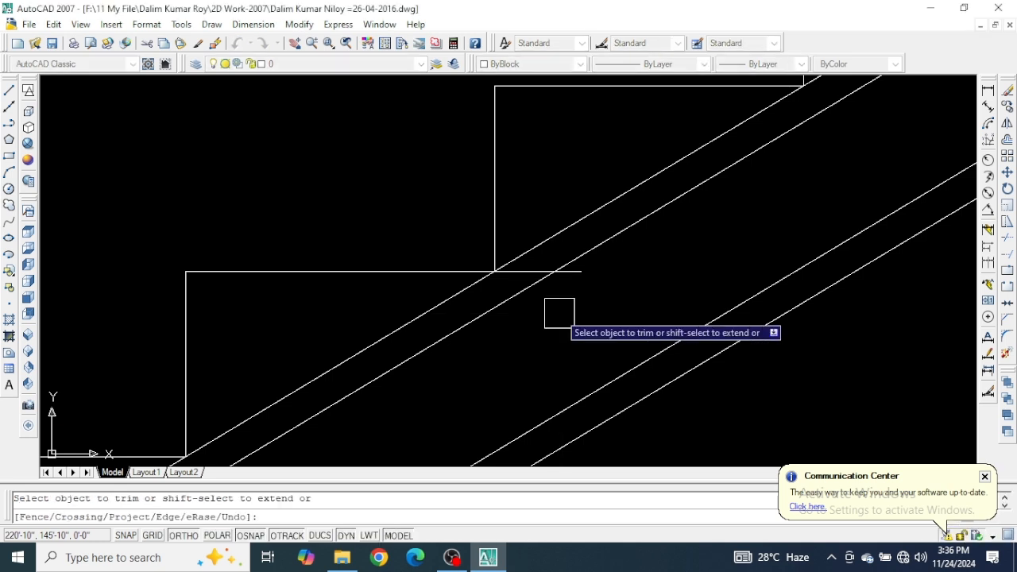
pyautogui.scroll(3, 569, 289)
pyautogui.scroll(-4, 570, 263)
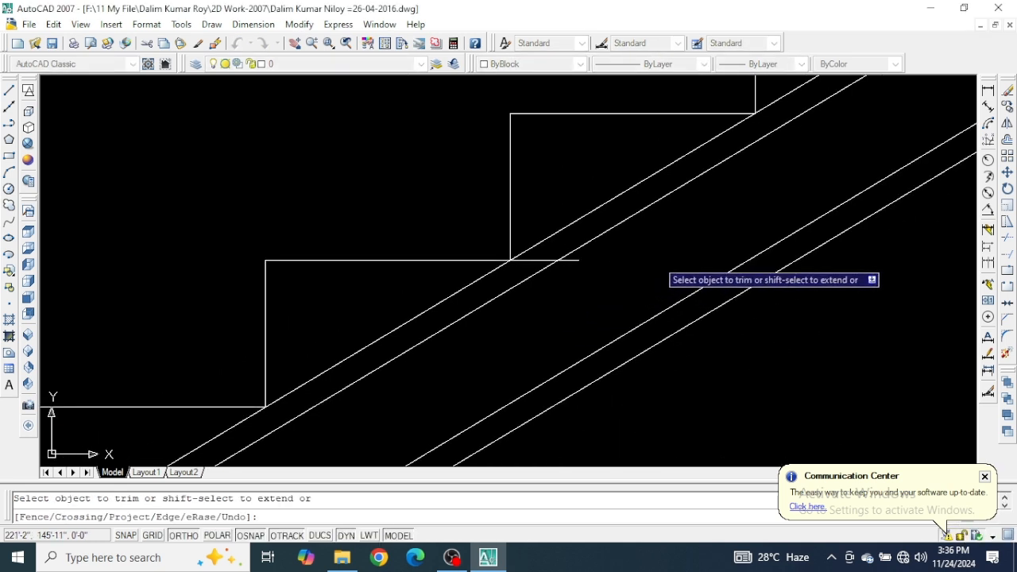
pyautogui.scroll(-2, 655, 261)
pyautogui.moveTo(718, 229); pyautogui.dragTo(522, 341, button='middle')
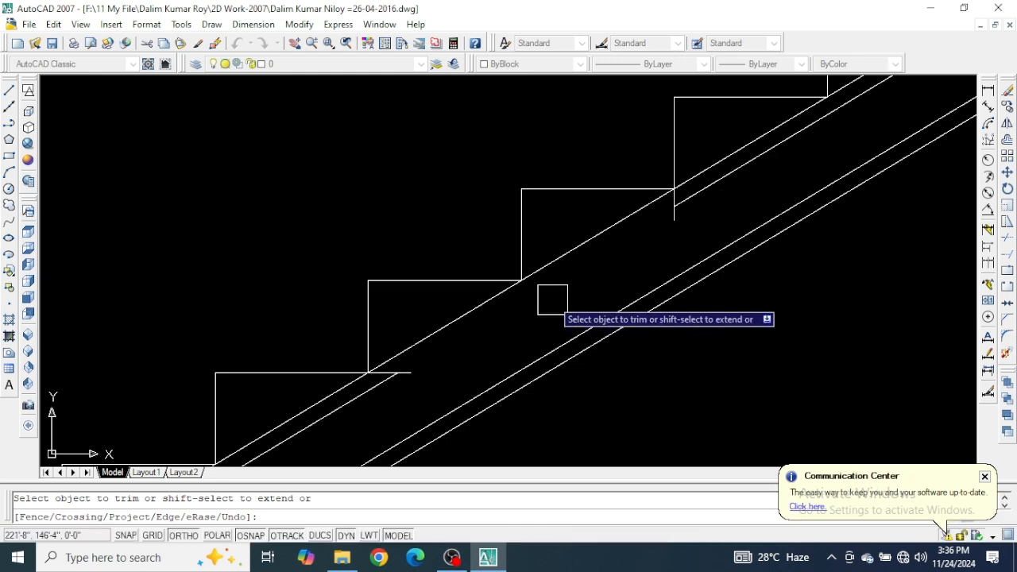
# Trim the upper flight's upper inner line between its two short cutting lines, and finish the Trim command
pyautogui.scroll(-2, 553, 300)
pyautogui.moveTo(394, 178)
pyautogui.mouseDown(button='middle')
pyautogui.moveTo(422, 282)
pyautogui.moveTo(465, 369)
pyautogui.mouseUp(button='middle')
pyautogui.scroll(-2, 451, 205)
pyautogui.moveTo(451, 201); pyautogui.dragTo(340, 383, button='middle')
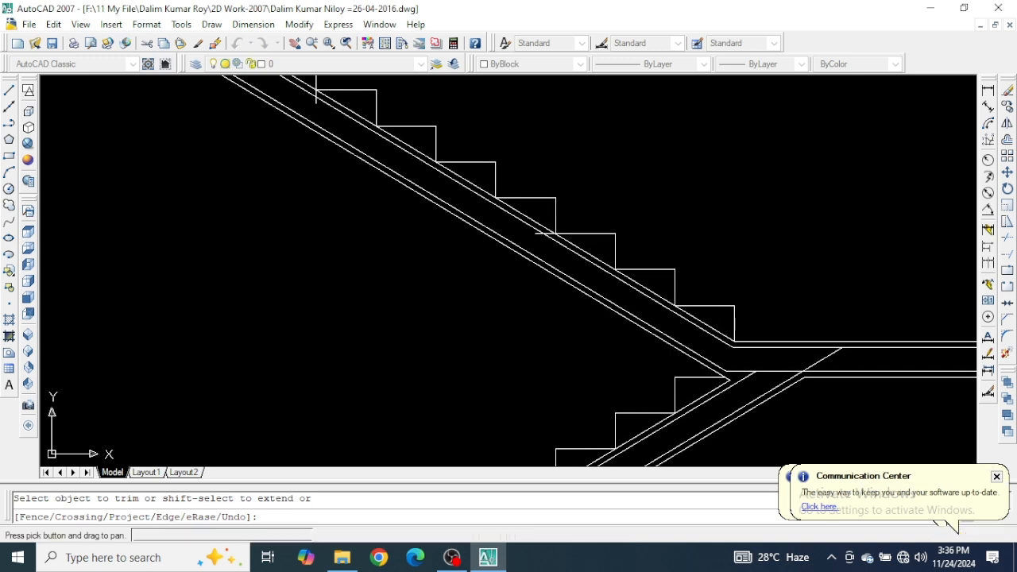
pyautogui.moveTo(394, 171); pyautogui.dragTo(403, 342, button='middle')
pyautogui.scroll(4, 403, 342)
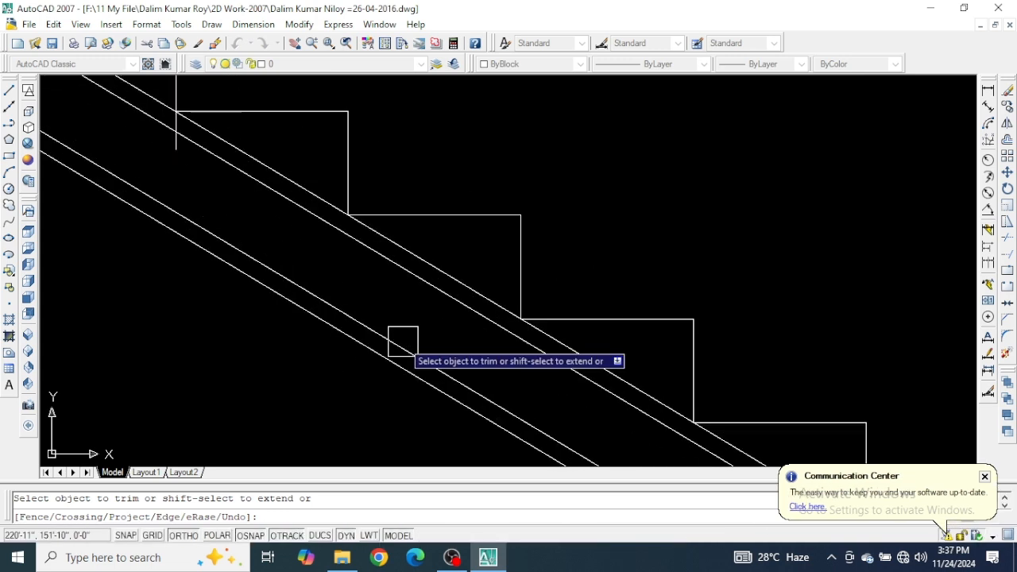
pyautogui.scroll(-2, 397, 293)
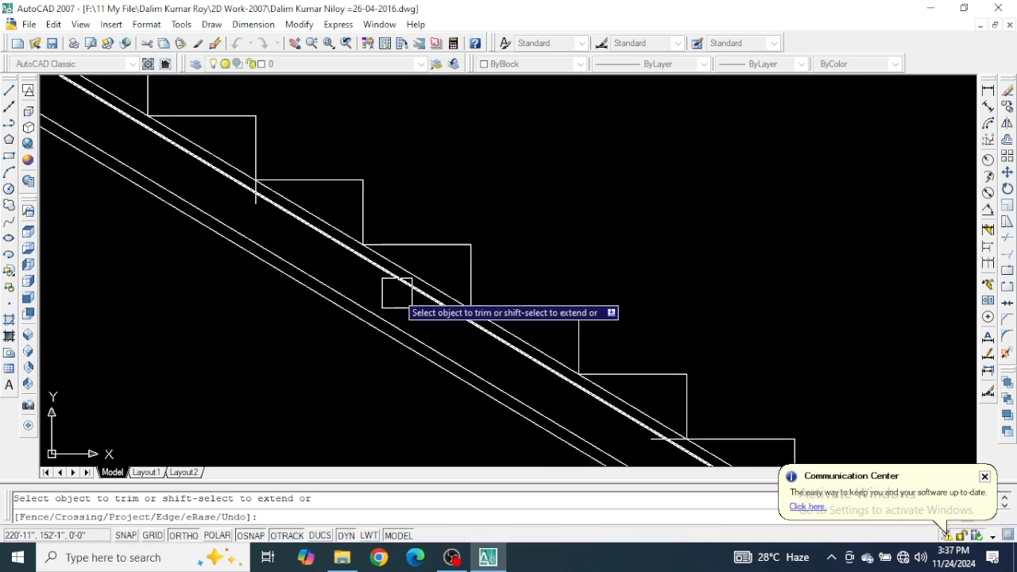
pyautogui.click(396, 293)
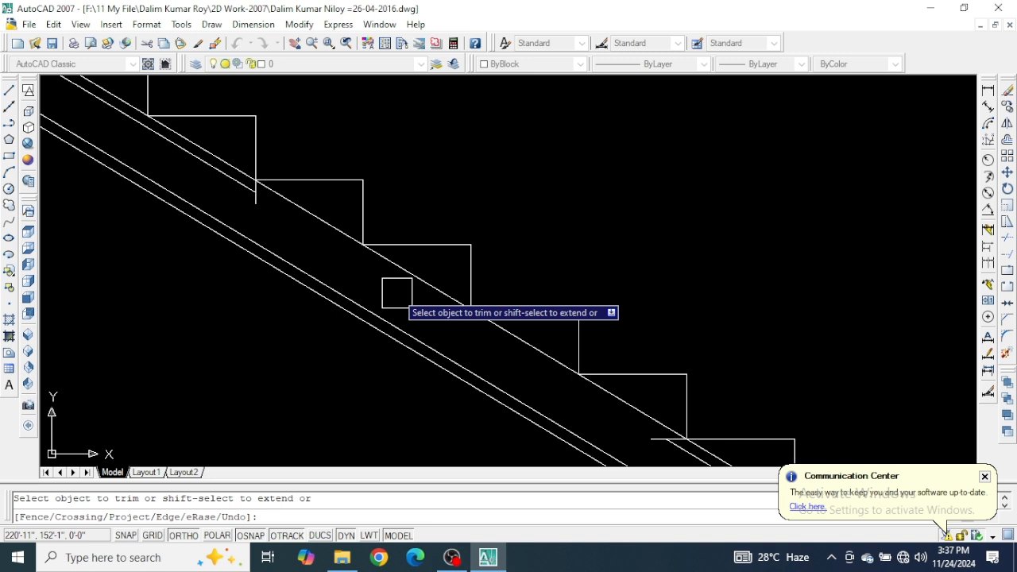
pyautogui.press('Return')
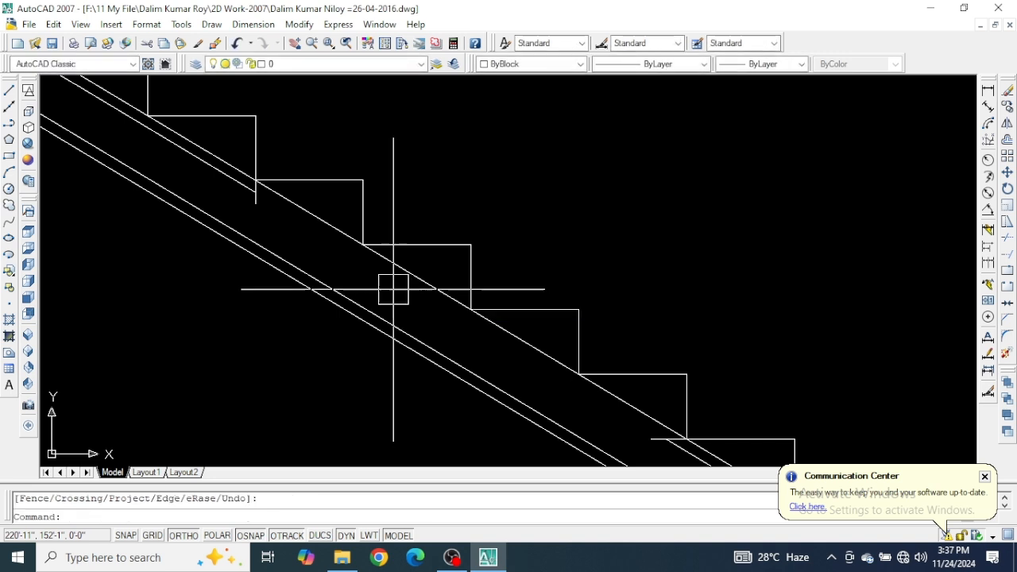
# Delete the upper flight's two short cutting lines and the sloped line running through its step corners
pyautogui.scroll(6, 264, 174)
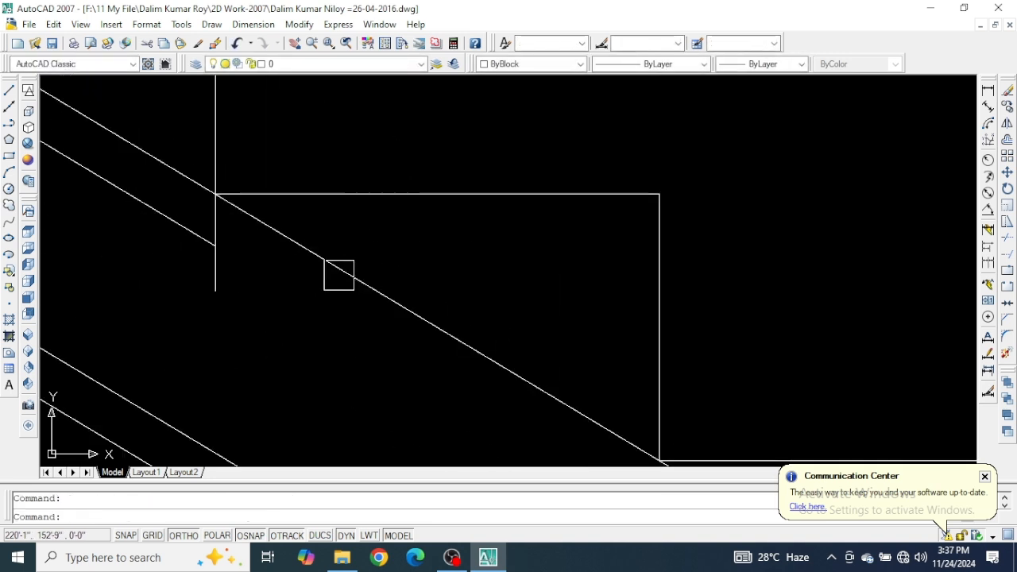
pyautogui.click(213, 294)
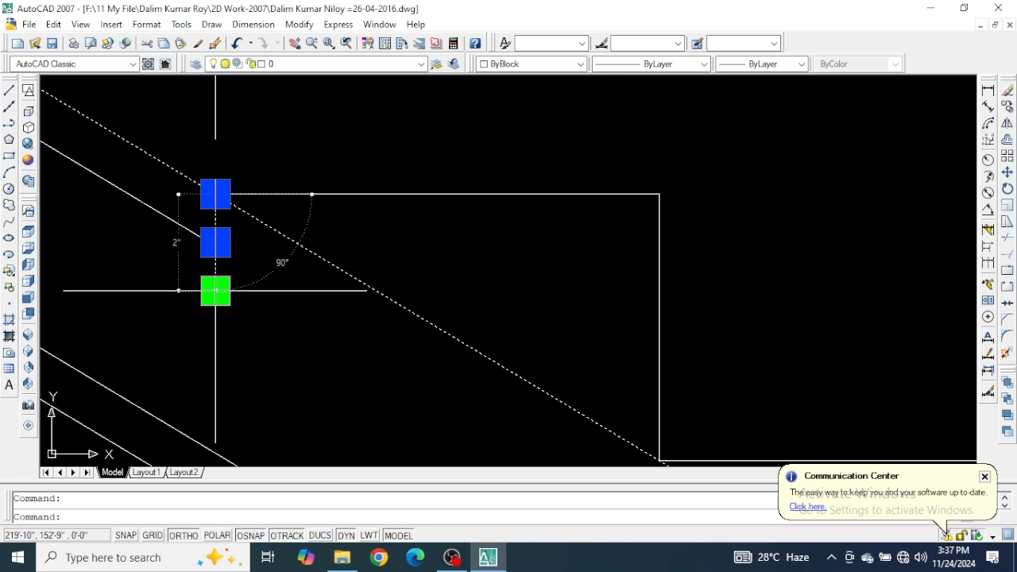
pyautogui.press('Delete')
pyautogui.scroll(-3, 363, 236)
pyautogui.moveTo(255, 240)
pyautogui.mouseDown(button='middle')
pyautogui.moveTo(258, 260)
pyautogui.moveTo(223, 248)
pyautogui.mouseUp(button='middle')
pyautogui.scroll(4, 372, 337)
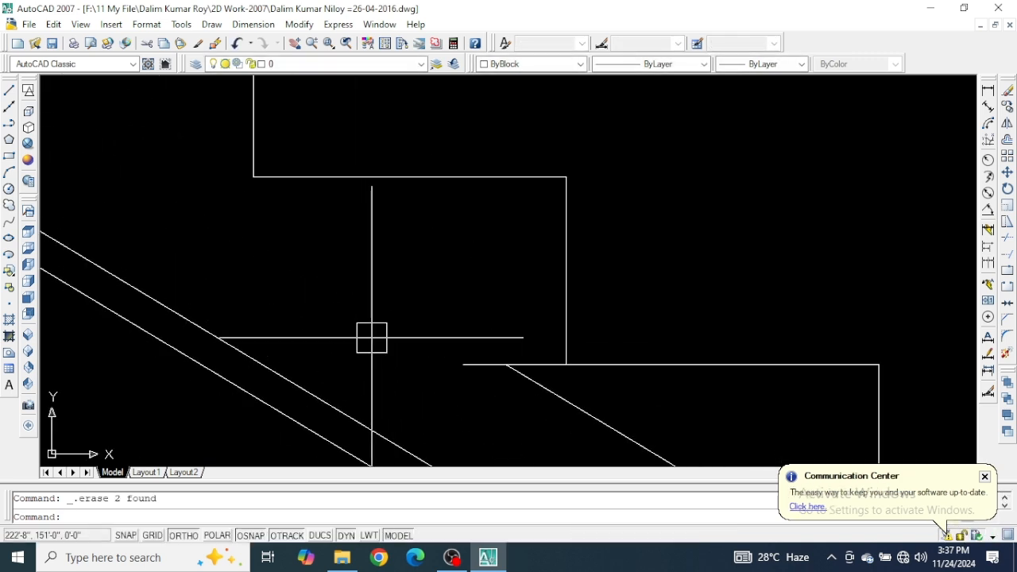
pyautogui.click(451, 373)
pyautogui.press('Delete')
pyautogui.scroll(-4, 405, 315)
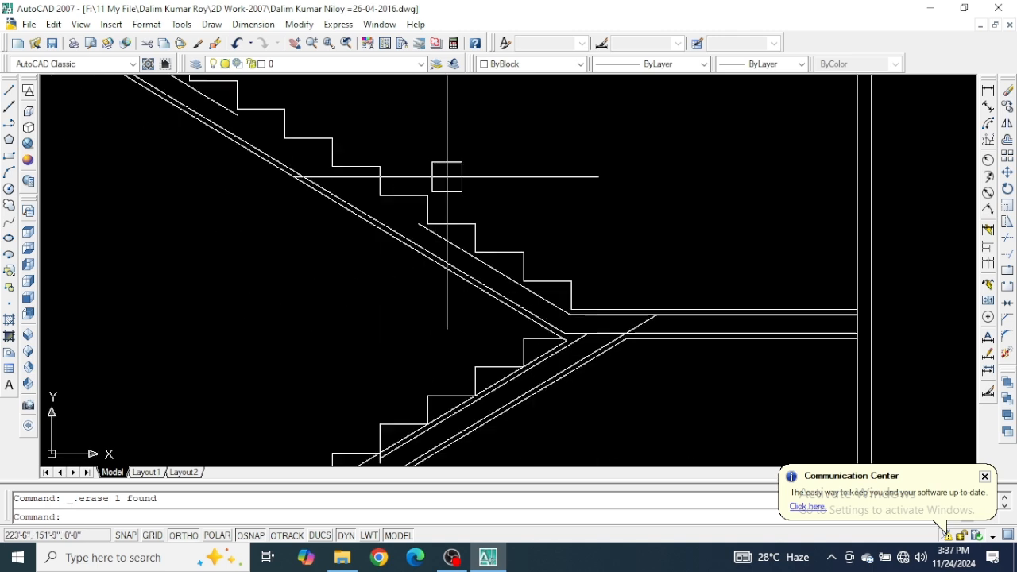
# Delete the lower flight's two short cutting lines and the sloped line running through its step corners
pyautogui.scroll(-2, 447, 176)
pyautogui.scroll(6, 504, 284)
pyautogui.scroll(-4, 586, 208)
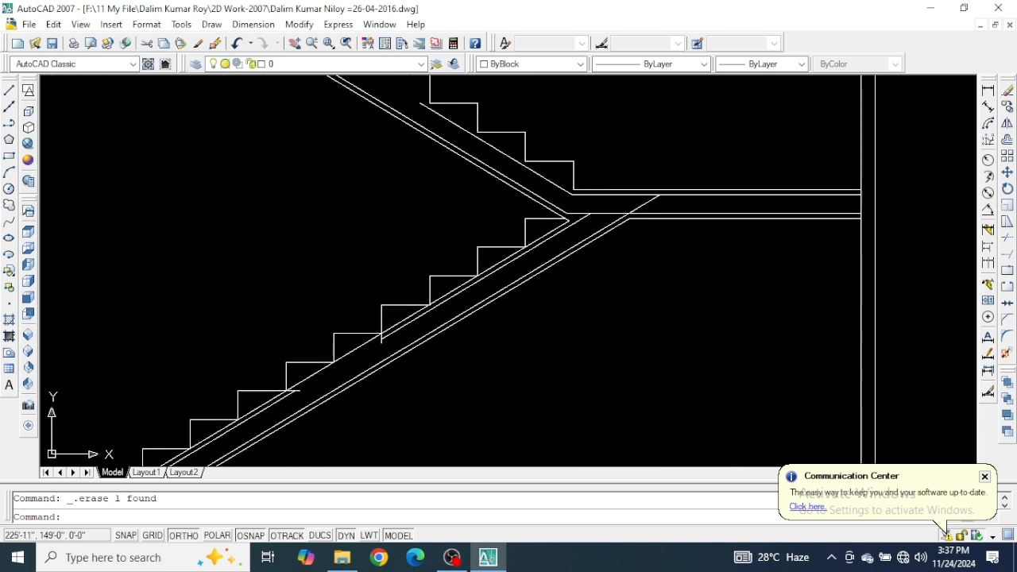
pyautogui.scroll(6, 363, 347)
pyautogui.moveTo(356, 363); pyautogui.dragTo(472, 293, button='middle')
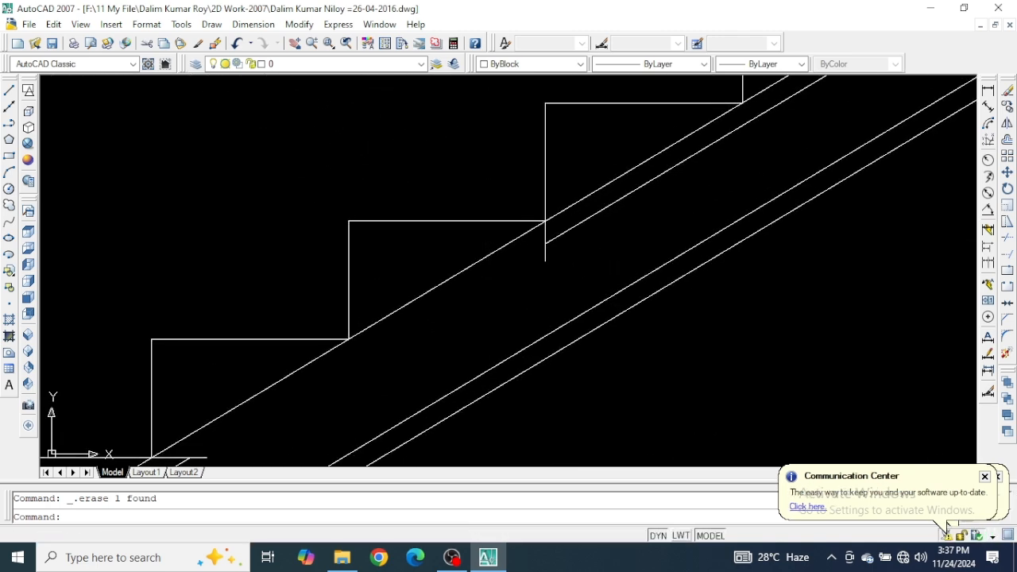
pyautogui.click(449, 283)
pyautogui.press('Delete')
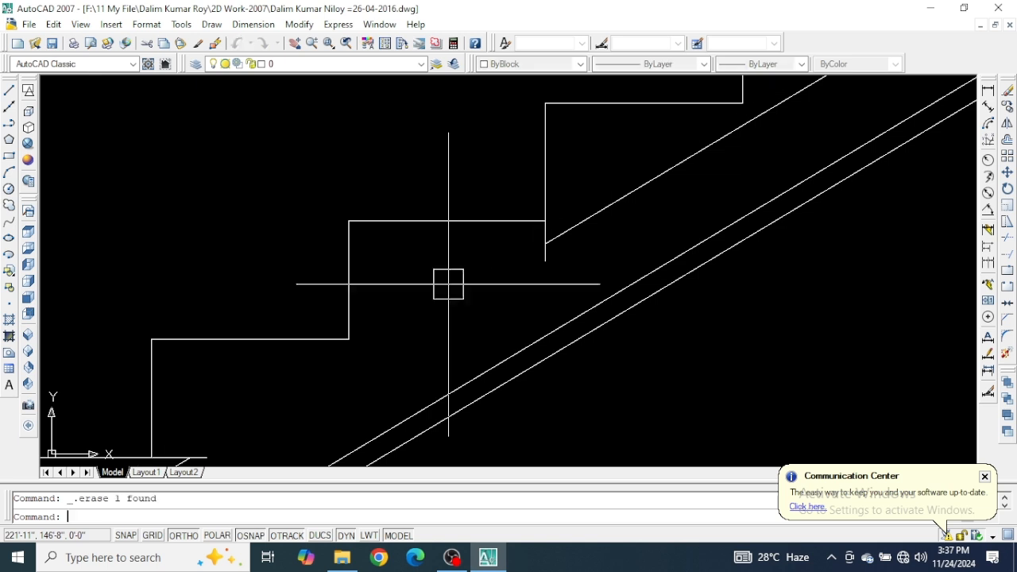
pyautogui.scroll(-5, 504, 257)
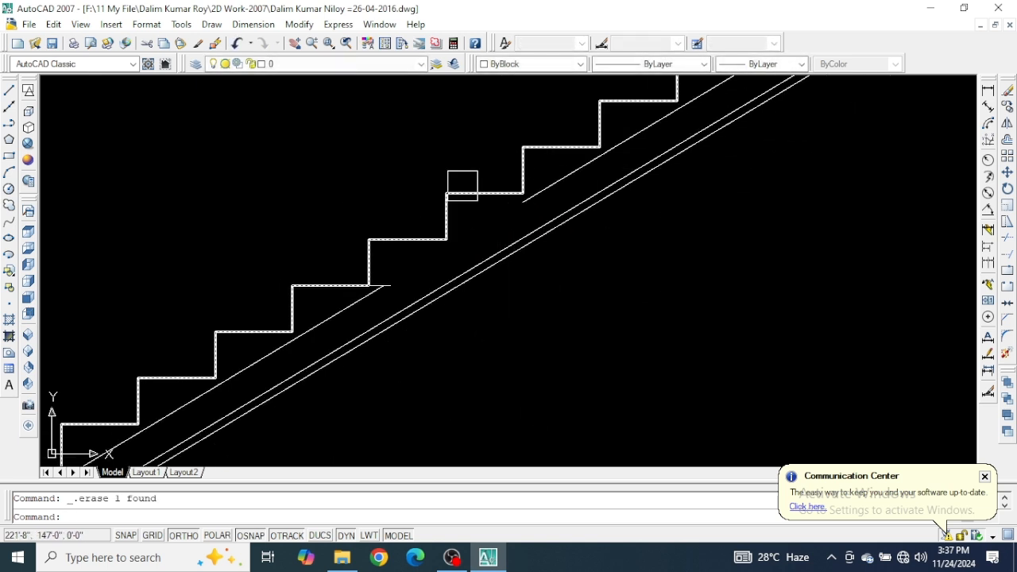
pyautogui.scroll(5, 420, 293)
pyautogui.click(413, 284)
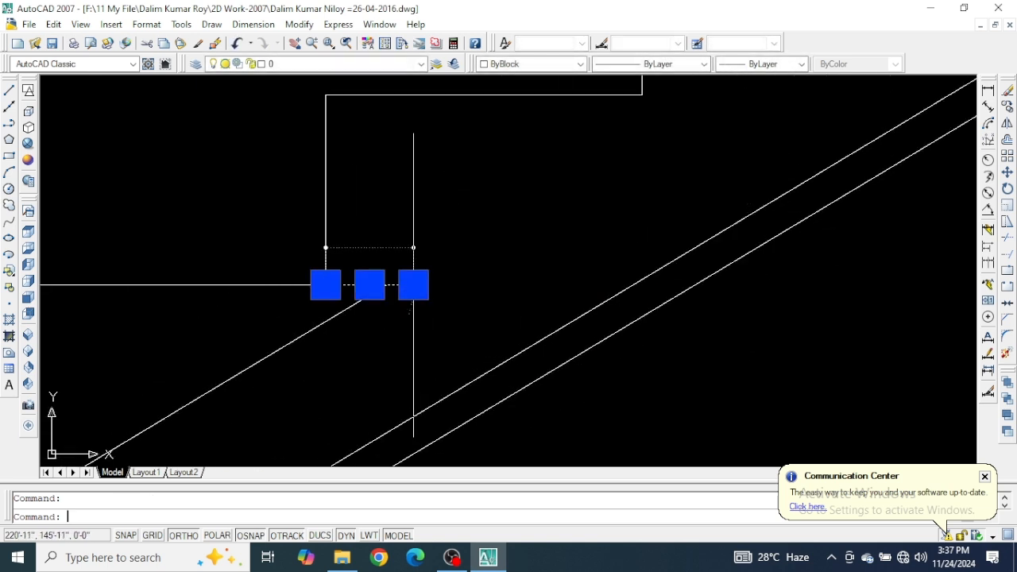
pyautogui.press('Delete')
pyautogui.scroll(-5, 492, 306)
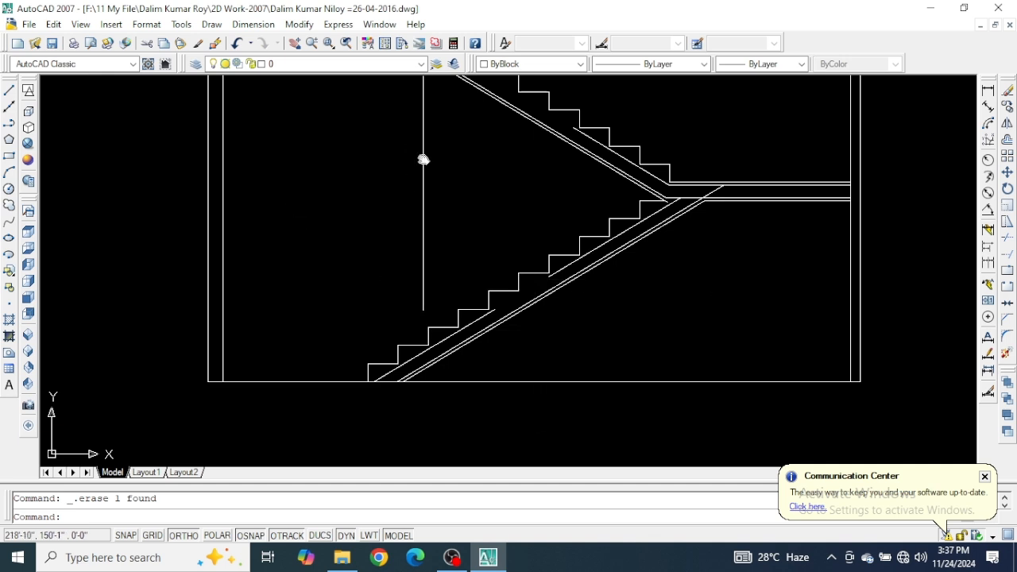
# Shorten the upper piece of the lower flight's upper inner line by moving its lower end up one step along the slope
pyautogui.moveTo(423, 159)
pyautogui.mouseDown(button='middle')
pyautogui.moveTo(431, 247)
pyautogui.moveTo(418, 205)
pyautogui.mouseUp(button='middle')
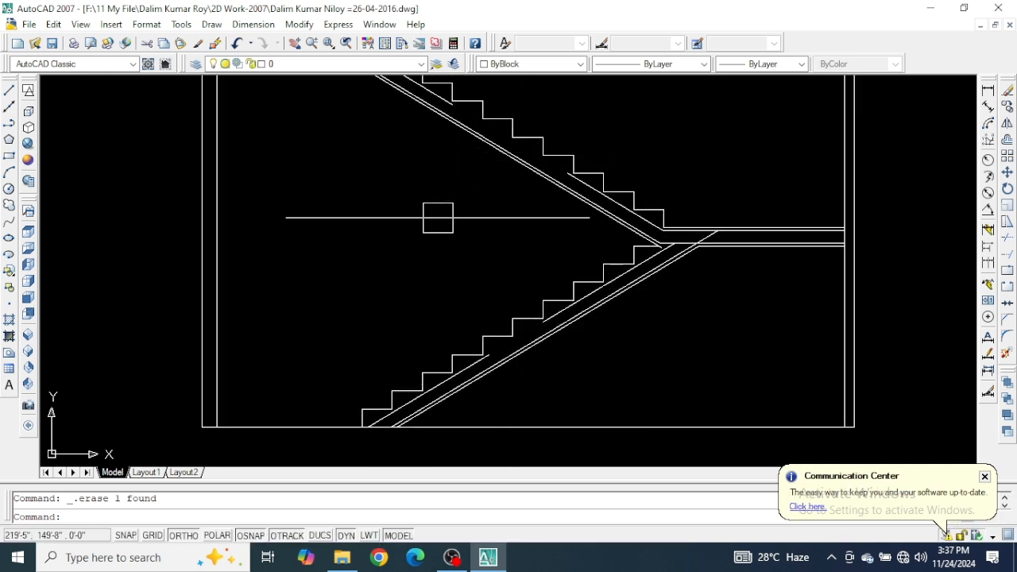
pyautogui.moveTo(437, 217)
pyautogui.mouseDown(button='middle')
pyautogui.moveTo(456, 286)
pyautogui.moveTo(438, 231)
pyautogui.mouseUp(button='middle')
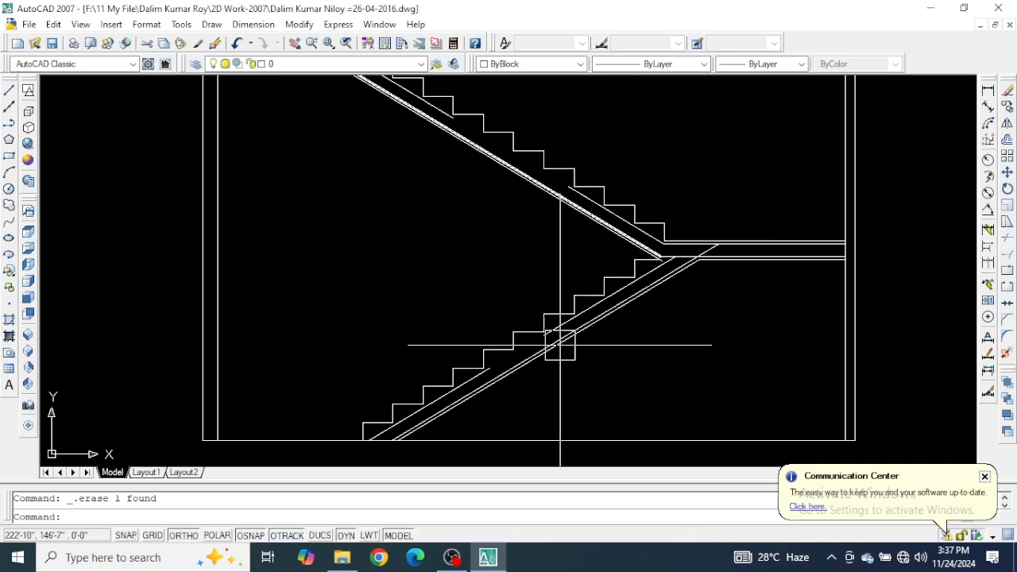
pyautogui.scroll(5, 544, 342)
pyautogui.click(547, 315)
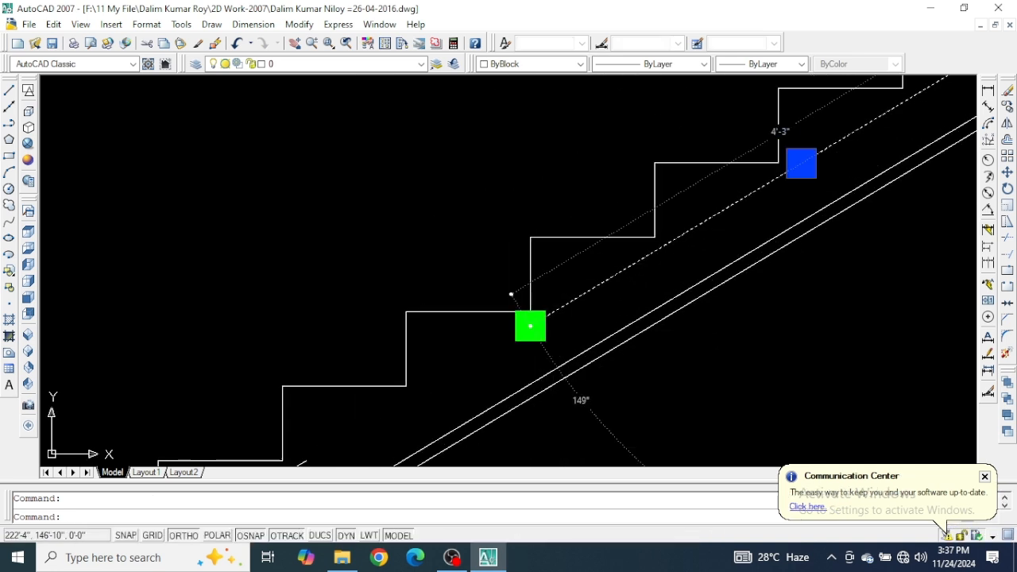
pyautogui.click(530, 325)
pyautogui.click(649, 252)
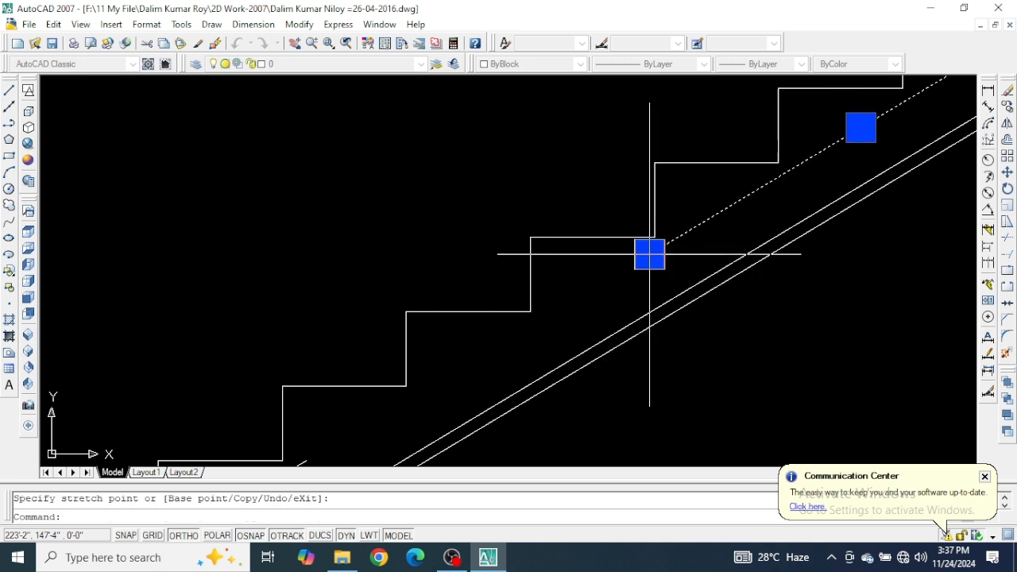
pyautogui.press('Escape')
pyautogui.scroll(-5, 401, 240)
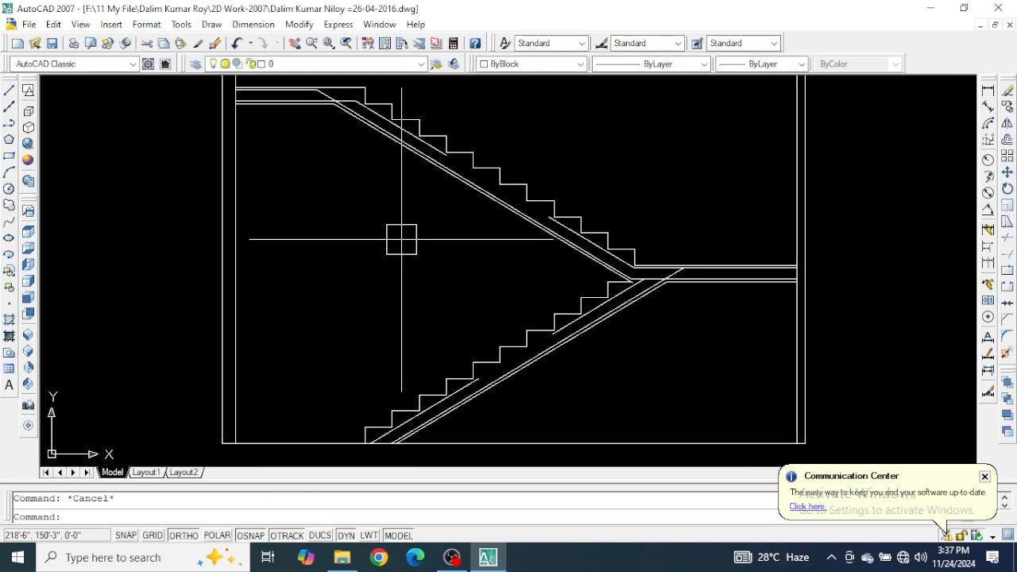
# Set the colour of the upper landing's lower inner line to Cyan
pyautogui.scroll(8, 347, 120)
pyautogui.moveTo(347, 120)
pyautogui.mouseDown(button='middle')
pyautogui.moveTo(329, 260)
pyautogui.moveTo(372, 366)
pyautogui.mouseUp(button='middle')
pyautogui.scroll(2, 402, 248)
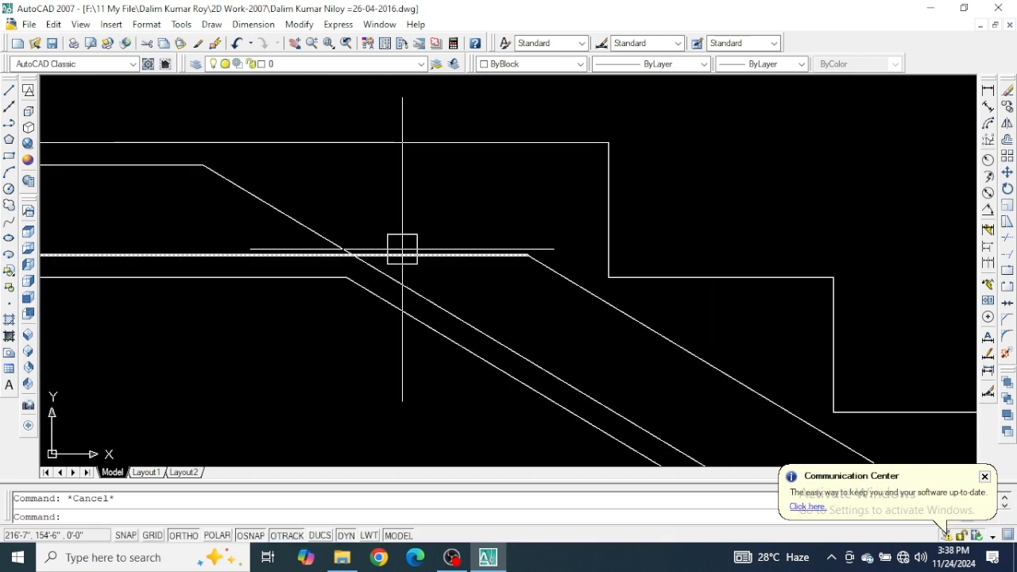
pyautogui.click(403, 251)
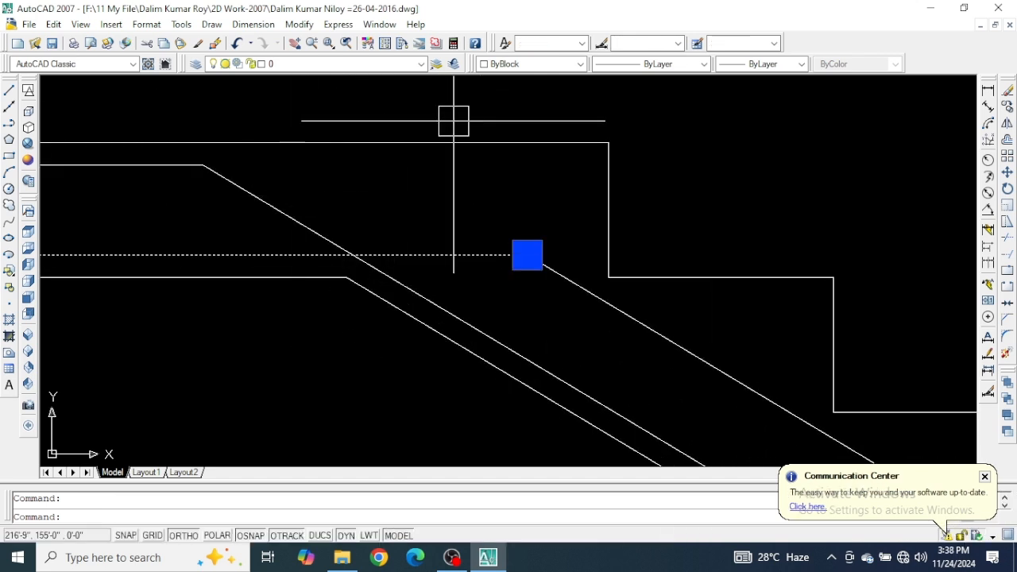
pyautogui.click(531, 64)
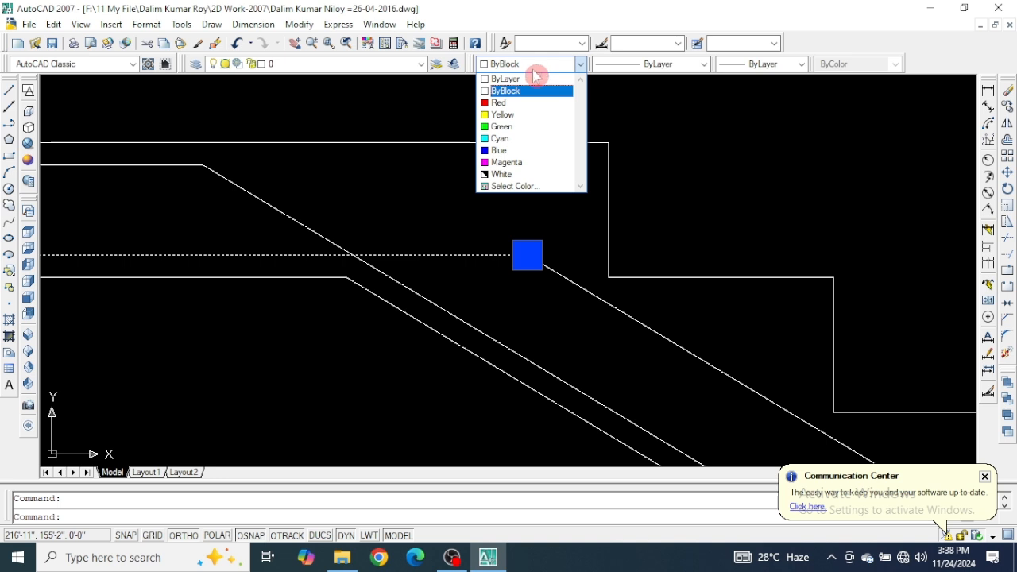
pyautogui.click(535, 139)
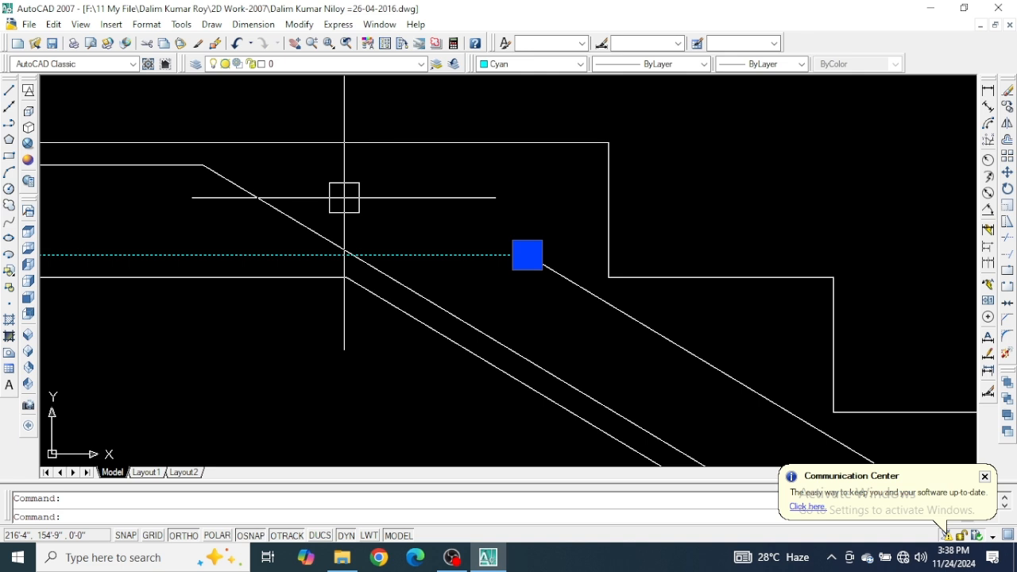
pyautogui.scroll(-3, 440, 148)
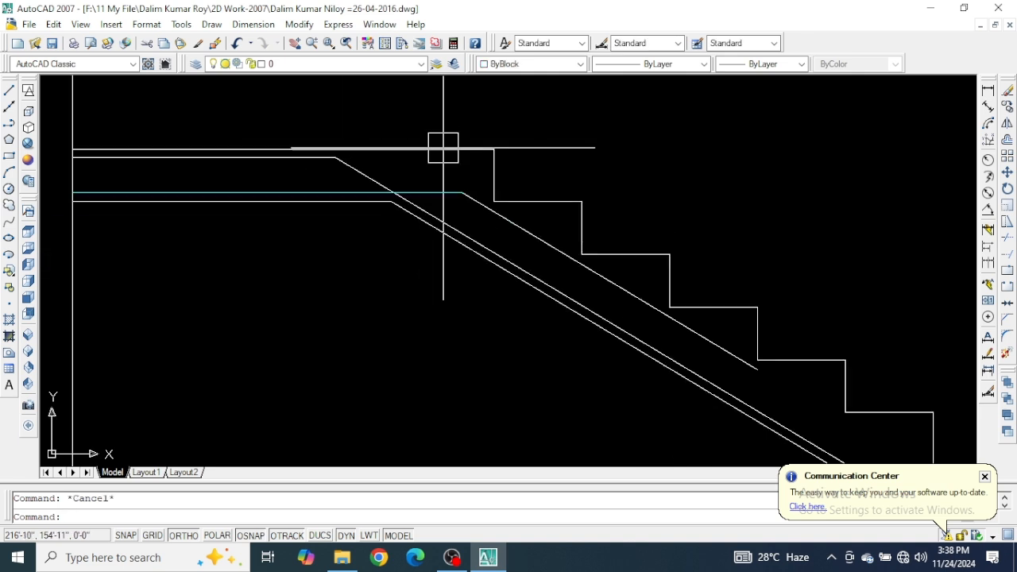
pyautogui.scroll(3, 477, 191)
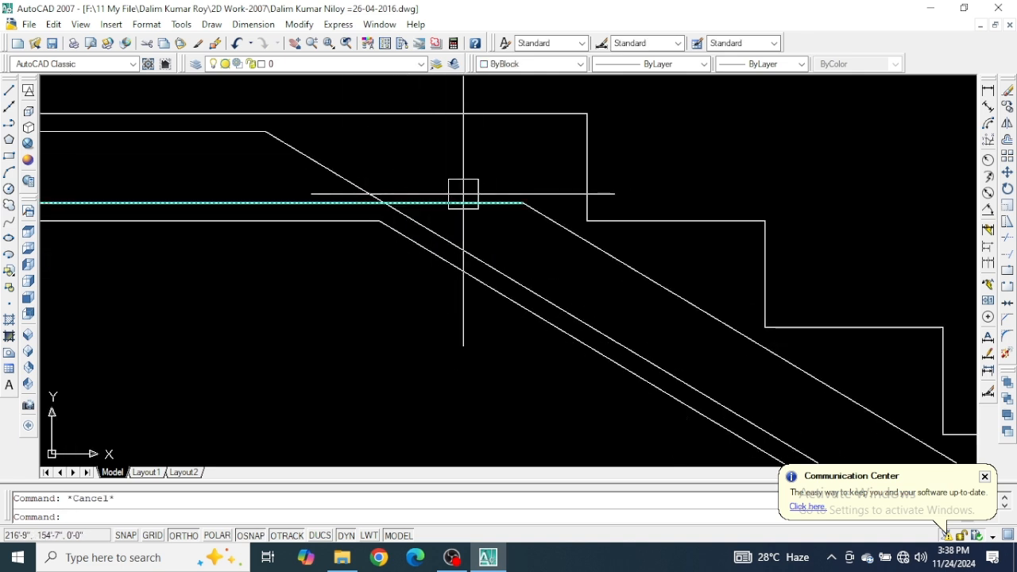
# Match the cyan line's properties onto the upper landing's other inner line and the adjoining inner lines of the upper flight
pyautogui.click(465, 200)
pyautogui.write('m')
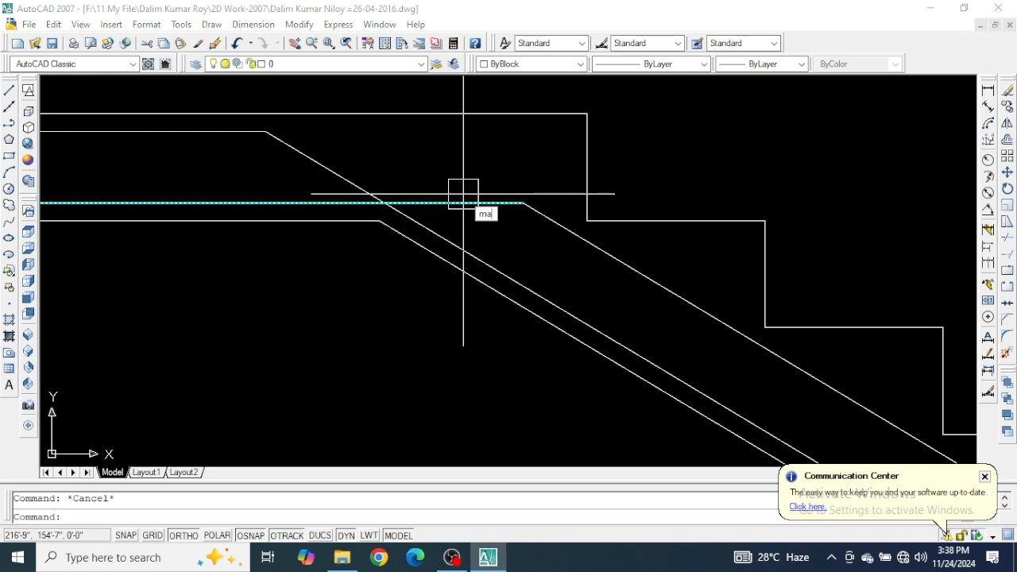
pyautogui.write('a')
pyautogui.press('Return')
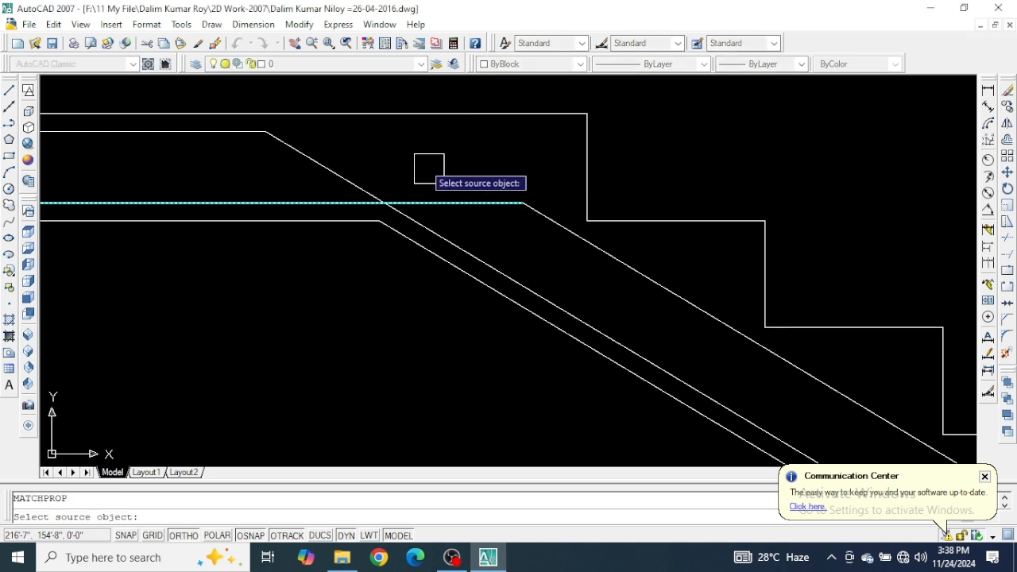
pyautogui.scroll(1, 441, 191)
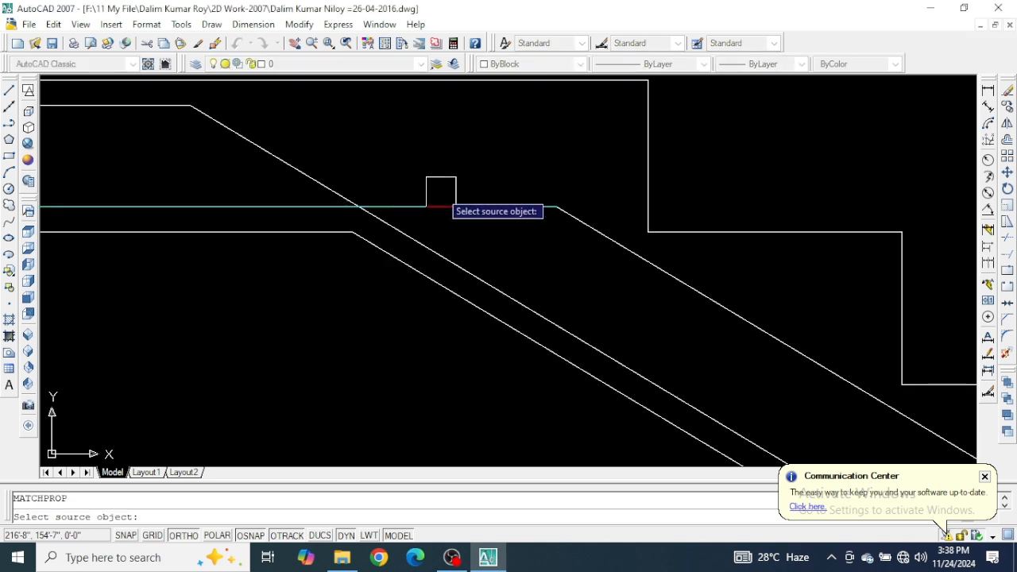
pyautogui.click(481, 206)
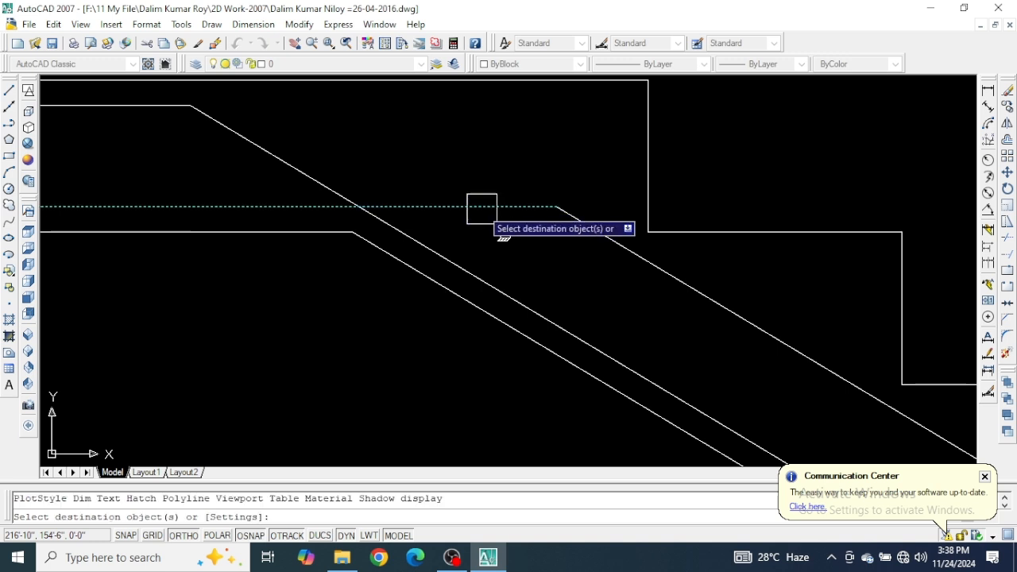
pyautogui.scroll(-1, 482, 207)
pyautogui.scroll(2, 341, 162)
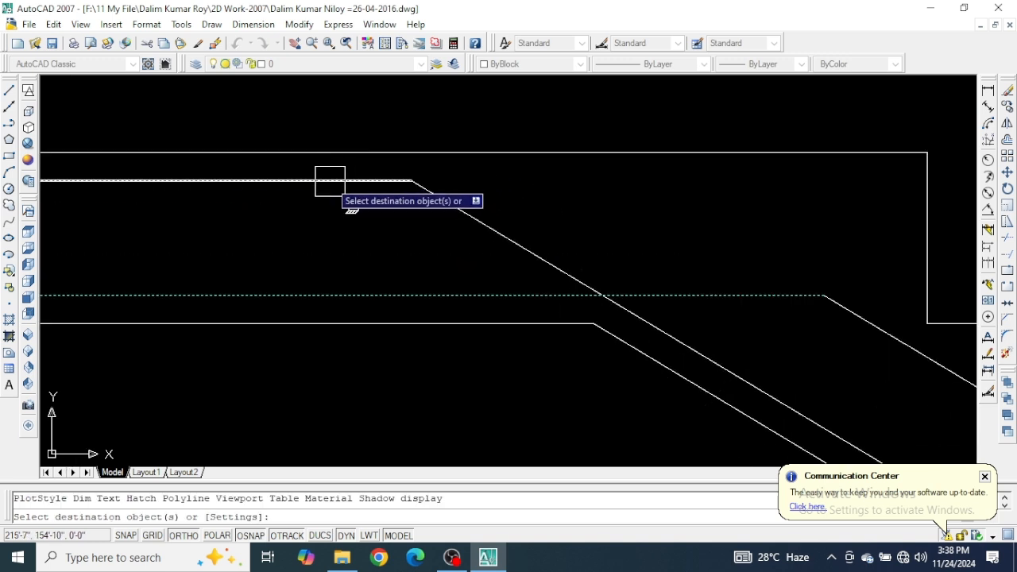
pyautogui.click(452, 206)
pyautogui.scroll(-2, 357, 143)
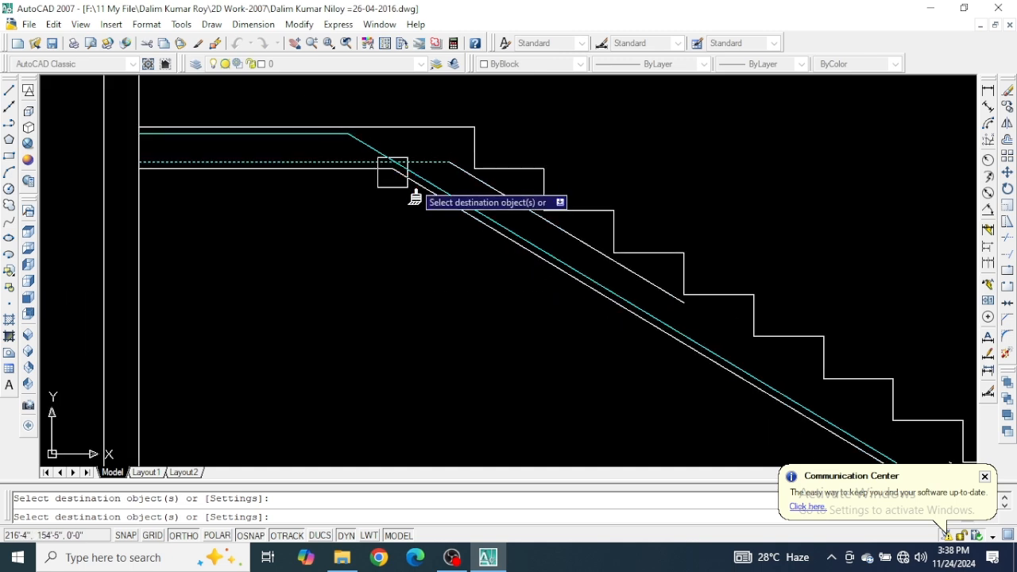
pyautogui.scroll(1, 469, 189)
pyautogui.scroll(-3, 309, 112)
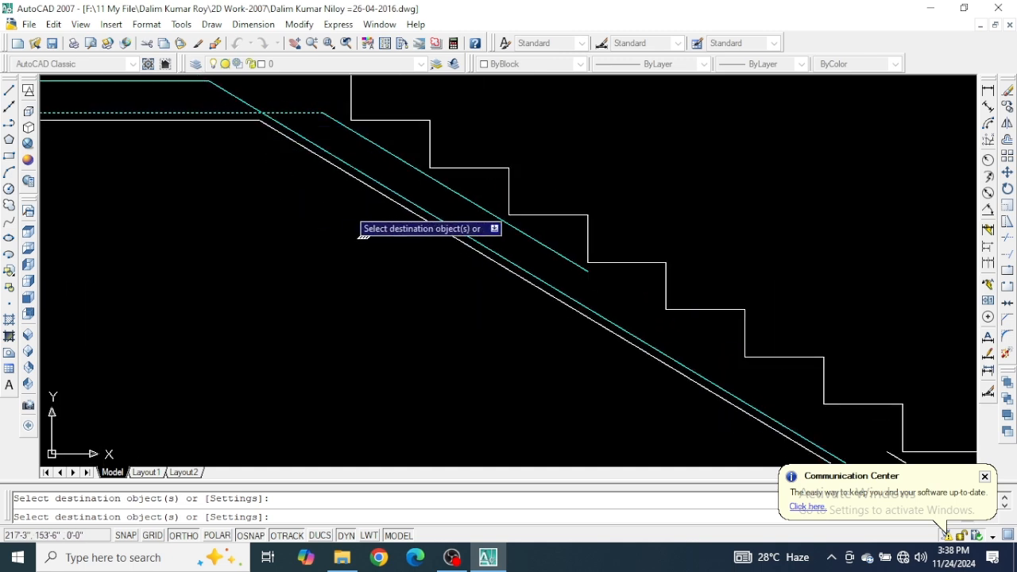
# Apply the matched cyan properties to the middle landing's inner lines and the adjoining upper inner line pieces of both flights
pyautogui.scroll(4, 696, 382)
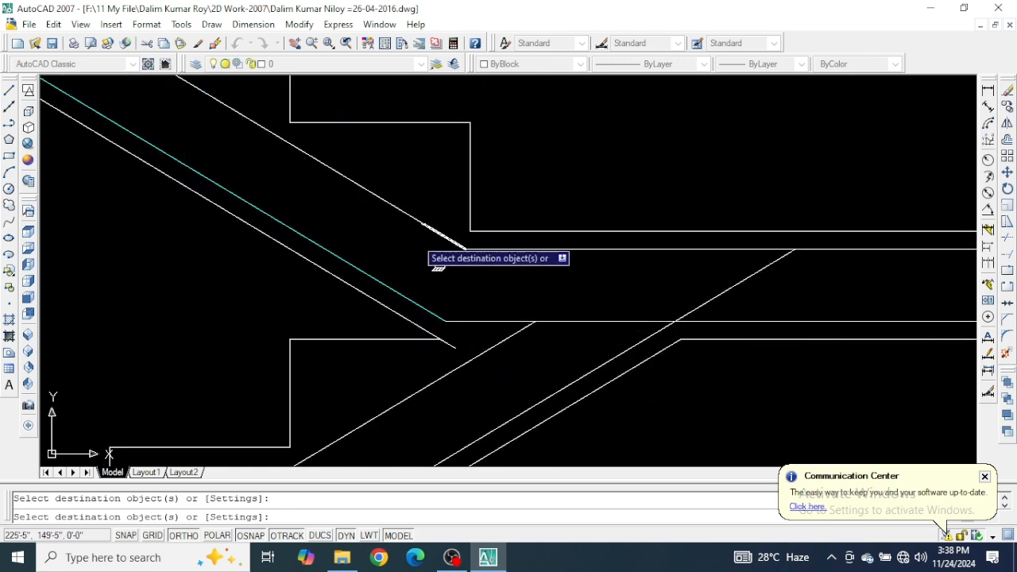
pyautogui.click(521, 251)
pyautogui.click(499, 343)
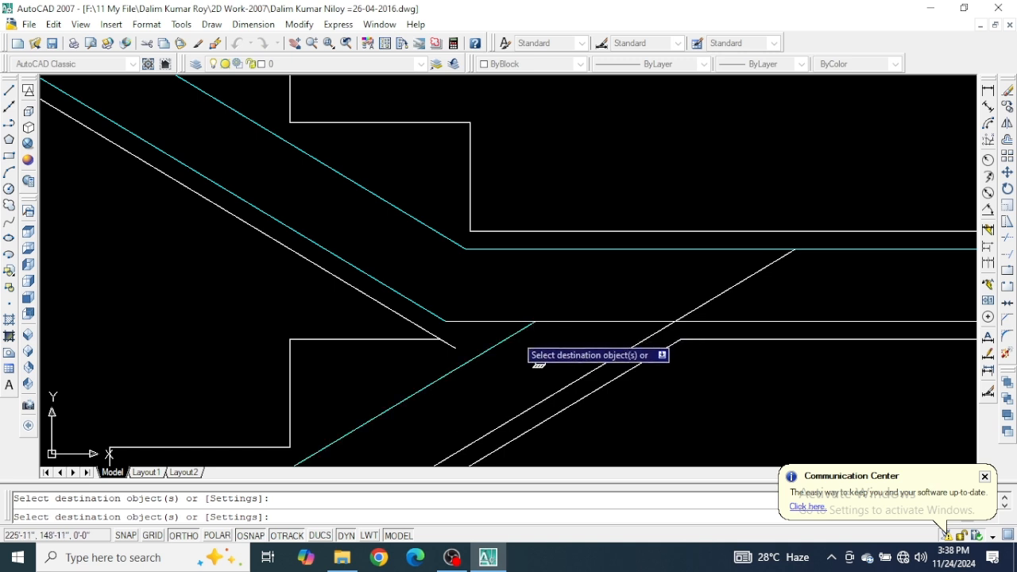
pyautogui.click(486, 320)
pyautogui.scroll(2, 591, 257)
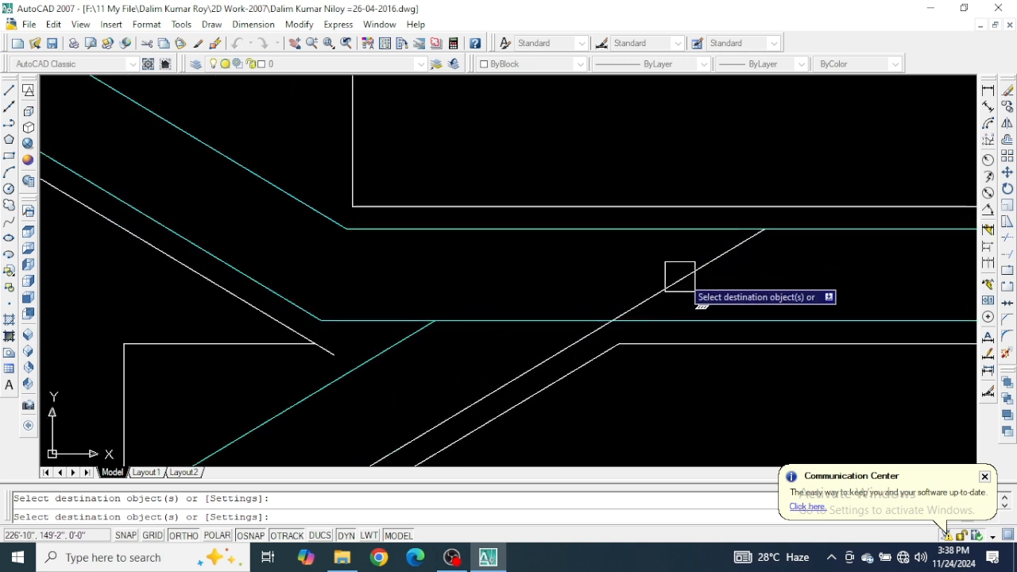
# Apply the cyan properties to the lower flight's lower inner line and the lower piece of its upper one, and finish matching
pyautogui.scroll(-3, 679, 290)
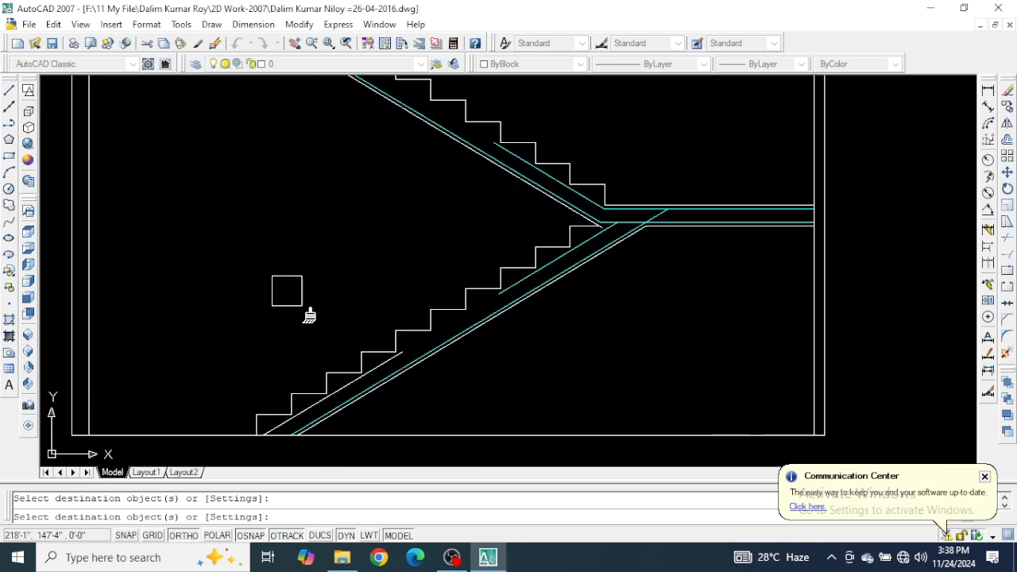
pyautogui.scroll(3, 394, 439)
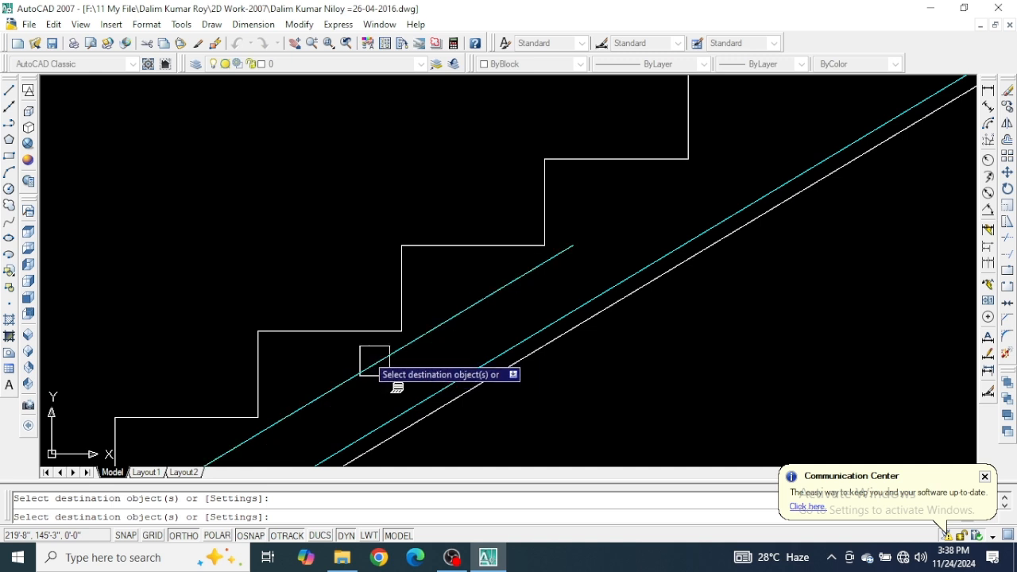
pyautogui.scroll(-3, 406, 385)
pyautogui.click(523, 267)
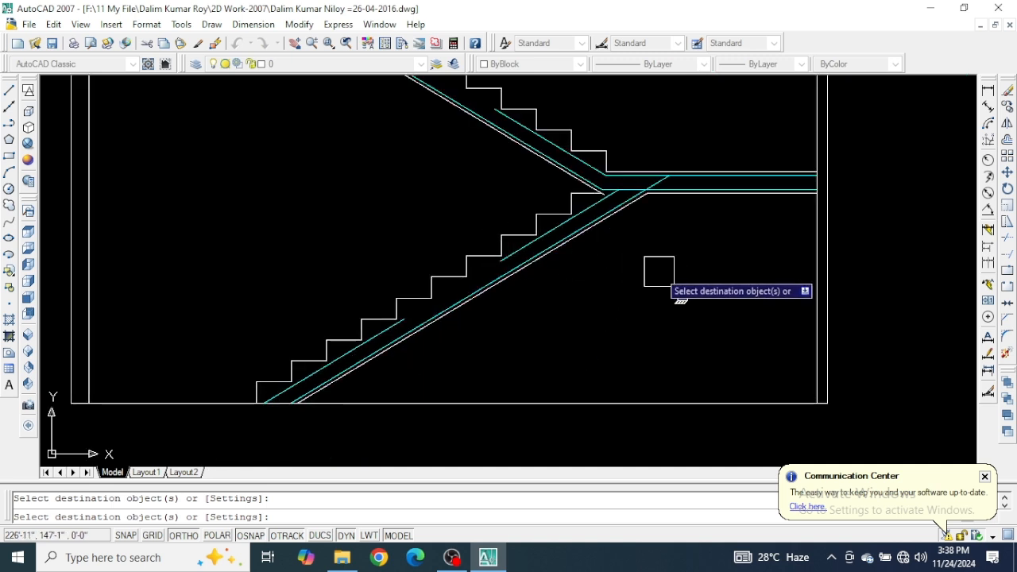
pyautogui.press('Return')
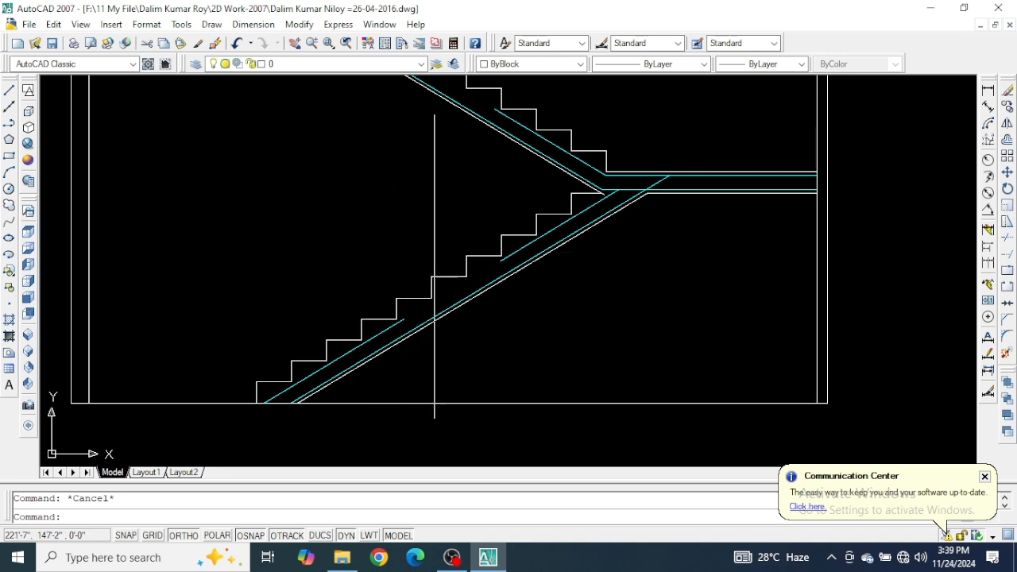
# Set the colour of the lower flight's stepped outline to Red and clear the selection
pyautogui.click(434, 277)
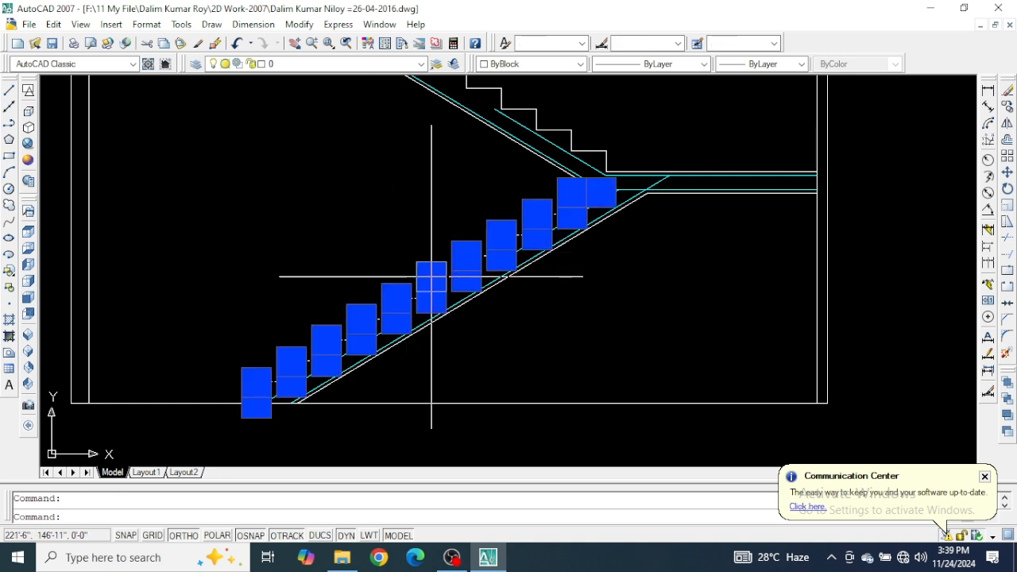
pyautogui.click(551, 71)
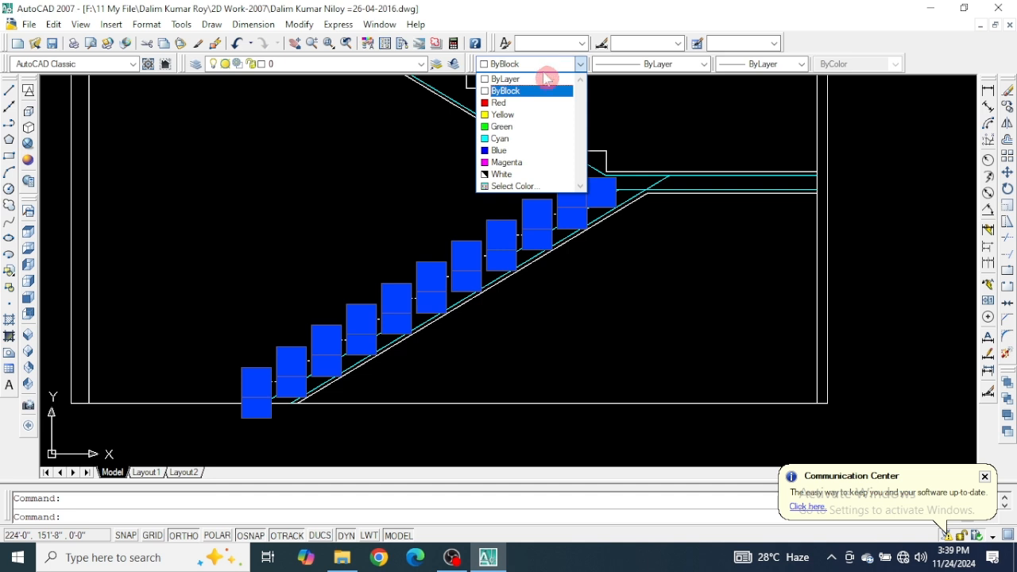
pyautogui.click(526, 103)
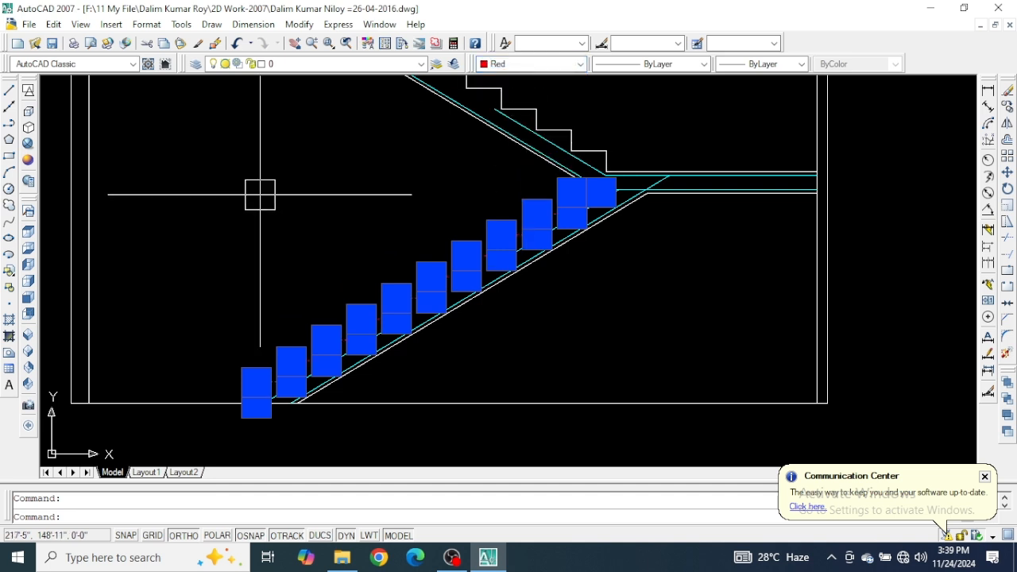
pyautogui.press('Escape')
pyautogui.moveTo(331, 197)
pyautogui.mouseDown(button='middle')
pyautogui.moveTo(329, 363)
pyautogui.moveTo(368, 304)
pyautogui.mouseUp(button='middle')
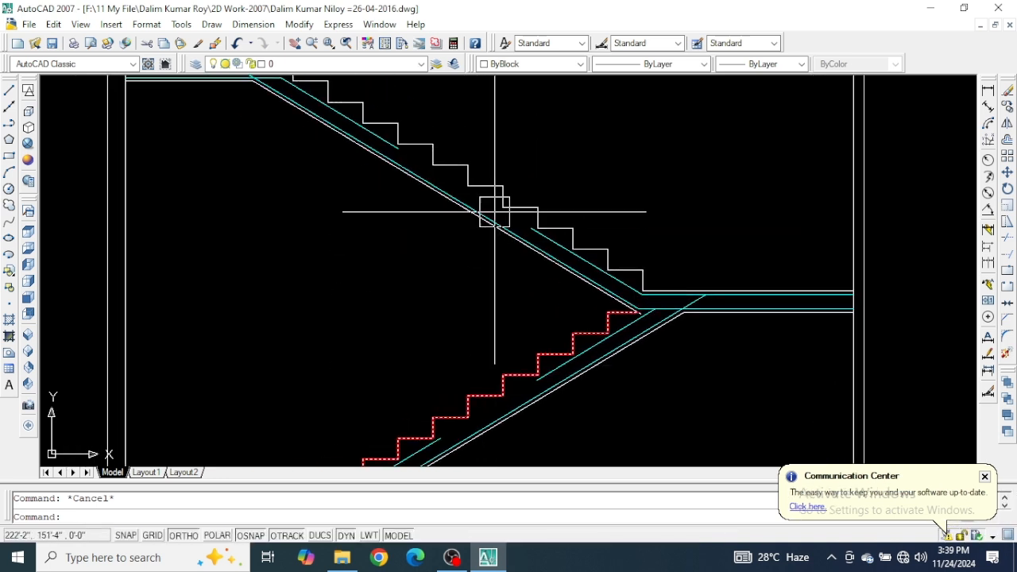
# Set the colour of the upper flight's stepped outline to Red and clear the selection
pyautogui.click(477, 165)
pyautogui.click(538, 72)
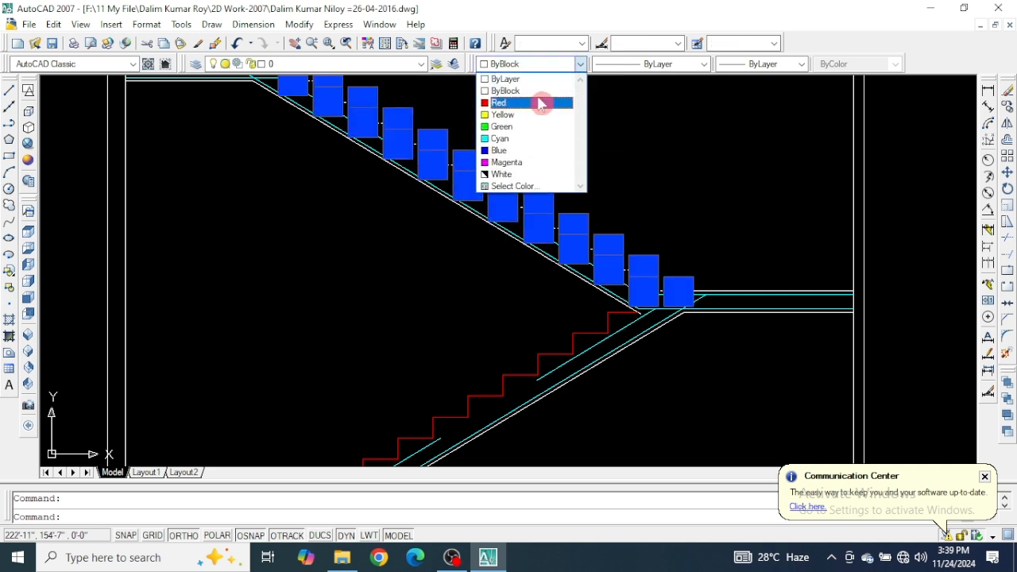
pyautogui.click(539, 103)
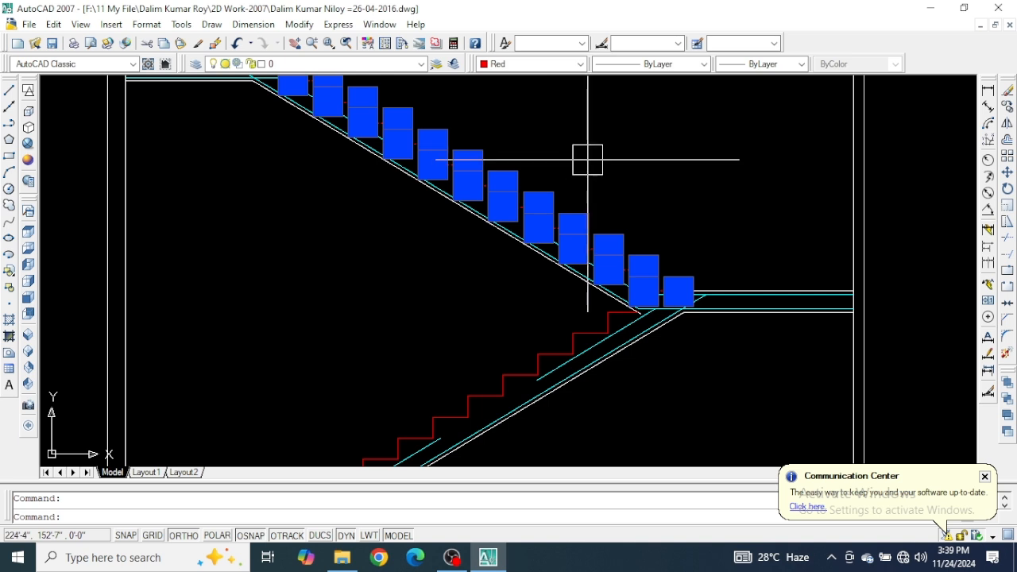
pyautogui.press('Escape')
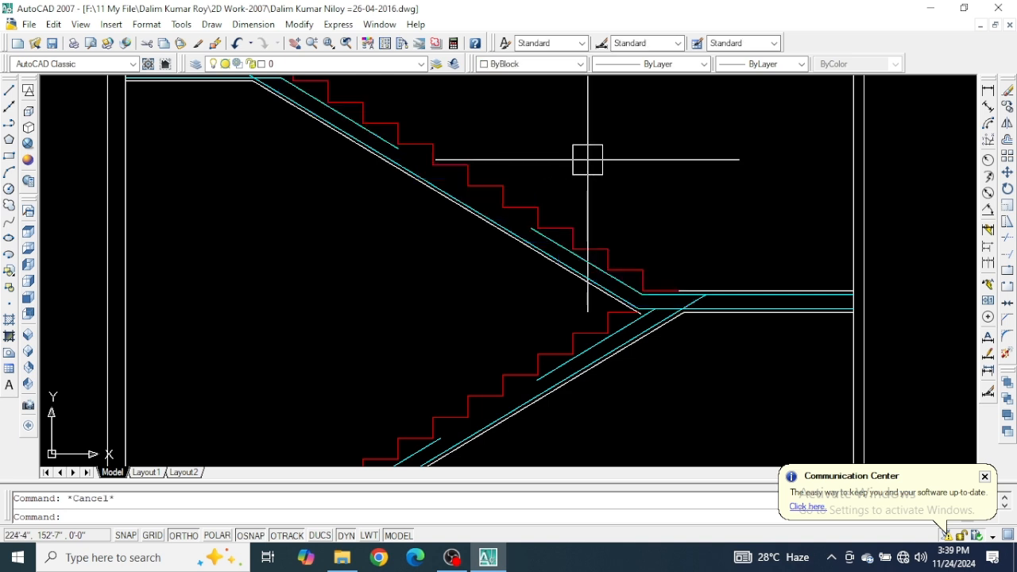
# Match the red properties of the upper flight's stepped outline onto the upper landing's top line
pyautogui.scroll(-4, 587, 160)
pyautogui.scroll(3, 458, 177)
pyautogui.moveTo(458, 178); pyautogui.dragTo(448, 310, button='middle')
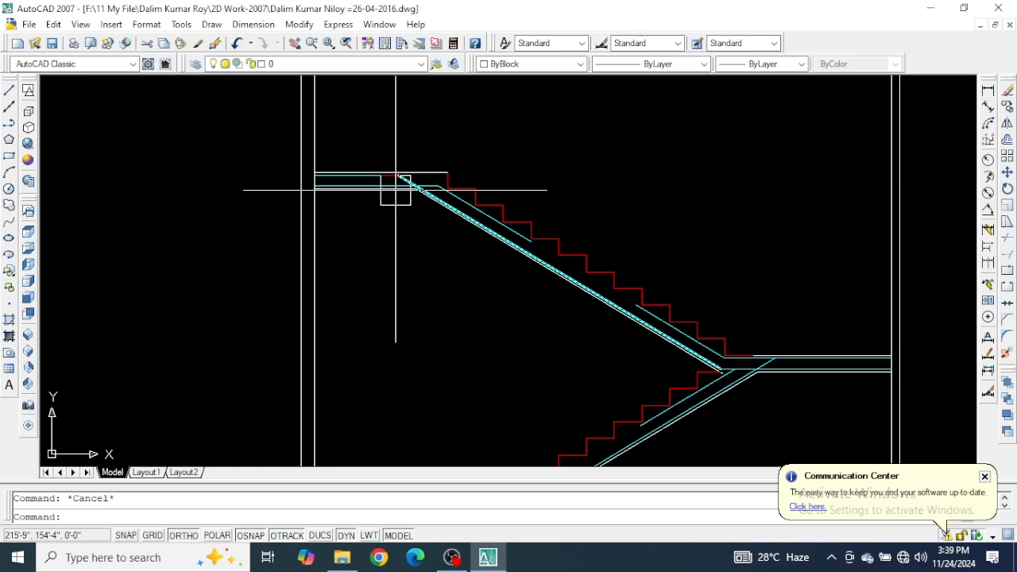
pyautogui.scroll(3, 422, 150)
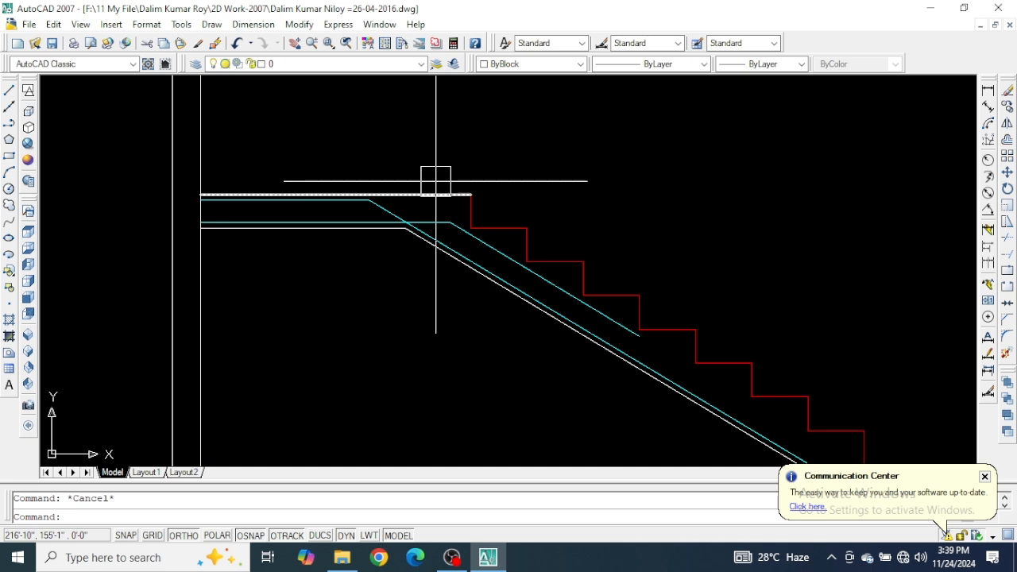
pyautogui.write('m')
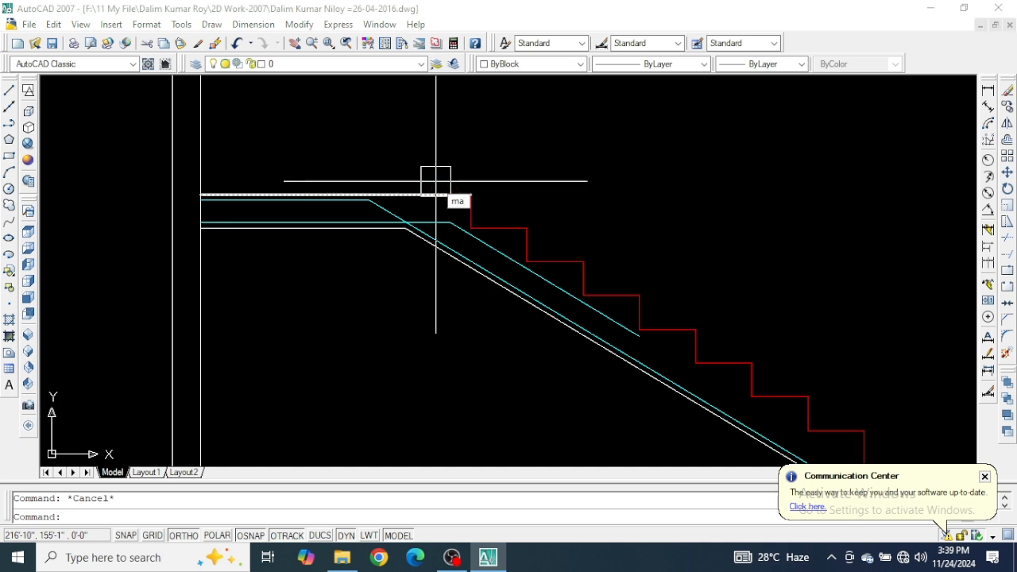
pyautogui.write('a')
pyautogui.press('Return')
pyautogui.click(535, 228)
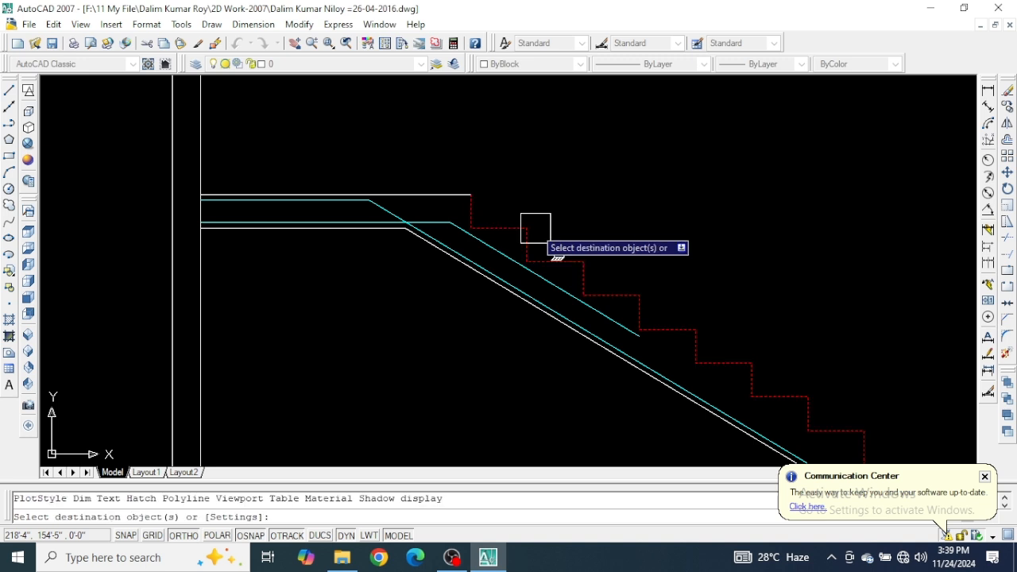
pyautogui.click(446, 184)
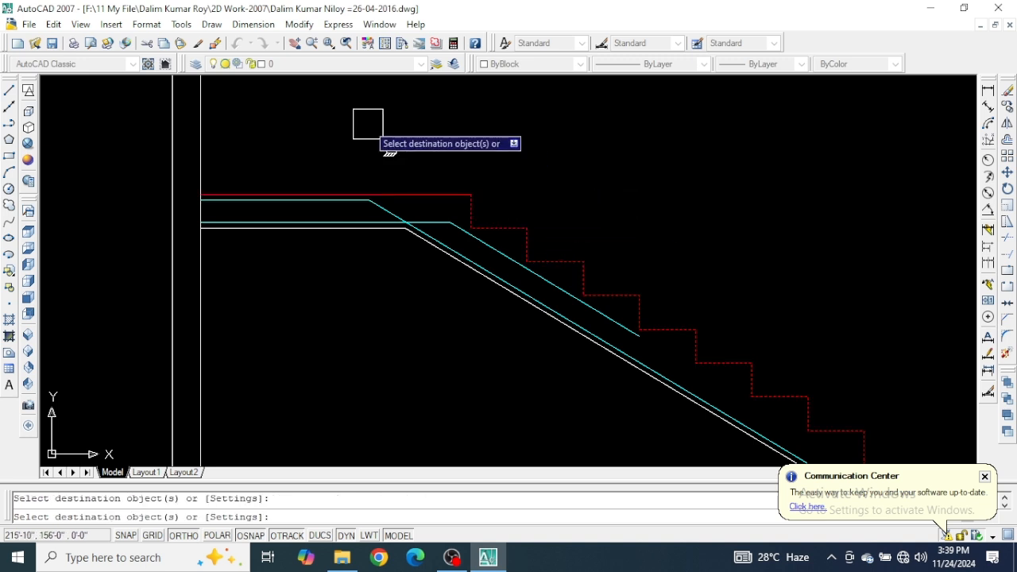
# Apply the matched red properties to the middle landing's top line as well
pyautogui.scroll(-3, 374, 141)
pyautogui.scroll(3, 386, 164)
pyautogui.scroll(2, 548, 232)
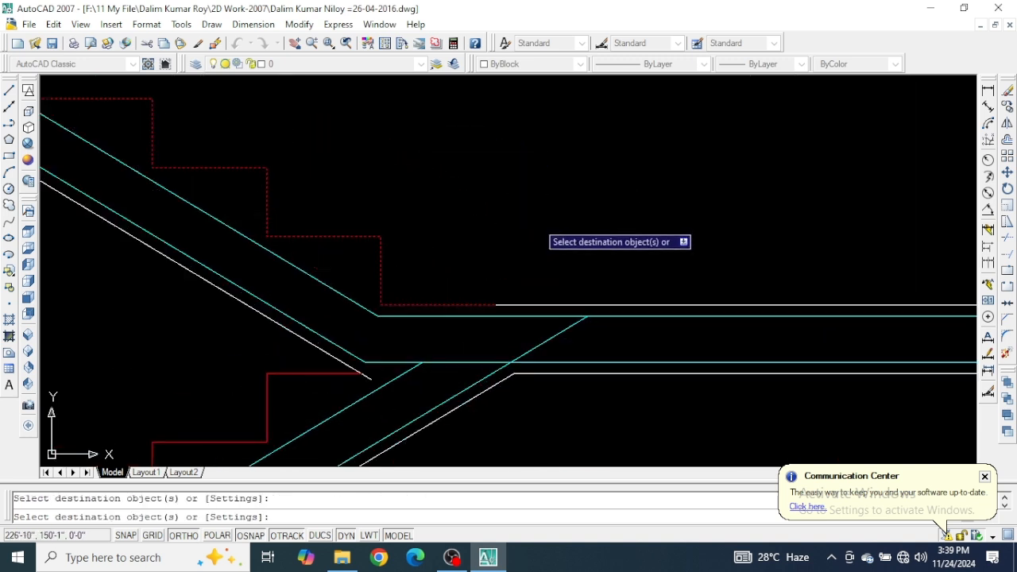
pyautogui.click(577, 304)
pyautogui.scroll(-2, 560, 143)
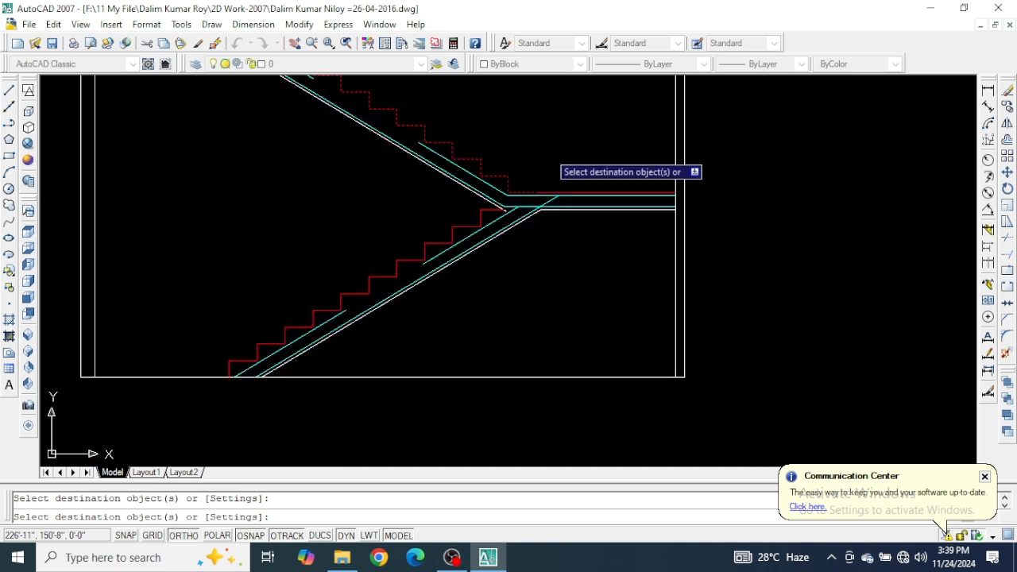